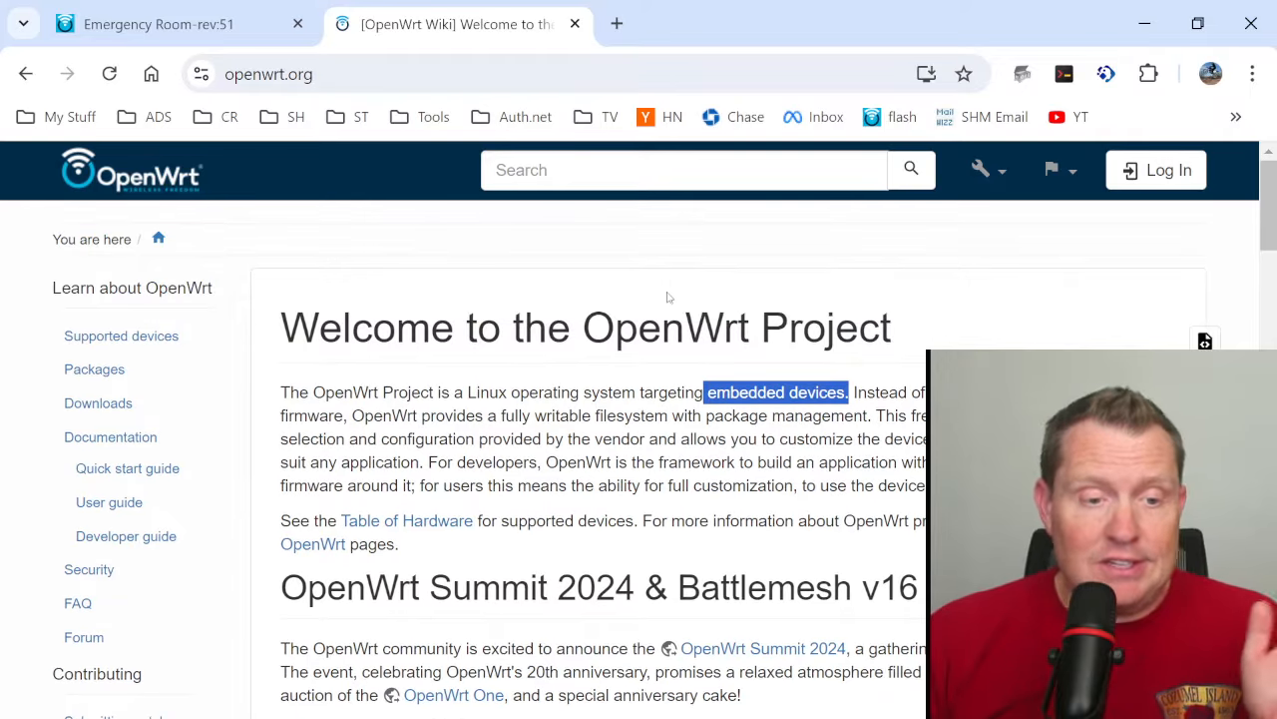
- Read the OpenWrt project introduction, covering embedded devices, package management, developers and full customization for users
scroll(667, 286, "down", 2)
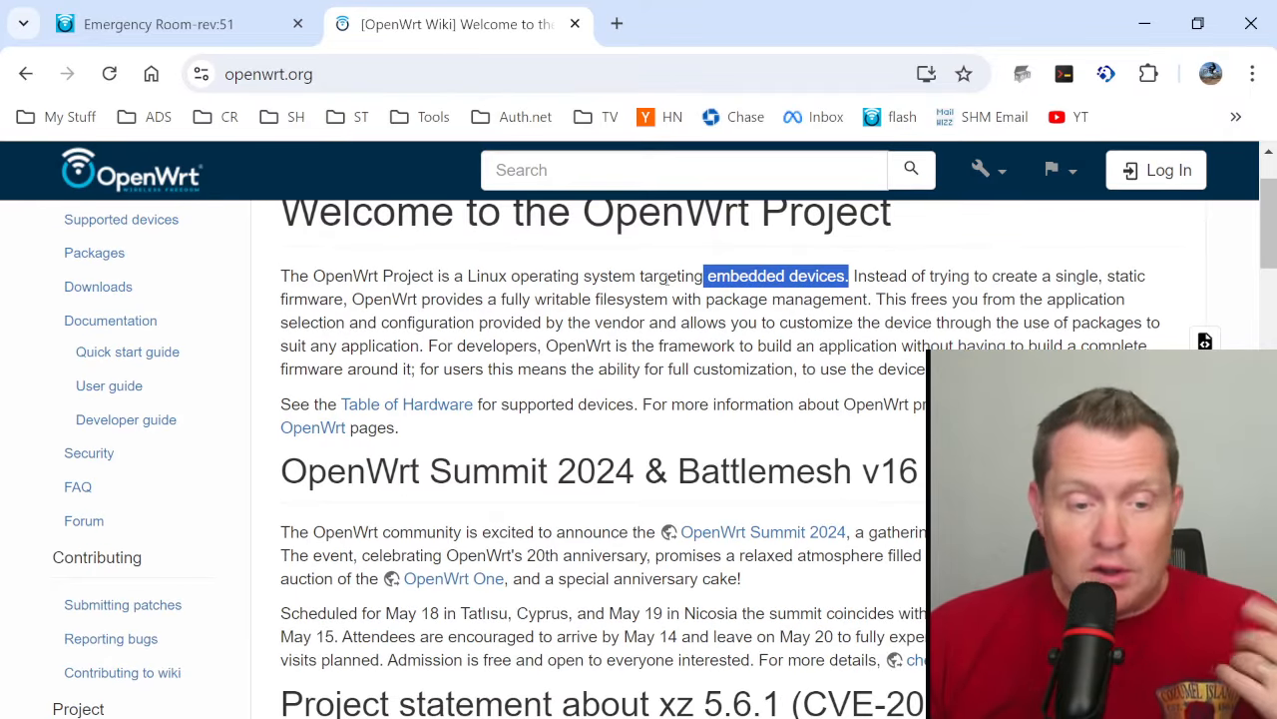
left_click(879, 276)
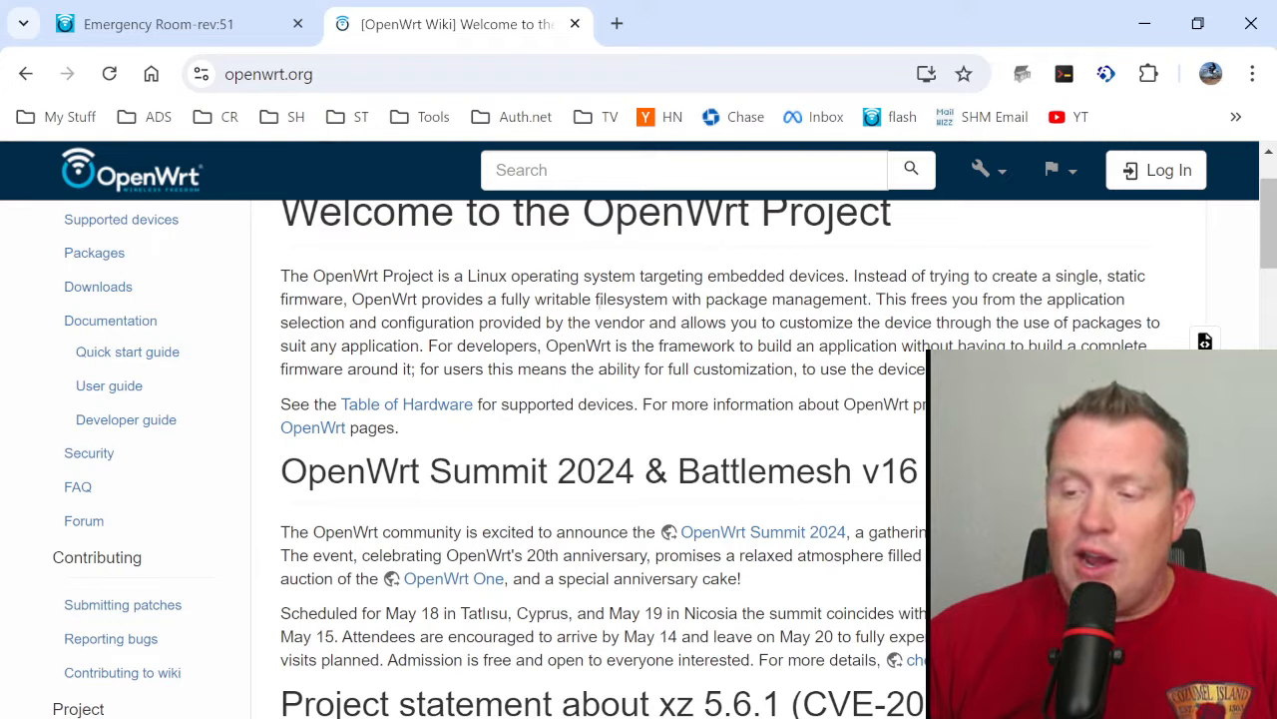
left_click_drag(873, 299, 704, 300)
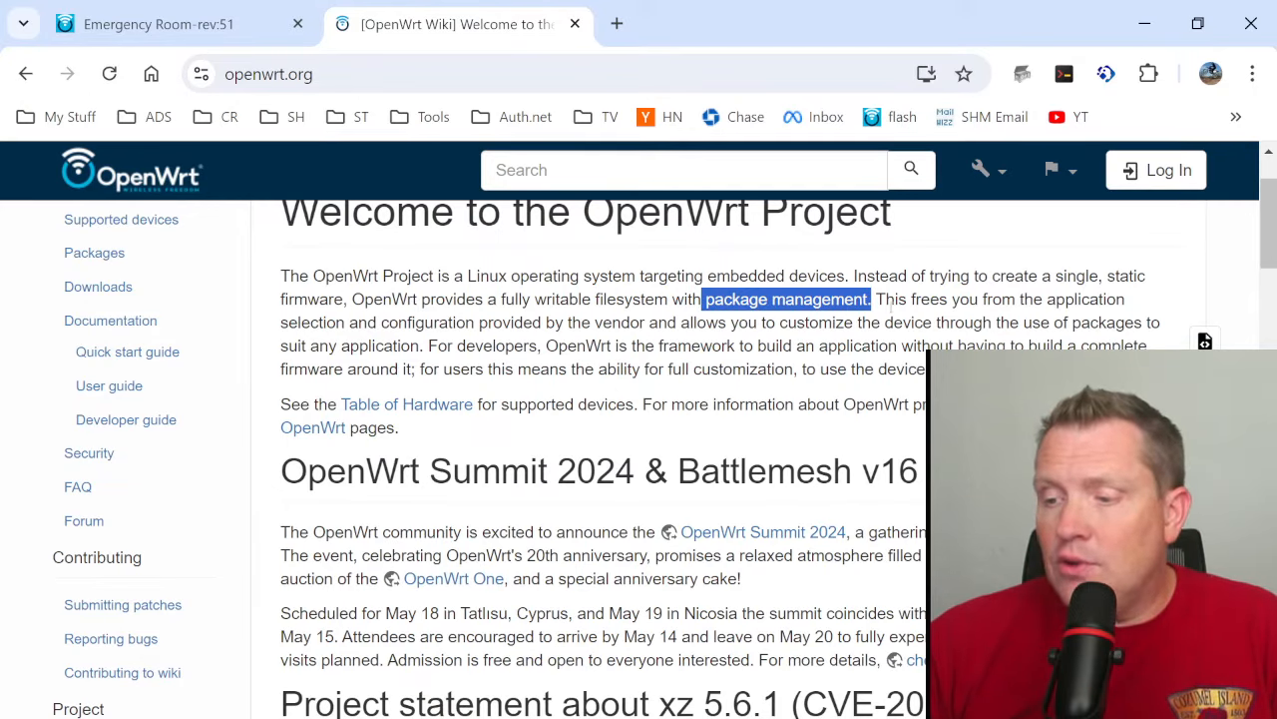
left_click(888, 306)
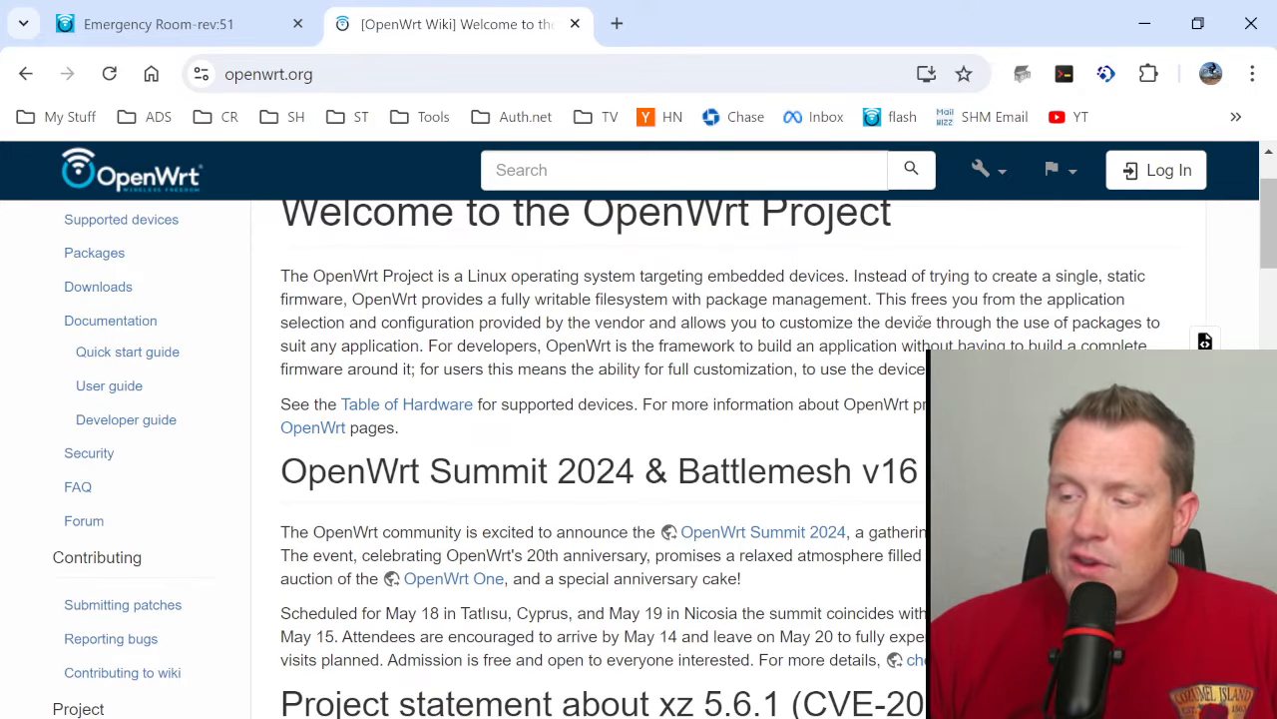
scroll(856, 323, "down", 1)
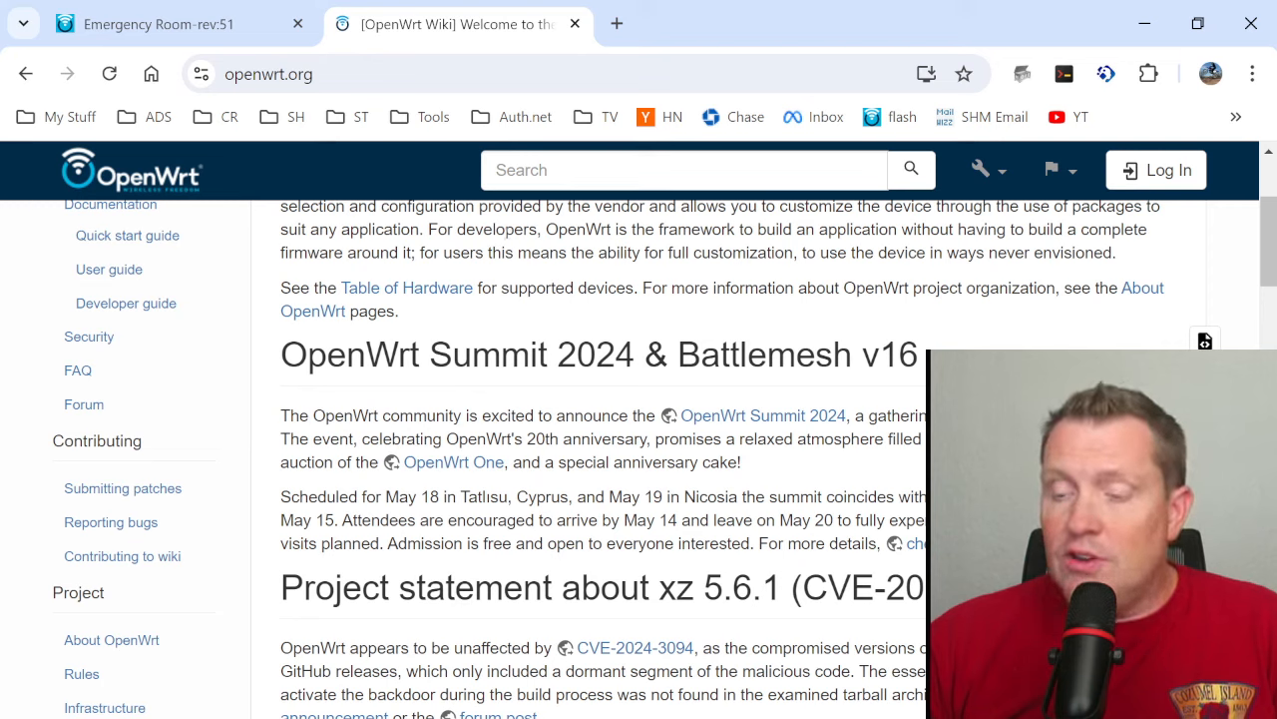
left_click_drag(544, 231, 420, 230)
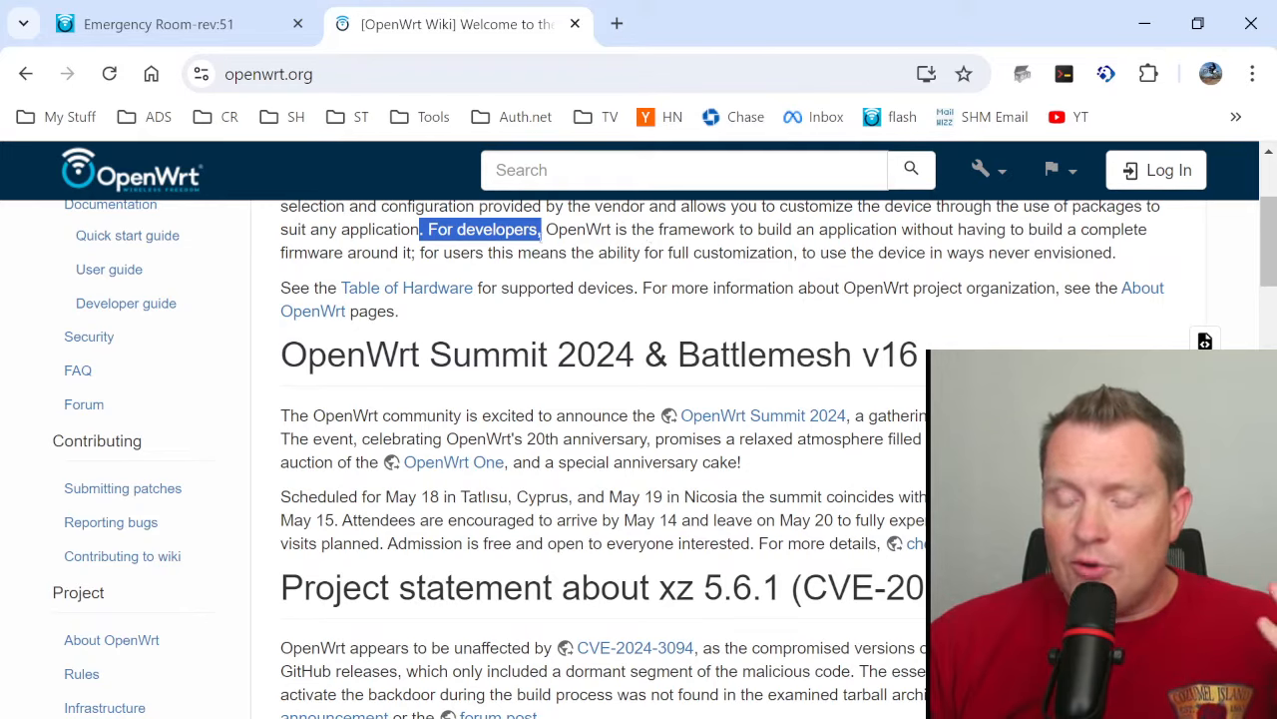
left_click_drag(442, 252, 795, 252)
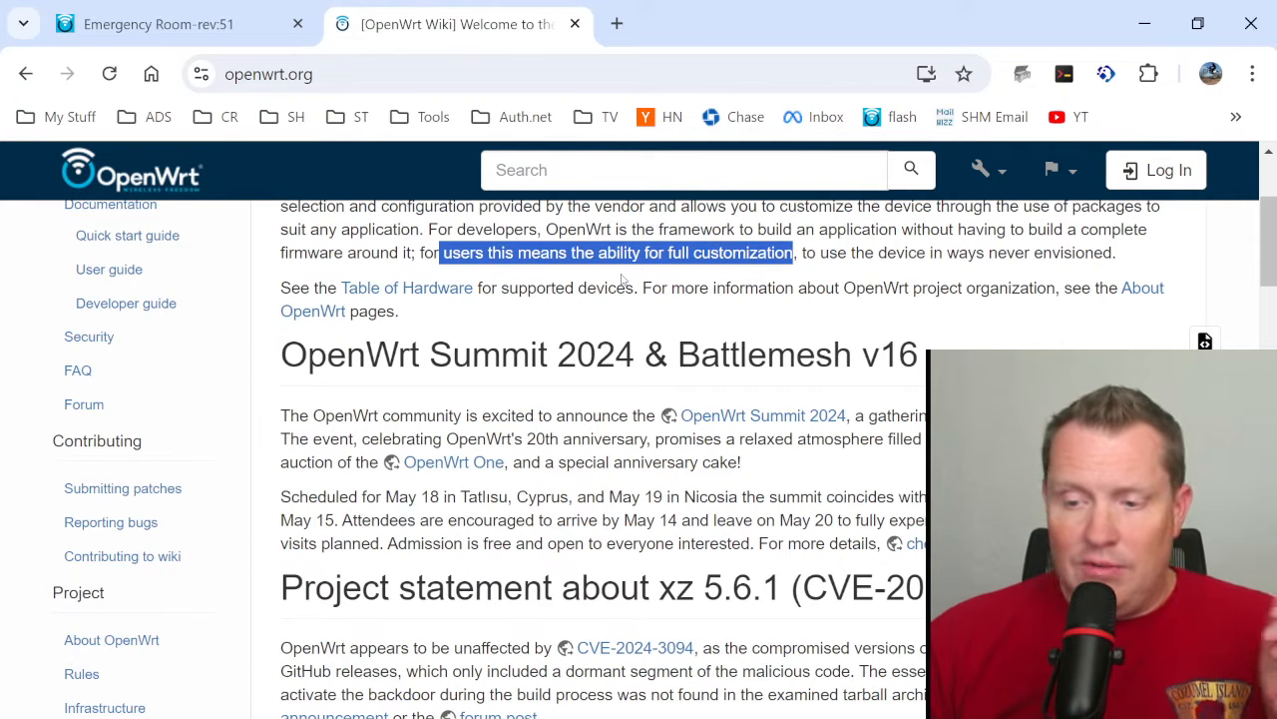
- Open the Table of Hardware and look through the list of supported devices and its paging
left_click(407, 293)
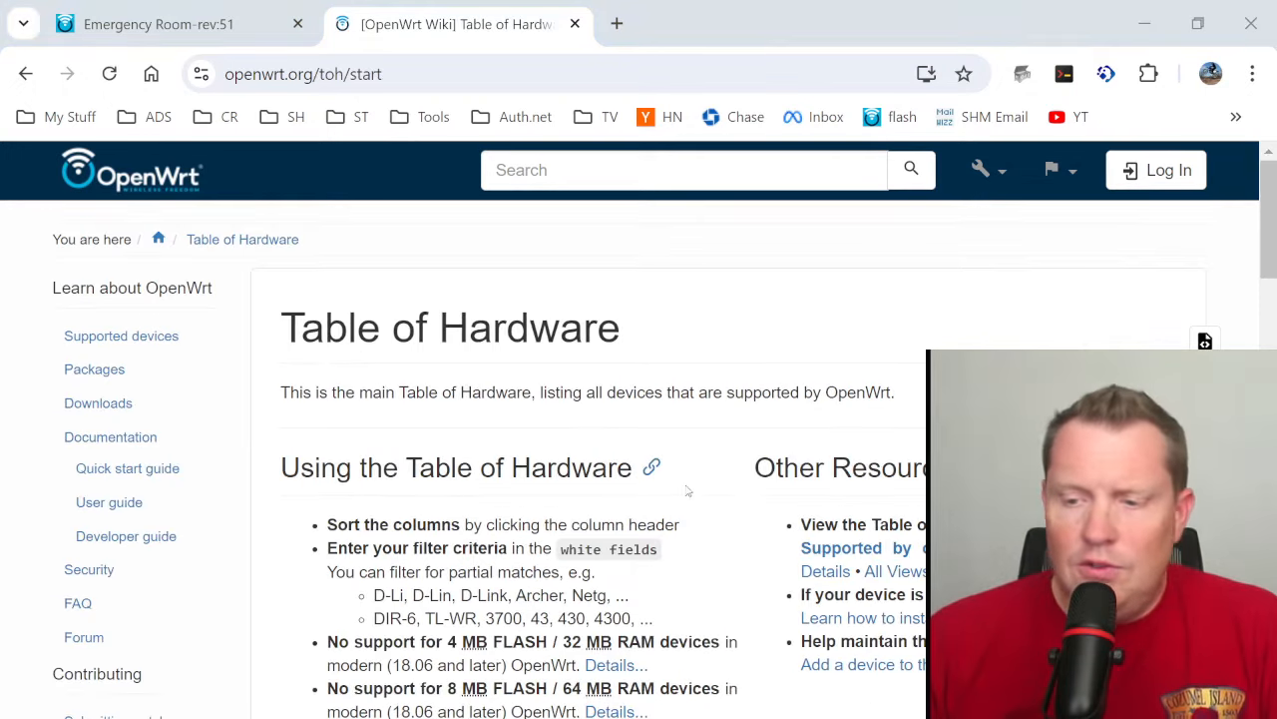
scroll(685, 485, "down", 10)
scroll(650, 409, "down", 7)
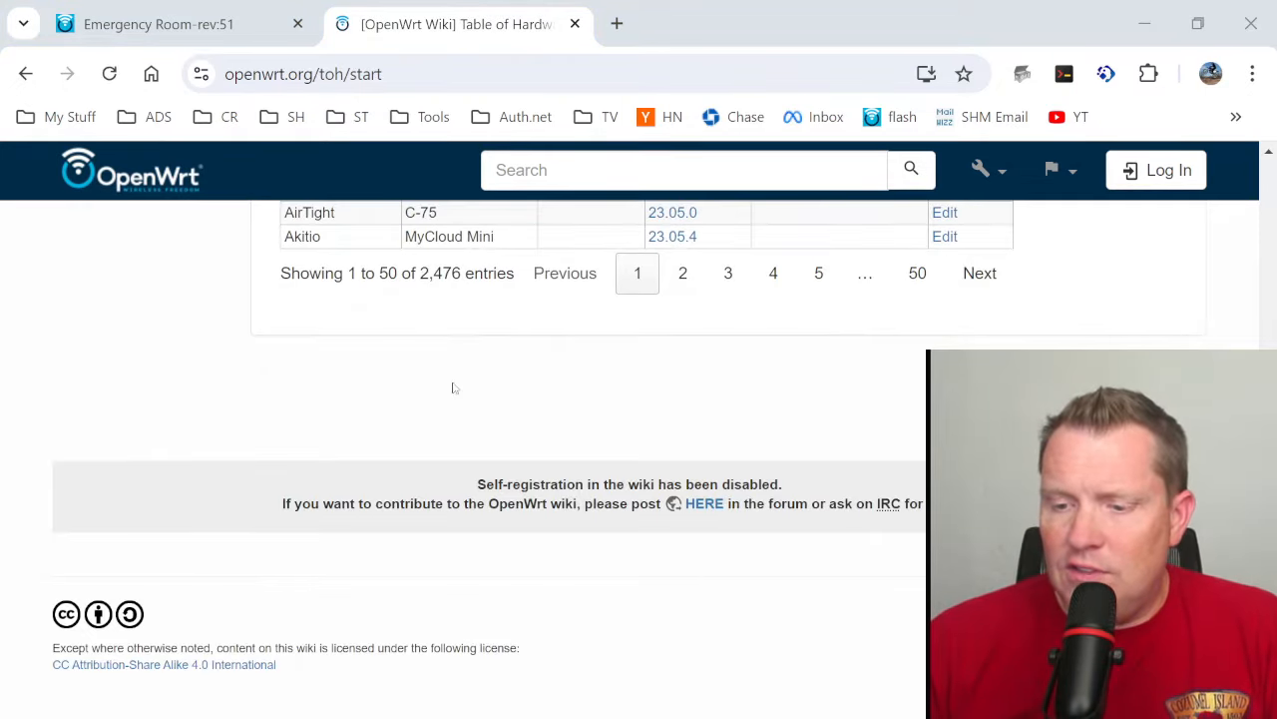
scroll(456, 413, "up", 3)
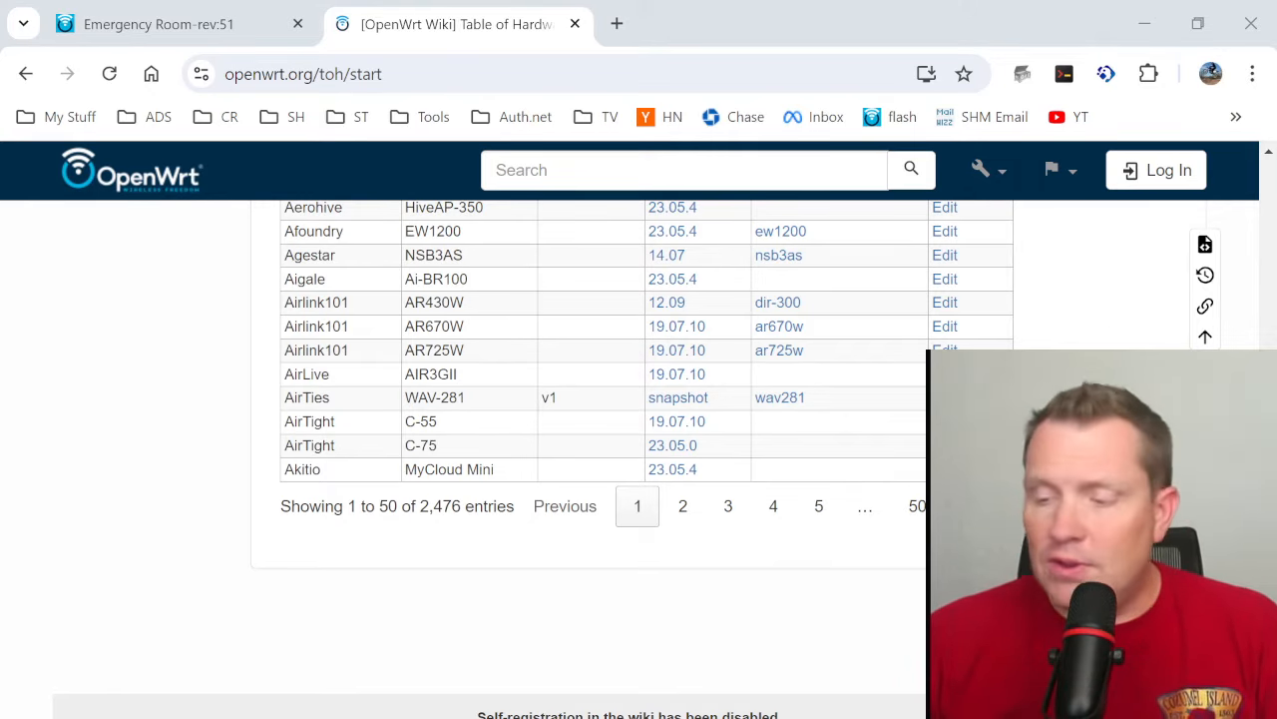
scroll(569, 442, "up", 10)
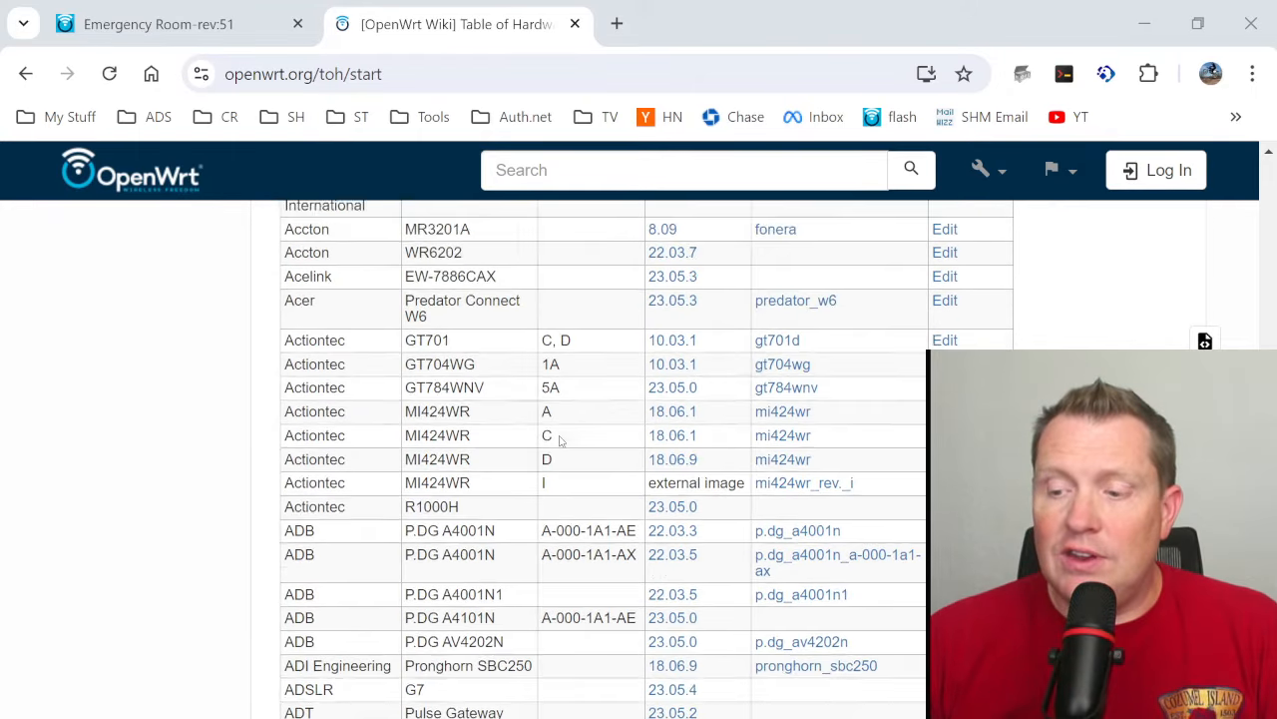
scroll(562, 442, "up", 5)
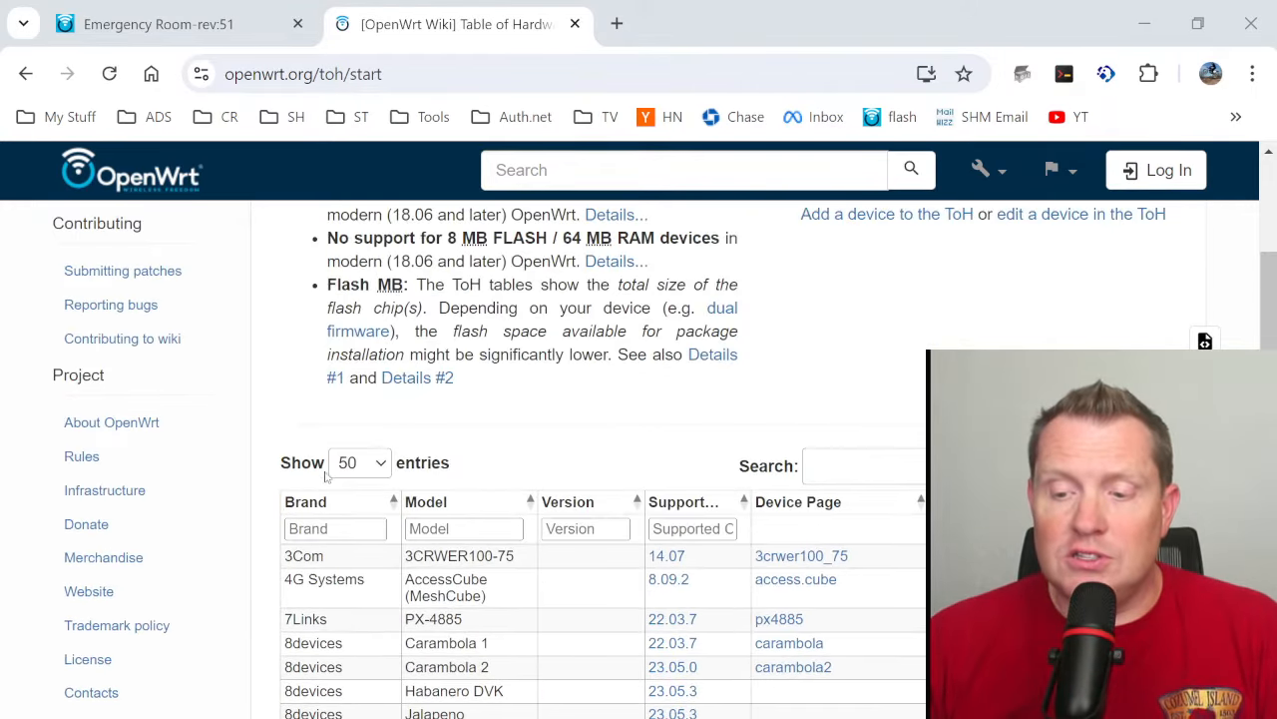
scroll(332, 536, "down", 15)
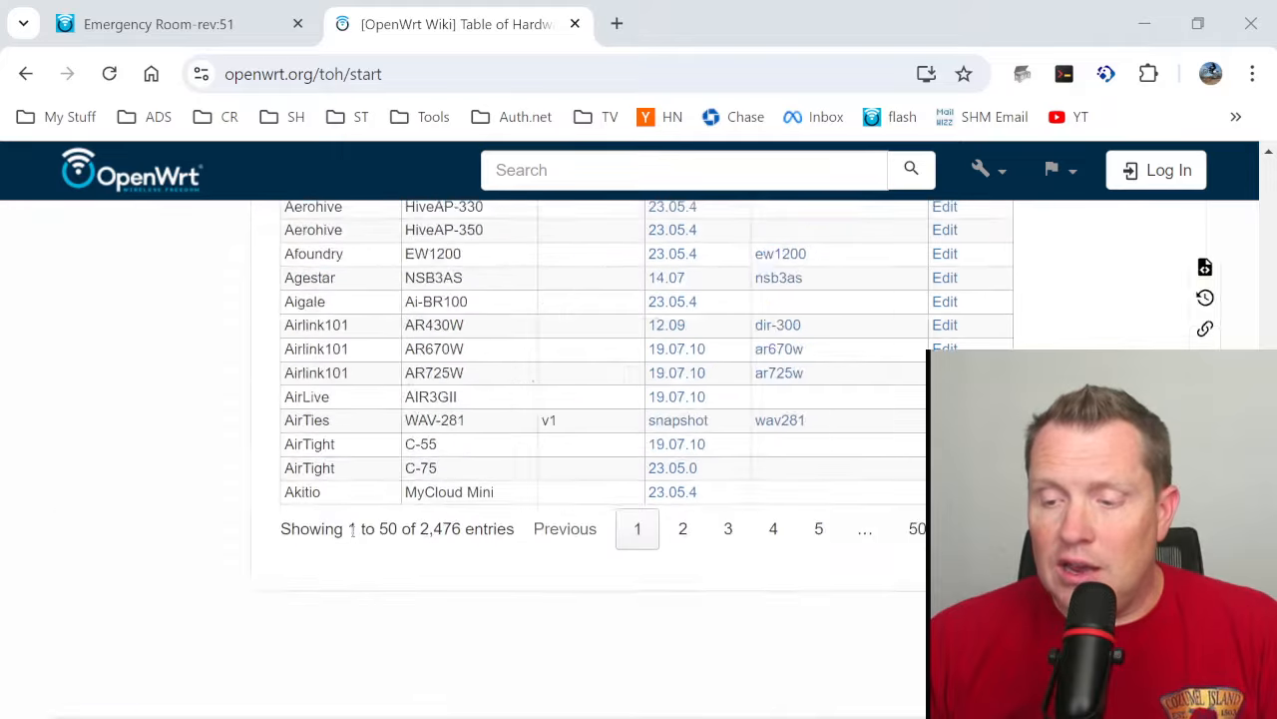
scroll(504, 385, "up", 5)
scroll(504, 386, "up", 10)
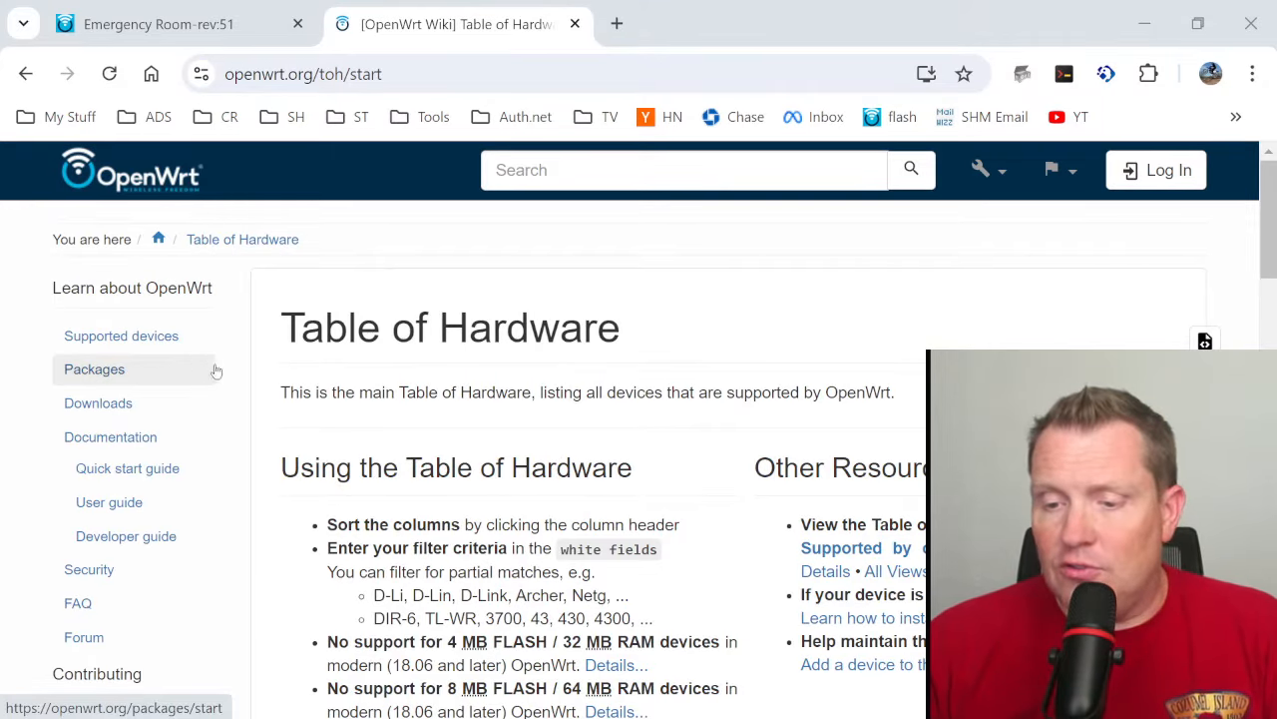
- Open the OpenWrt Downloads page and review its firmware builds, build-your-own options and source code sections
left_click(115, 404)
scroll(469, 427, "down", 7)
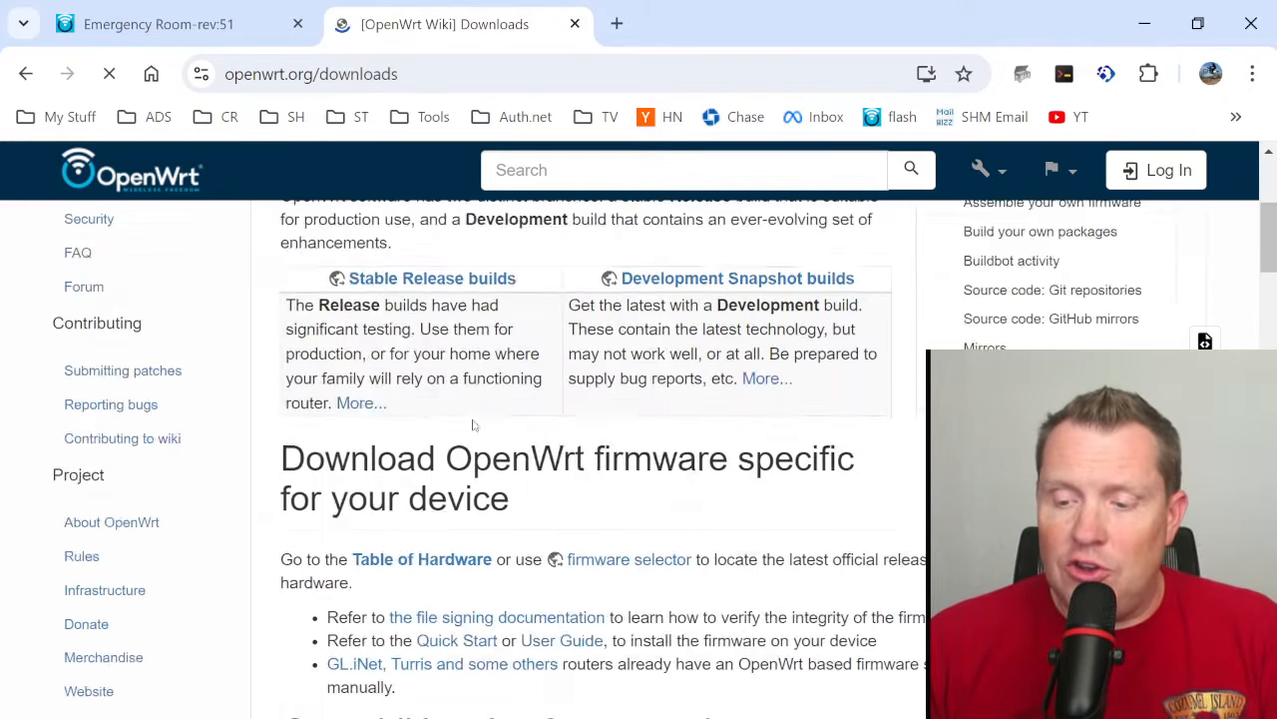
scroll(474, 424, "down", 4)
left_click(523, 171)
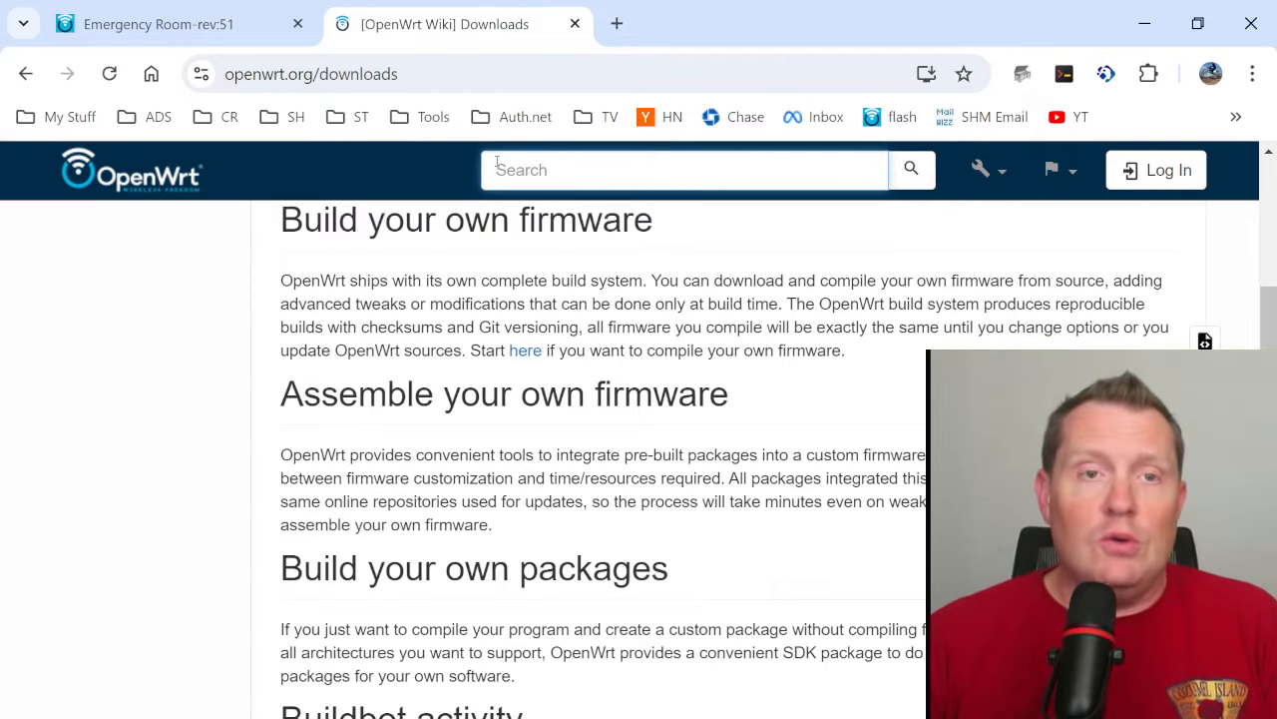
scroll(490, 351, "down", 5)
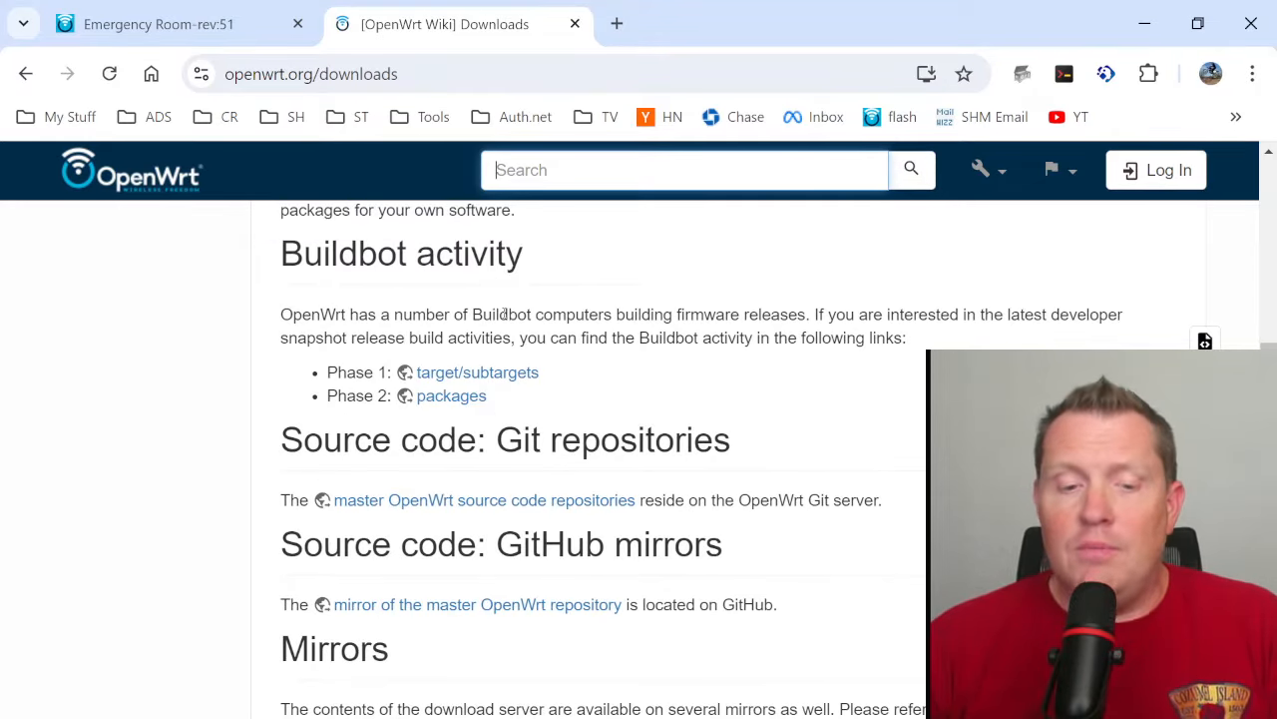
scroll(506, 317, "up", 10)
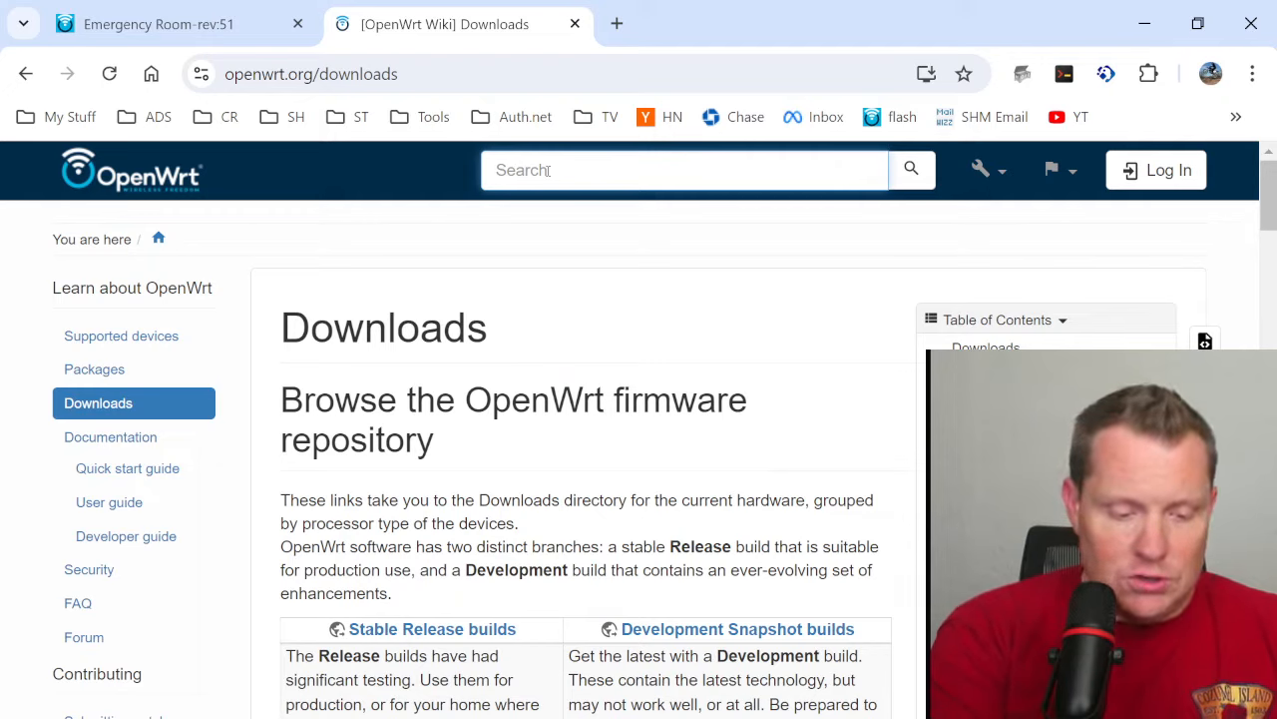
- Search the OpenWrt wiki for n750 and open the Western Digital My Net N750 page
left_click(548, 171)
type("n750")
key("Return")
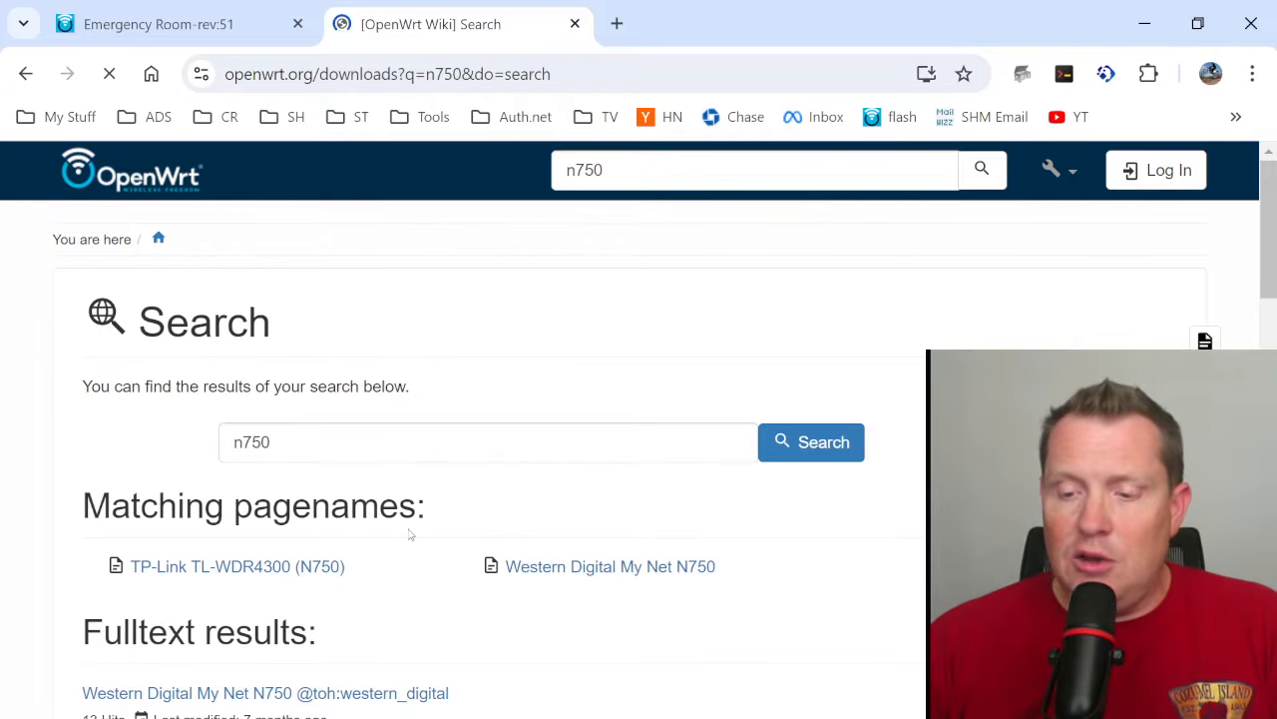
scroll(408, 533, "down", 1)
left_click(596, 451)
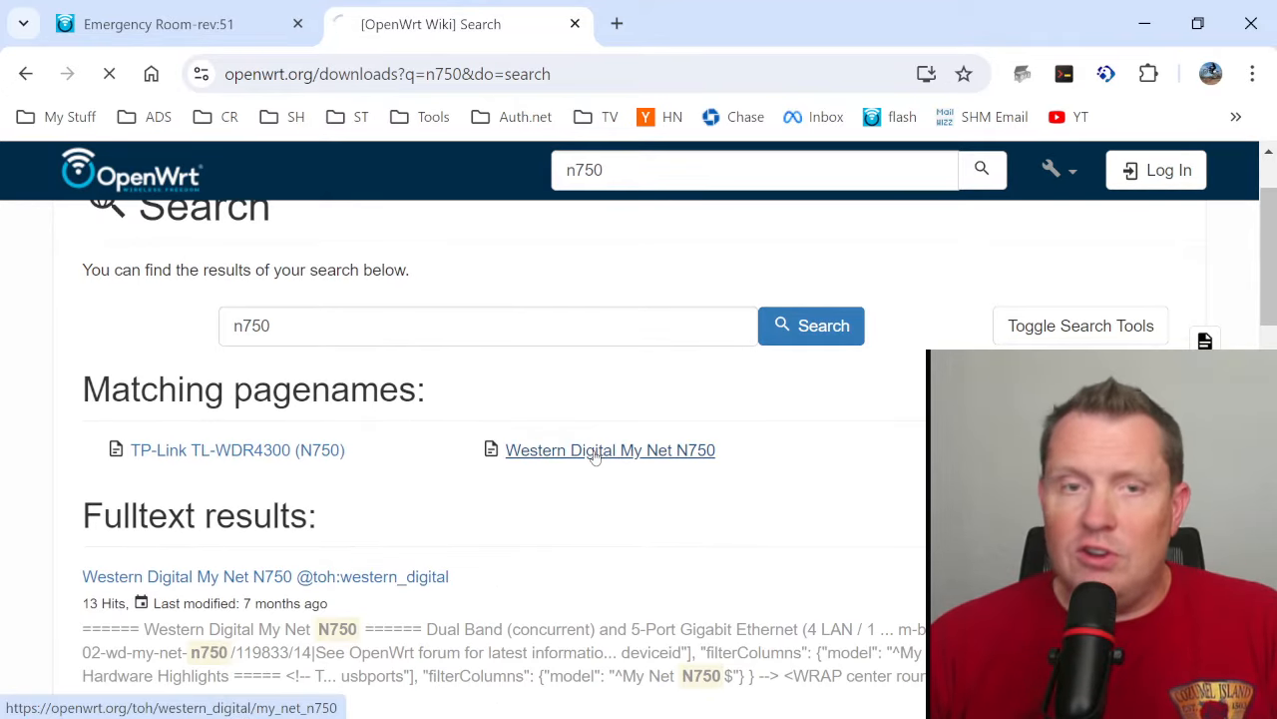
- Examine the N750's CPU, flash and RAM in Hardware Highlights, plus the firmware images listed under Installation
scroll(445, 372, "down", 12)
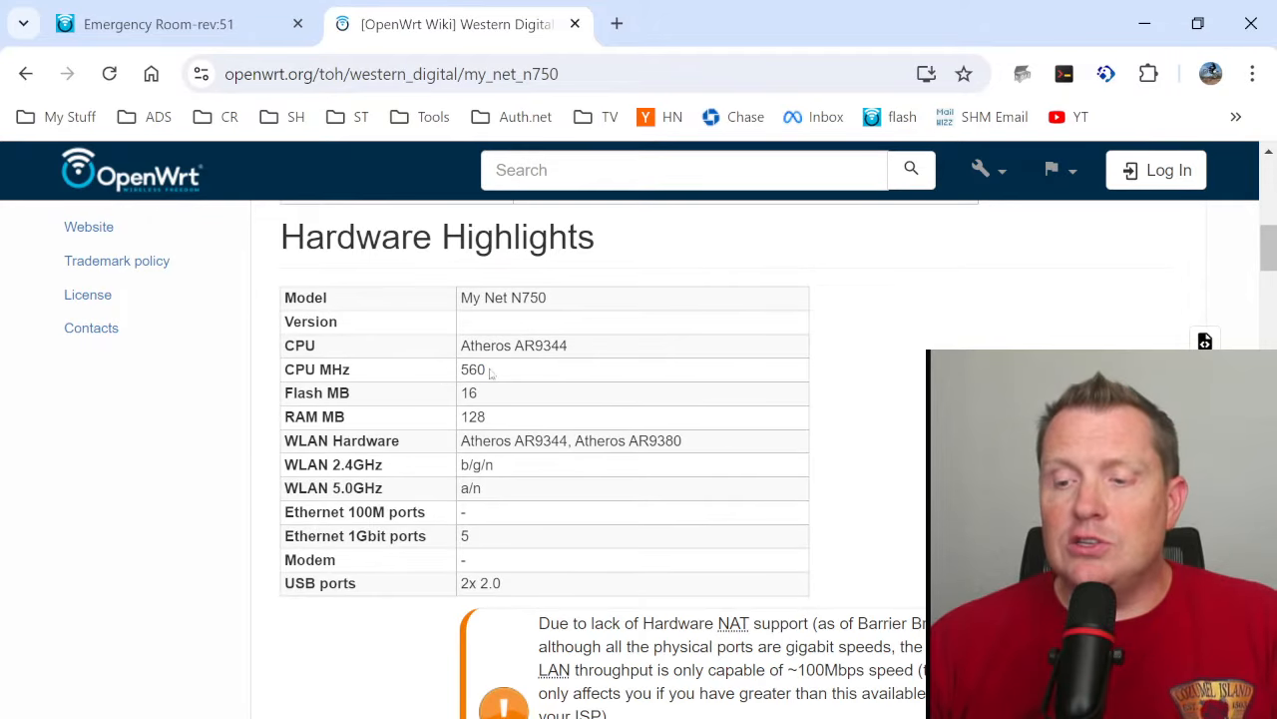
double_click(499, 377)
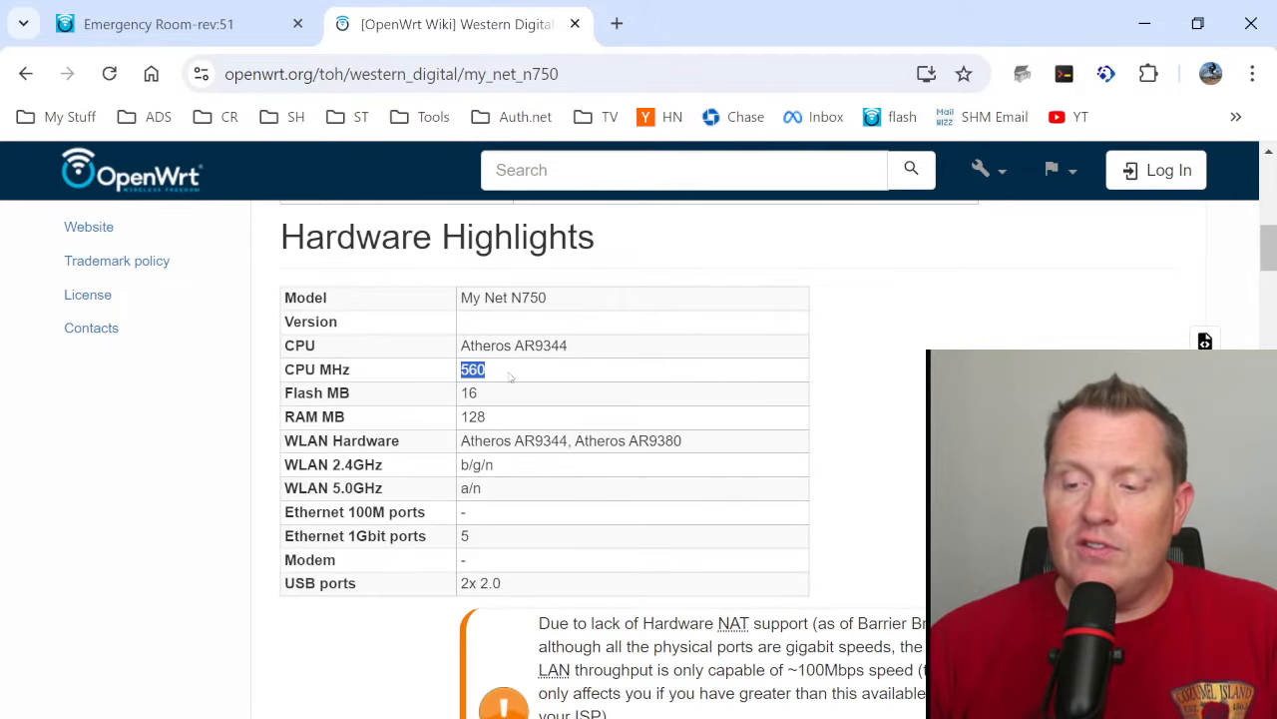
left_click_drag(582, 345, 471, 345)
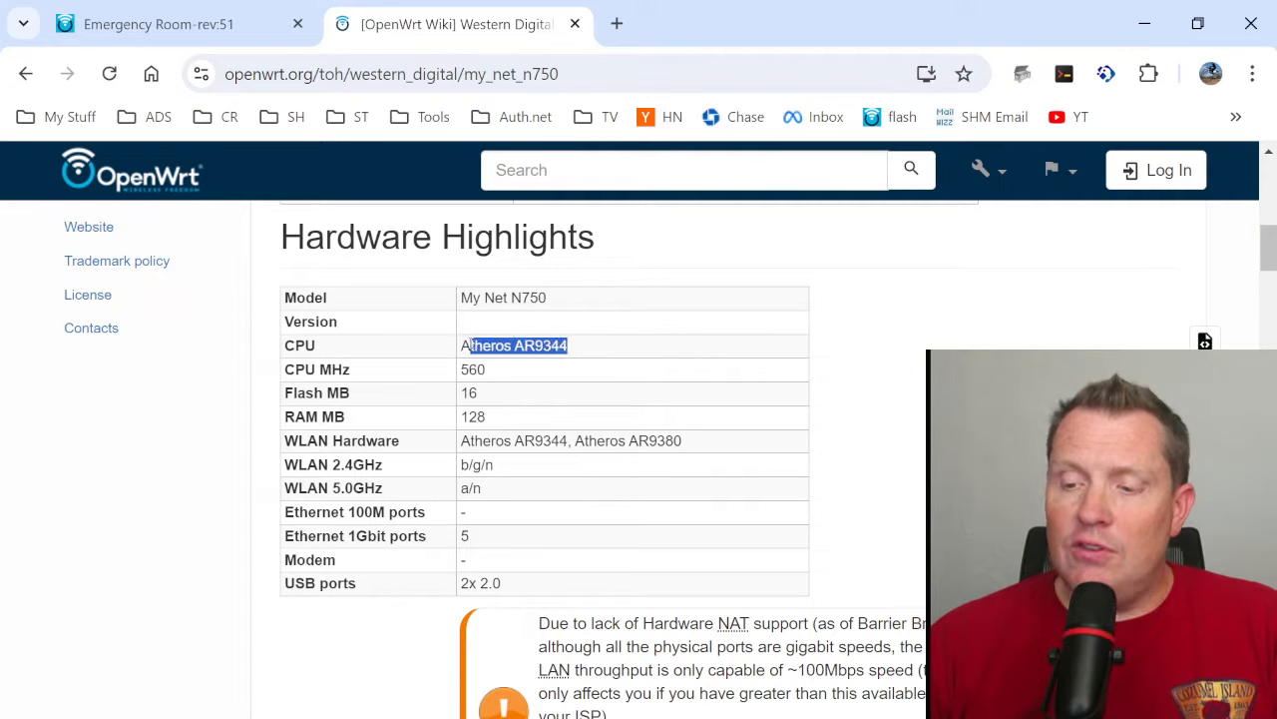
left_click_drag(482, 394, 459, 417)
left_click(494, 408)
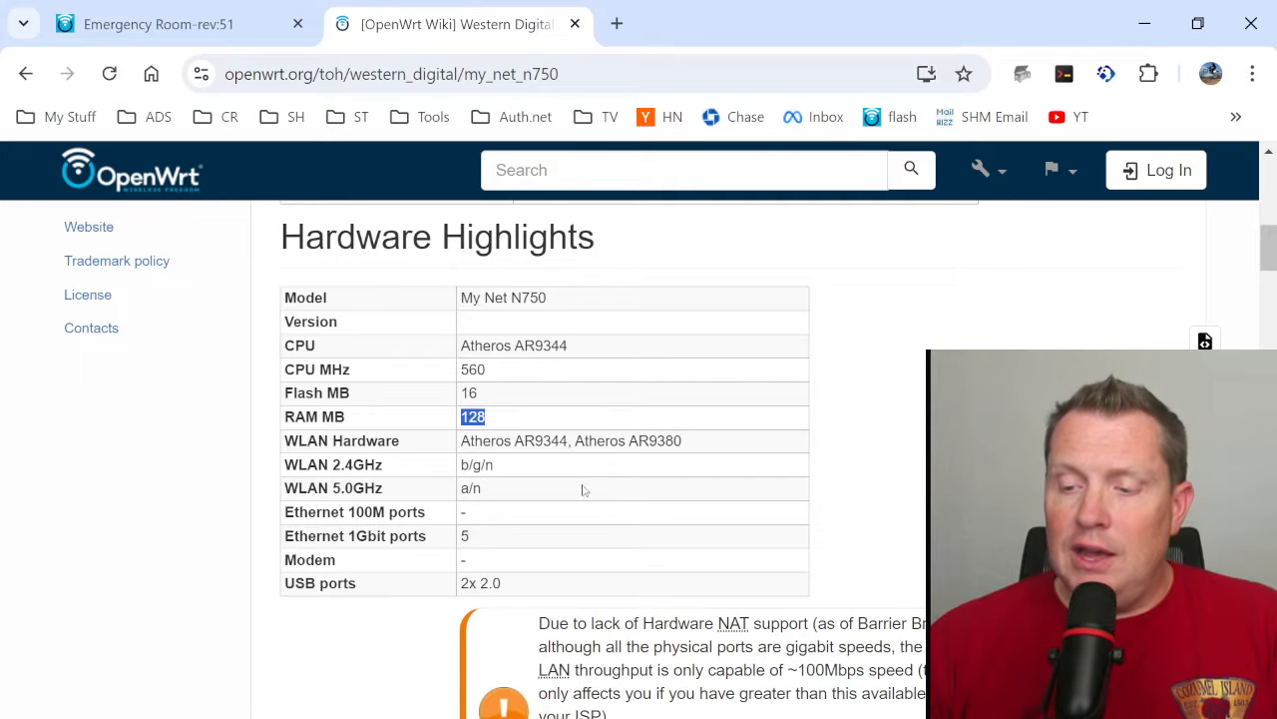
scroll(504, 433, "down", 1)
scroll(504, 501, "down", 10)
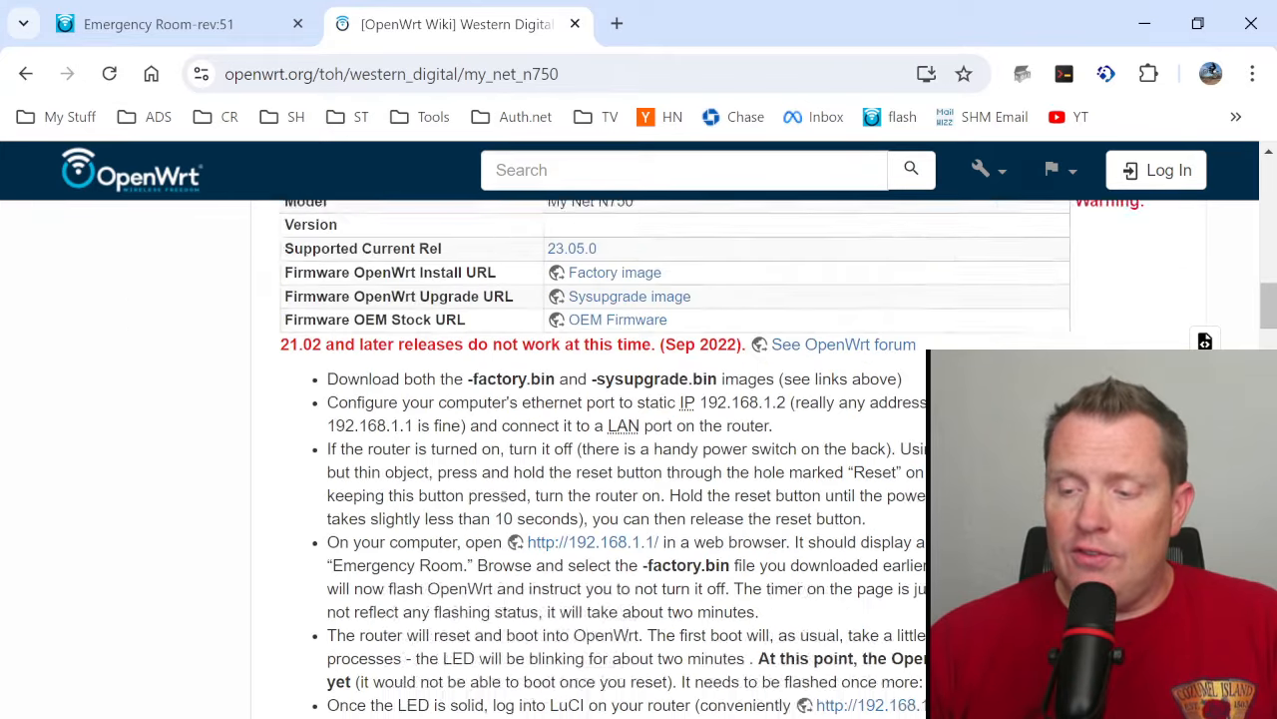
scroll(505, 506, "up", 9)
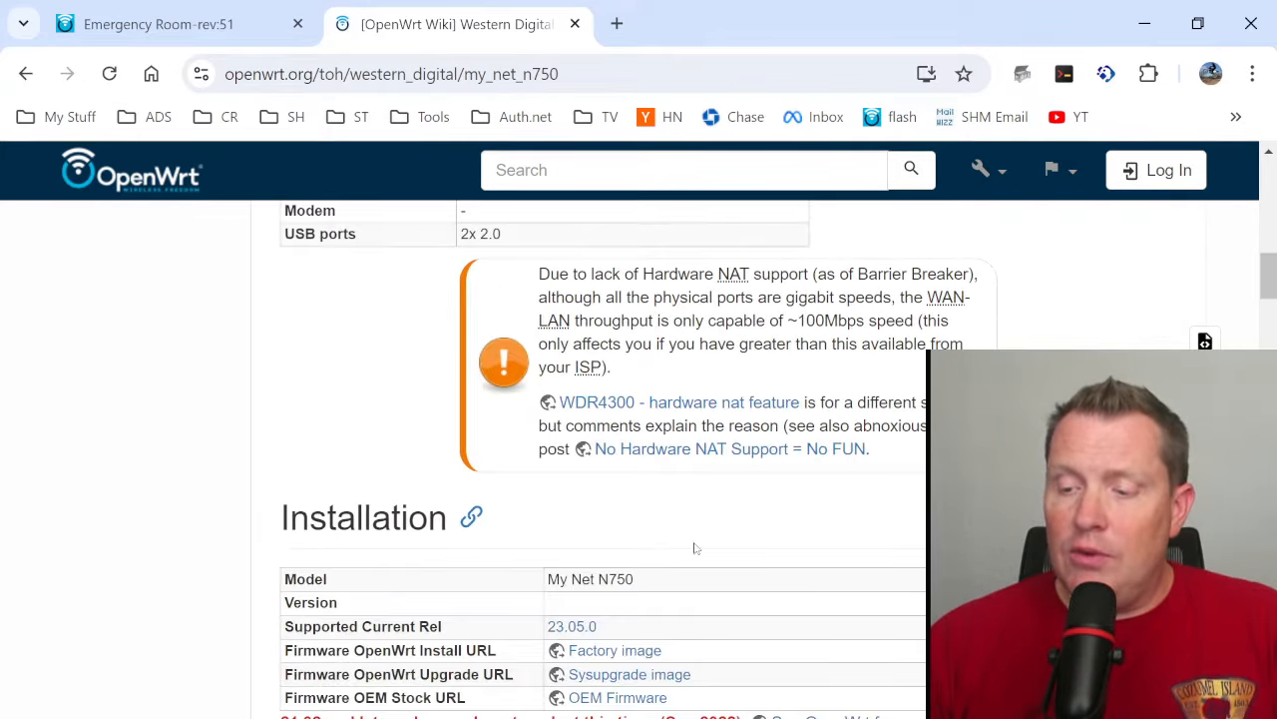
scroll(702, 546, "down", 2)
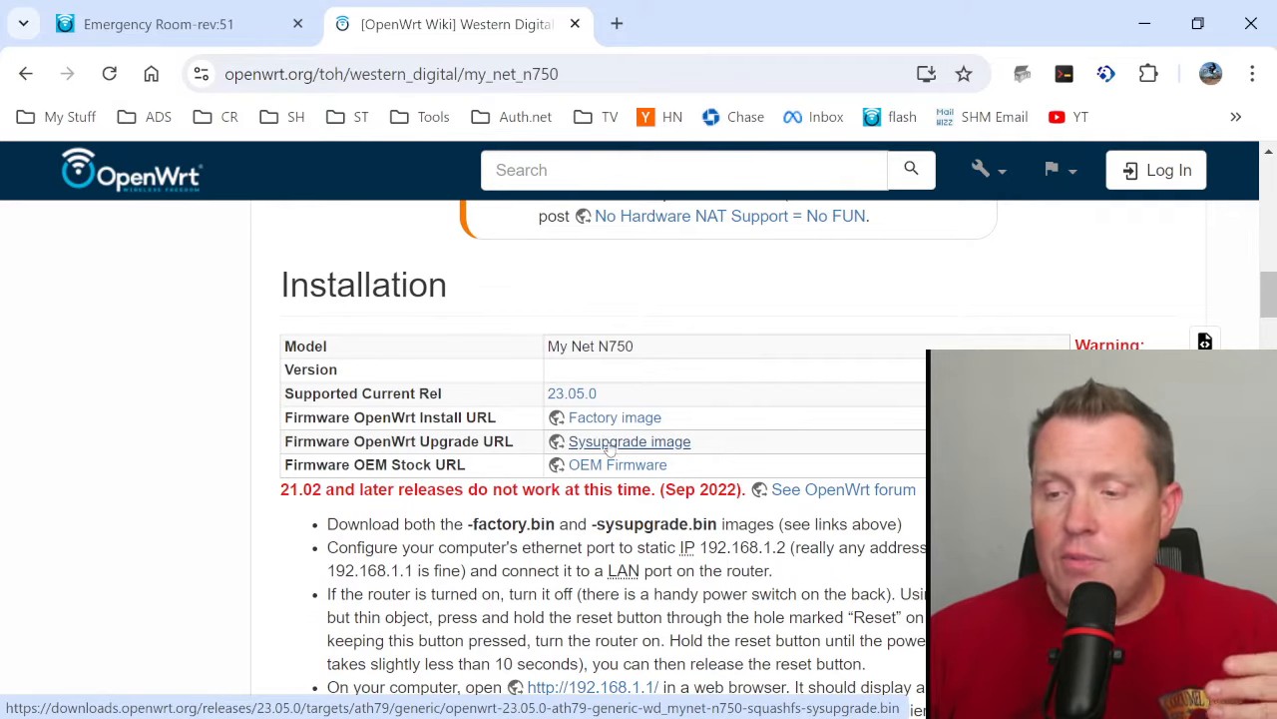
- Switch to the router's Emergency Room page and flash openwrt-22.03.3-ath79-generic-wd_mynet-n750-squashfs-factory.bin
left_click(186, 35)
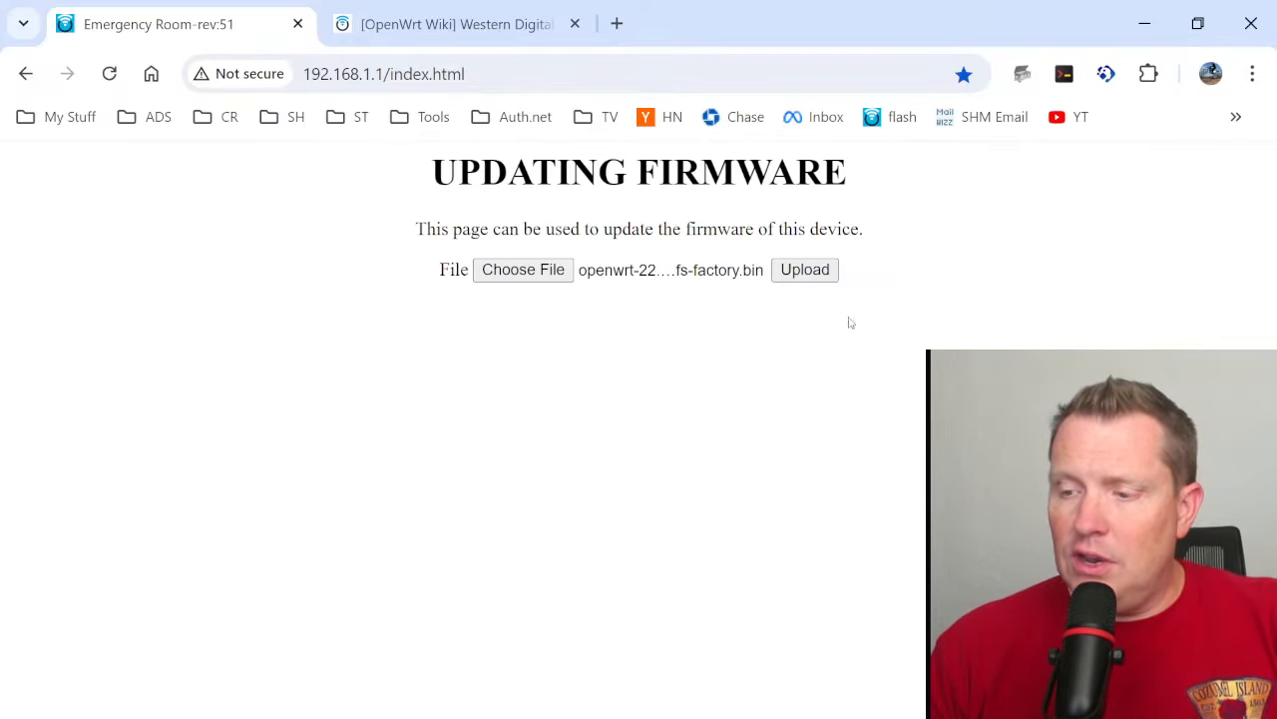
left_click(804, 269)
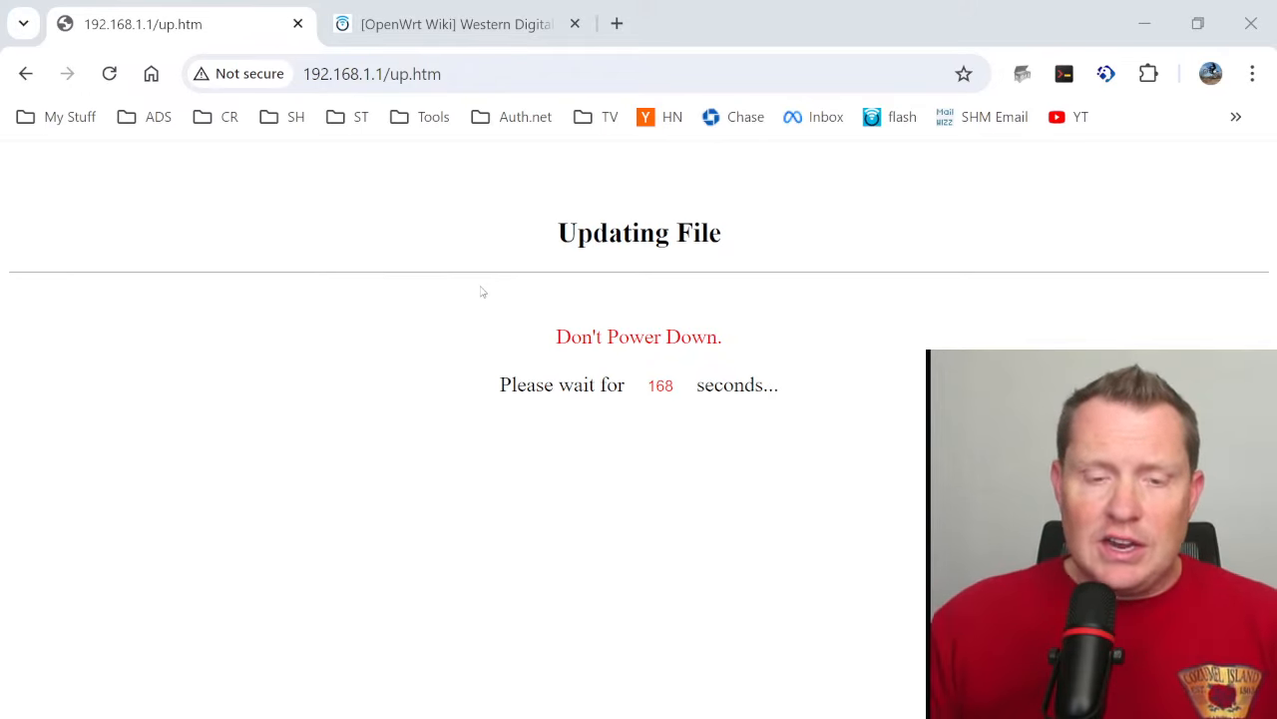
- Return to the N750 wiki page and review the installation, upgrade, OEM firmware restore and WPS button instructions
left_click(427, 24)
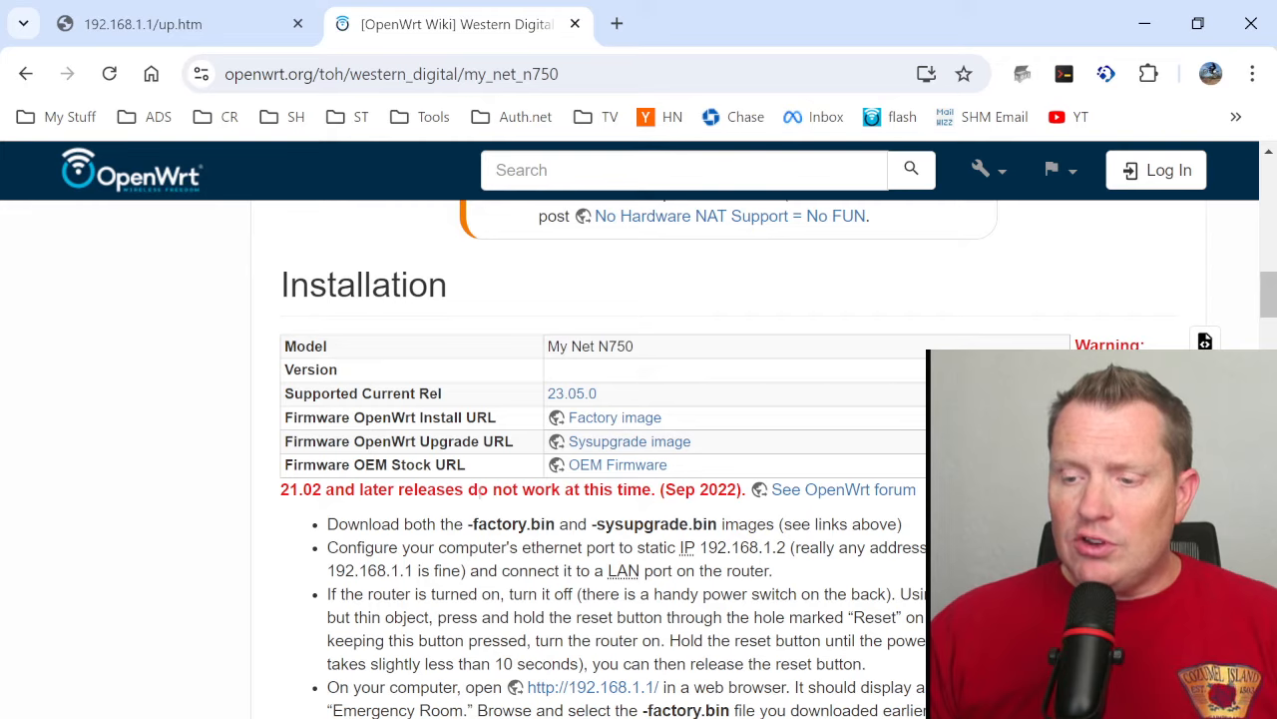
scroll(479, 516, "down", 5)
scroll(479, 516, "up", 3)
scroll(479, 515, "down", 4)
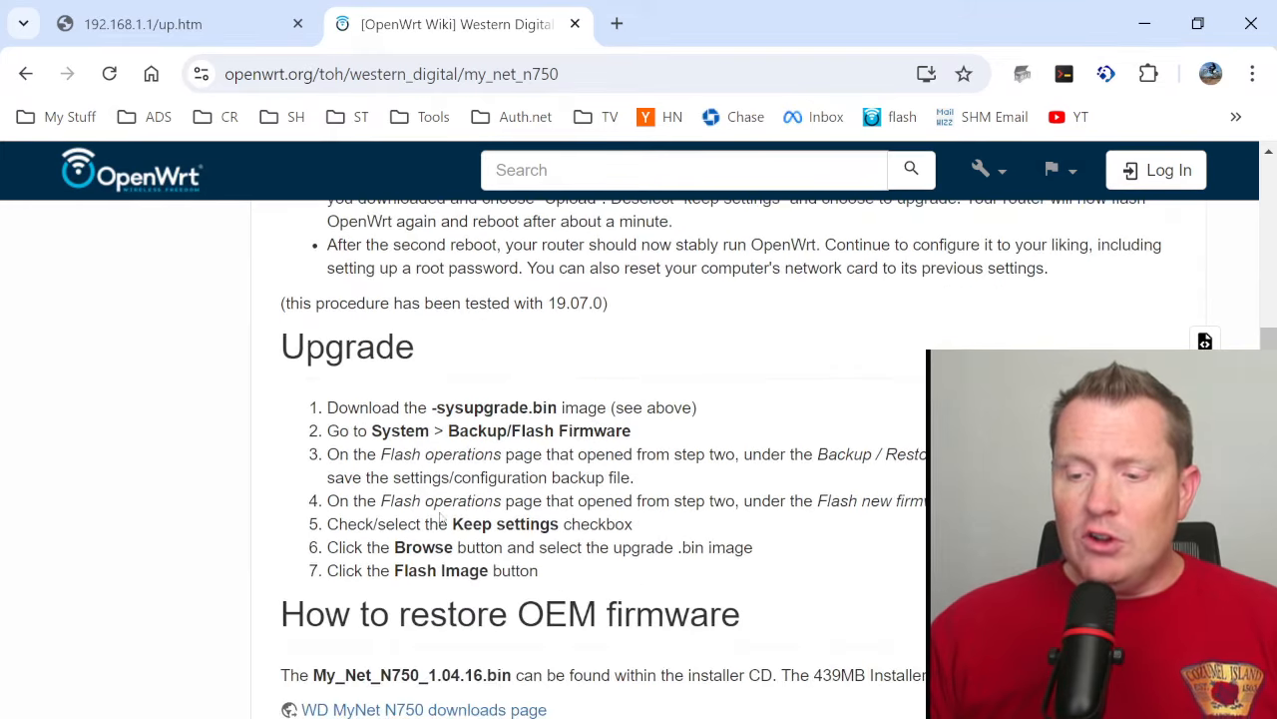
scroll(629, 474, "up", 4)
scroll(585, 465, "down", 5)
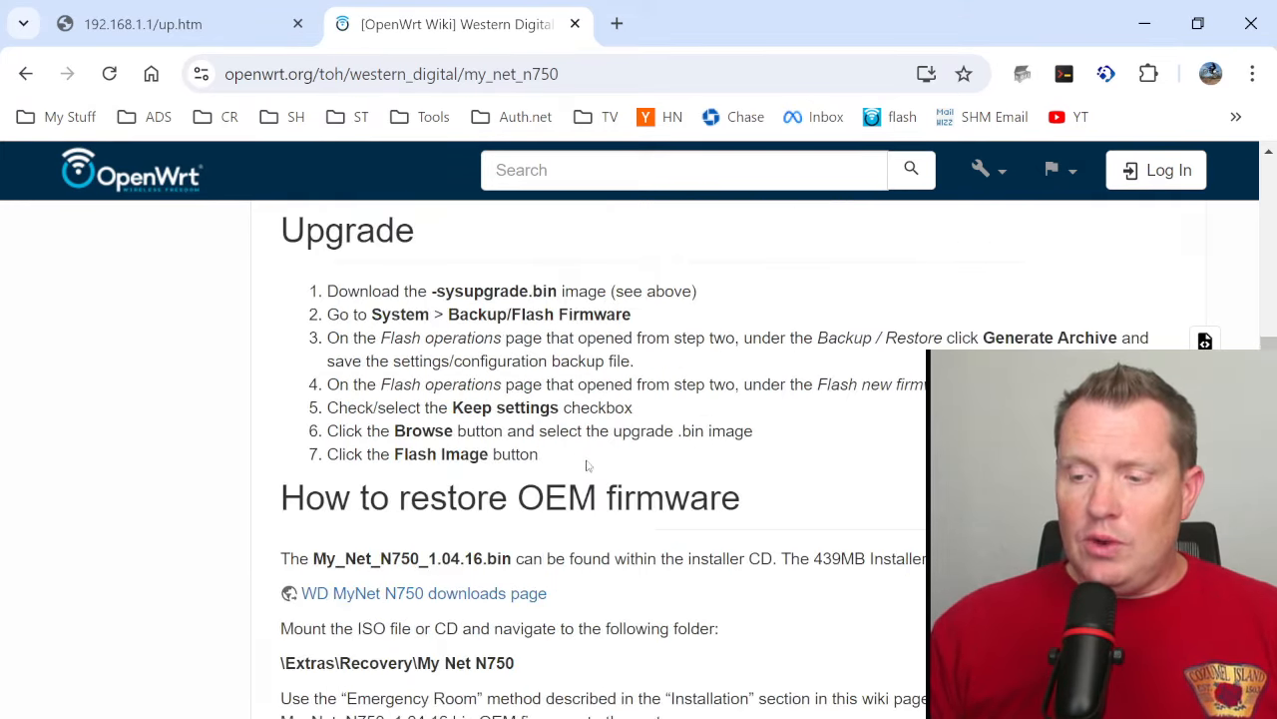
scroll(585, 461, "up", 6)
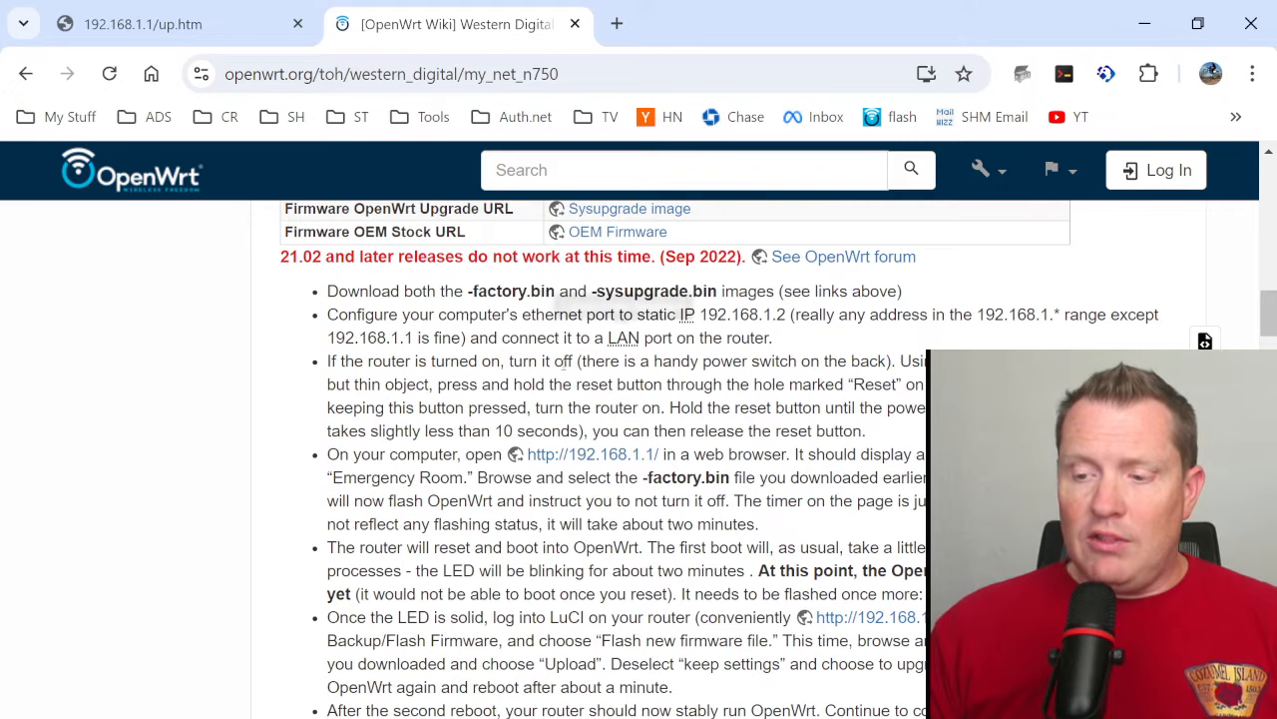
scroll(615, 499, "down", 6)
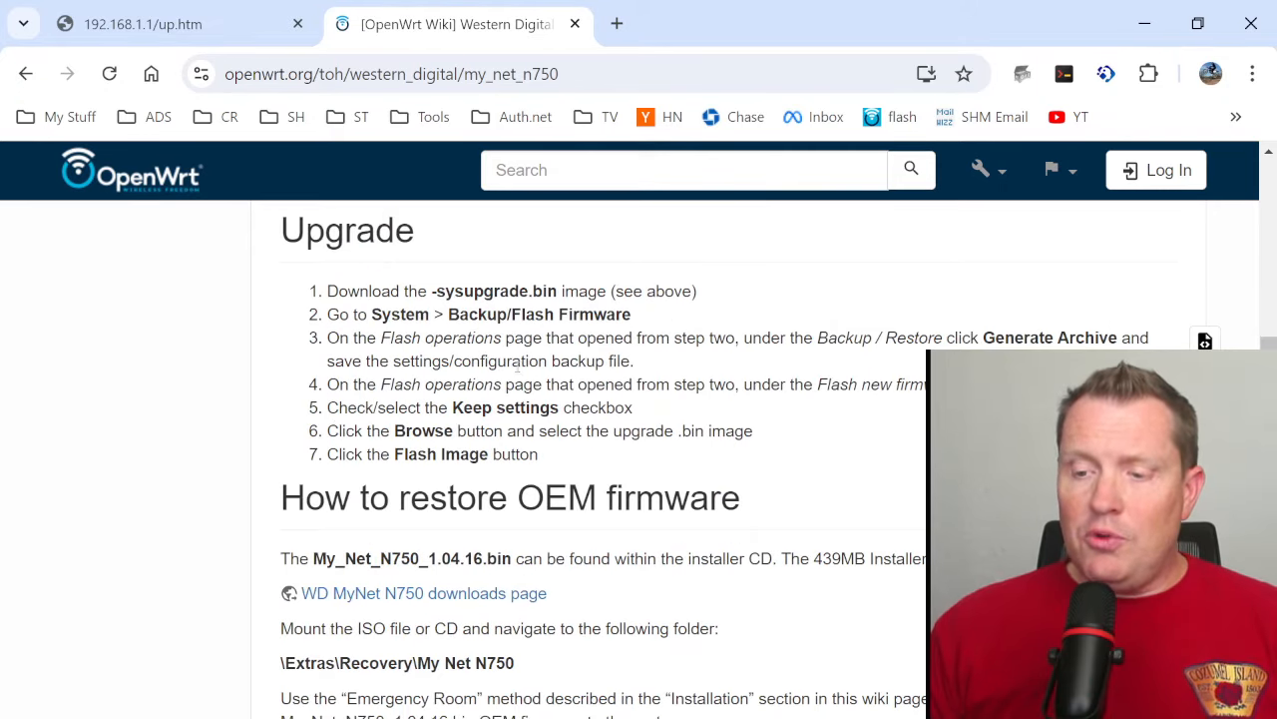
scroll(505, 444, "down", 4)
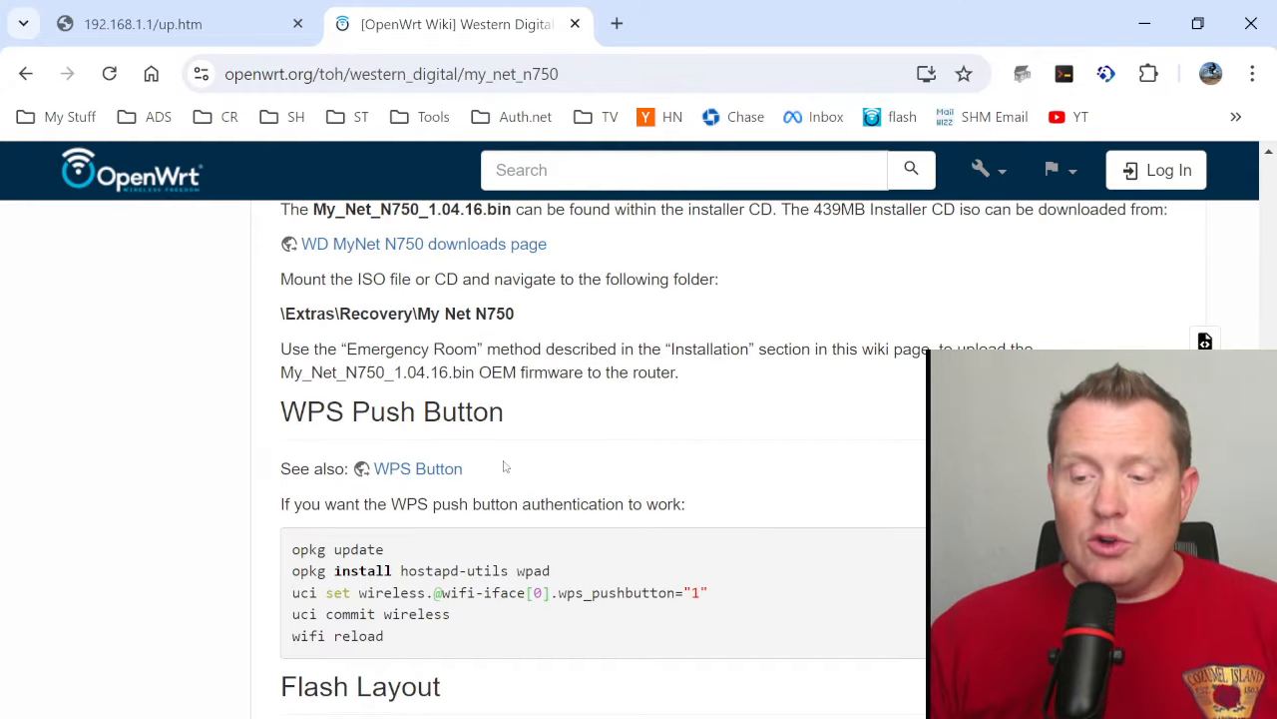
- Examine the WPS Push Button commands and the Flash Layout section on the N750 wiki page
scroll(505, 467, "up", 1)
scroll(505, 457, "down", 6)
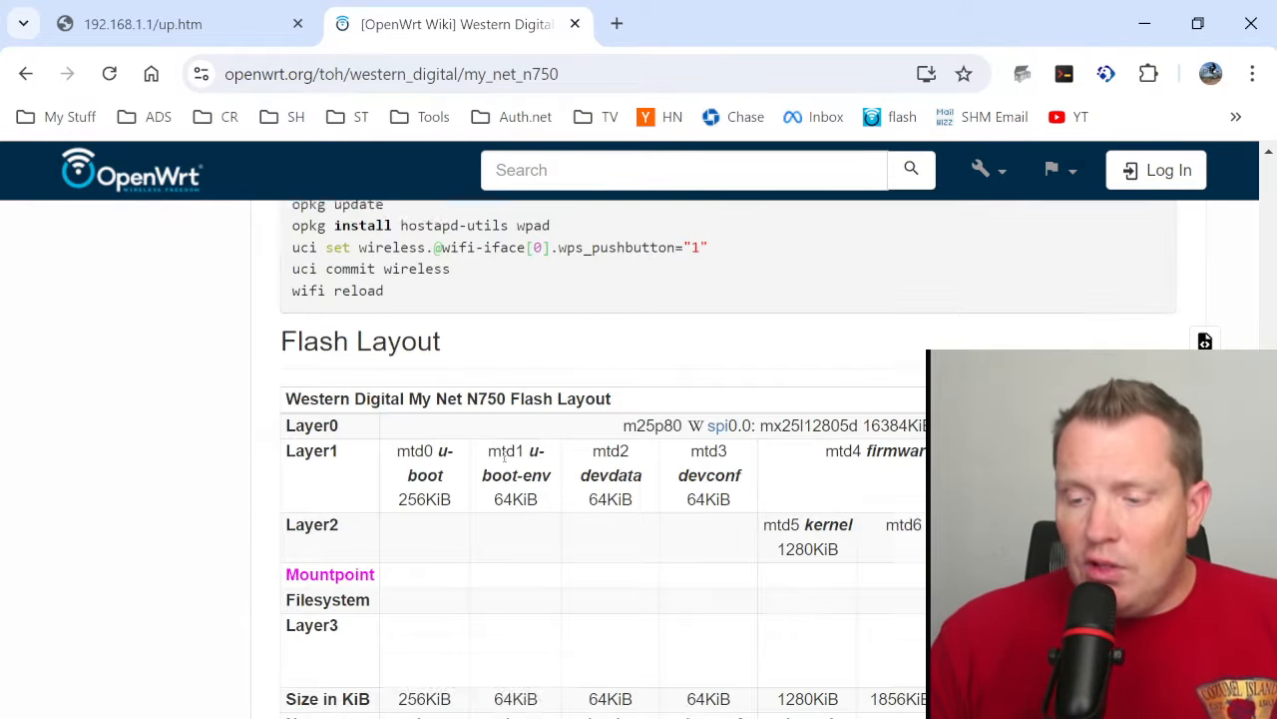
scroll(443, 422, "up", 4)
left_click_drag(409, 520, 280, 424)
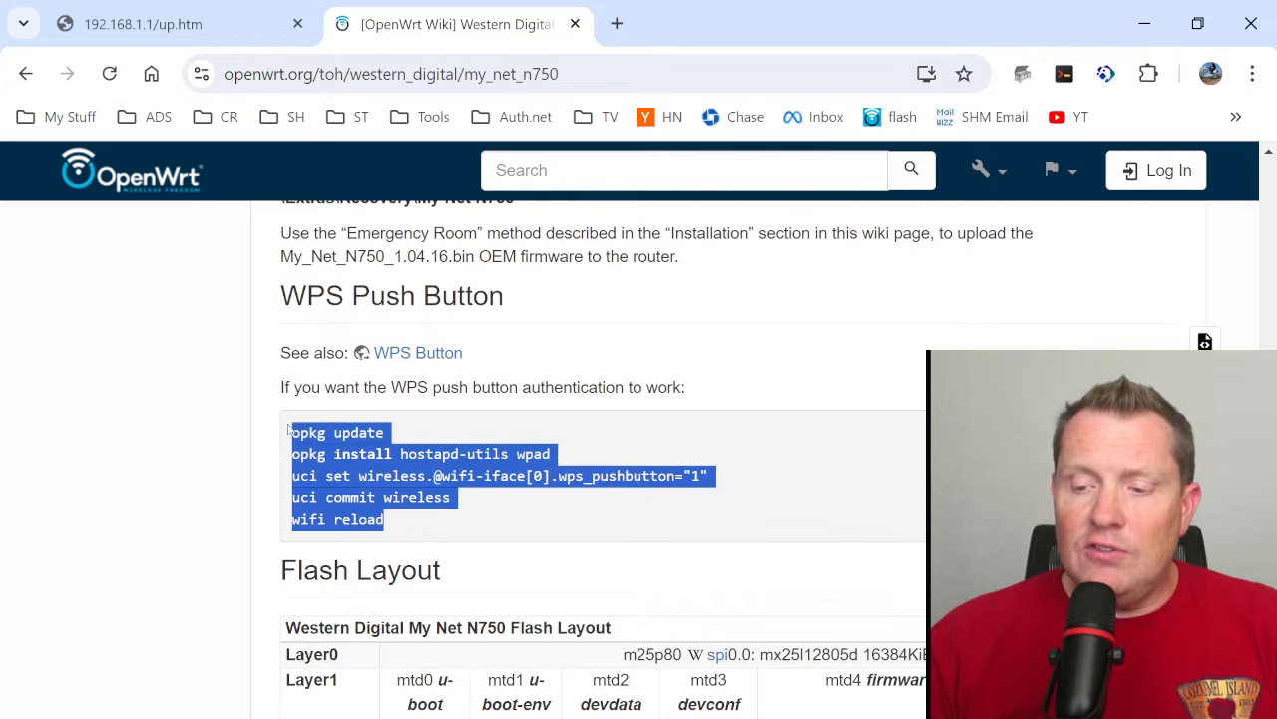
left_click(267, 394)
scroll(692, 413, "up", 1)
scroll(692, 412, "up", 10)
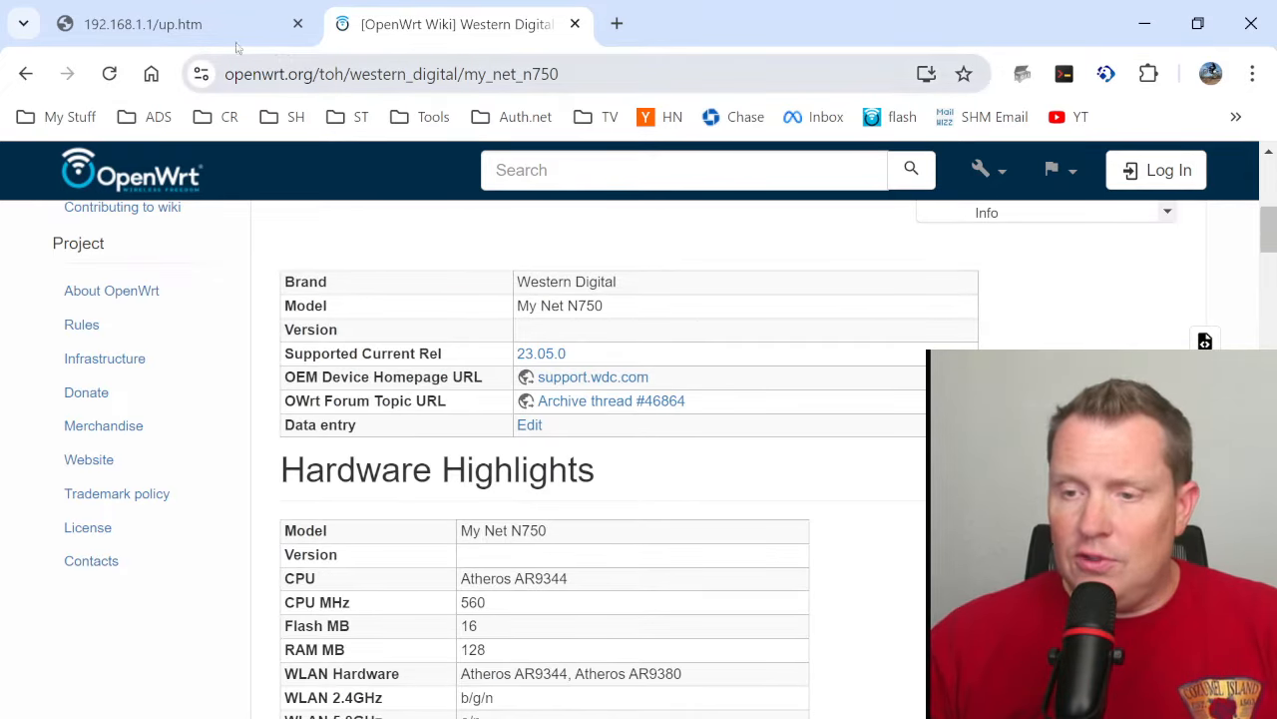
- Switch to the router's LuCI interface, log in as root with the password left blank, and read the notice above Status
left_click(261, 23)
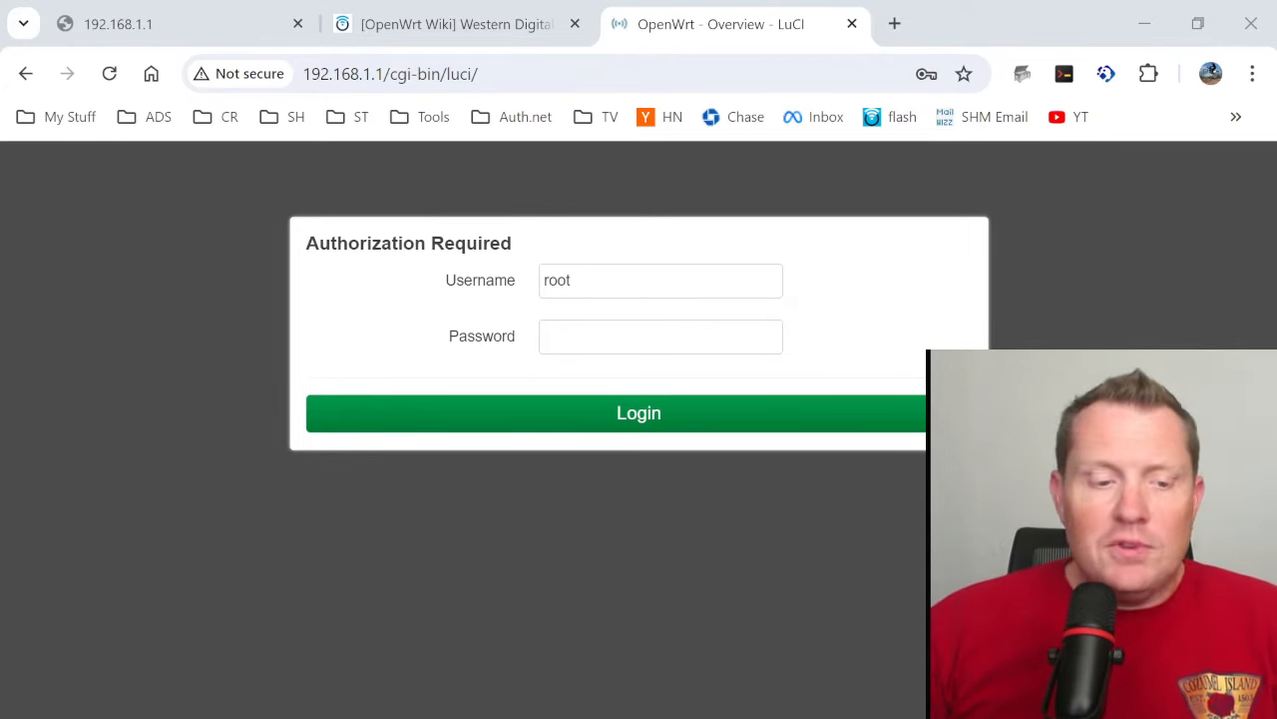
left_click(591, 329)
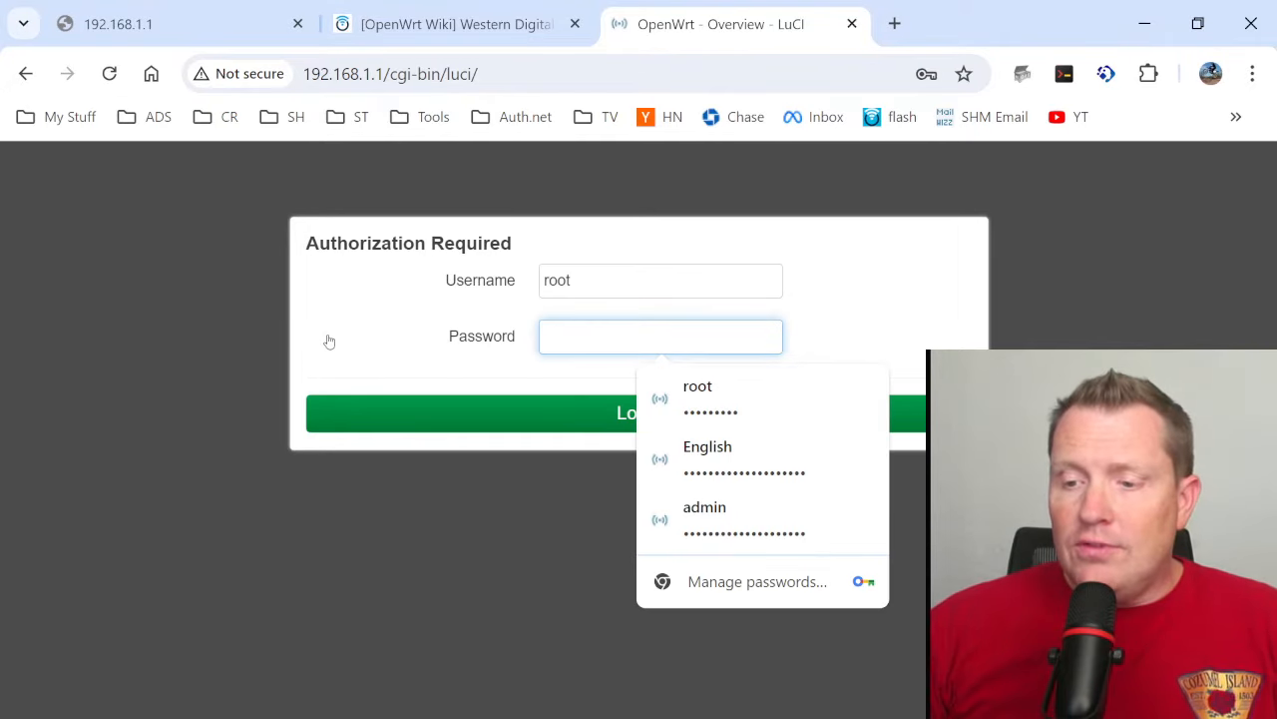
left_click(209, 336)
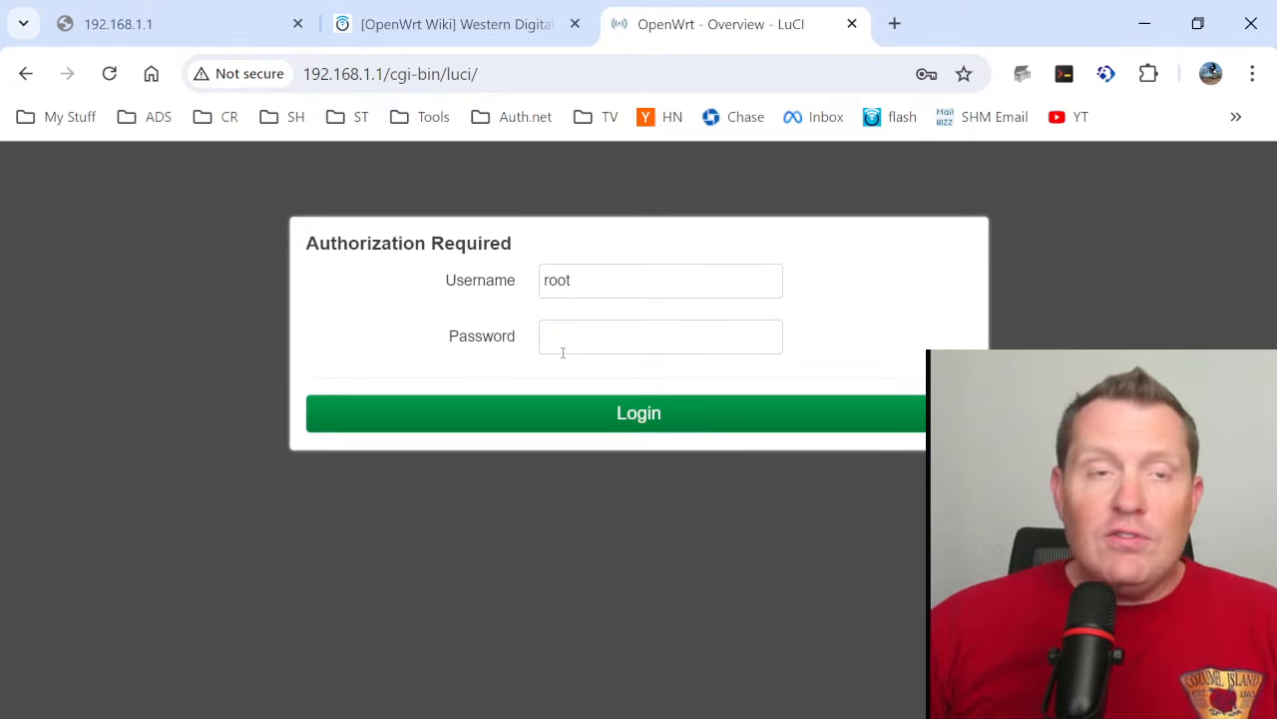
left_click(654, 438)
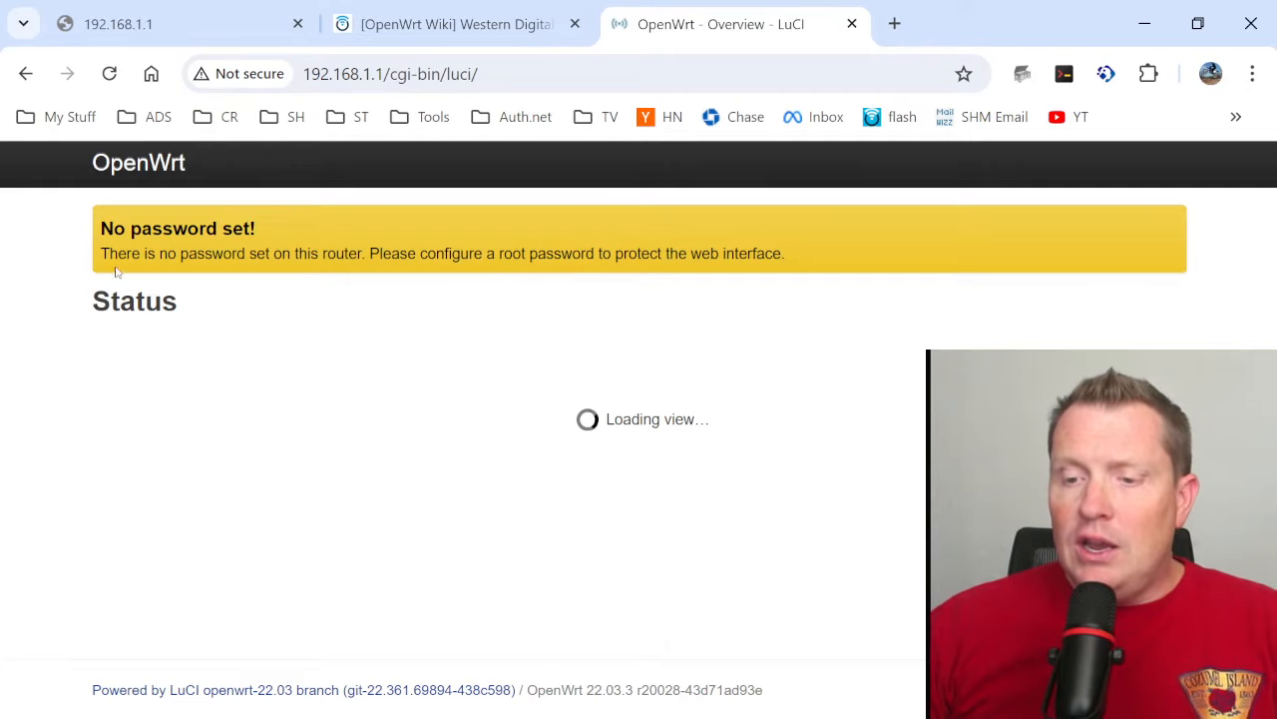
left_click_drag(90, 254, 818, 253)
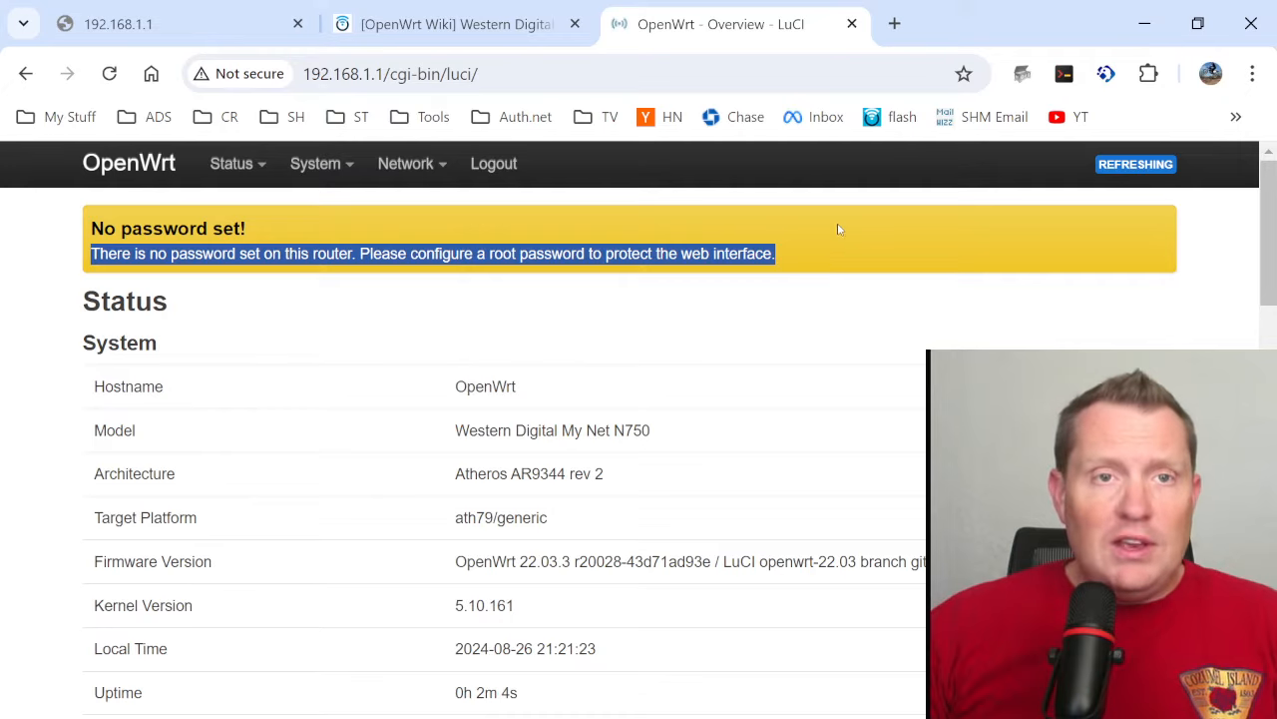
left_click(836, 228)
- Set and confirm the administrator password on the router's Administration page, save it, decline the browser's password update, and reload the page
mouse_move(322, 171)
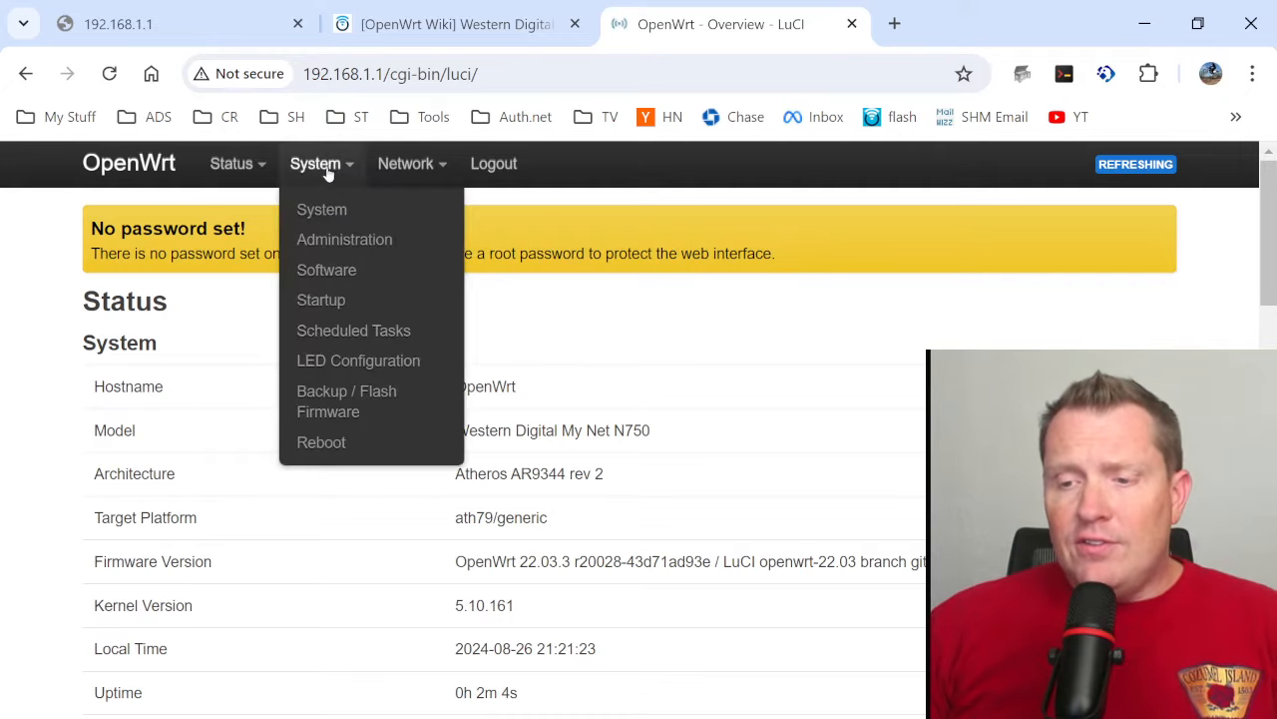
left_click(324, 240)
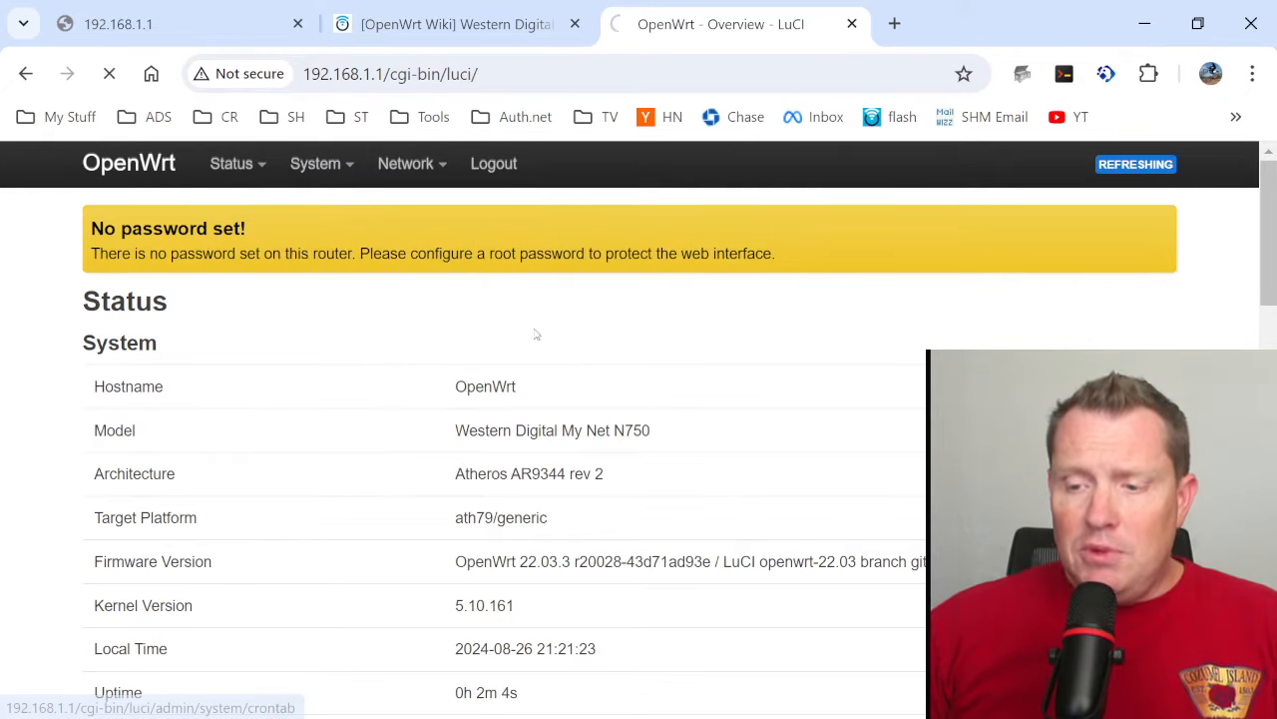
left_click(374, 430)
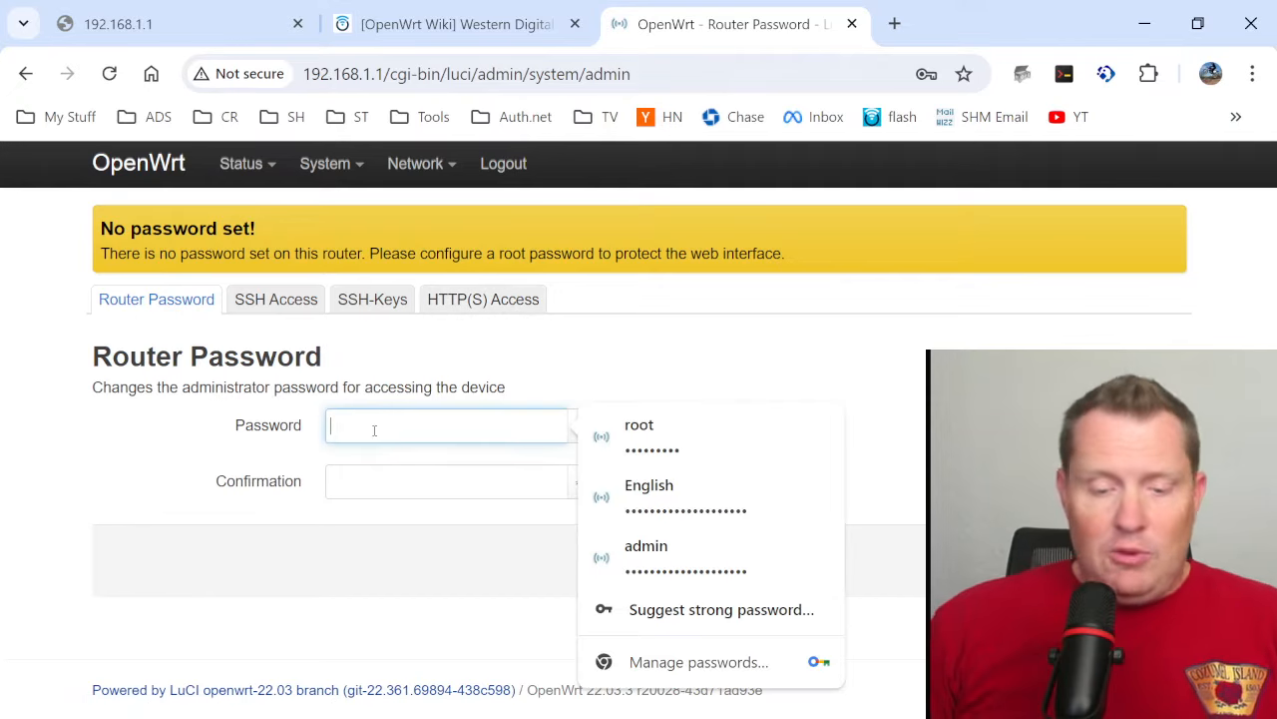
type("••••")
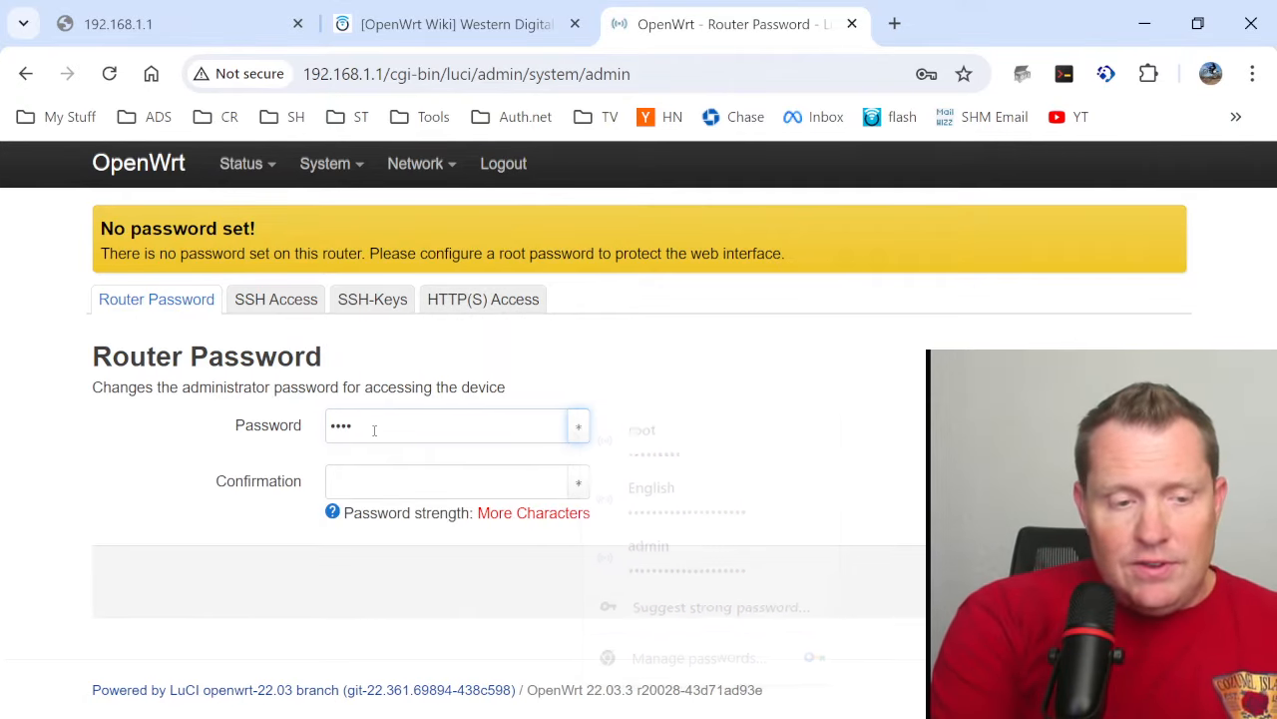
key("Tab")
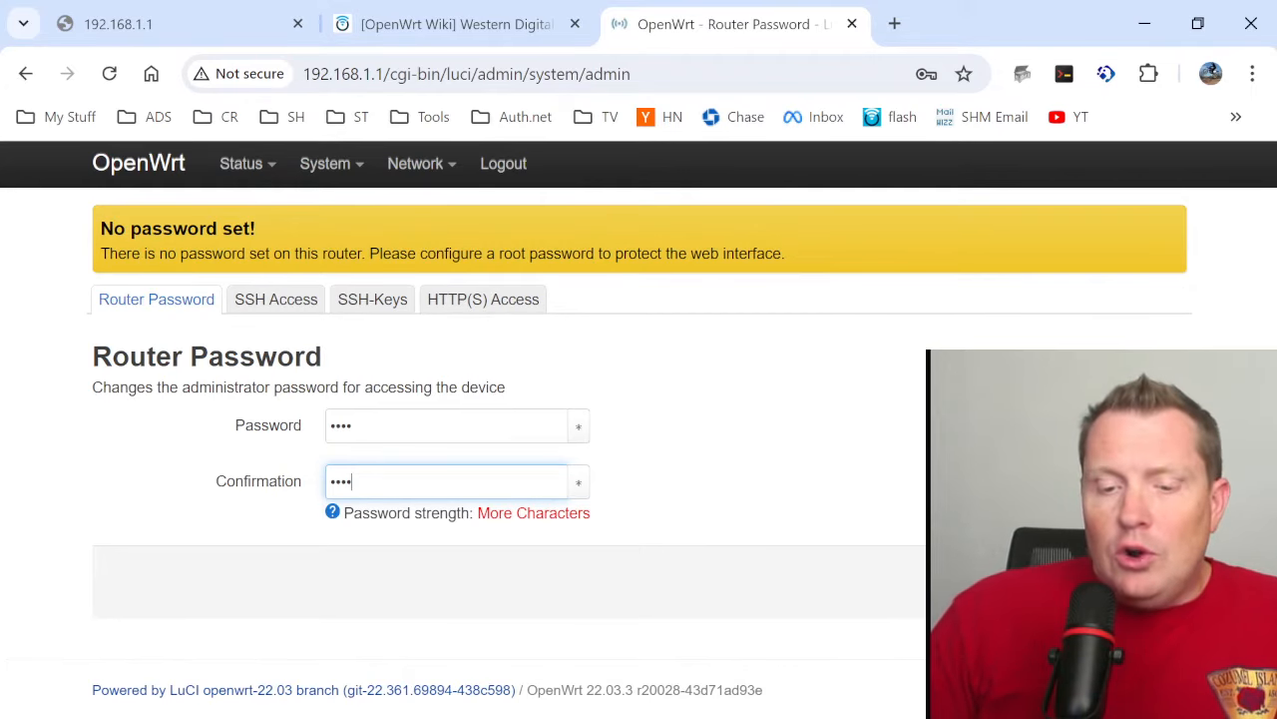
left_click(1141, 582)
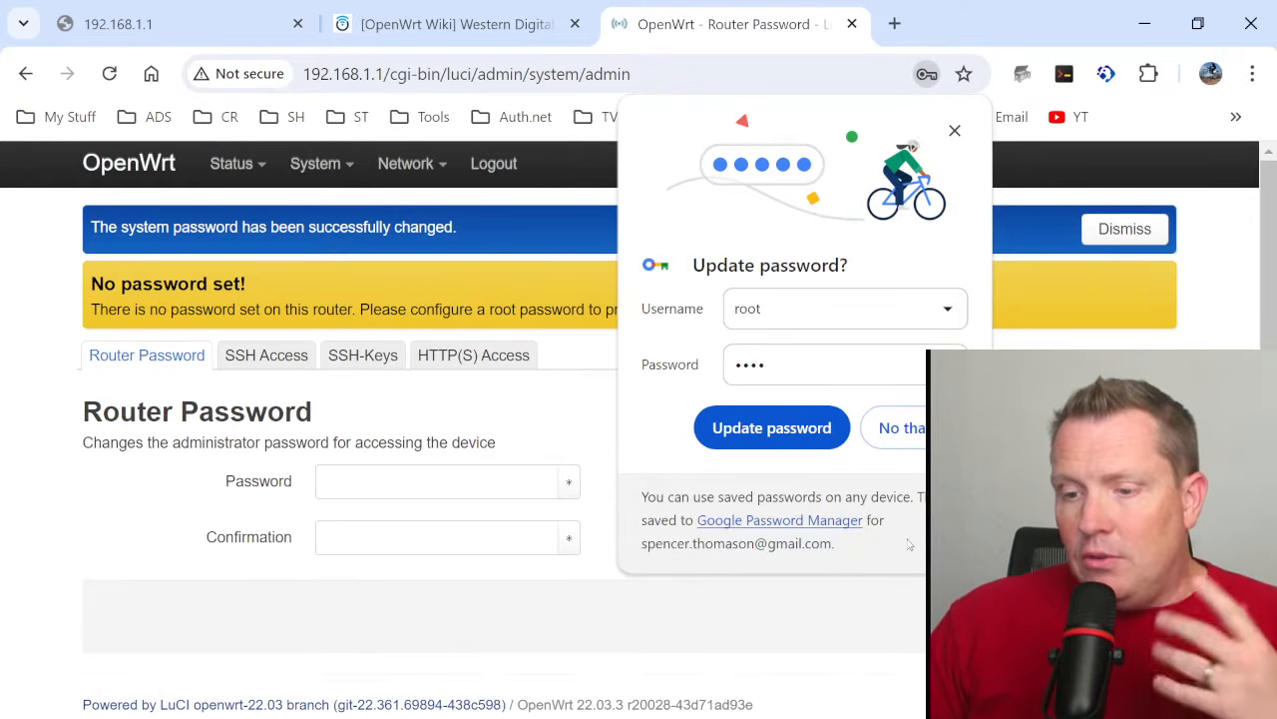
left_click(954, 130)
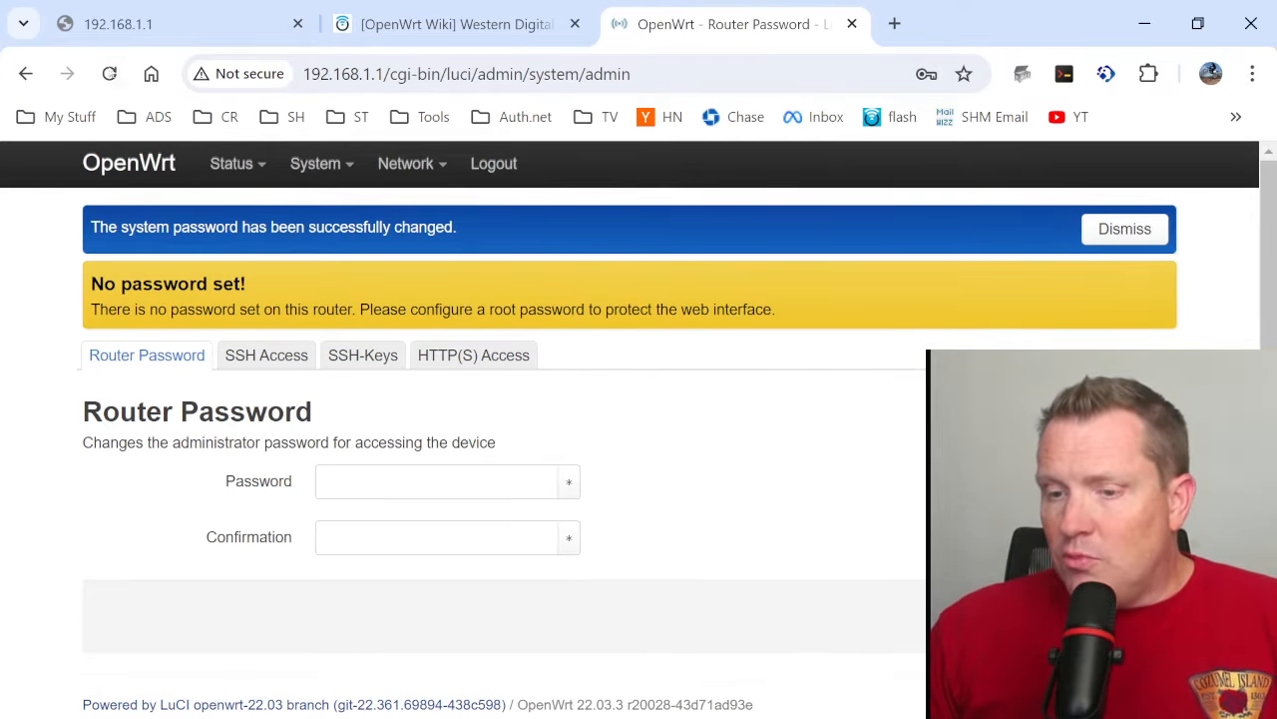
left_click(109, 73)
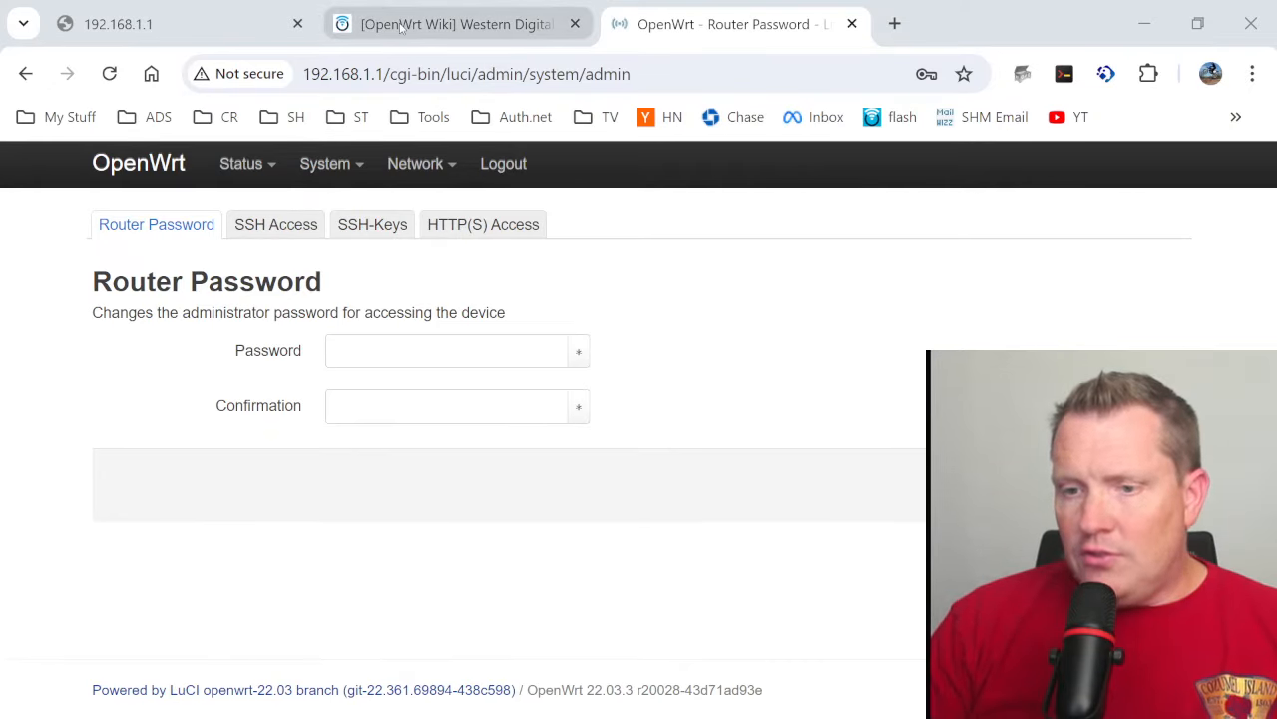
- Close the N750 wiki page and the leftover 192.168.1.1 page, and open the router's Status Overview
left_click(547, 27)
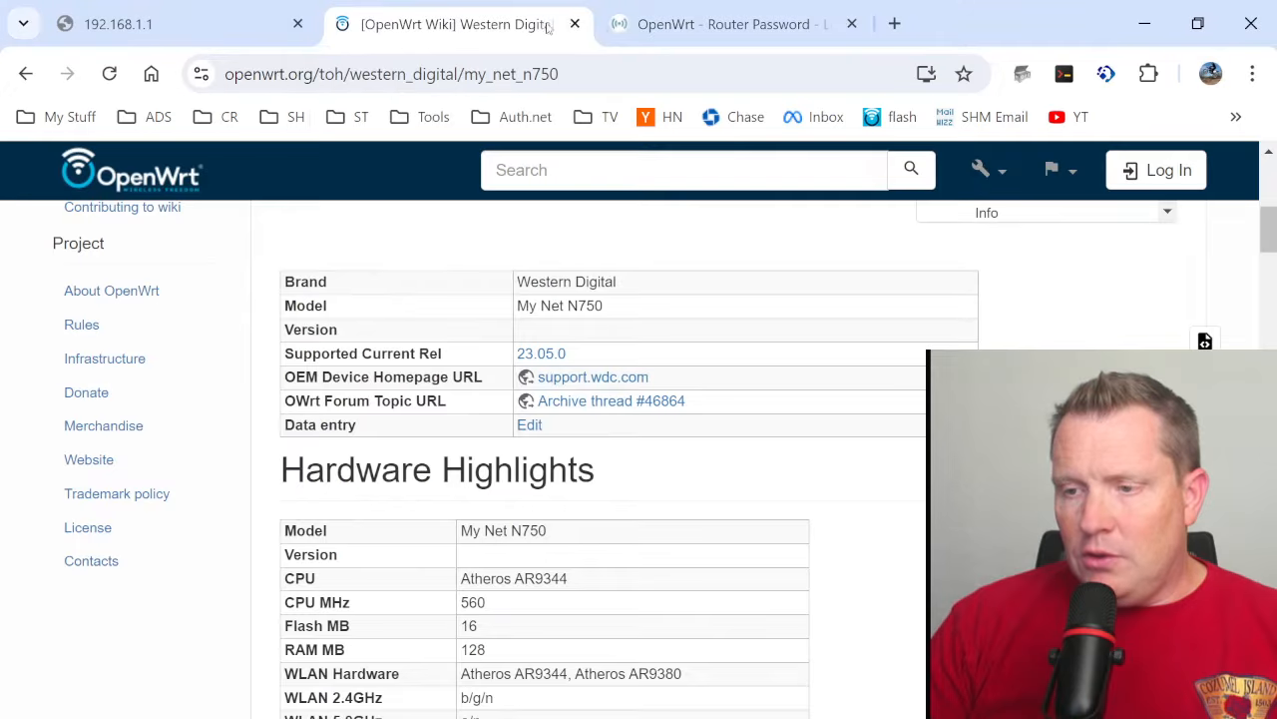
left_click(575, 24)
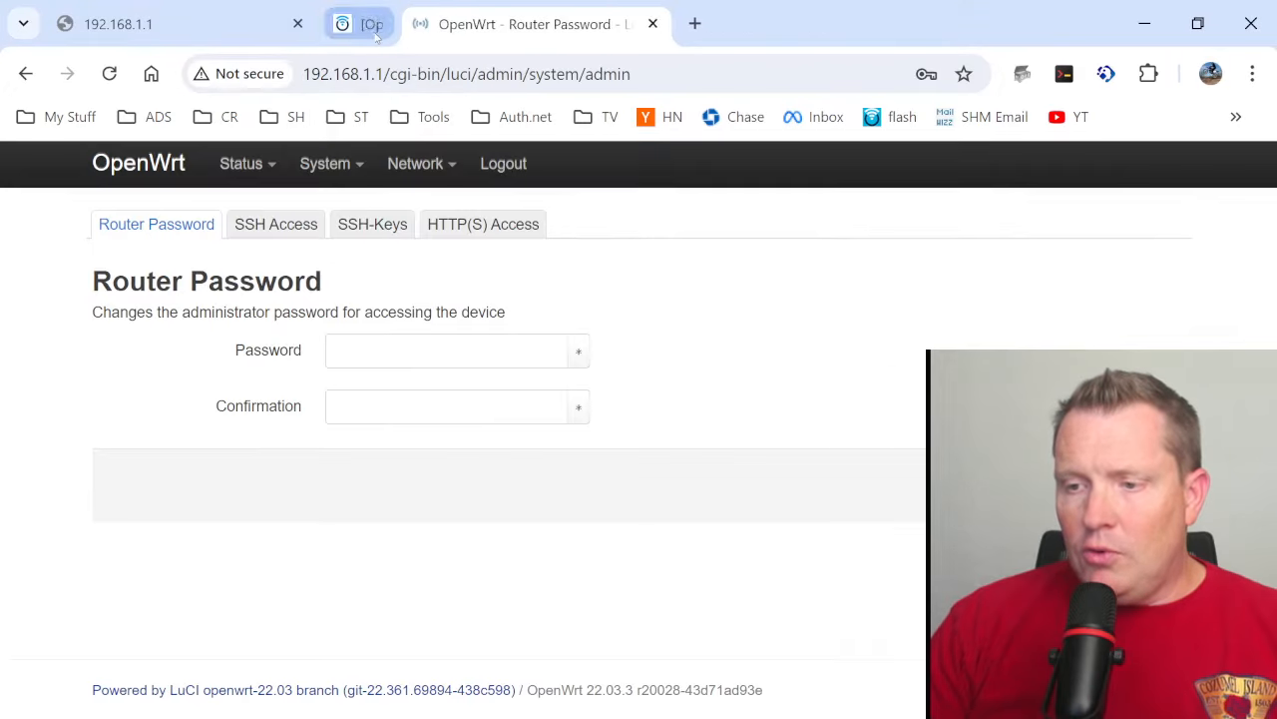
left_click(297, 24)
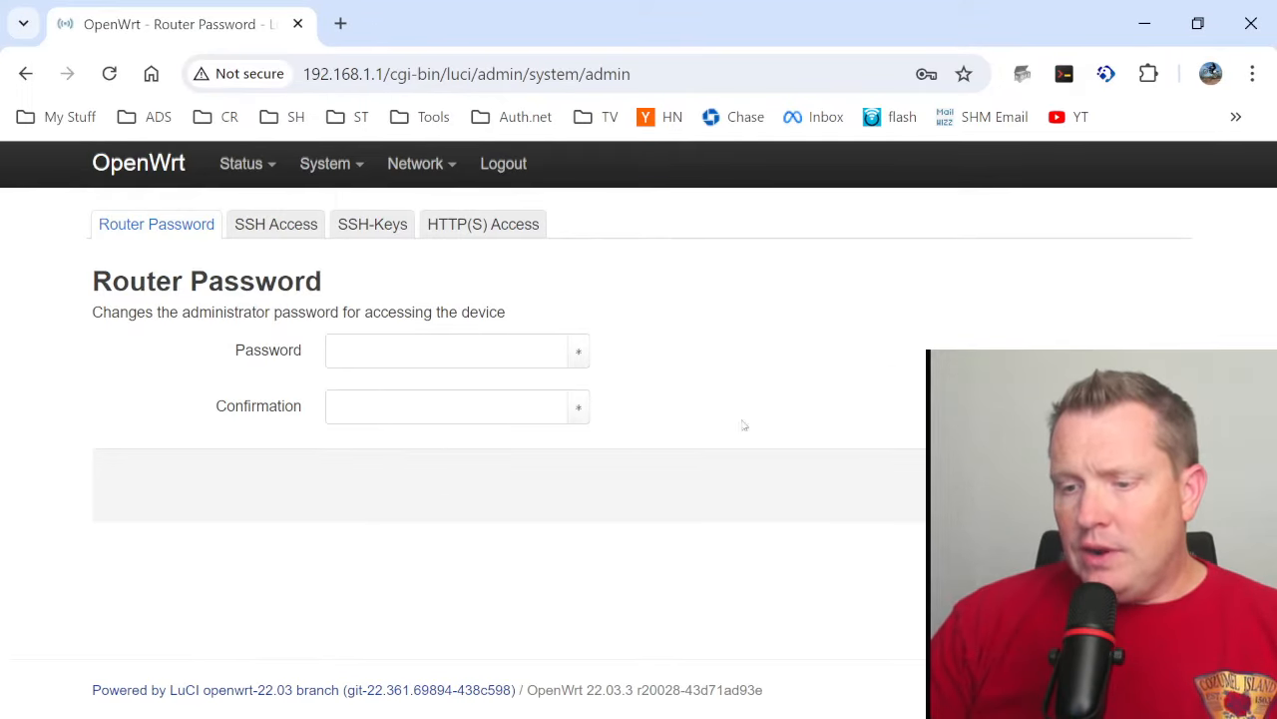
mouse_move(245, 166)
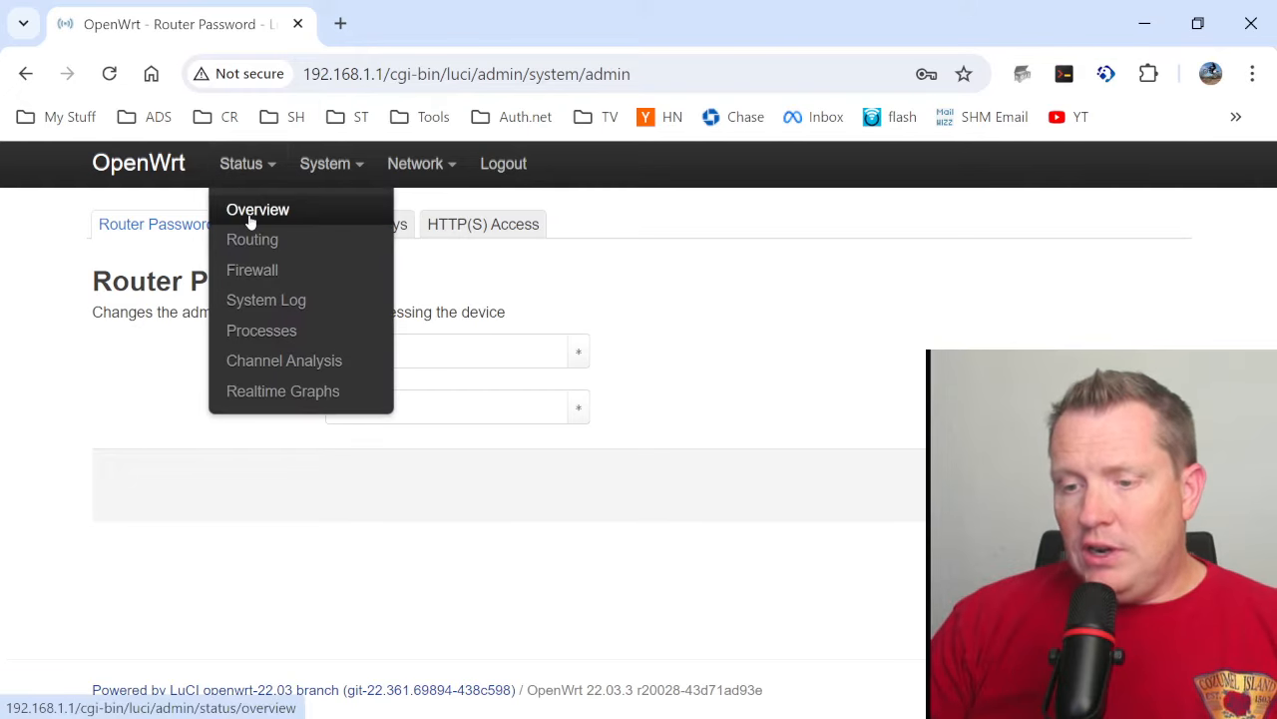
left_click(250, 217)
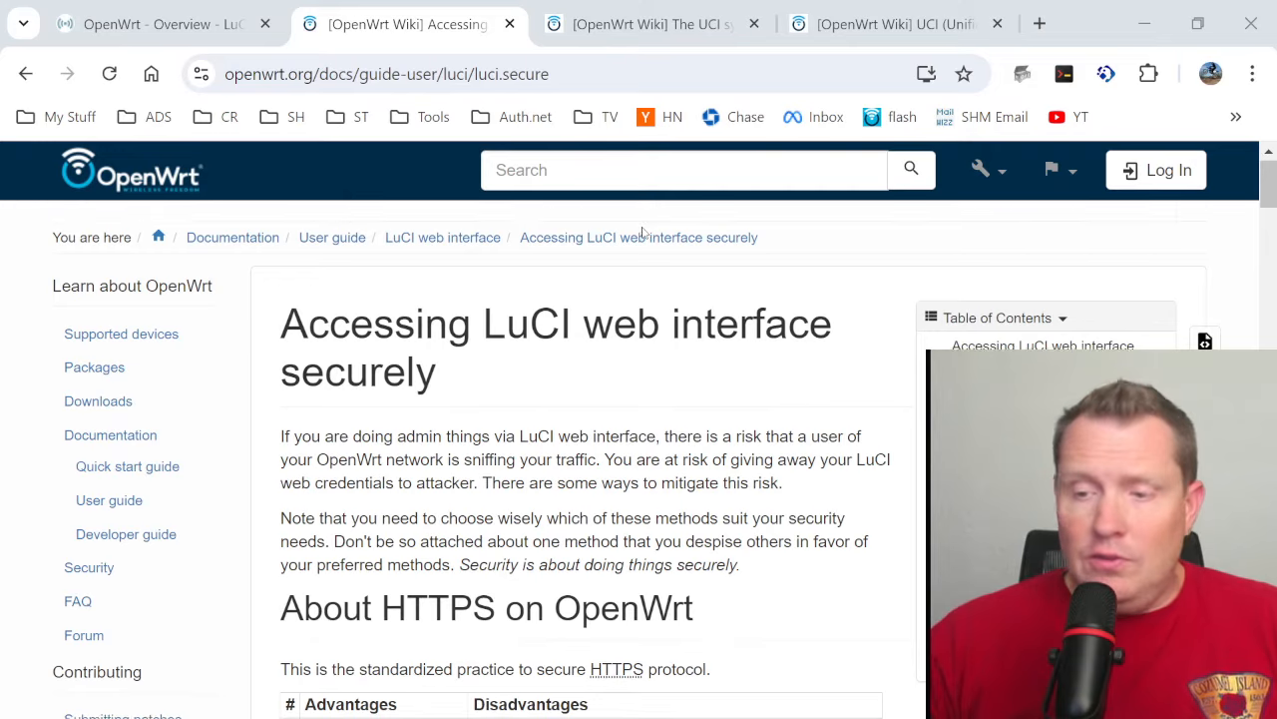
- Review the wiki page on accessing the LuCI web interface securely, glancing at the UCI system page for the meaning of UCI
scroll(599, 240, "down", 10)
scroll(583, 246, "up", 10)
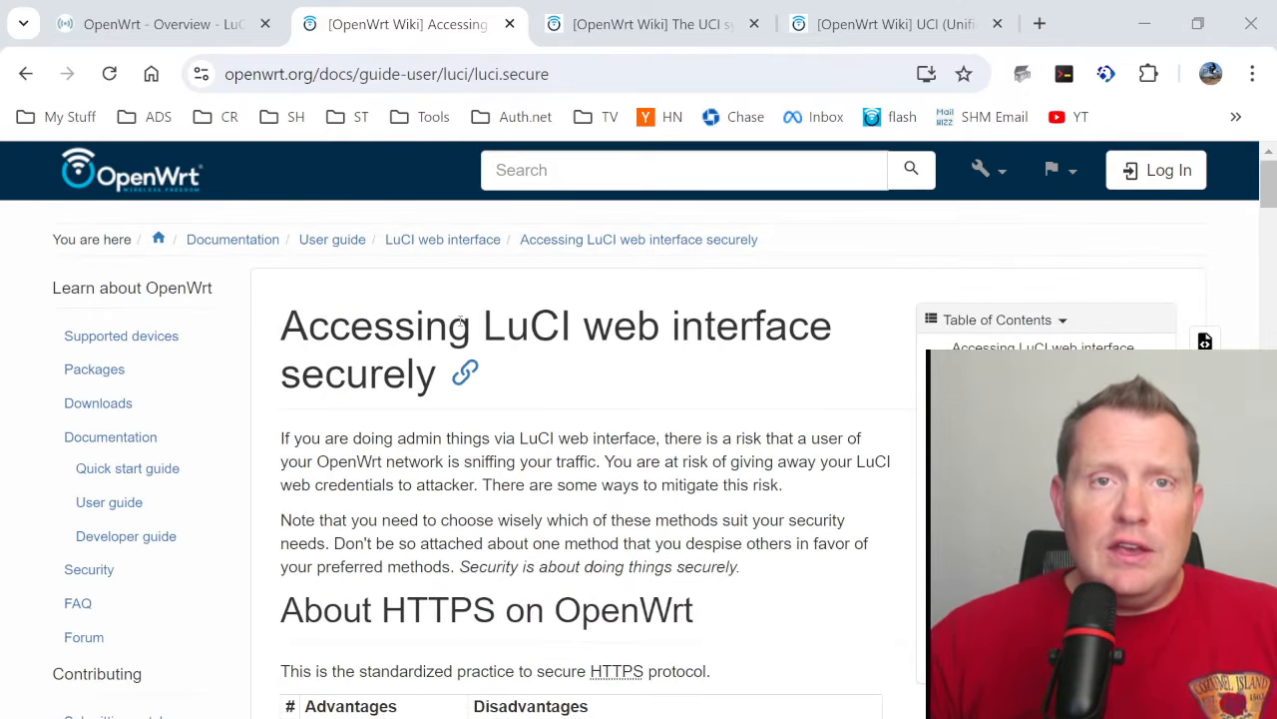
left_click(592, 26)
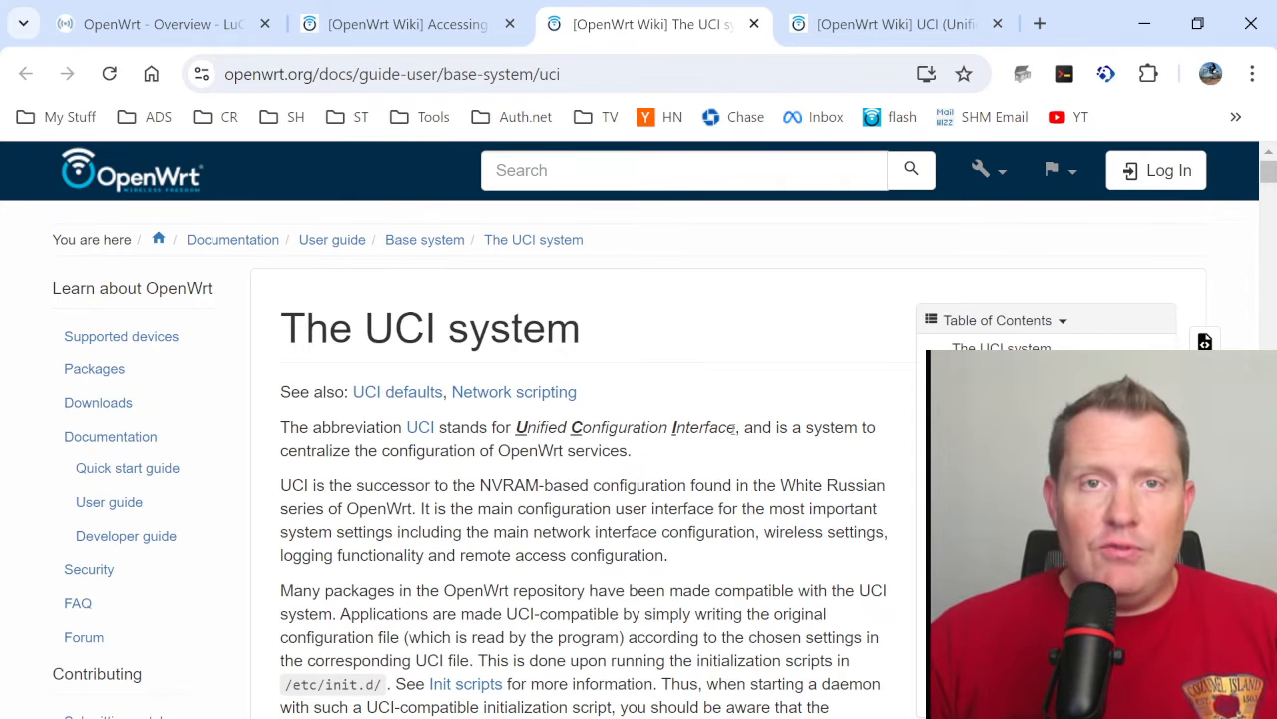
left_click(404, 24)
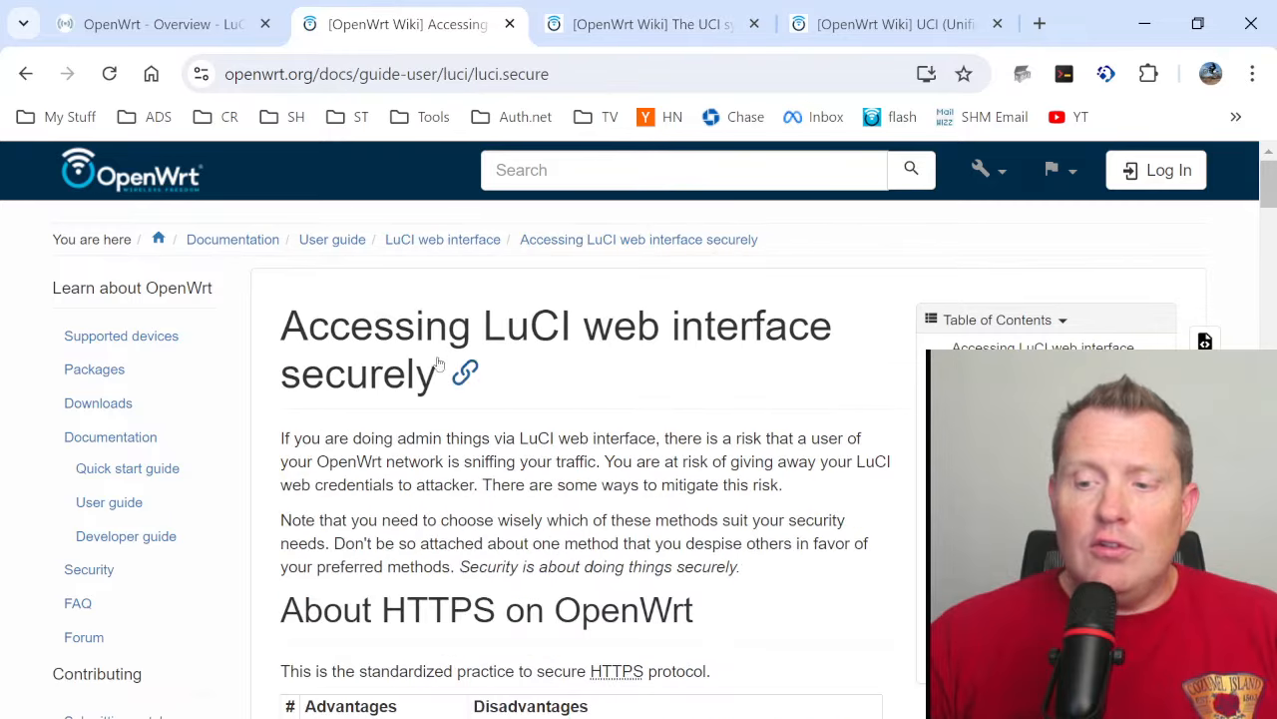
left_click_drag(509, 337, 471, 337)
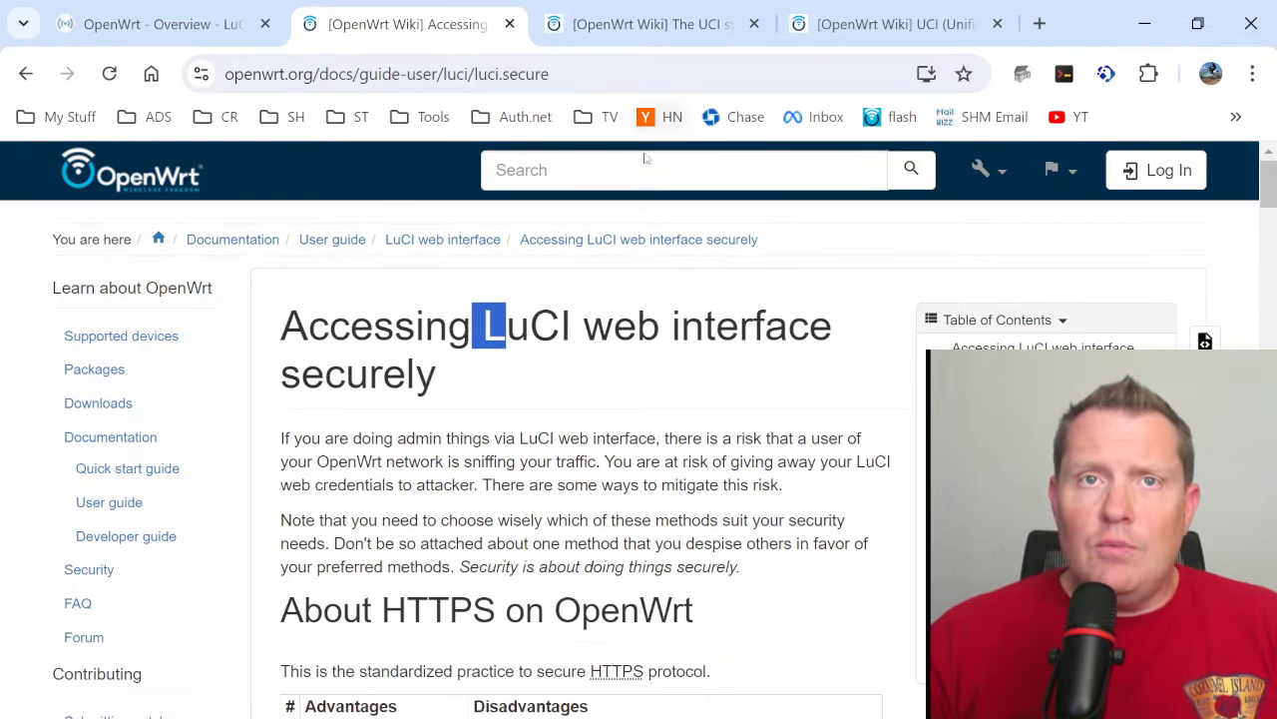
- Read the UCI system page on NVRAM, the /etc/config files and the IP address change example, and return to the LuCI page
left_click(625, 28)
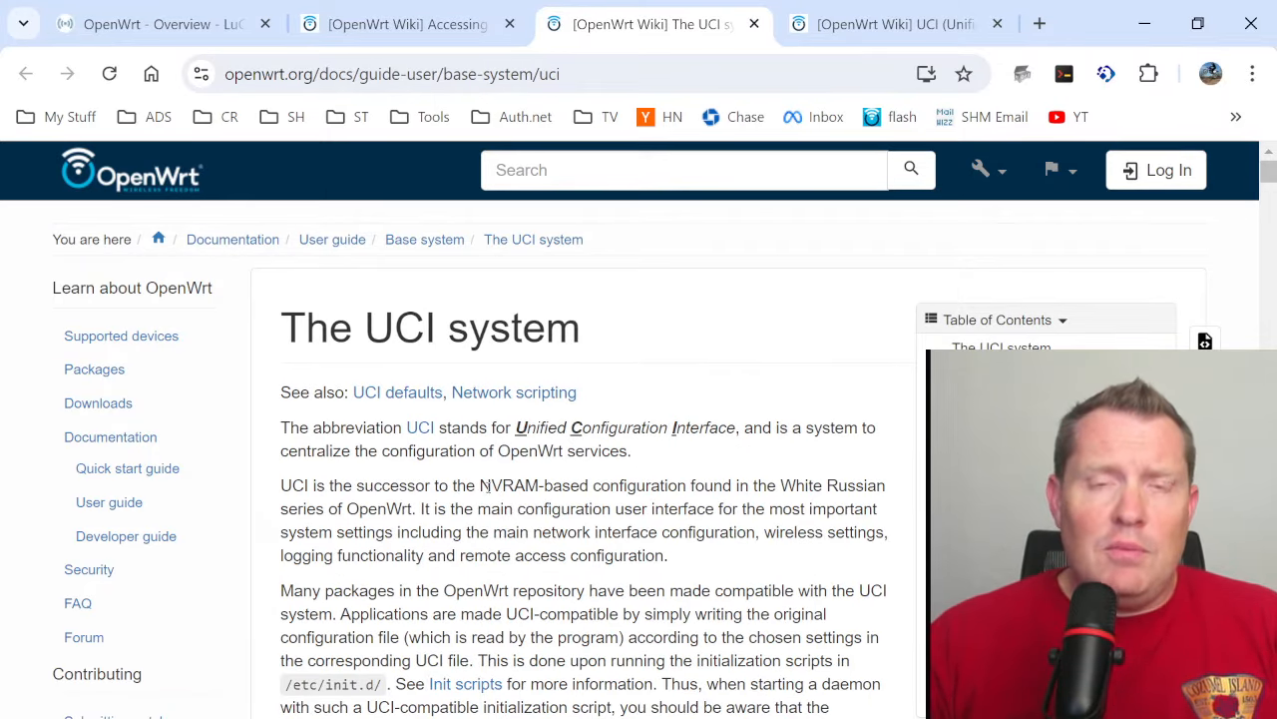
double_click(483, 486)
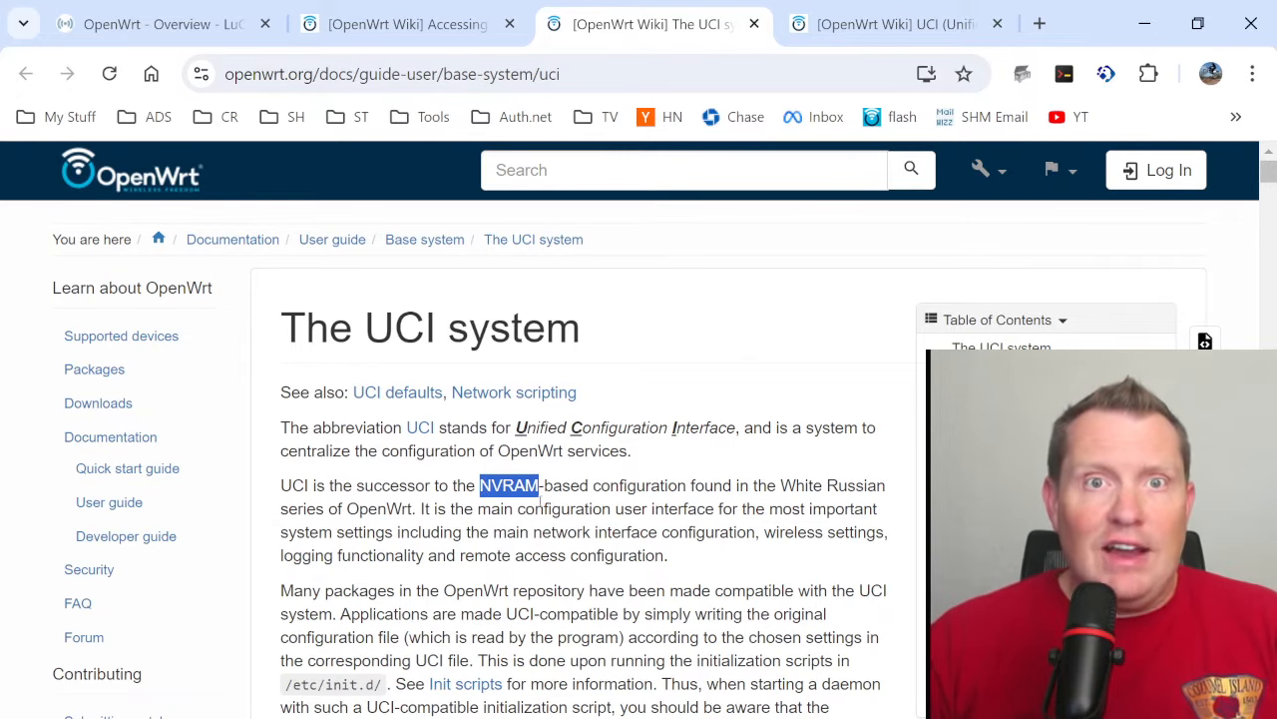
scroll(540, 502, "down", 1)
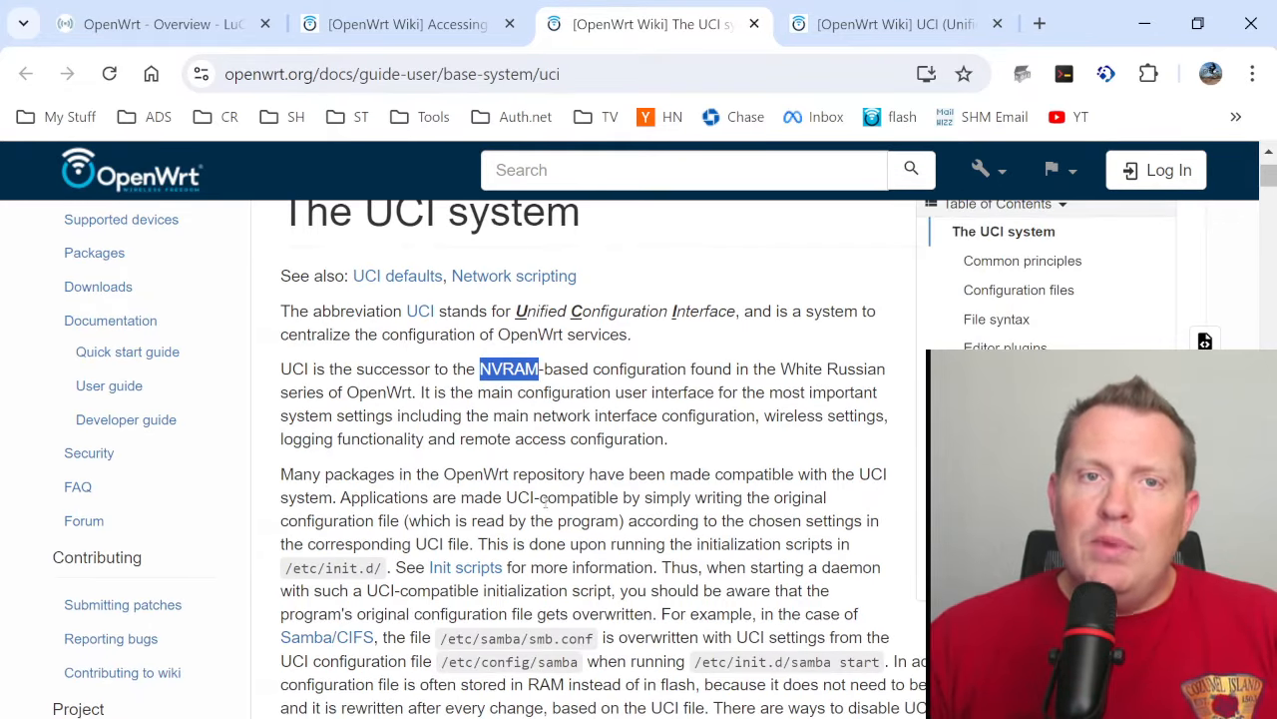
scroll(544, 502, "down", 2)
scroll(544, 502, "up", 2)
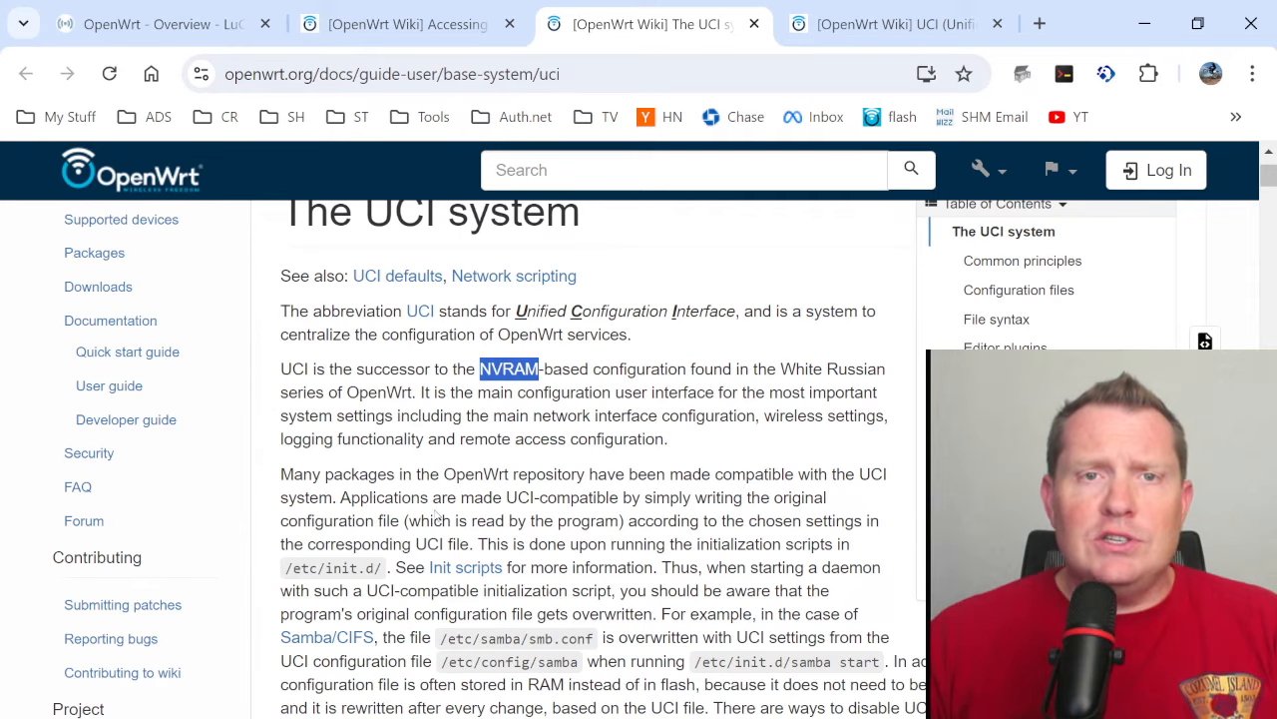
scroll(649, 497, "down", 1)
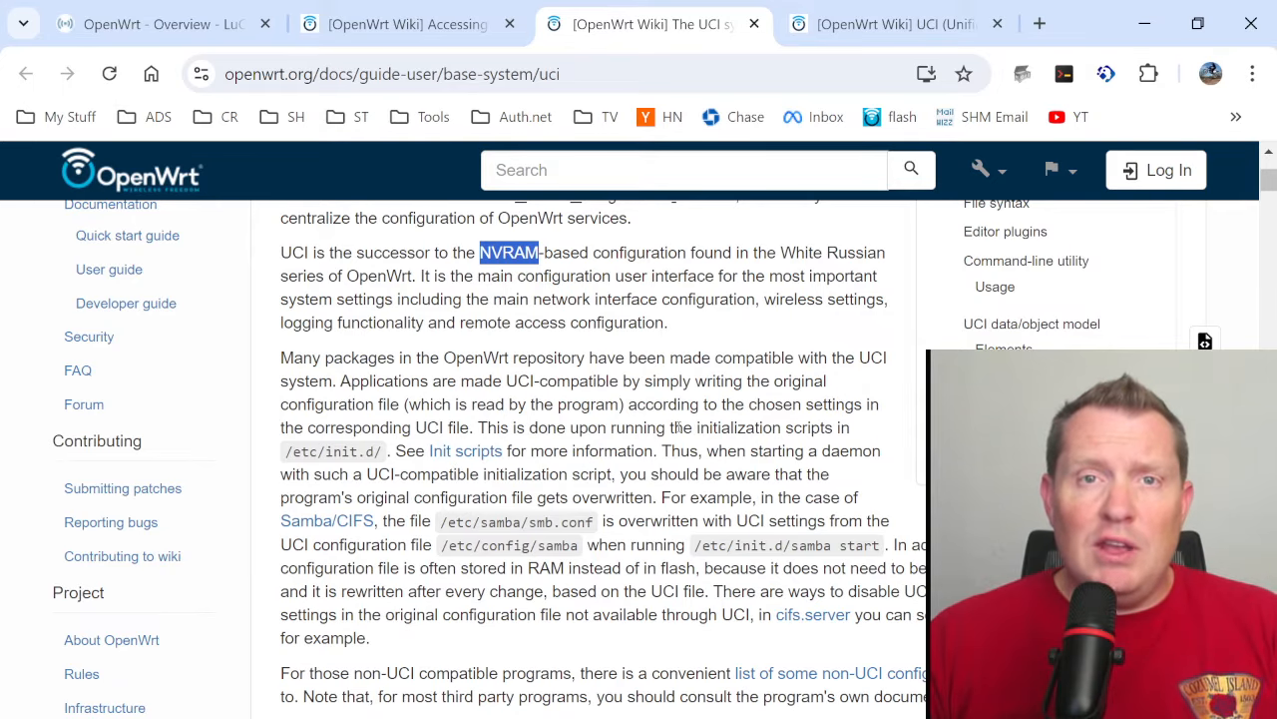
scroll(644, 404, "down", 1)
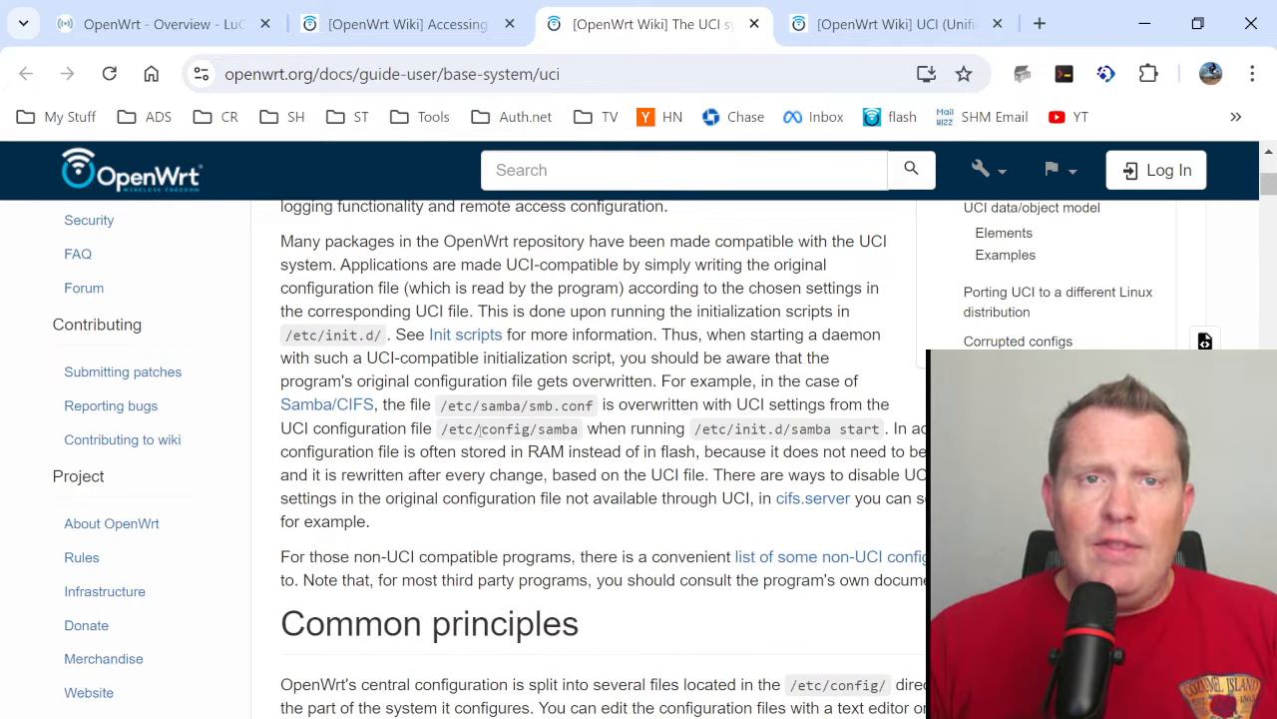
left_click_drag(441, 429, 531, 429)
scroll(542, 493, "down", 3)
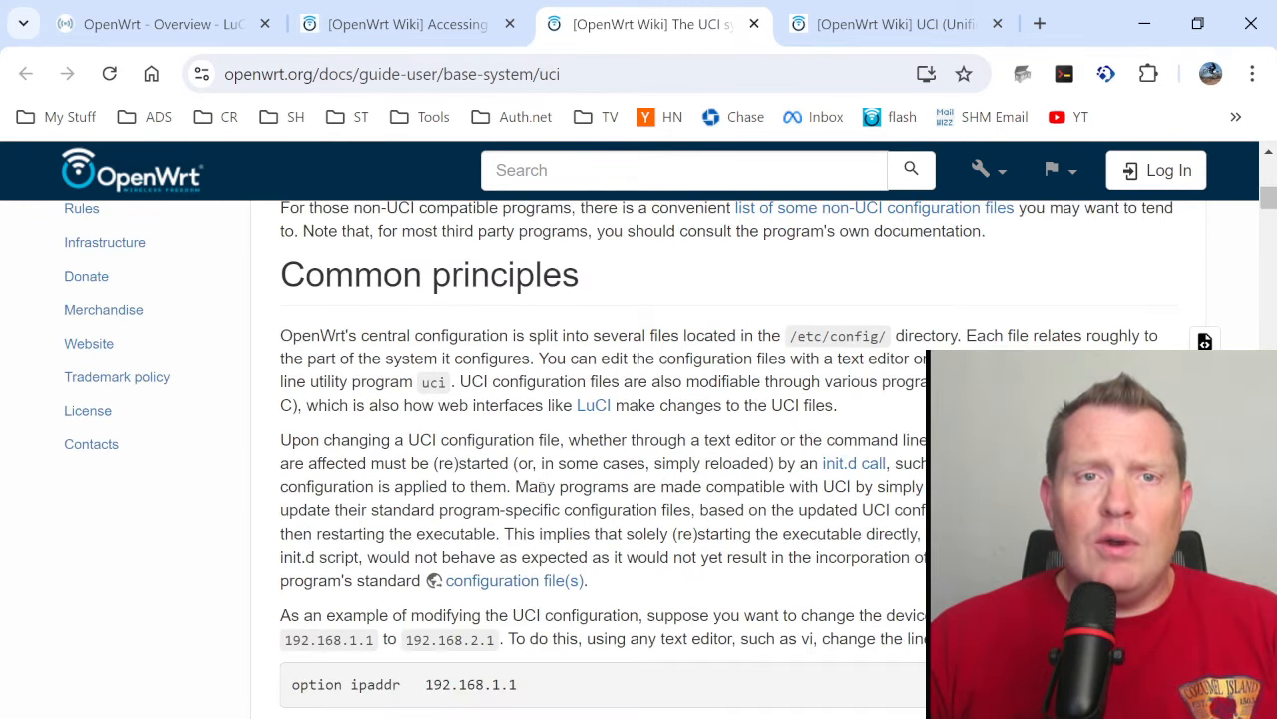
scroll(542, 486, "up", 2)
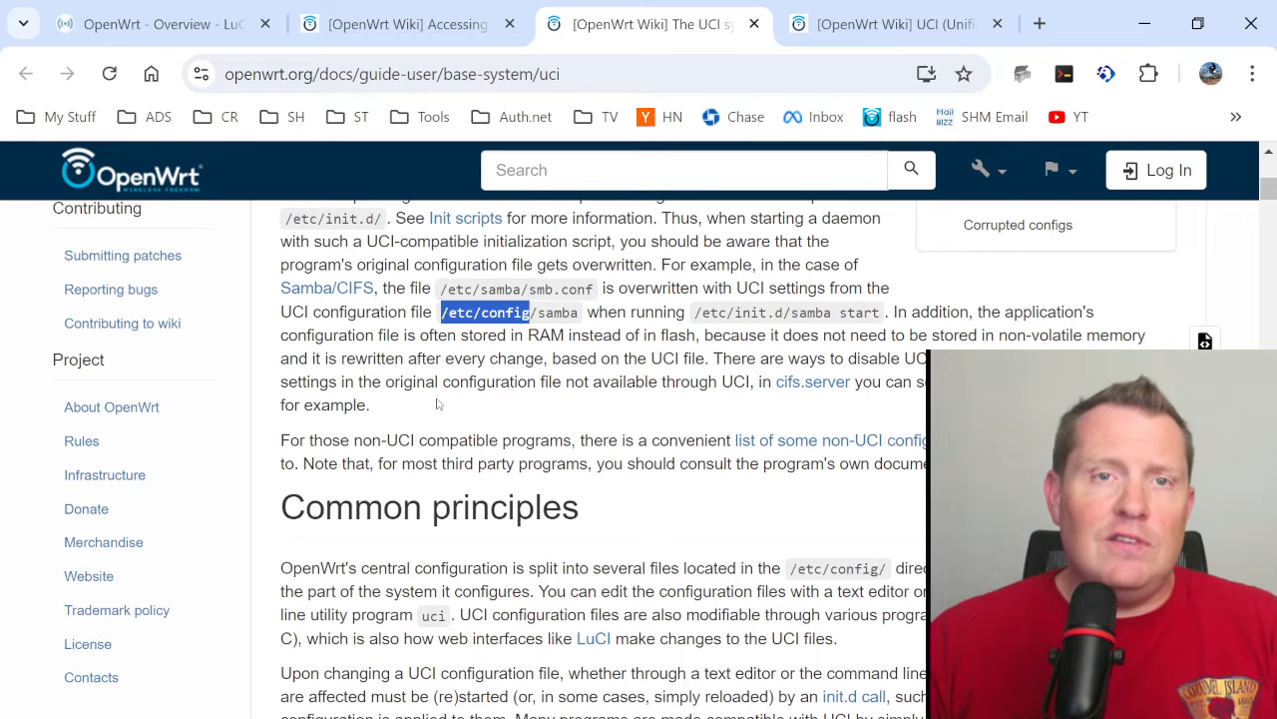
scroll(436, 403, "down", 3)
scroll(454, 423, "down", 1)
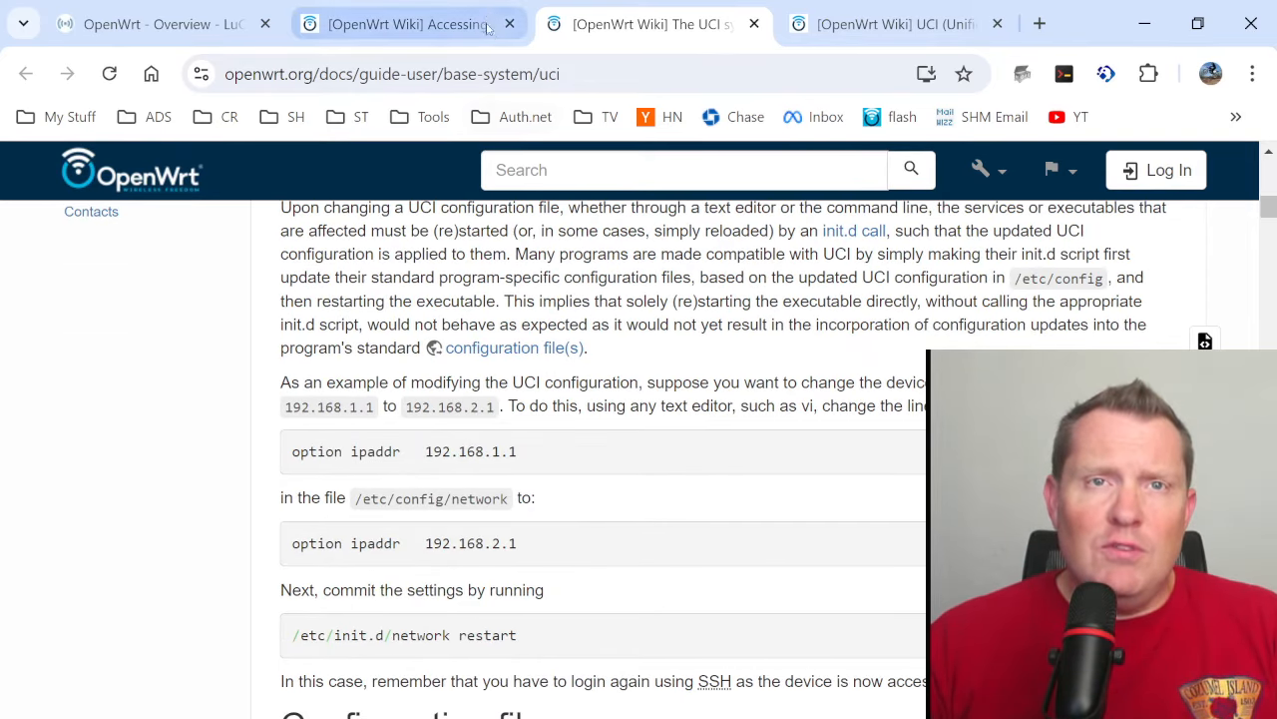
left_click(421, 24)
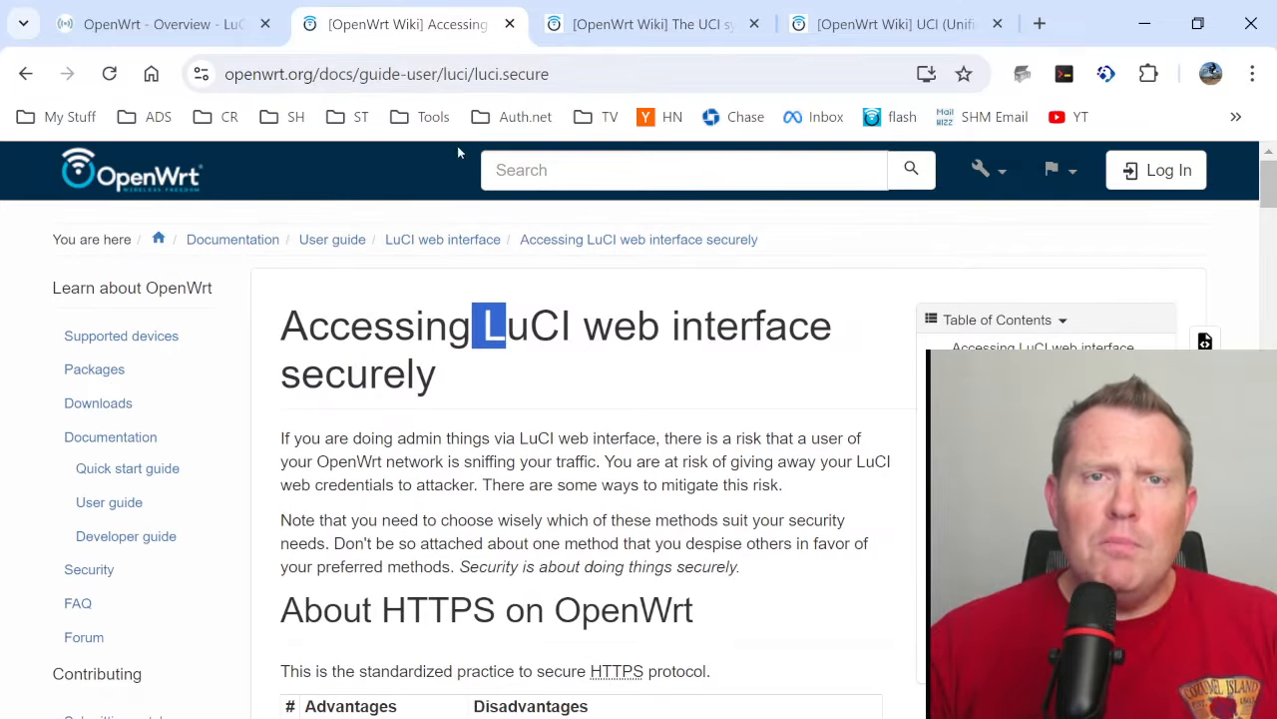
- Return to the router's Status Overview and examine its IP address and the System details, including the kernel version
left_click(199, 25)
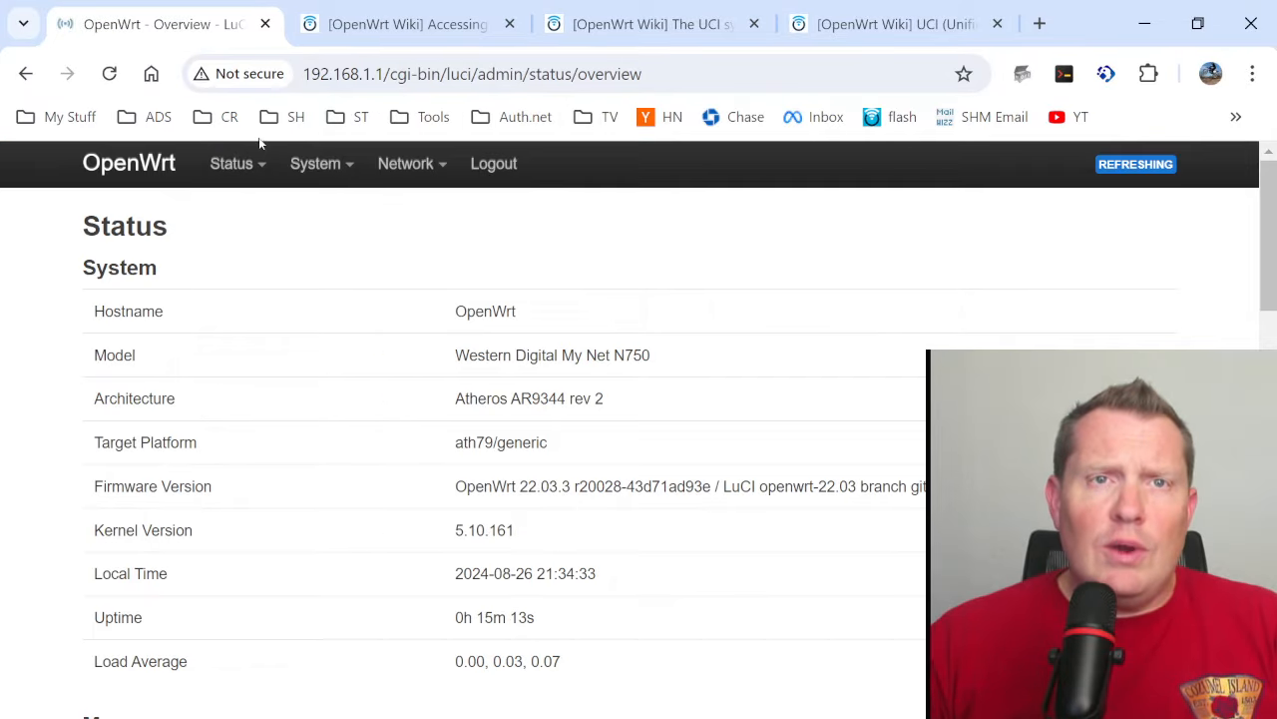
left_click_drag(387, 76, 303, 76)
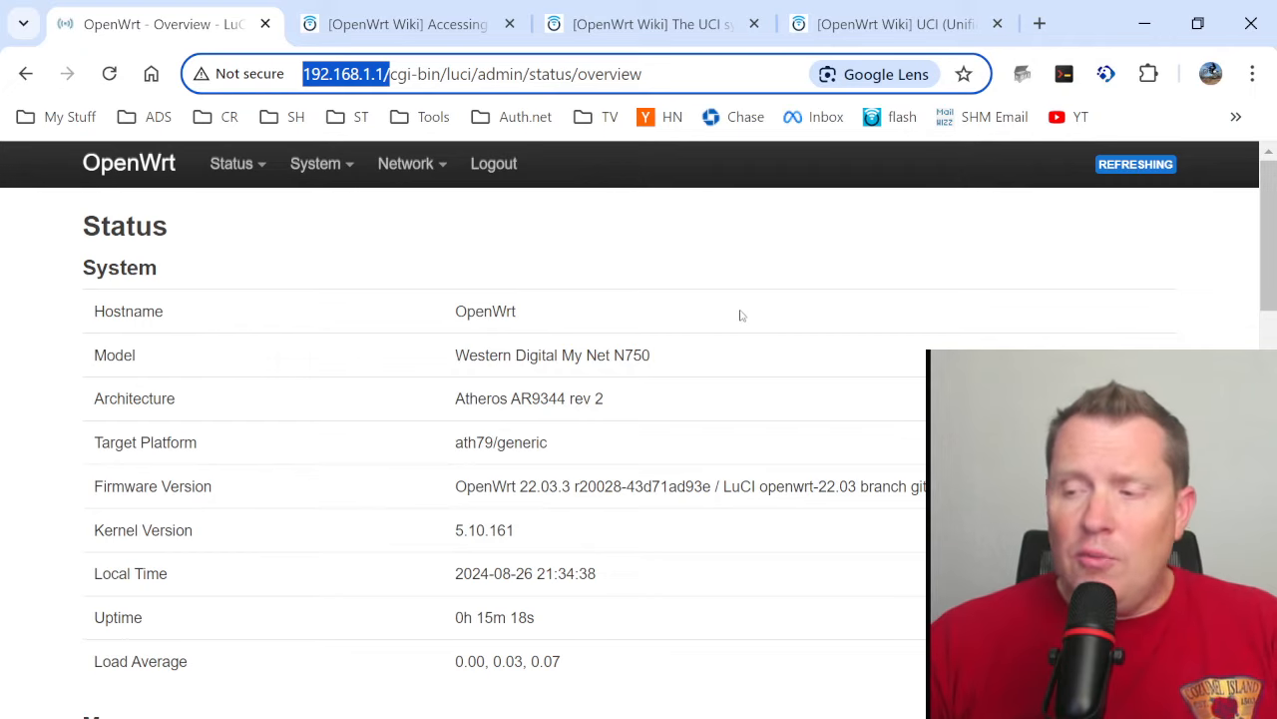
scroll(547, 286, "down", 5)
scroll(549, 287, "up", 5)
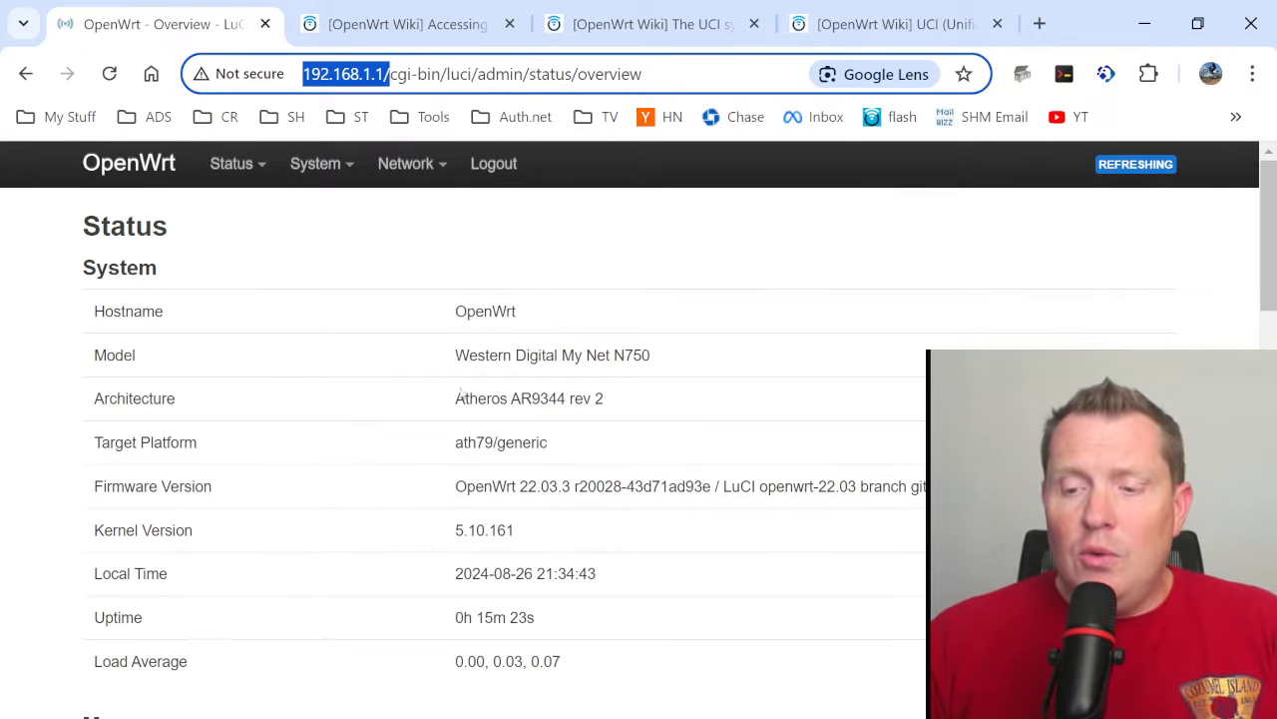
left_click_drag(454, 319, 506, 616)
left_click(532, 554)
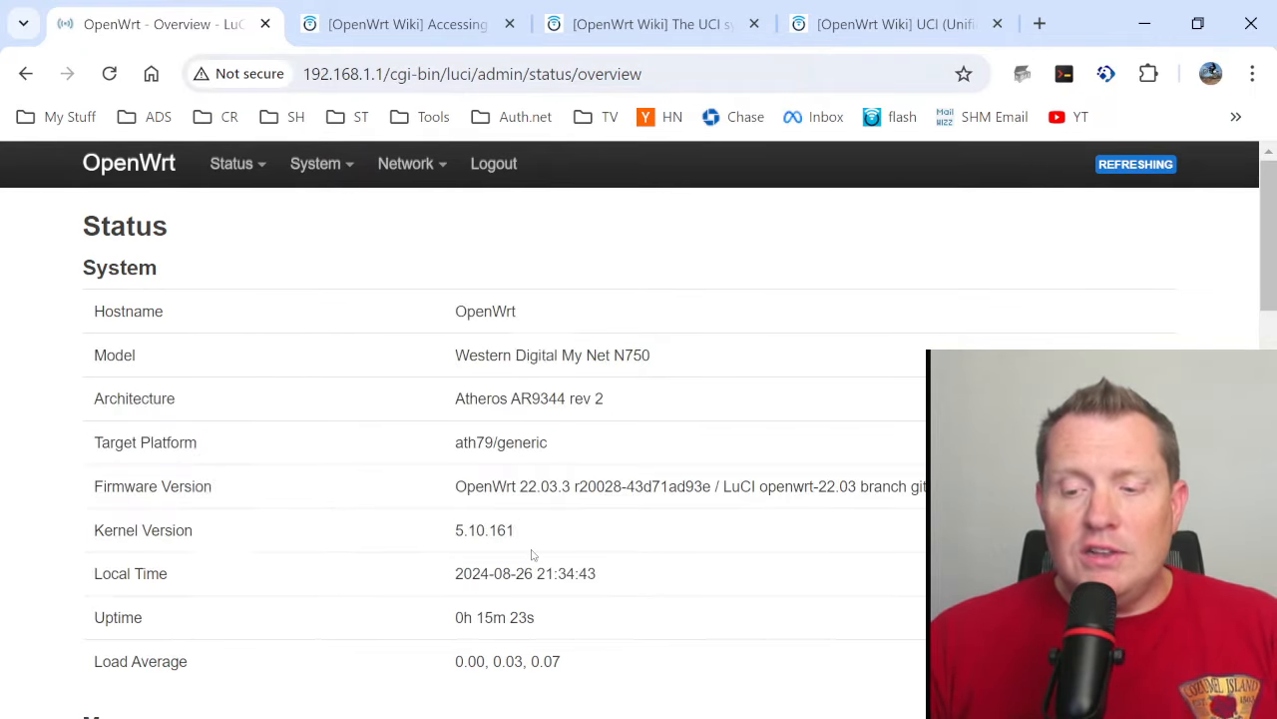
double_click(512, 528)
- Review the memory, storage, network, DHCP lease and wireless sections of the Status Overview
scroll(517, 529, "down", 2)
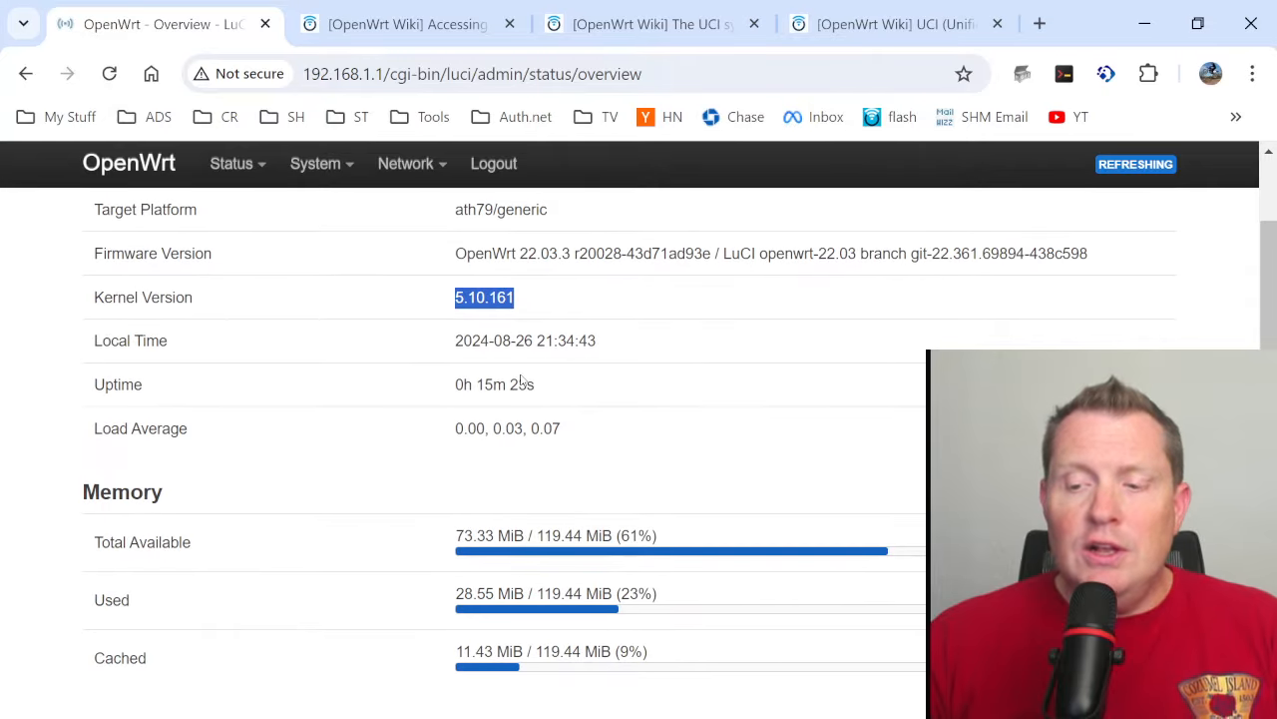
scroll(520, 380, "down", 1)
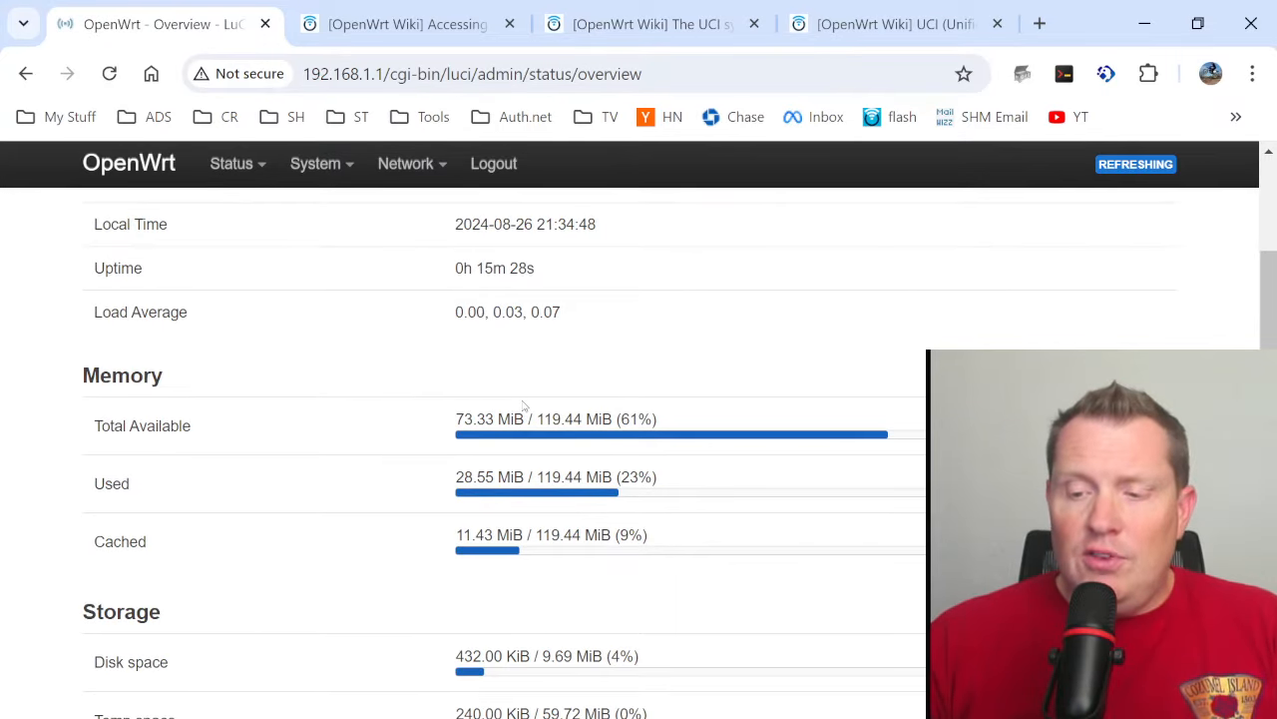
scroll(526, 410, "down", 1)
scroll(526, 409, "down", 2)
scroll(522, 413, "up", 2)
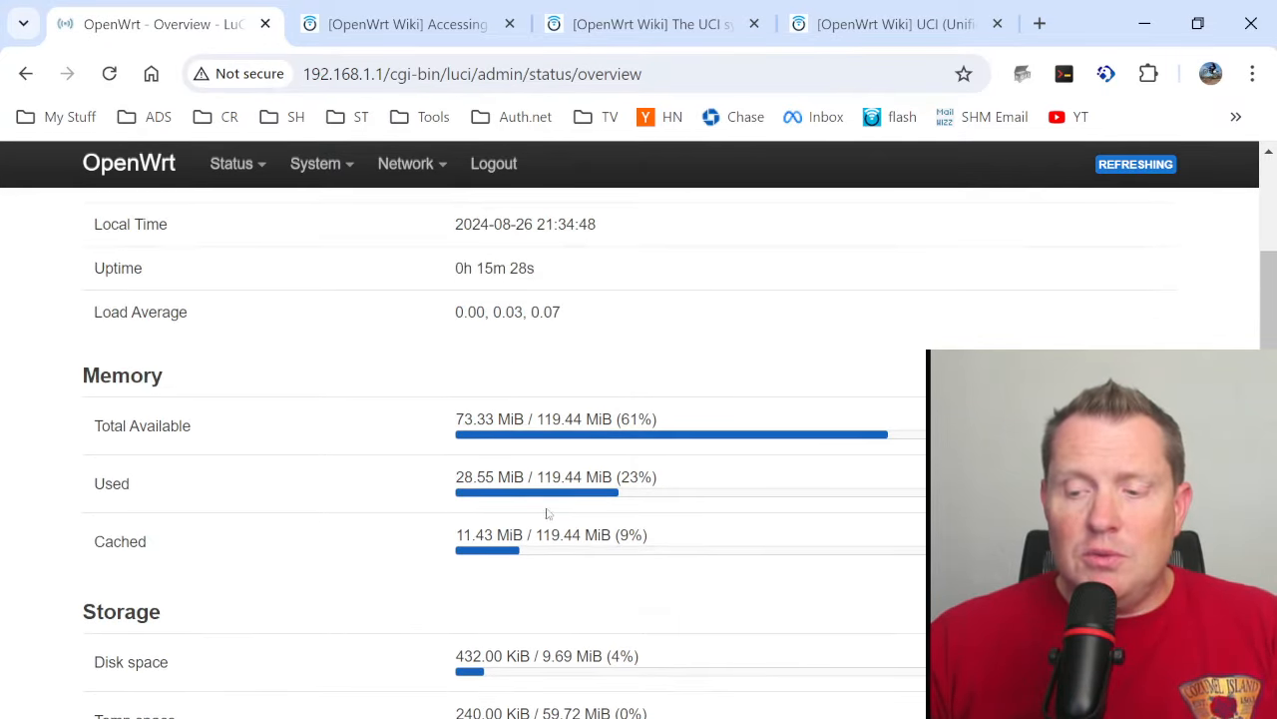
scroll(478, 518, "down", 2)
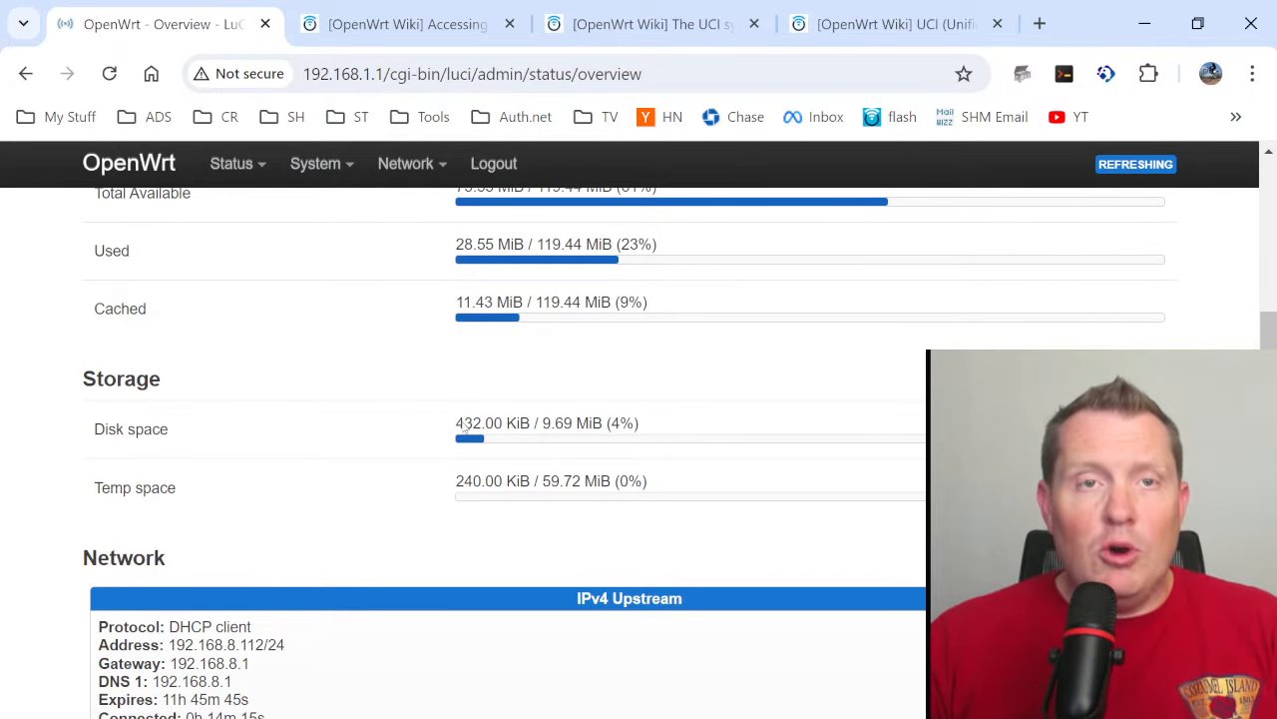
scroll(598, 459, "down", 3)
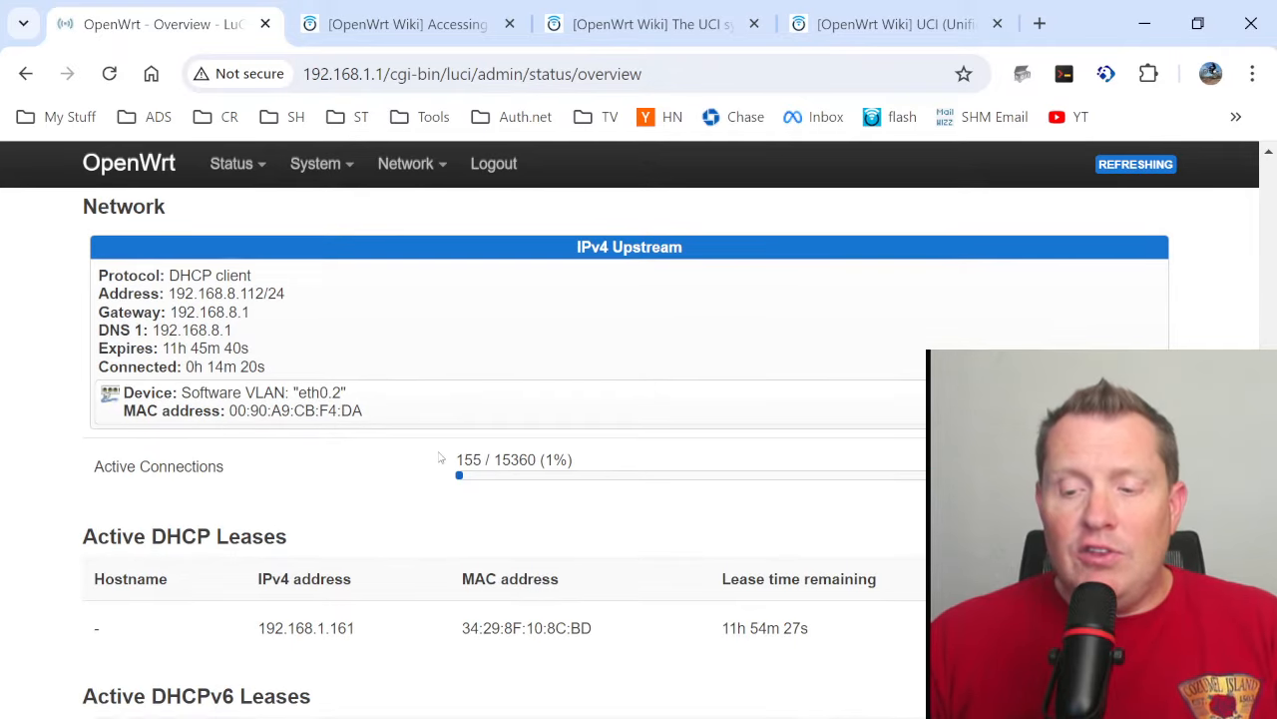
scroll(439, 459, "down", 2)
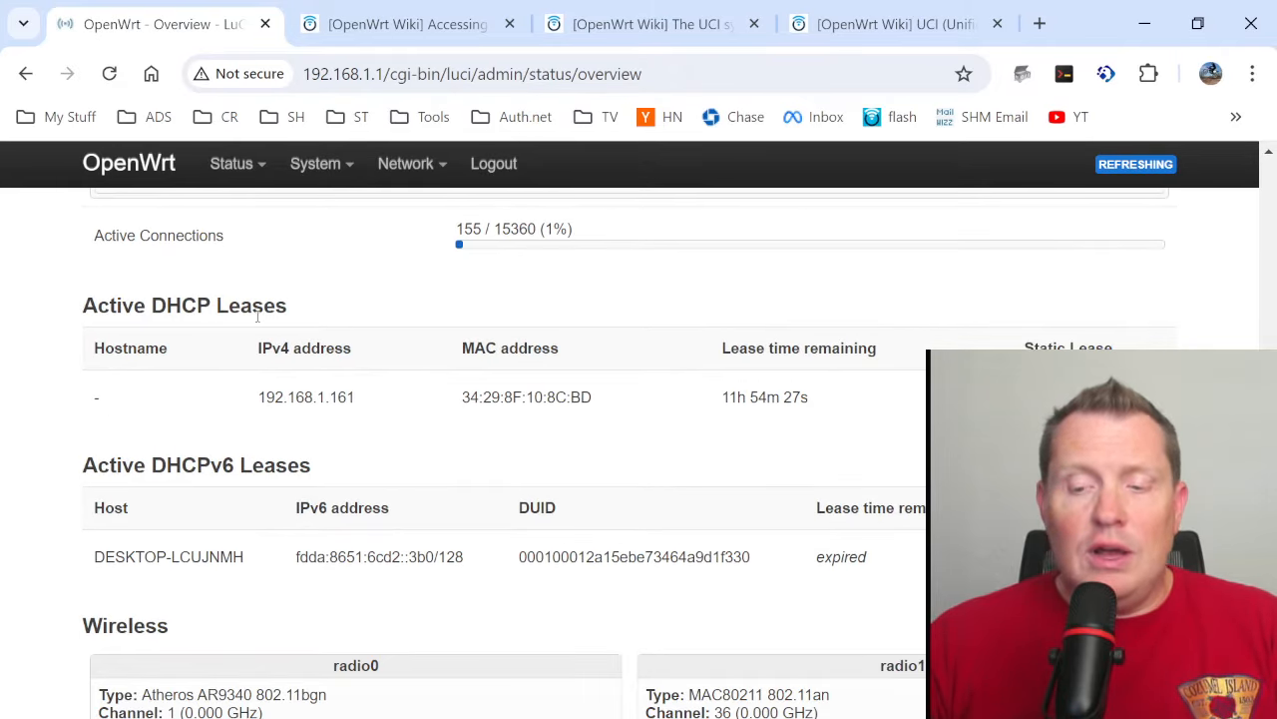
scroll(261, 339, "down", 2)
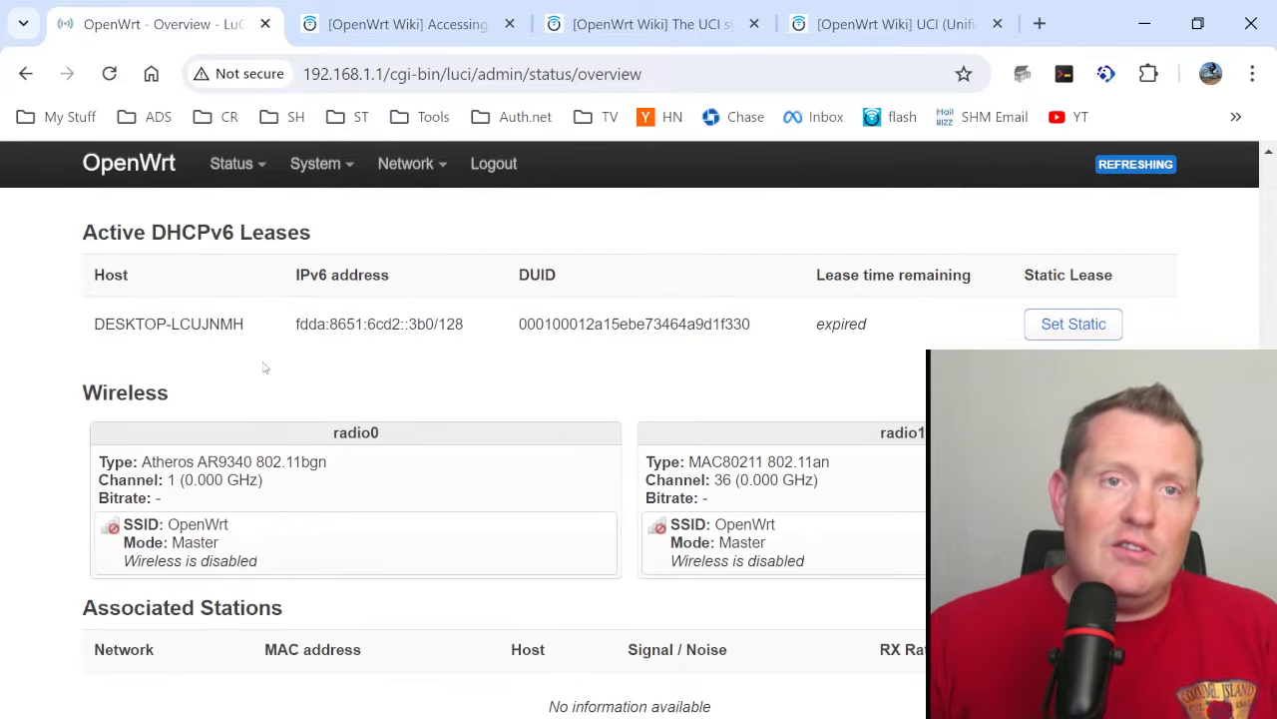
scroll(266, 371, "down", 1)
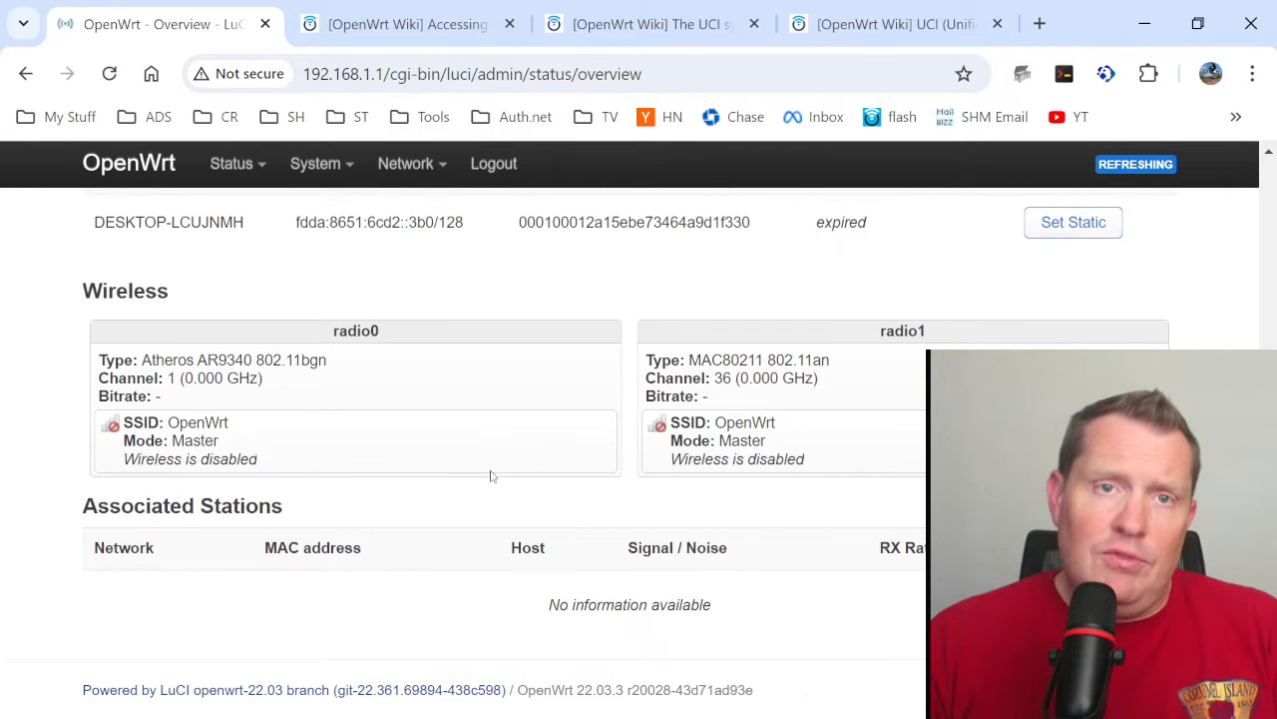
scroll(490, 476, "up", 10)
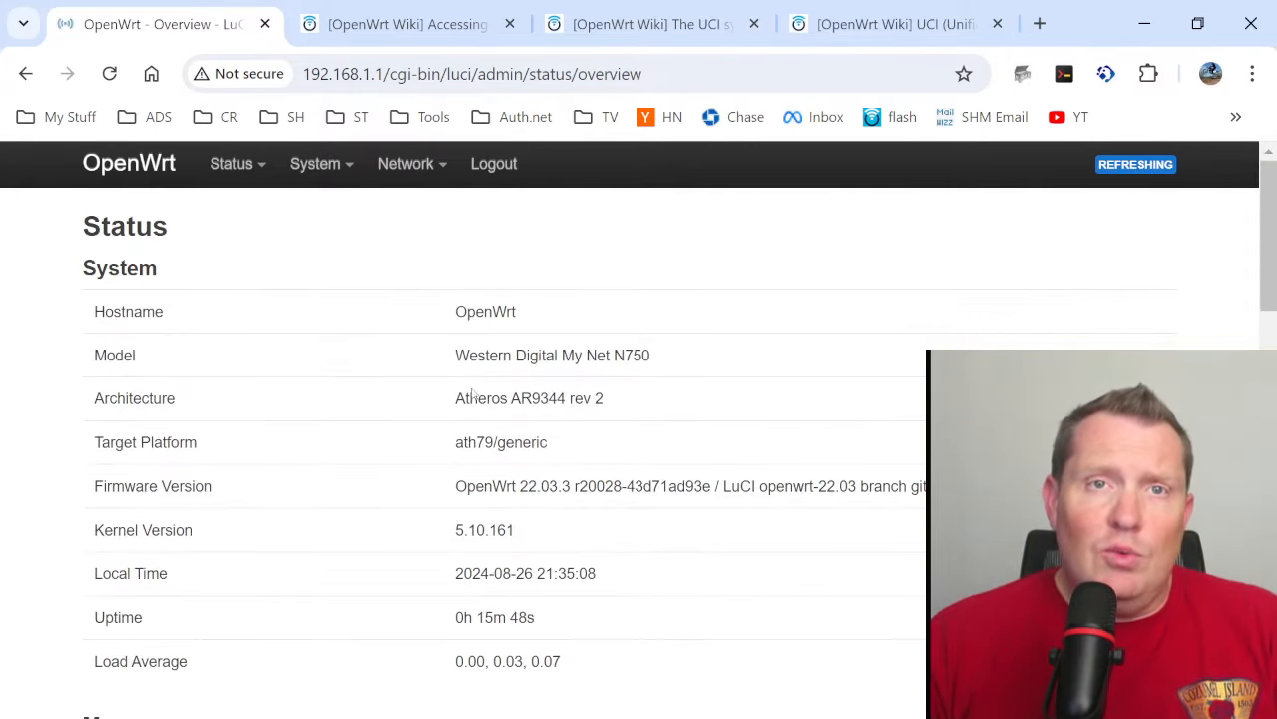
- Open the router's Wireless page, edit the OpenWrt network on radio0, and look over its general setup
mouse_move(345, 183)
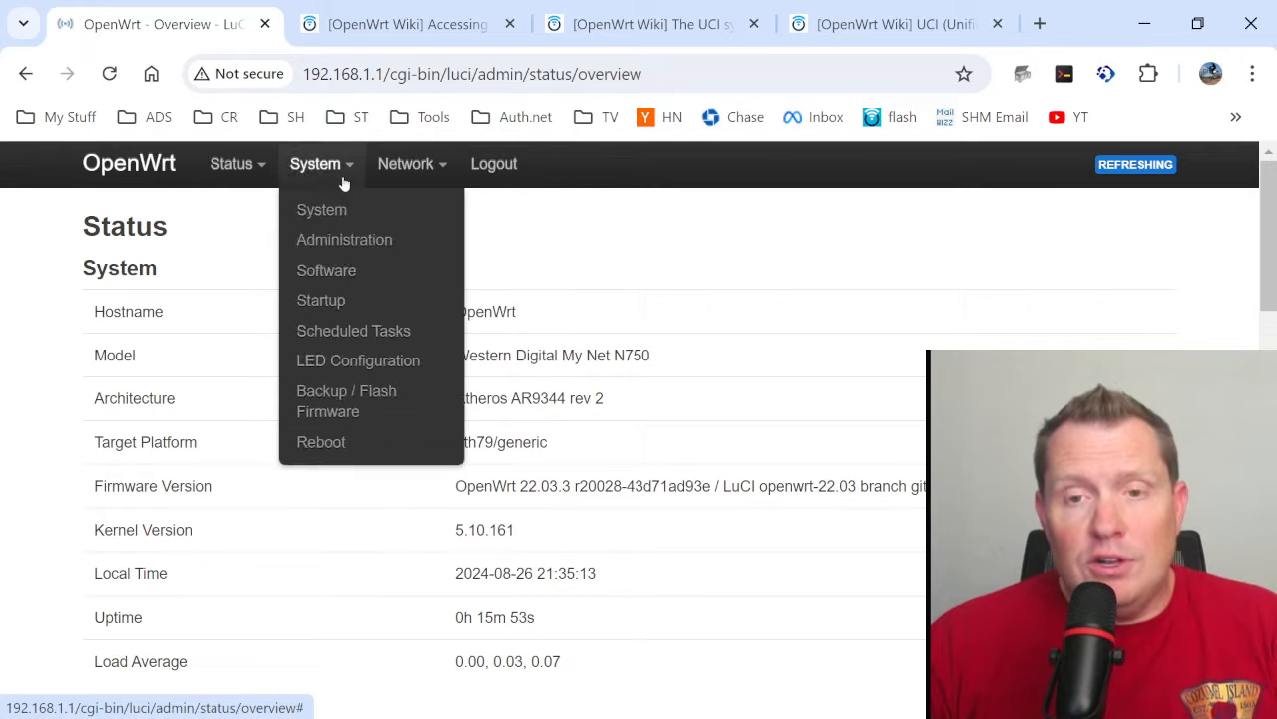
mouse_move(385, 177)
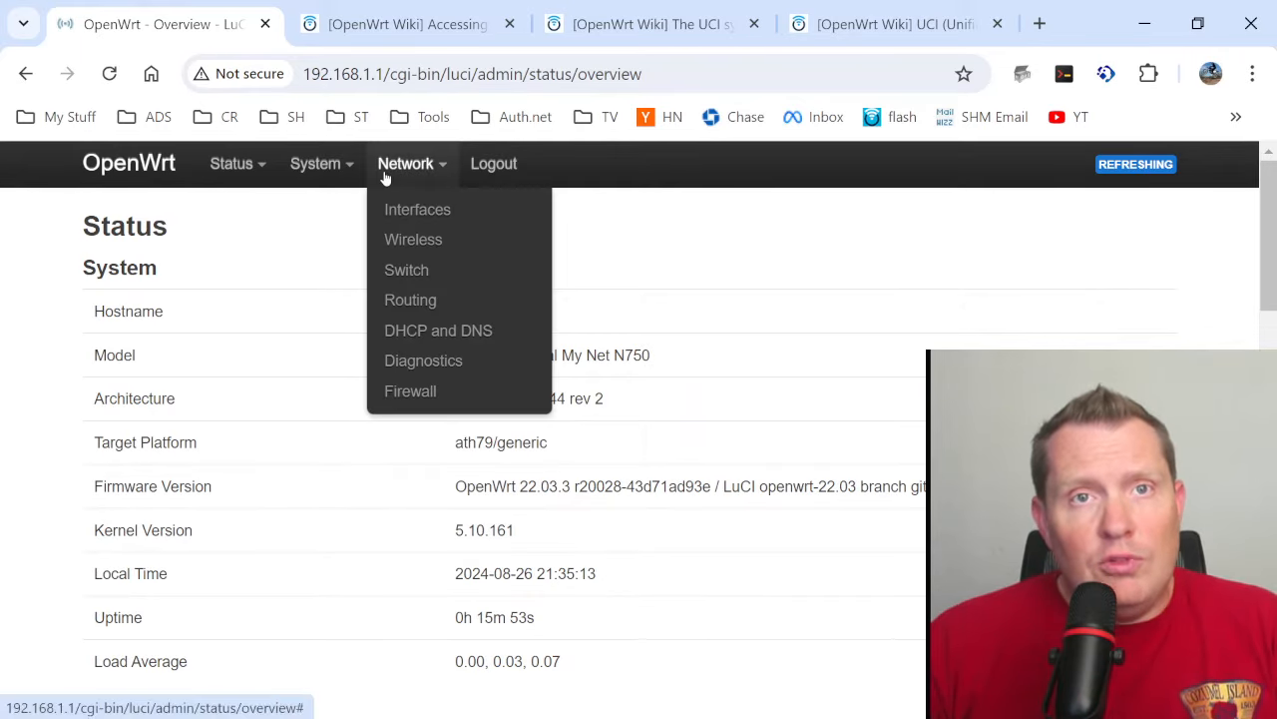
left_click(413, 248)
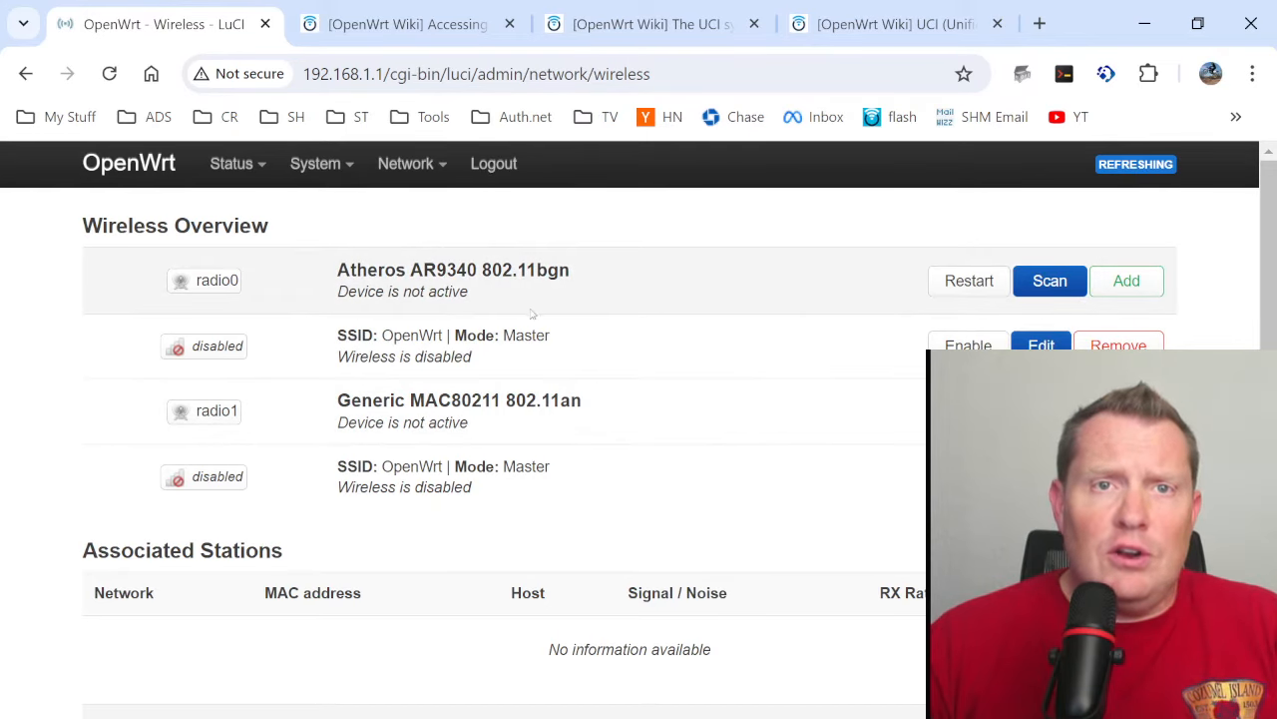
left_click(1041, 344)
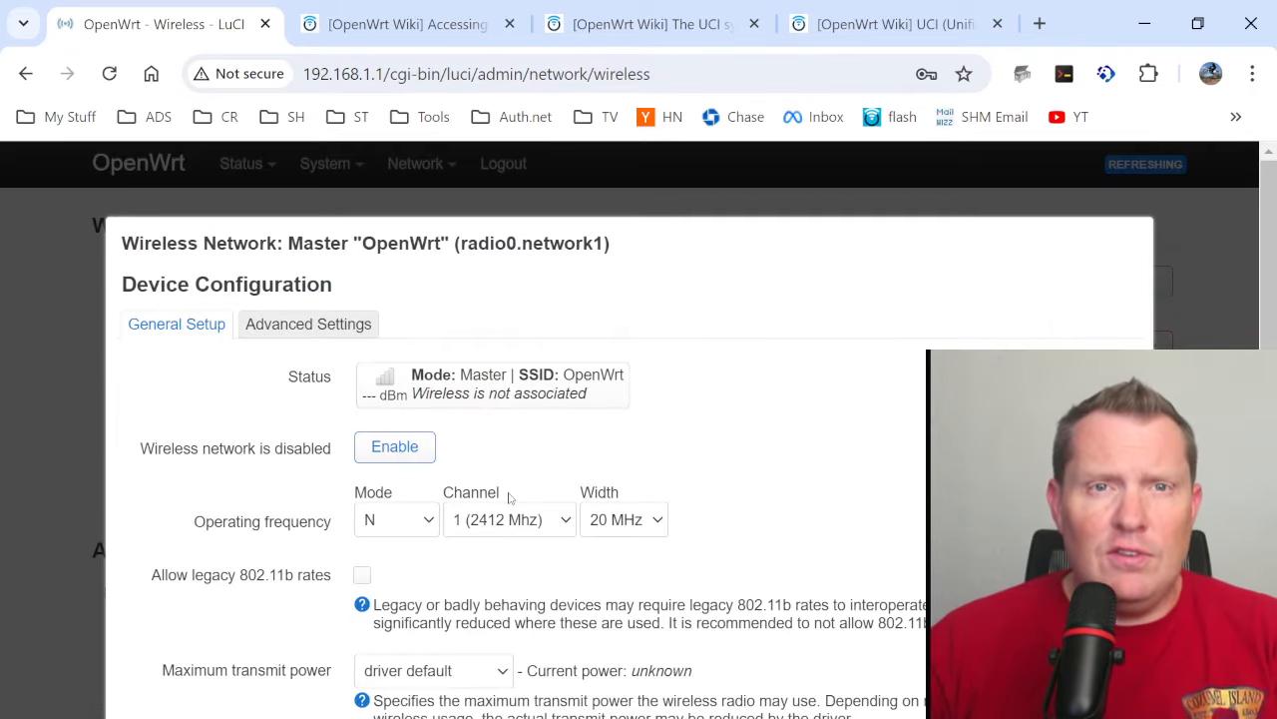
scroll(506, 549, "down", 4)
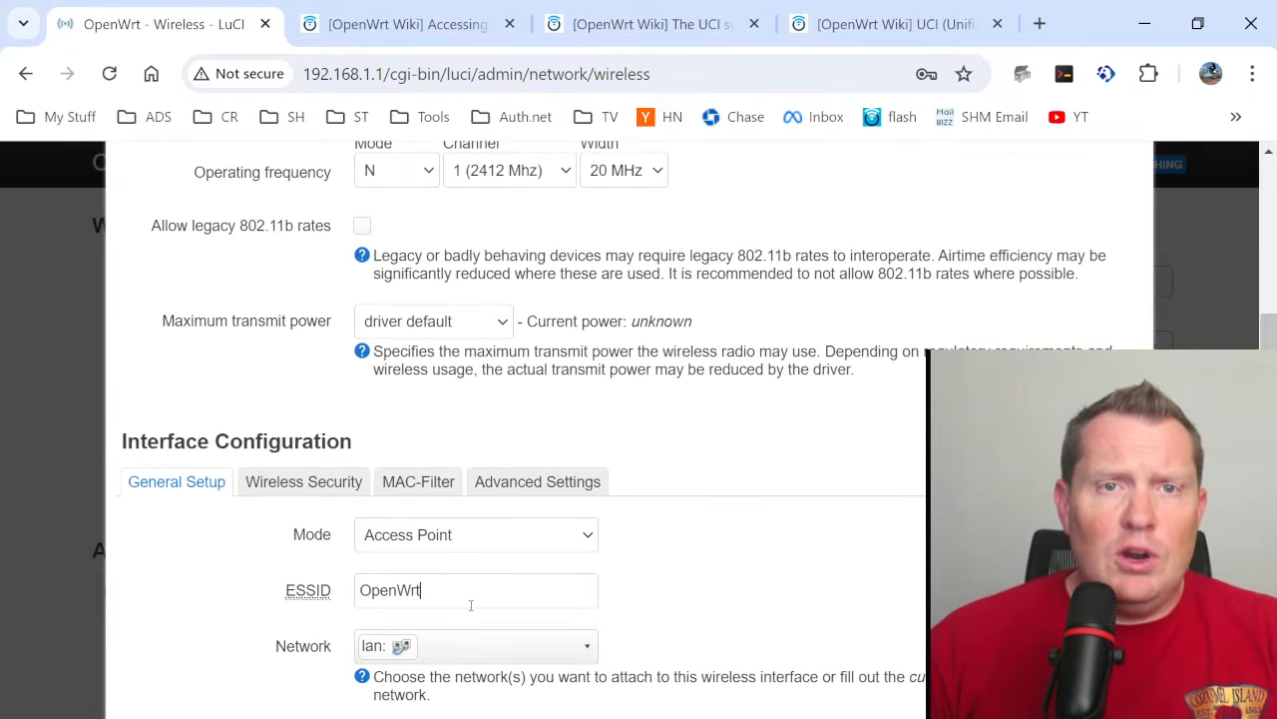
left_click(471, 604)
scroll(579, 599, "down", 3)
left_click(780, 503)
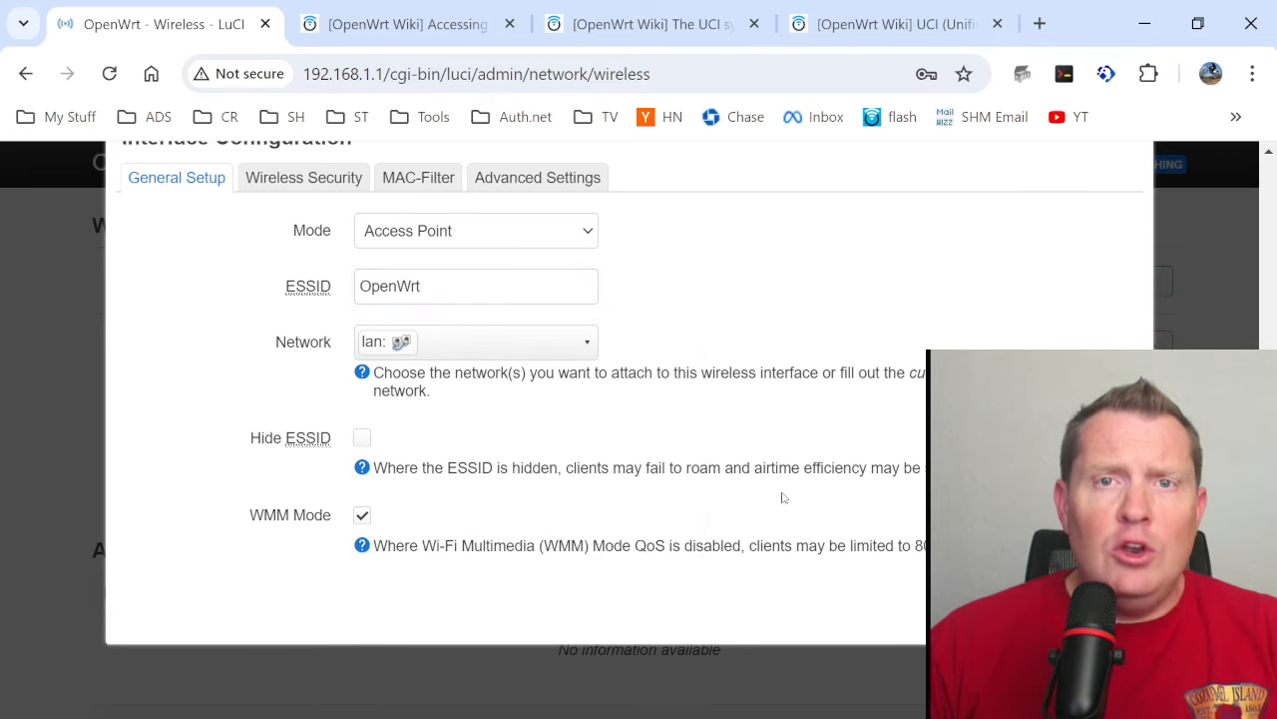
scroll(738, 499, "up", 2)
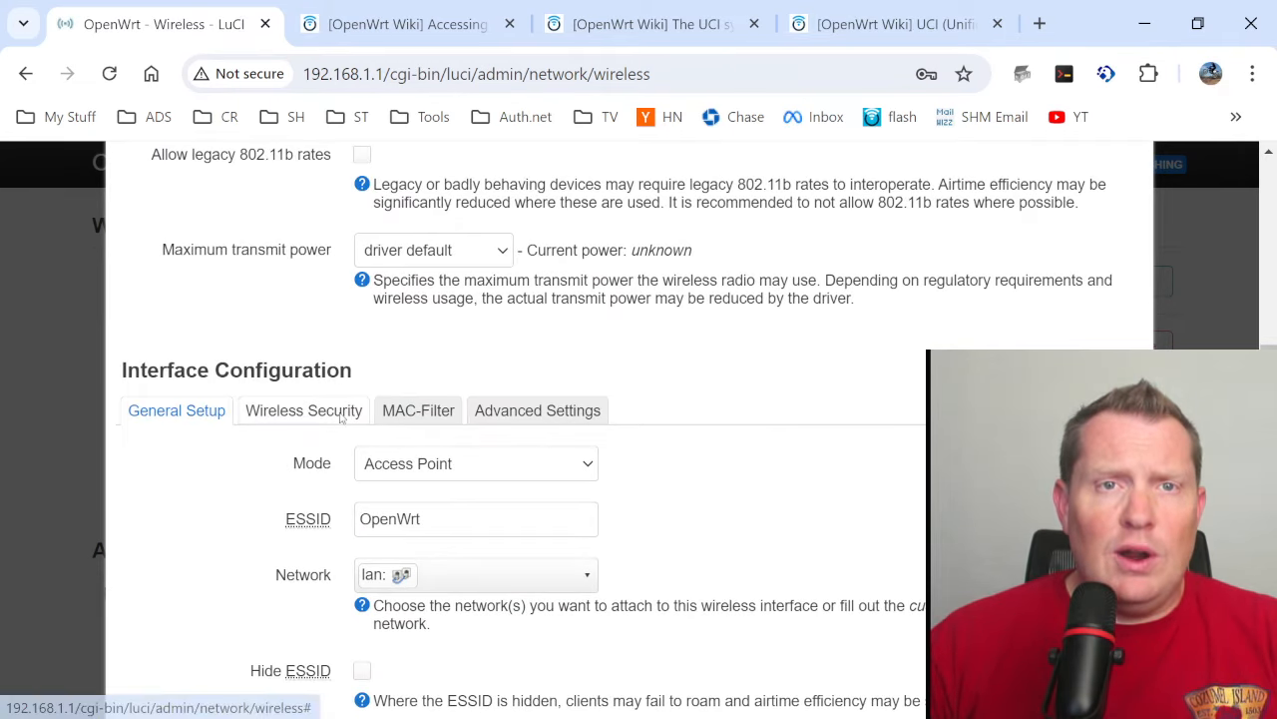
- Set the radio0 network's encryption to WPA2-PSK/WPA3-SAE Mixed Mode, enter the wireless key, and save without storing the password in the browser
left_click(339, 413)
left_click(564, 542)
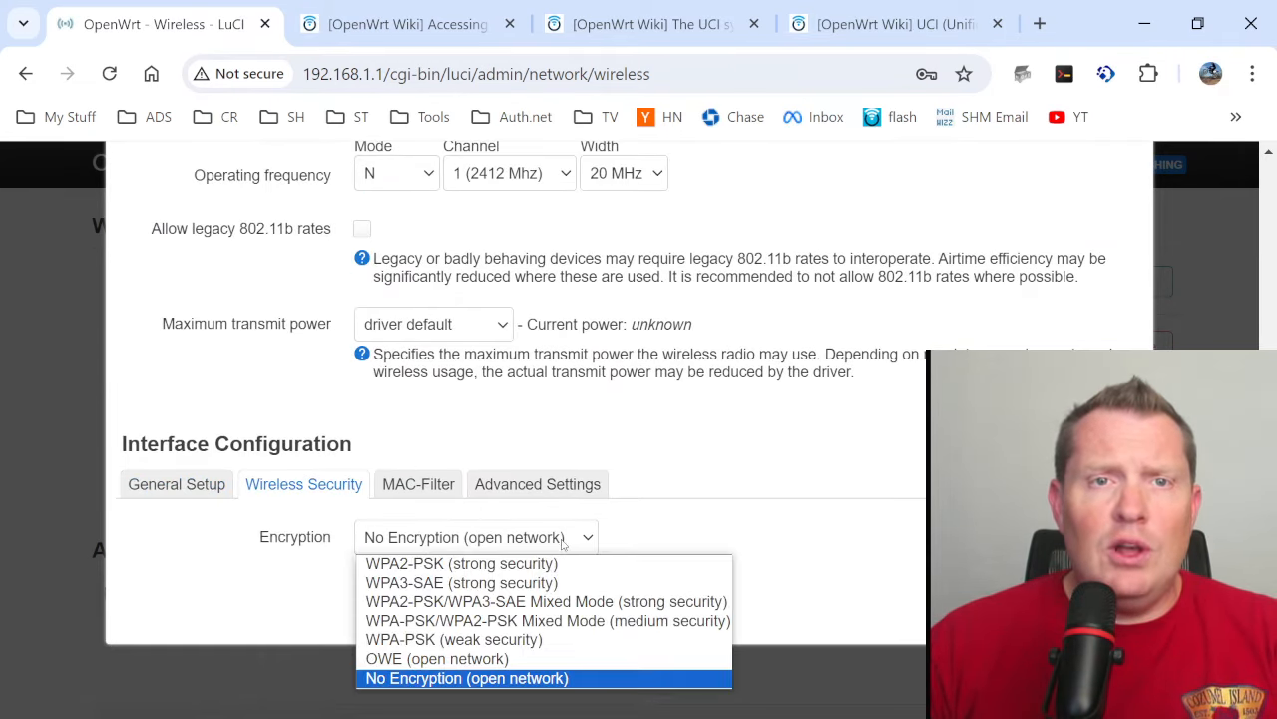
left_click(519, 602)
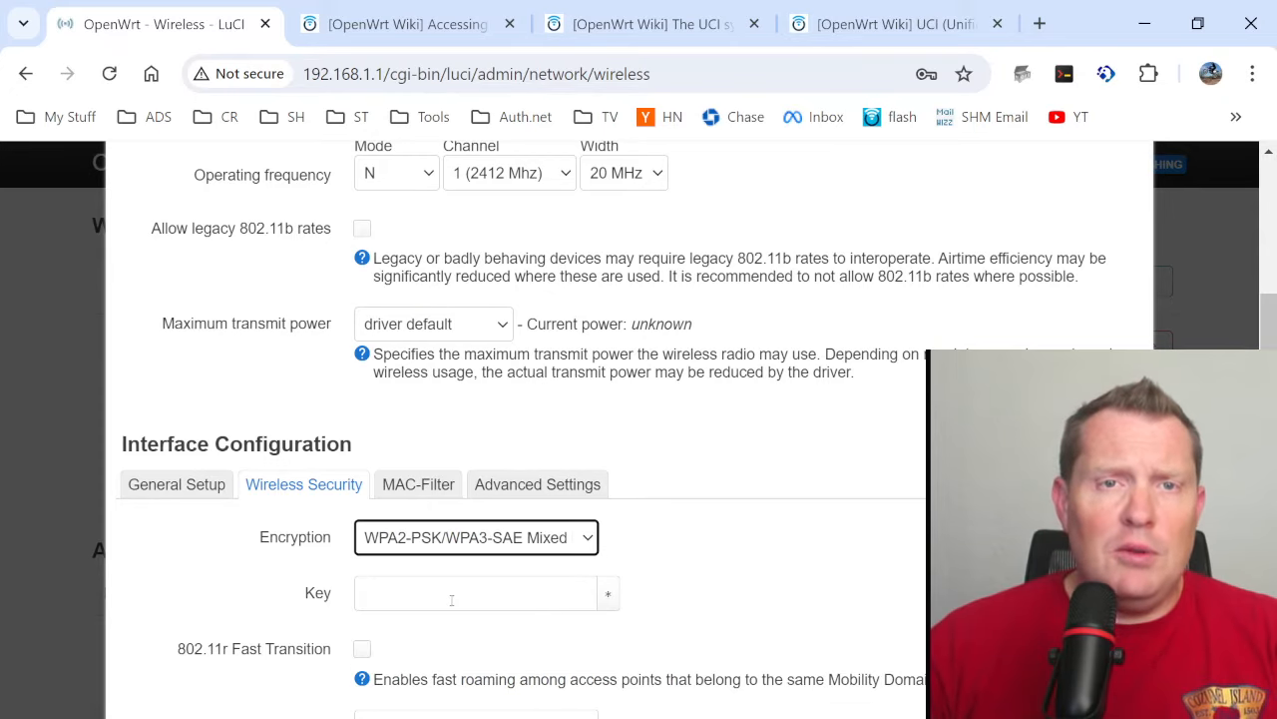
left_click(451, 599)
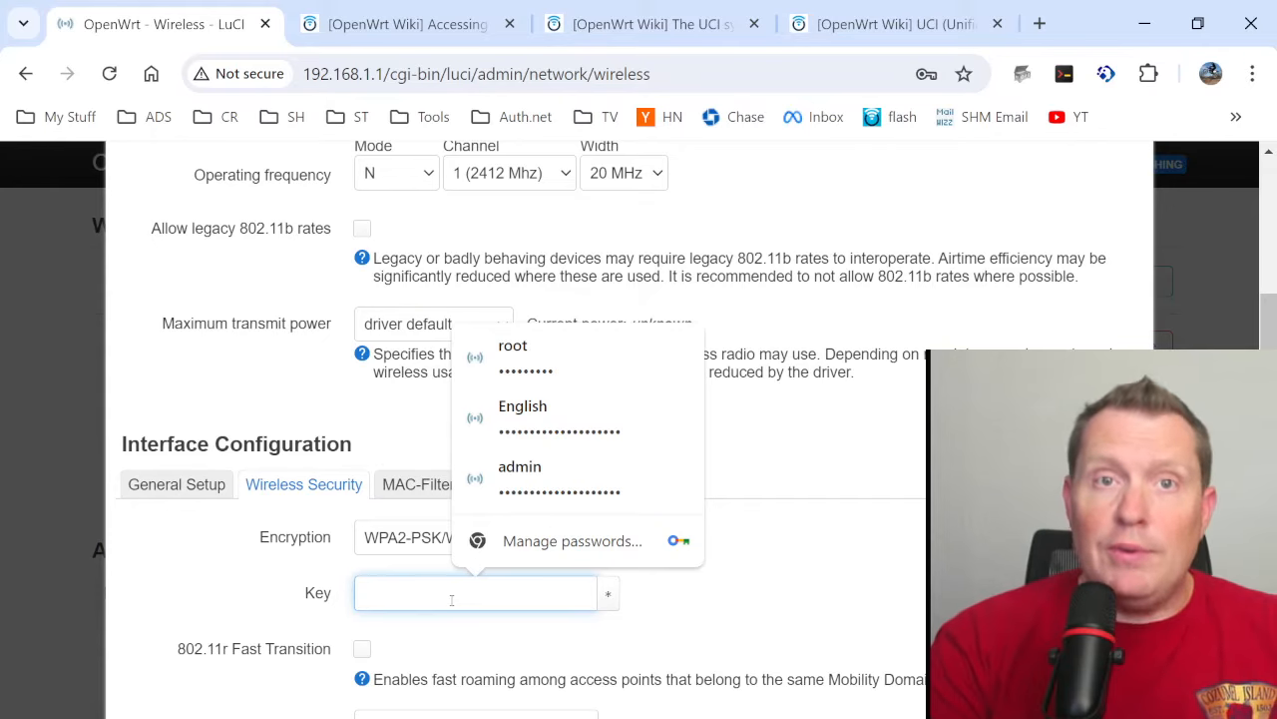
type("••••")
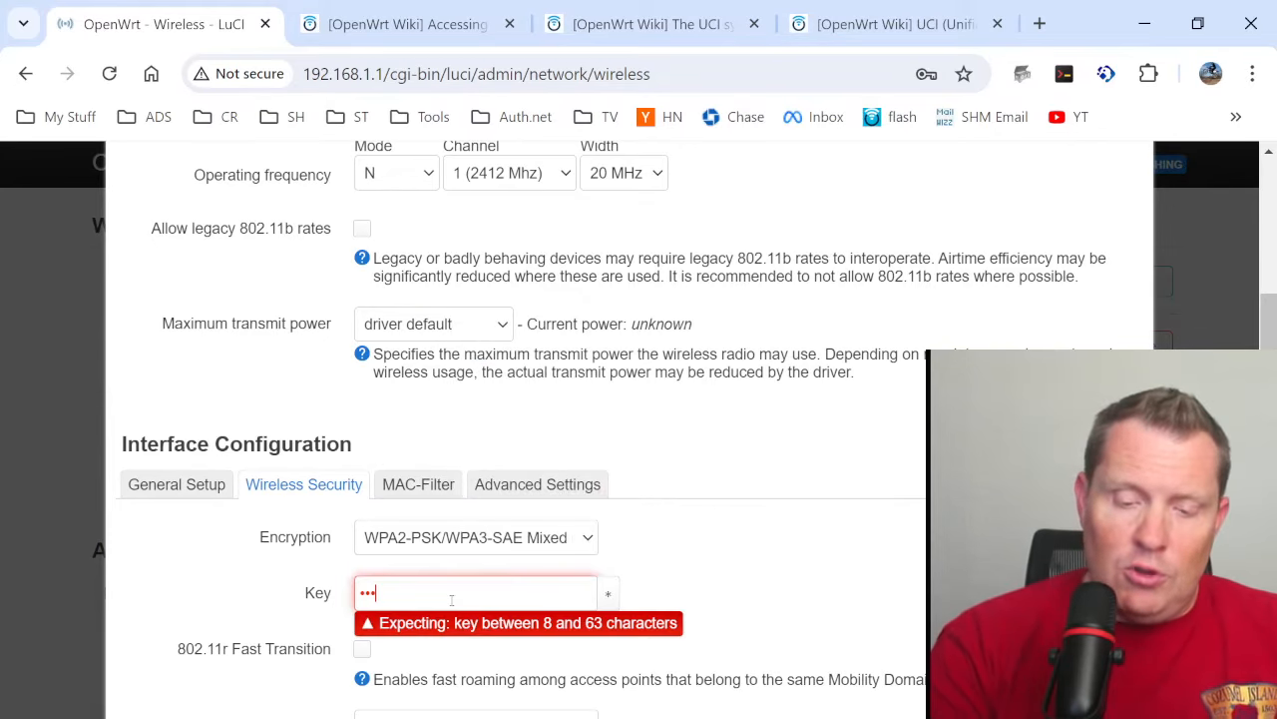
type("••••••")
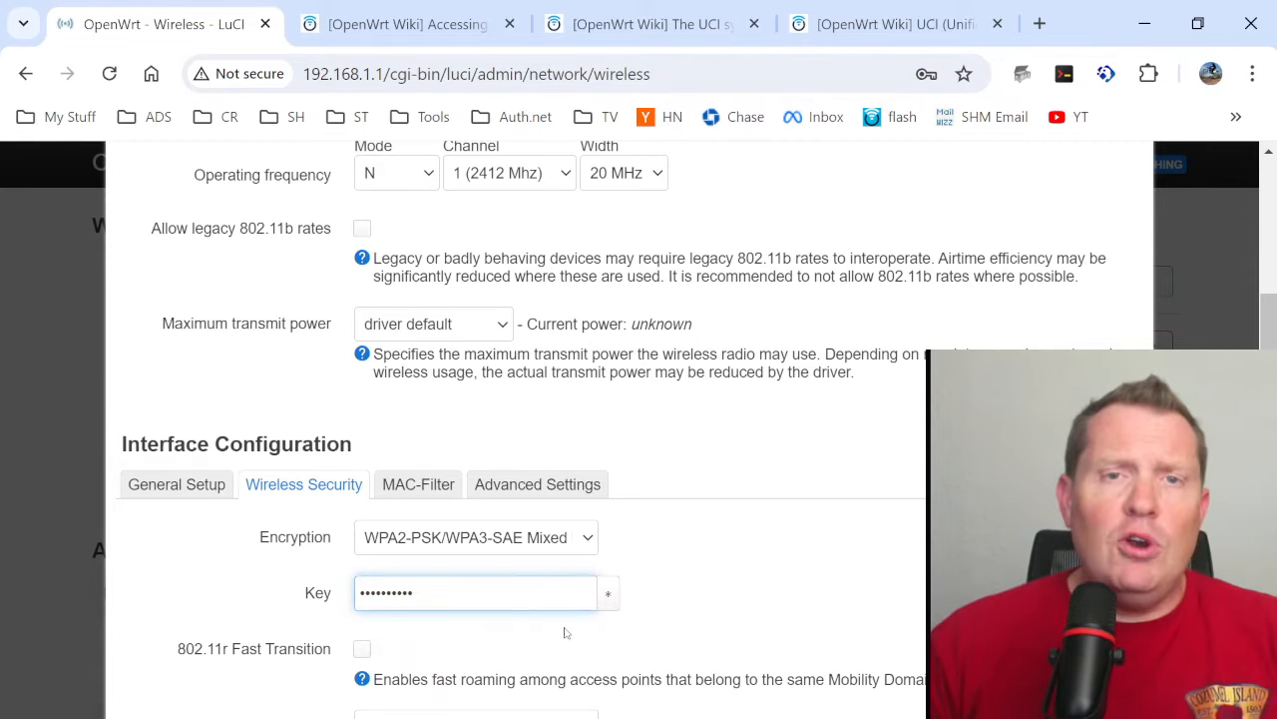
scroll(599, 609, "down", 1)
scroll(591, 648, "down", 3)
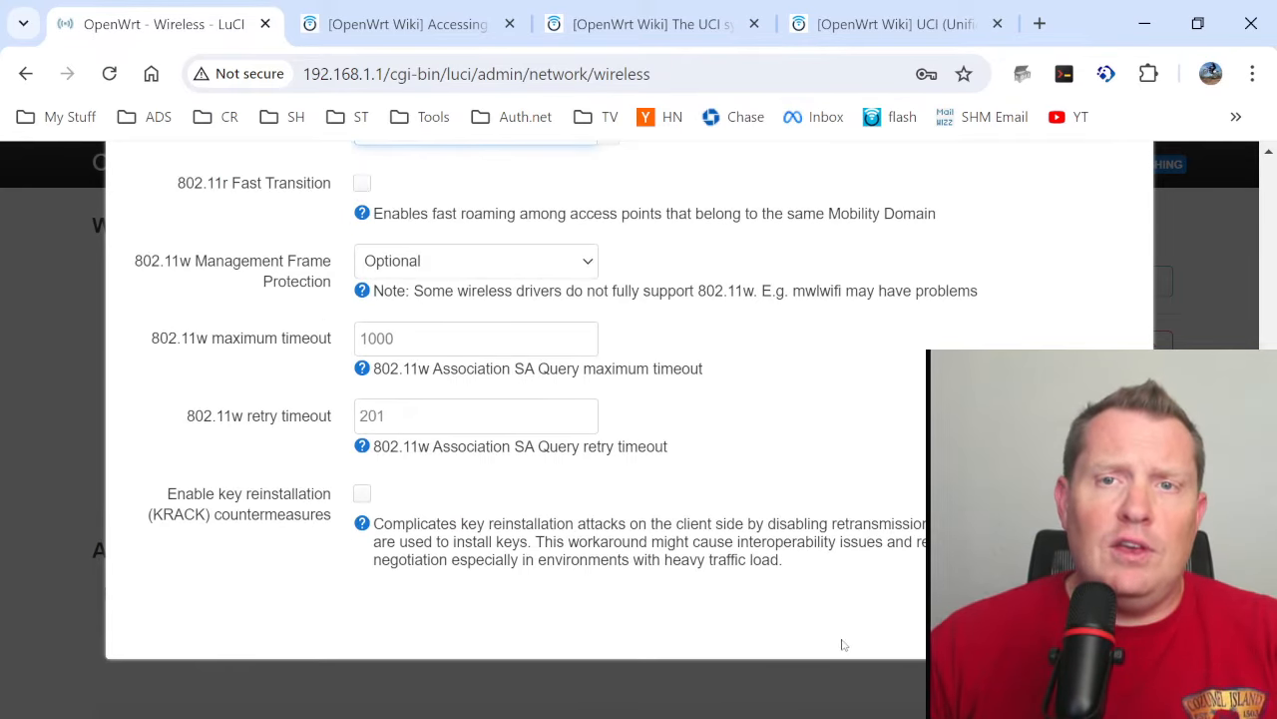
left_click(1110, 628)
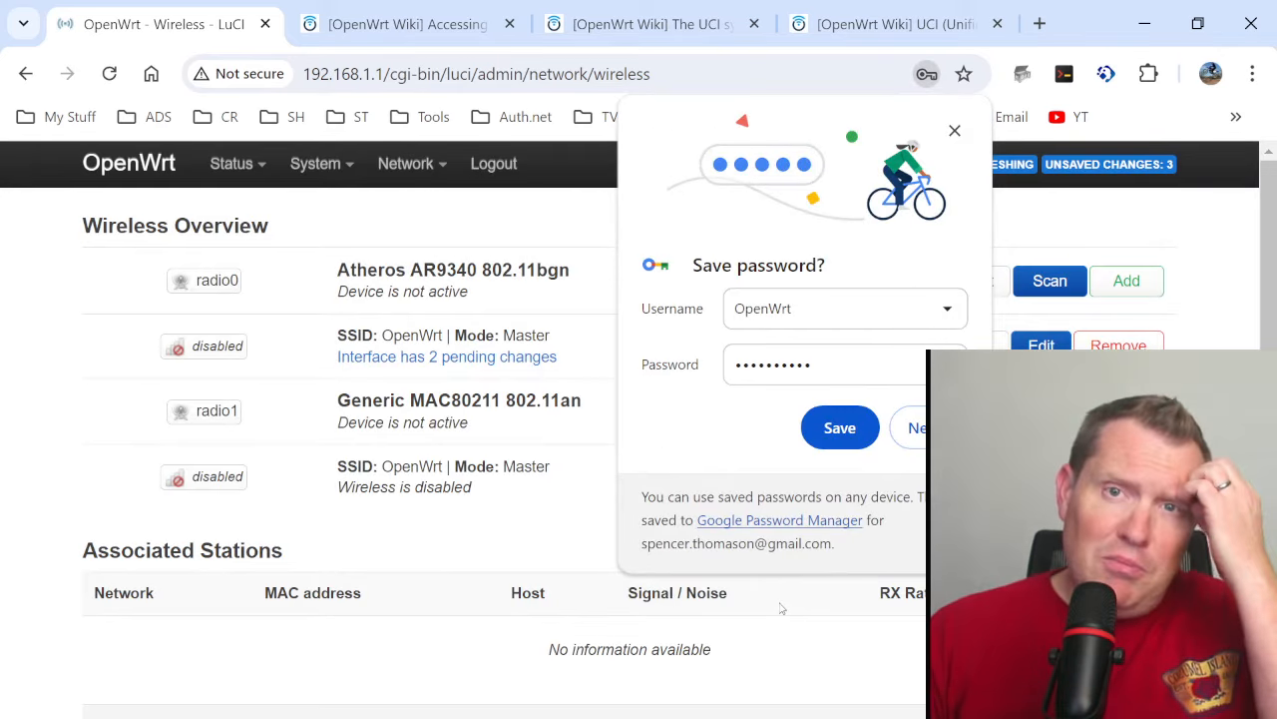
left_click(954, 130)
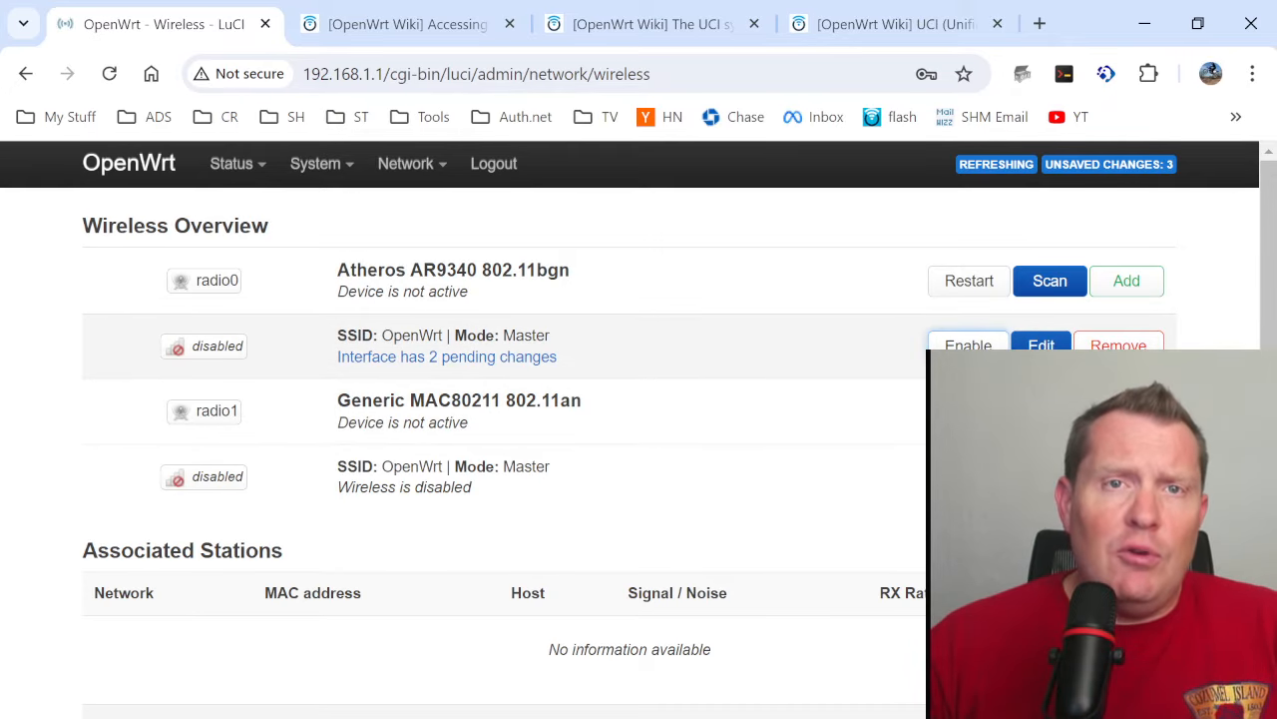
- Enable the OpenWrt network on radio0 and check its BSSID
left_click(966, 345)
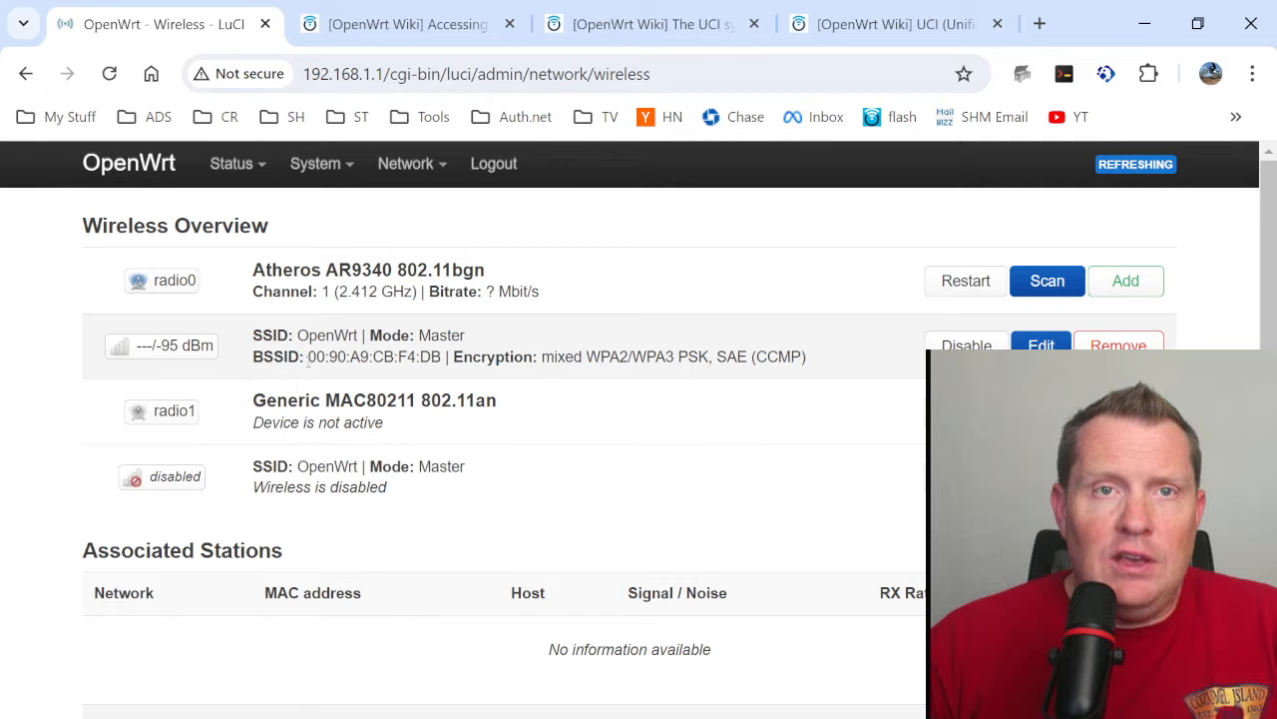
left_click_drag(290, 357, 445, 356)
left_click(499, 361)
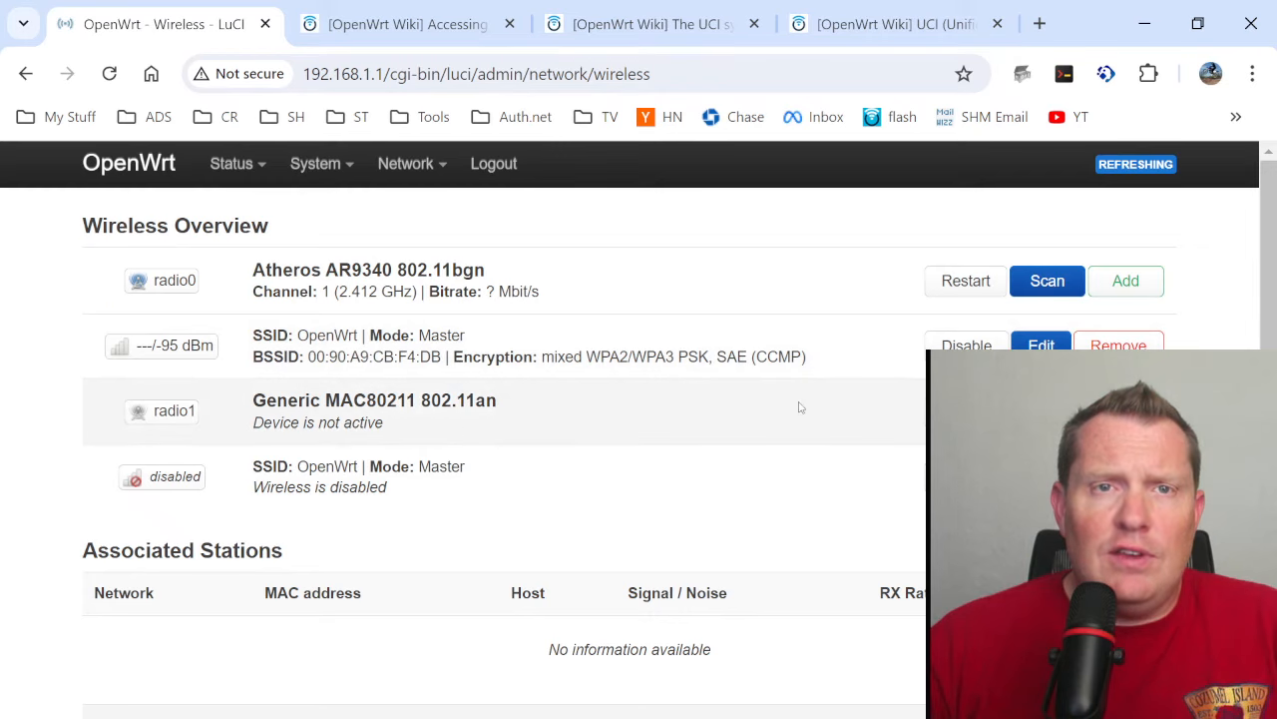
- Rename the radio0 wireless network's ESSID to OpenWrt2G and save it without storing the password in the browser
left_click(1041, 344)
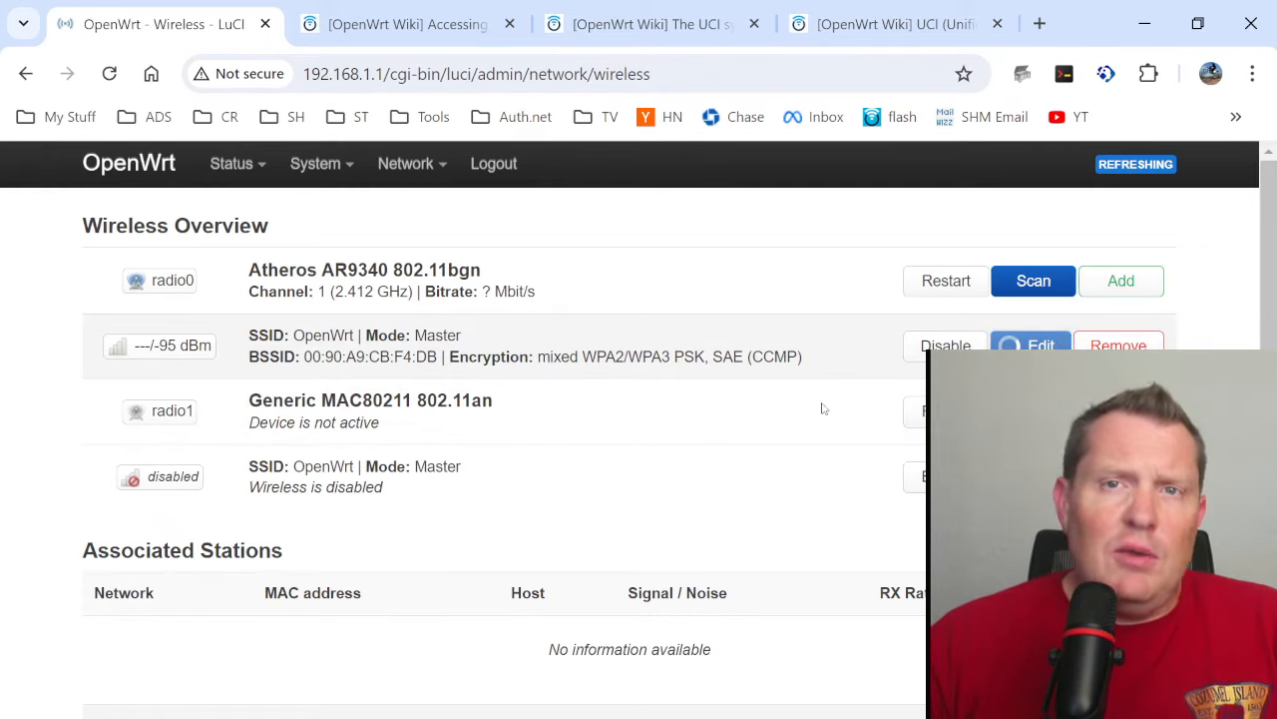
scroll(644, 487, "down", 4)
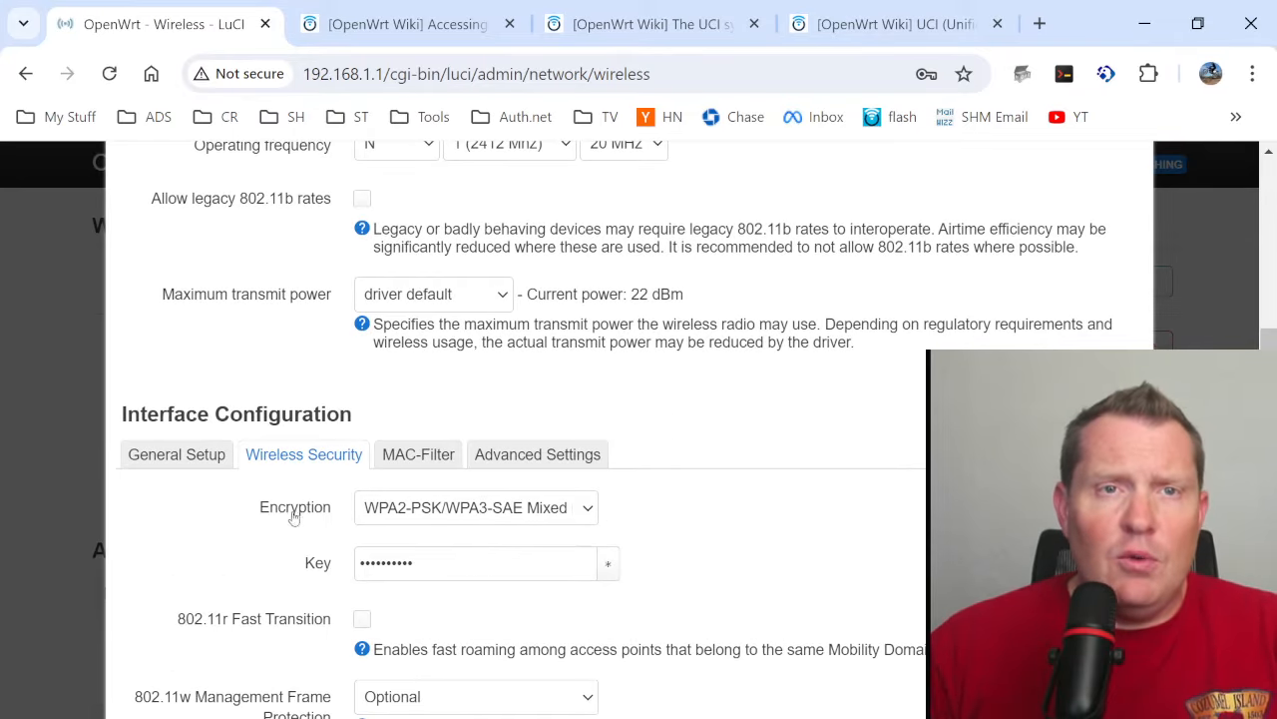
left_click(177, 454)
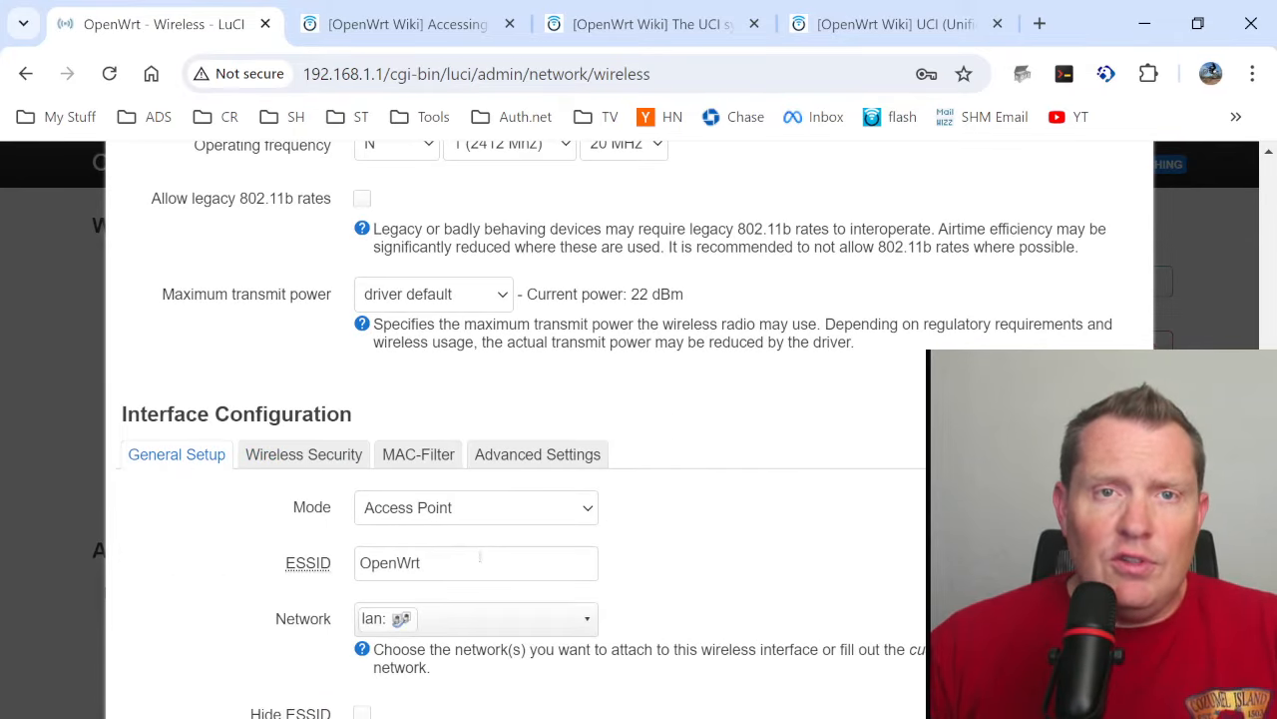
left_click(479, 563)
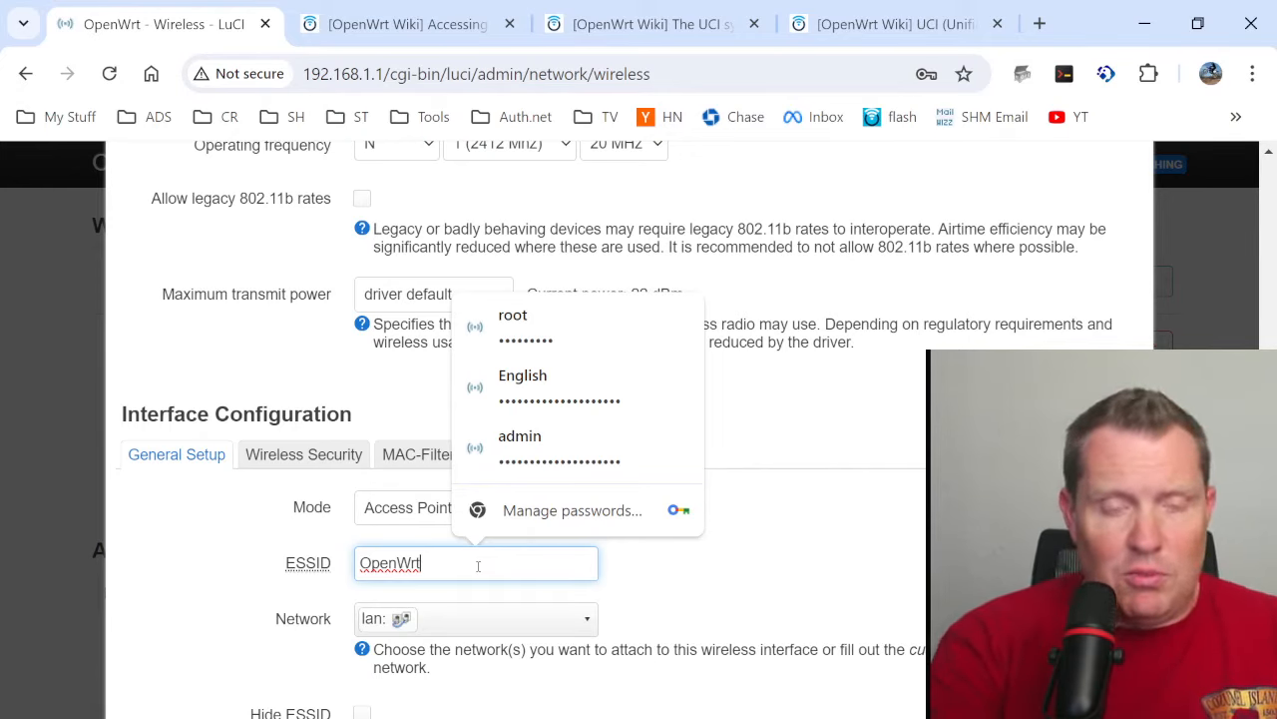
type("2G")
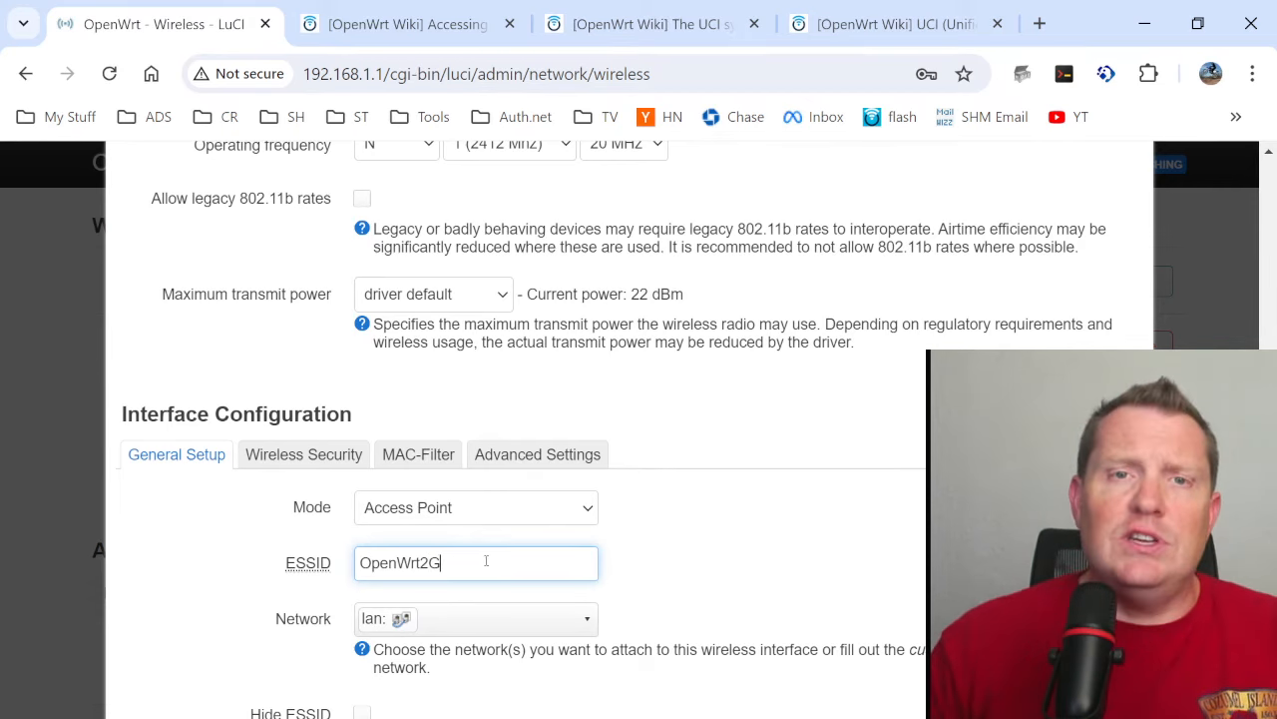
scroll(620, 528, "down", 3)
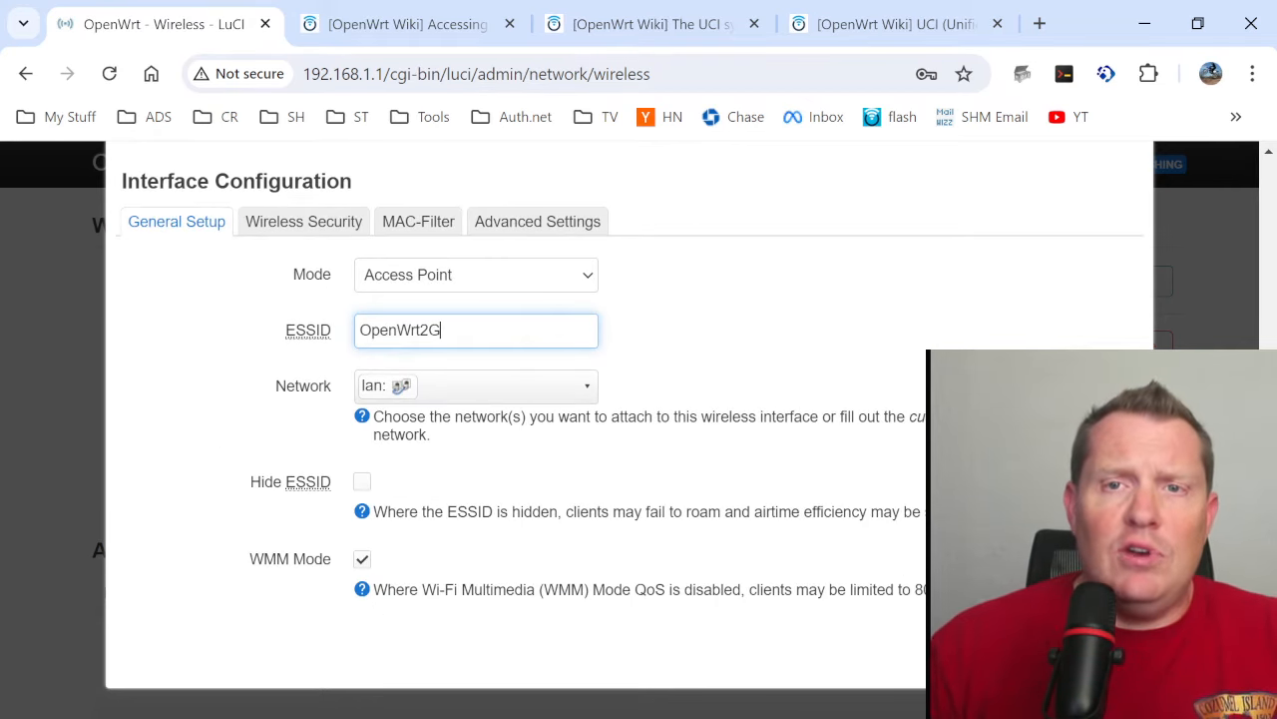
left_click(1110, 651)
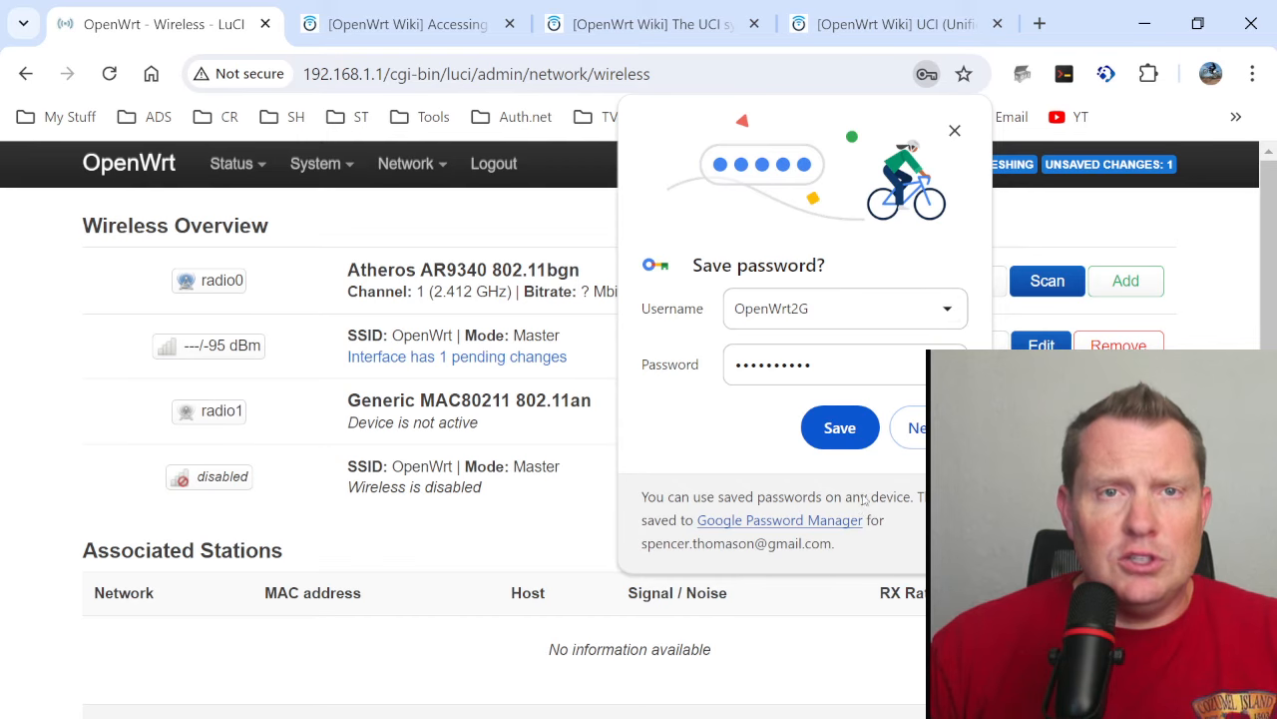
left_click(955, 131)
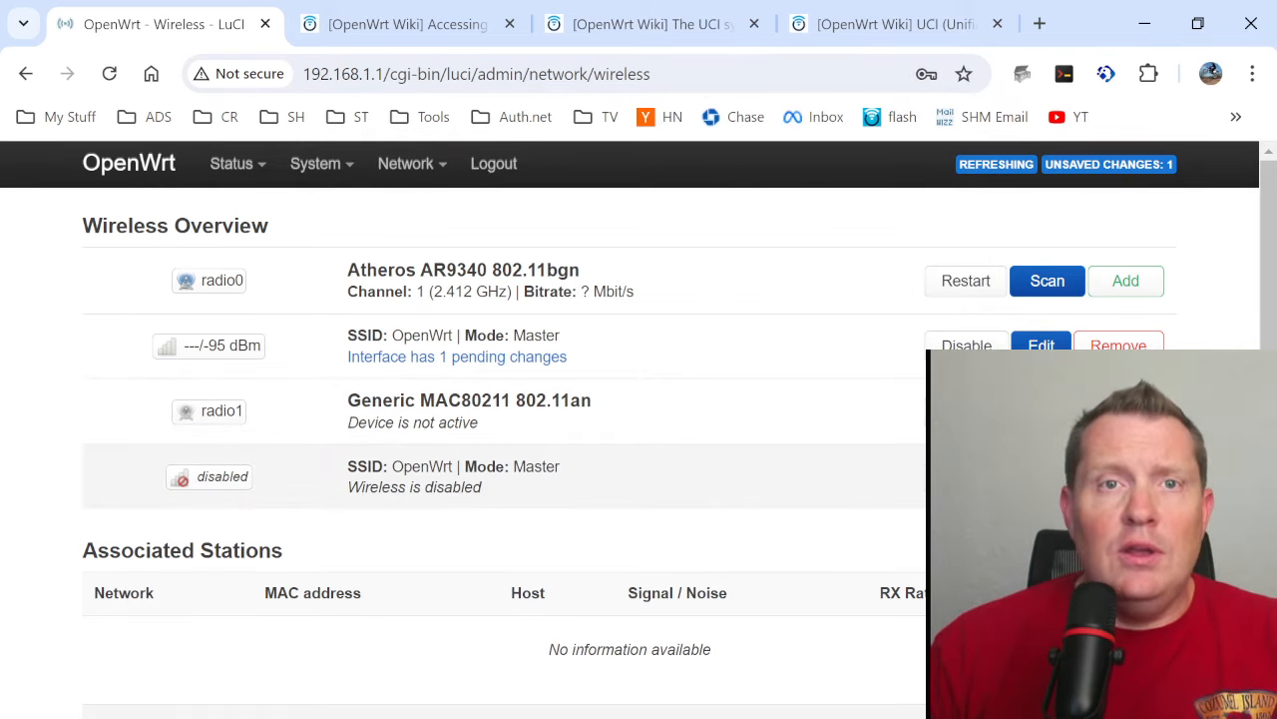
- Edit the disabled OpenWrt network on radio1 and change its ESSID to OpenWrt5G
left_click(1041, 476)
scroll(621, 526, "down", 1)
scroll(621, 526, "down", 4)
scroll(496, 490, "up", 3)
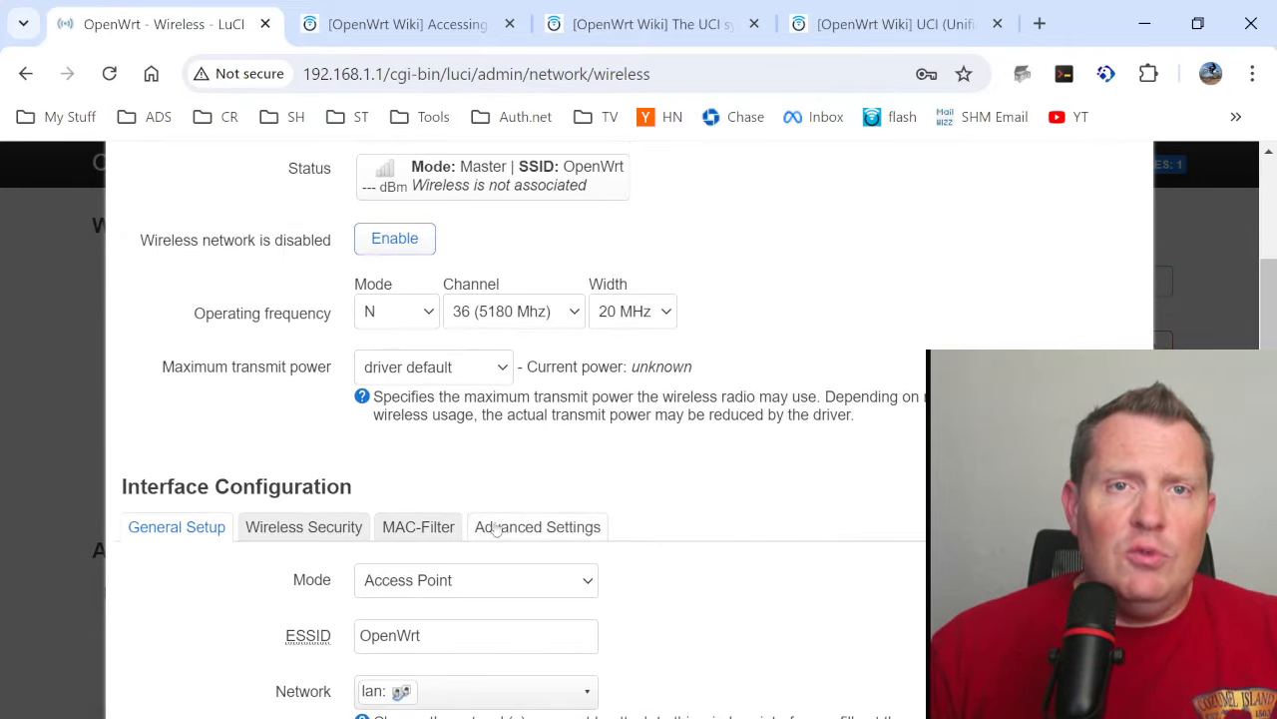
left_click(462, 647)
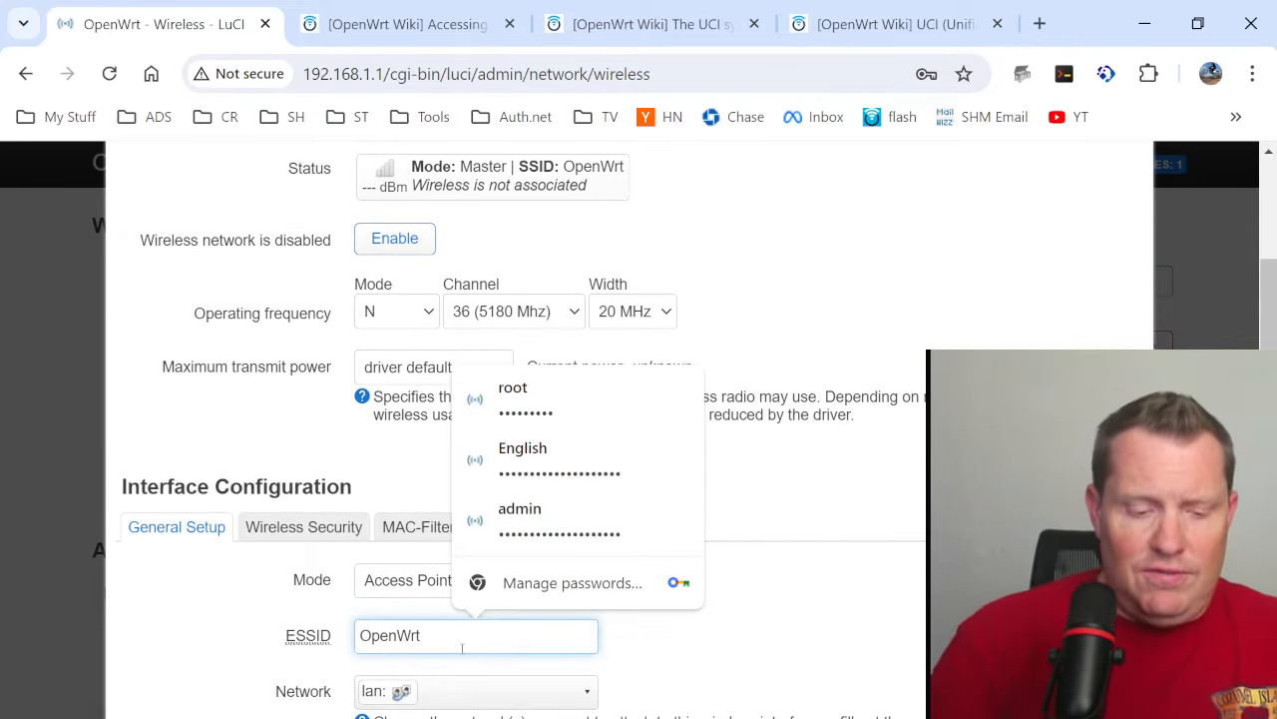
type("5G")
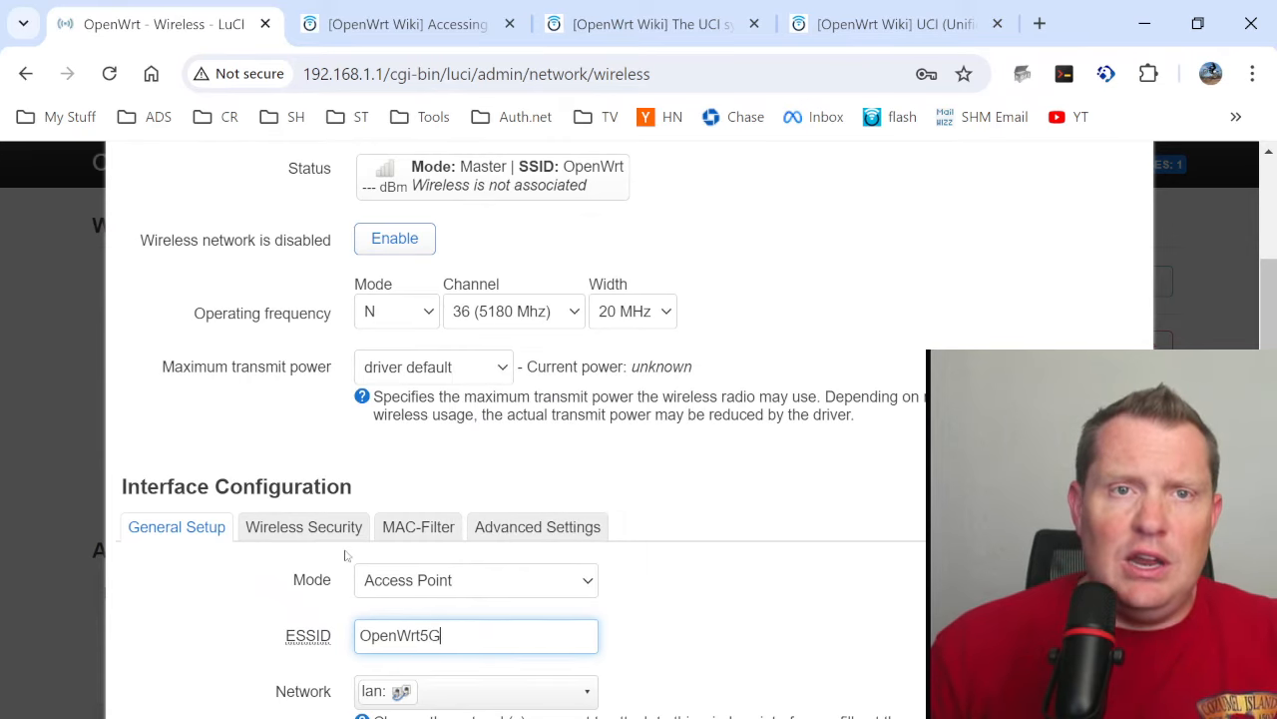
- Set the radio1 network's encryption to WPA2-PSK/WPA3-SAE Mixed Mode, enter the wireless key, and save without storing the password in the browser
left_click(312, 534)
left_click(477, 586)
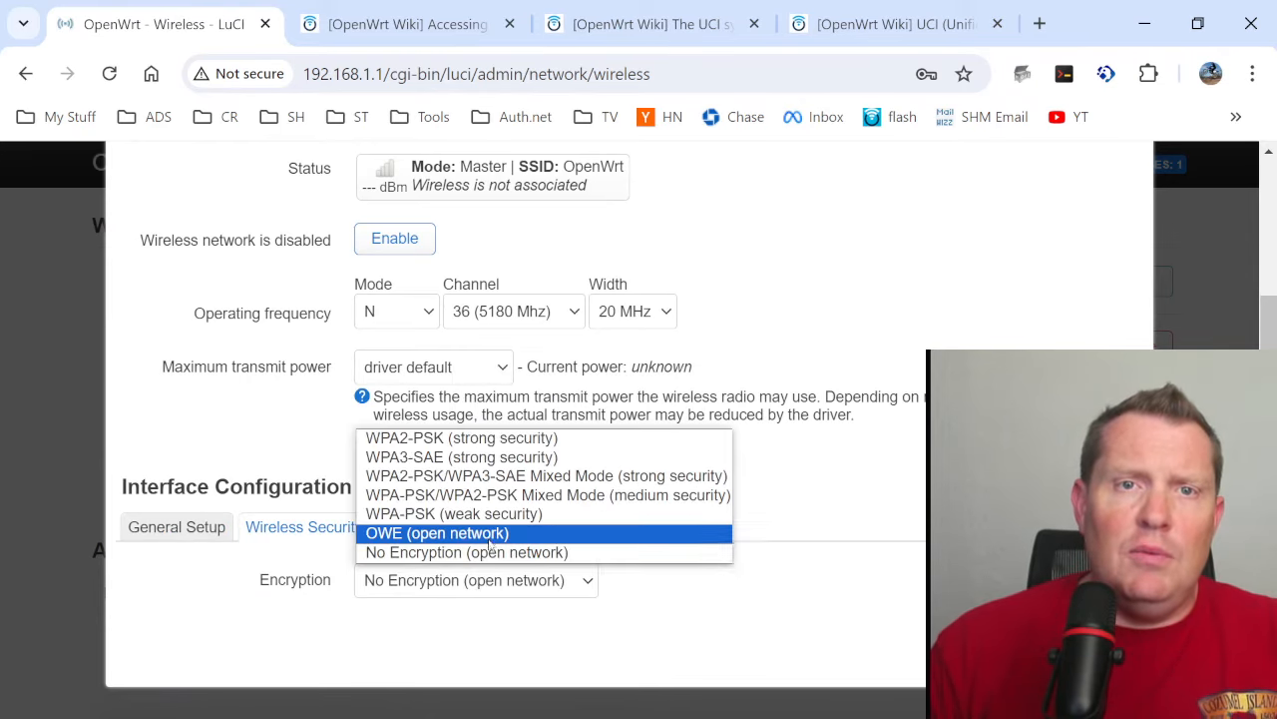
left_click(465, 476)
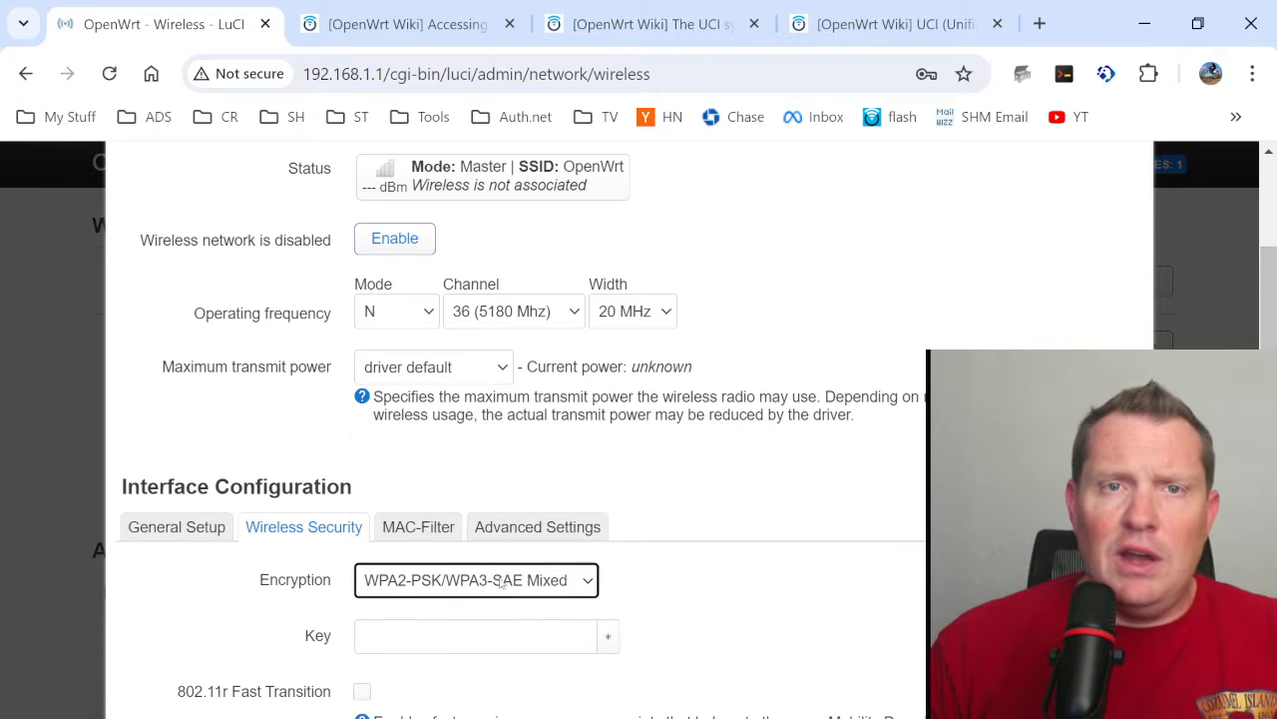
left_click(465, 637)
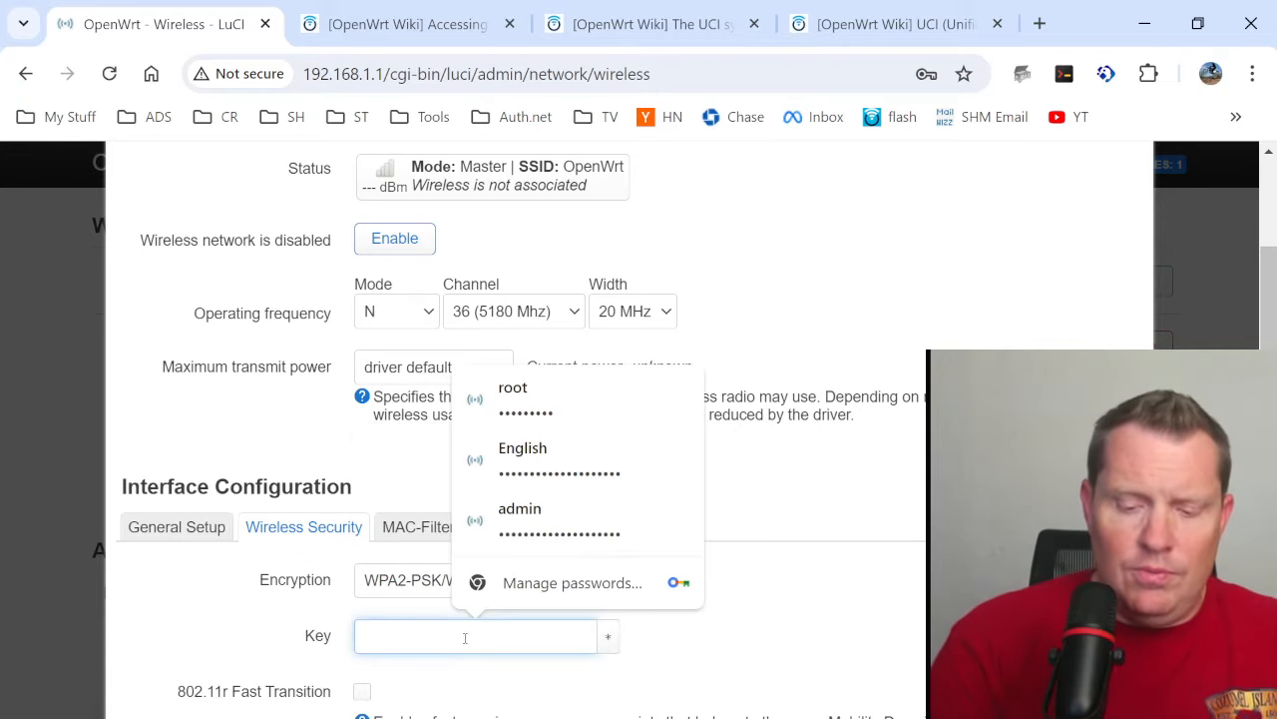
type("••••••••")
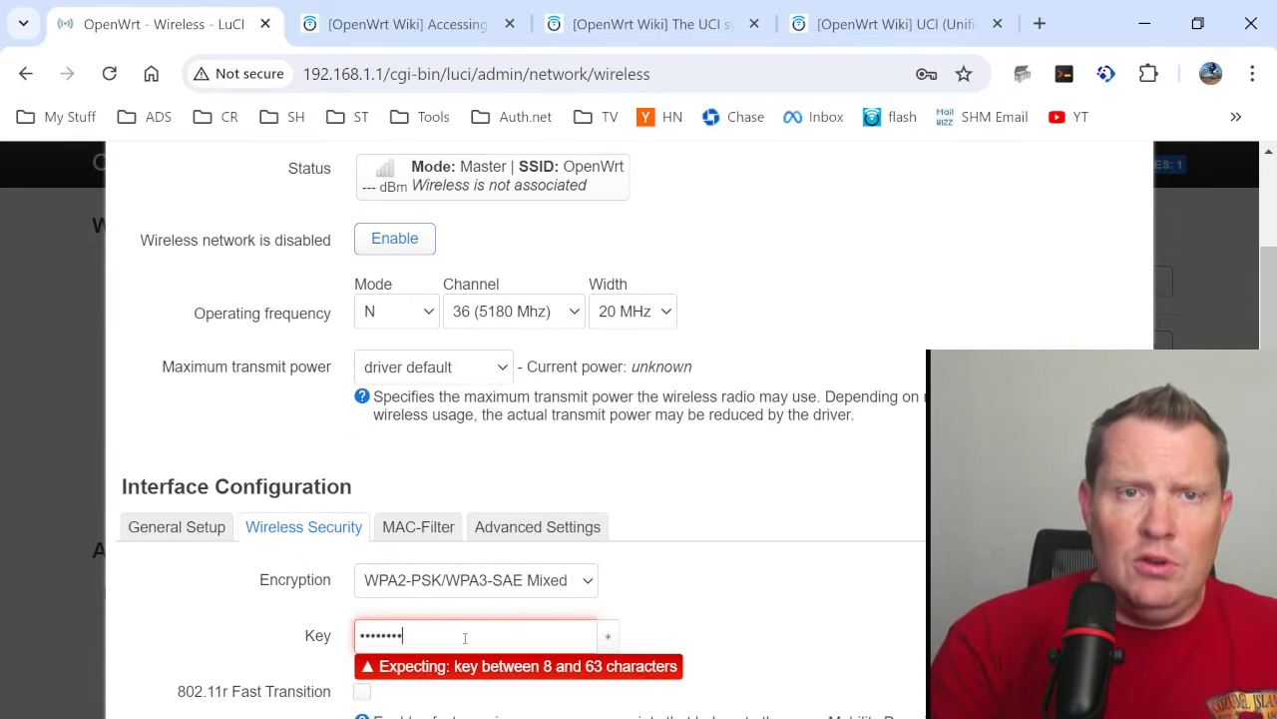
type("••")
scroll(766, 636, "down", 4)
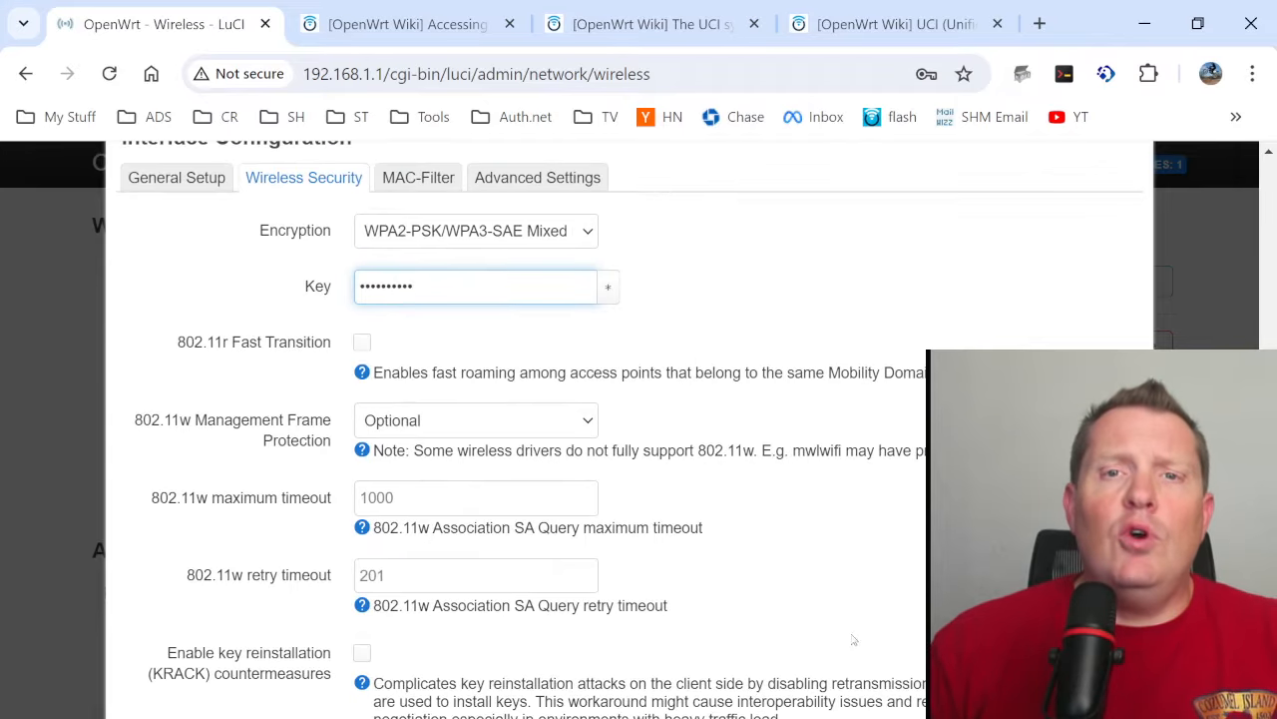
scroll(898, 631, "down", 2)
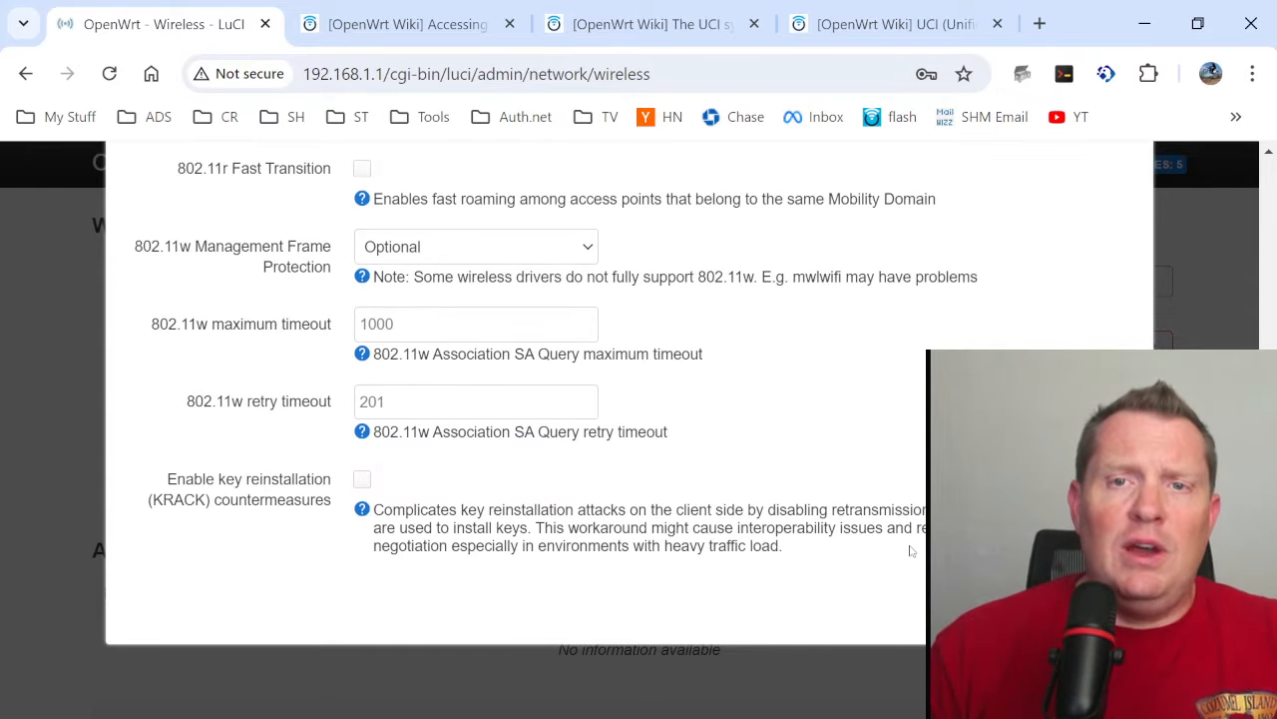
left_click(1108, 607)
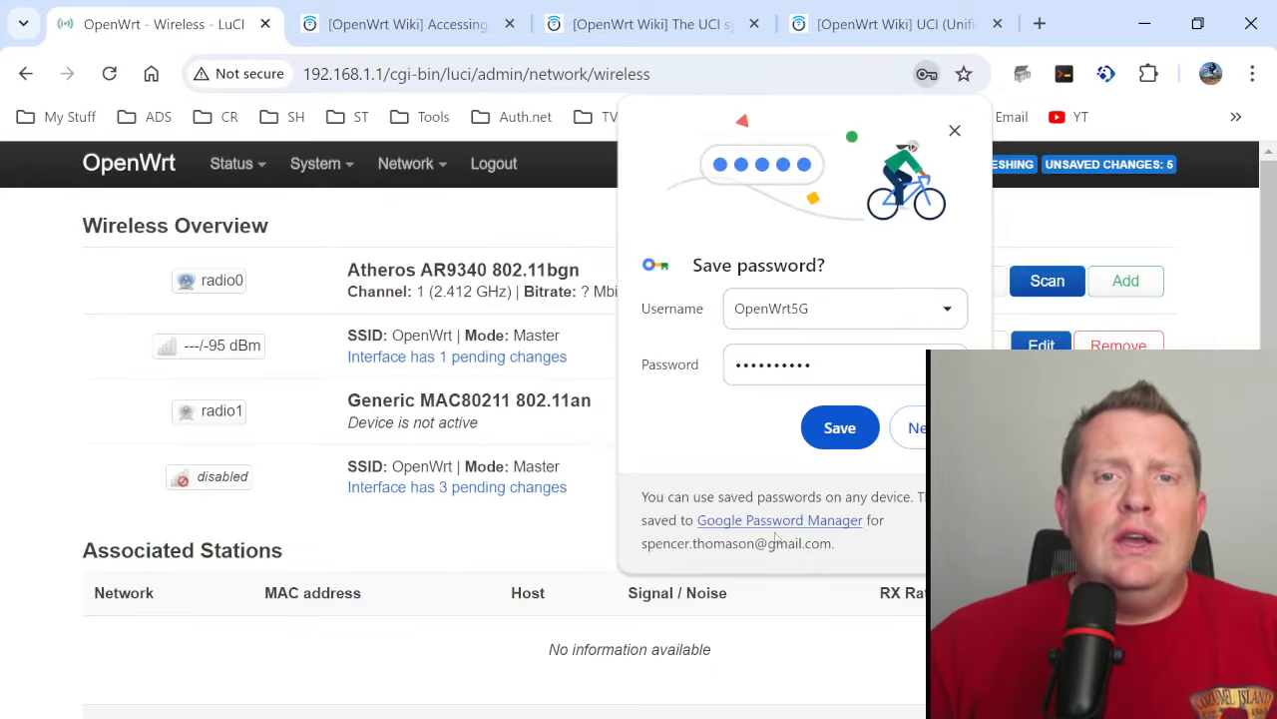
left_click(933, 428)
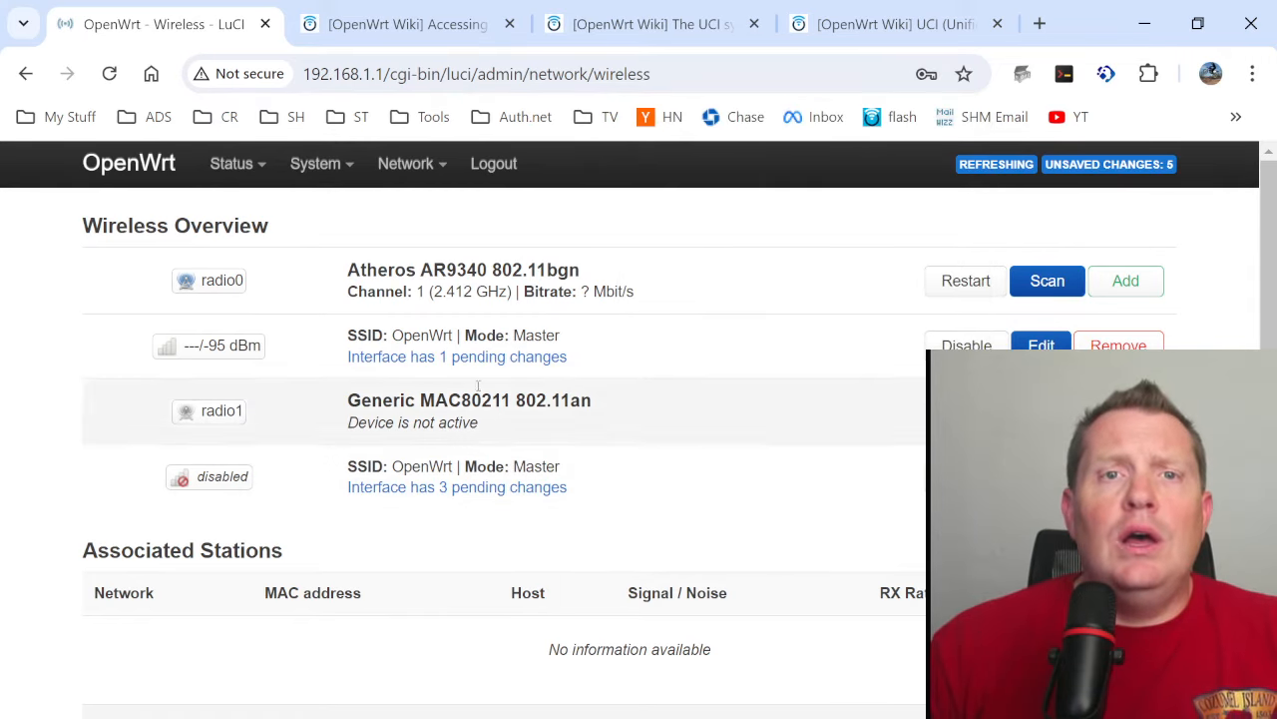
- Enable the radio1 network and check the wireless details of both radios on the Status Overview page
left_click(965, 477)
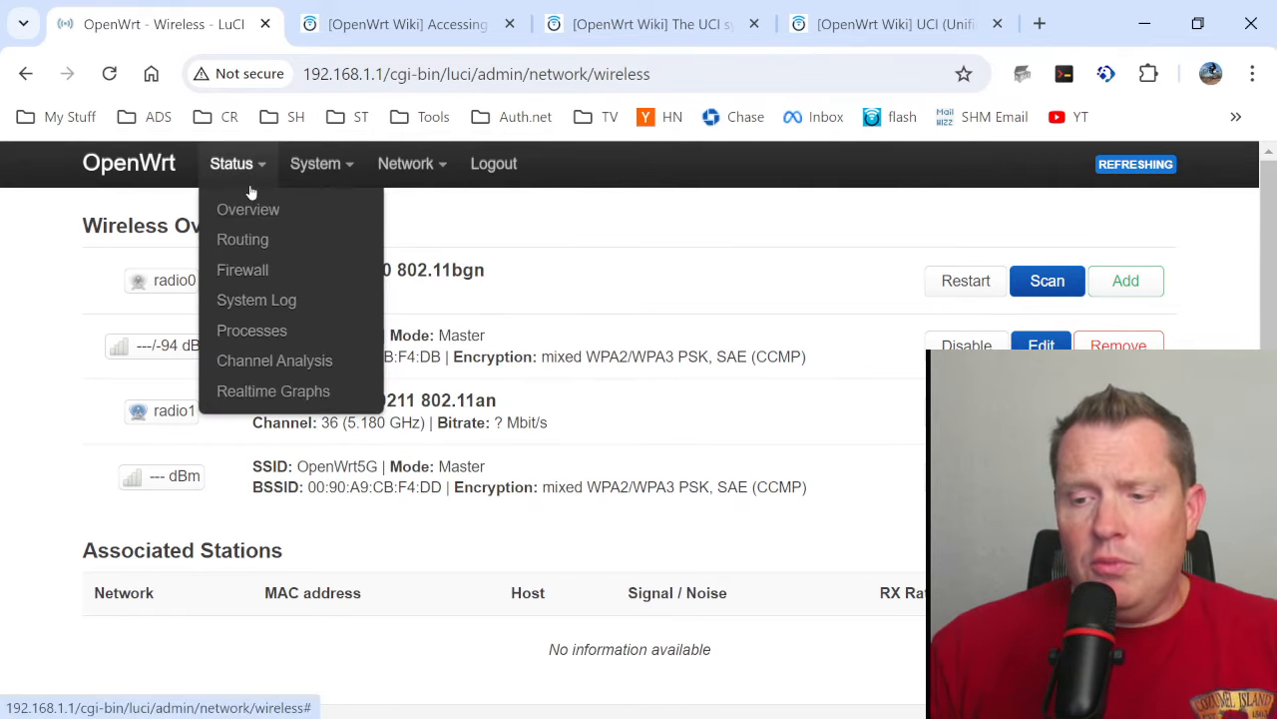
left_click(274, 360)
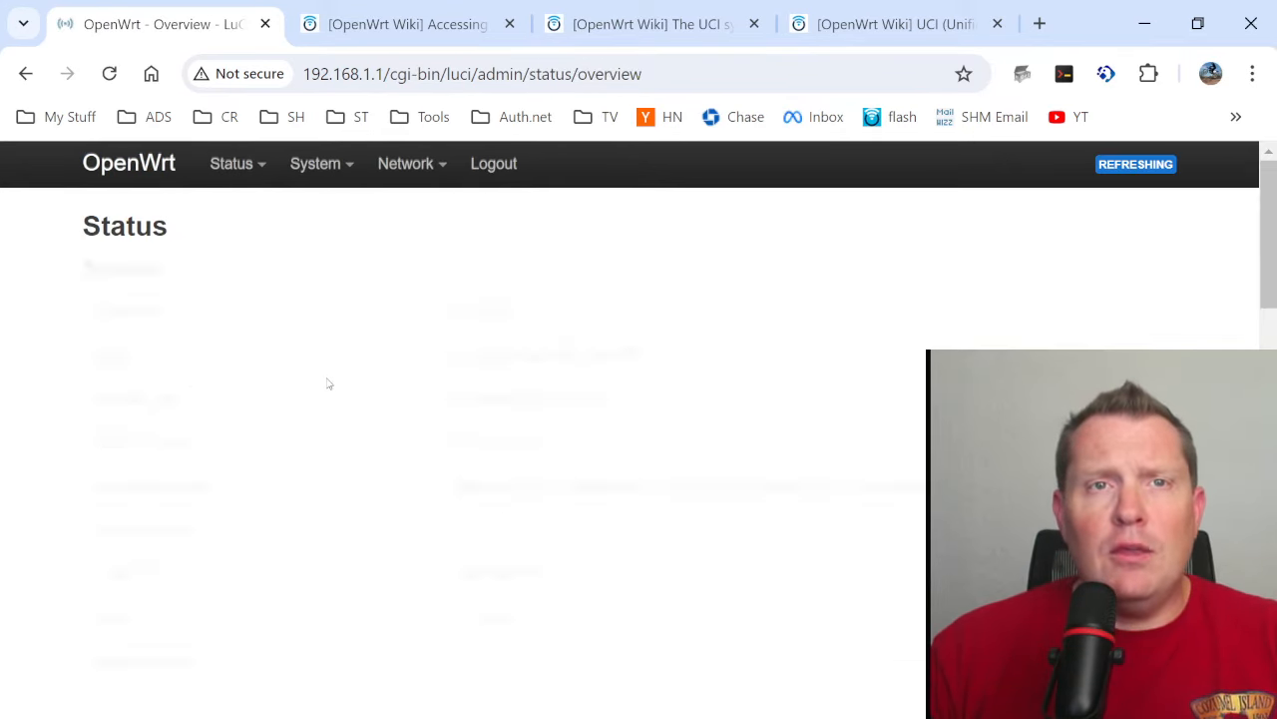
scroll(466, 419, "down", 15)
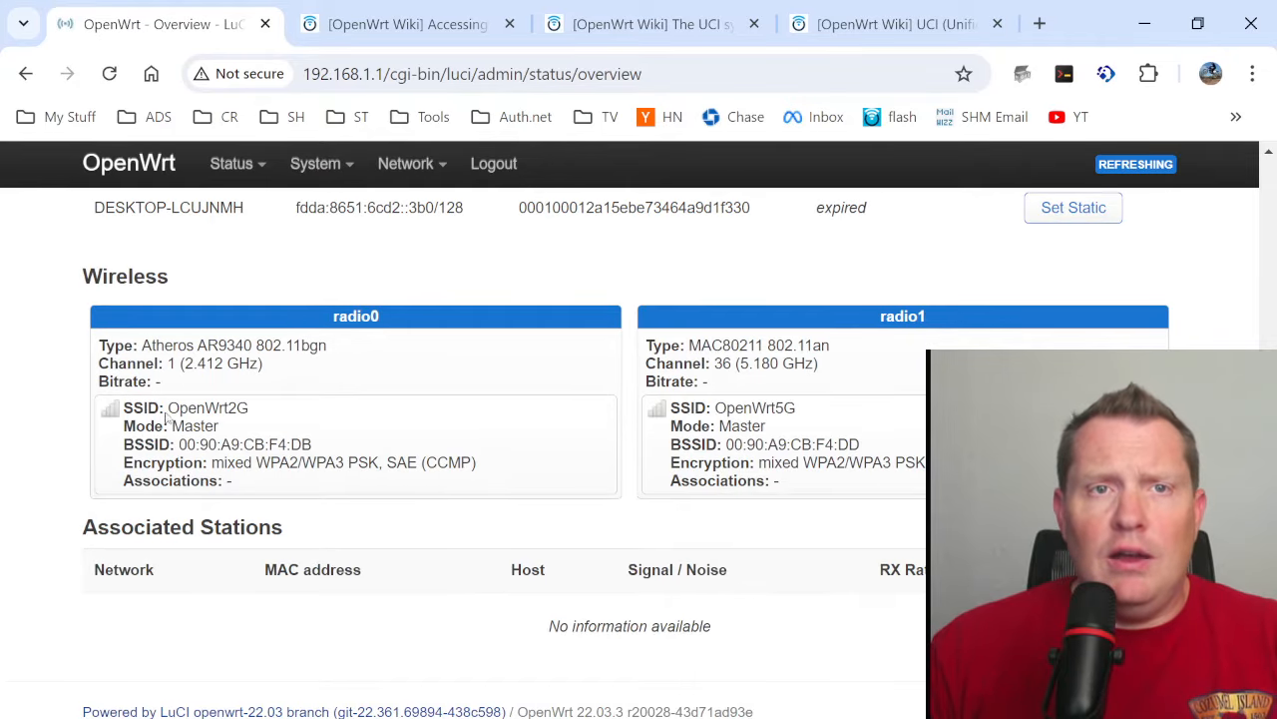
left_click_drag(166, 413, 869, 489)
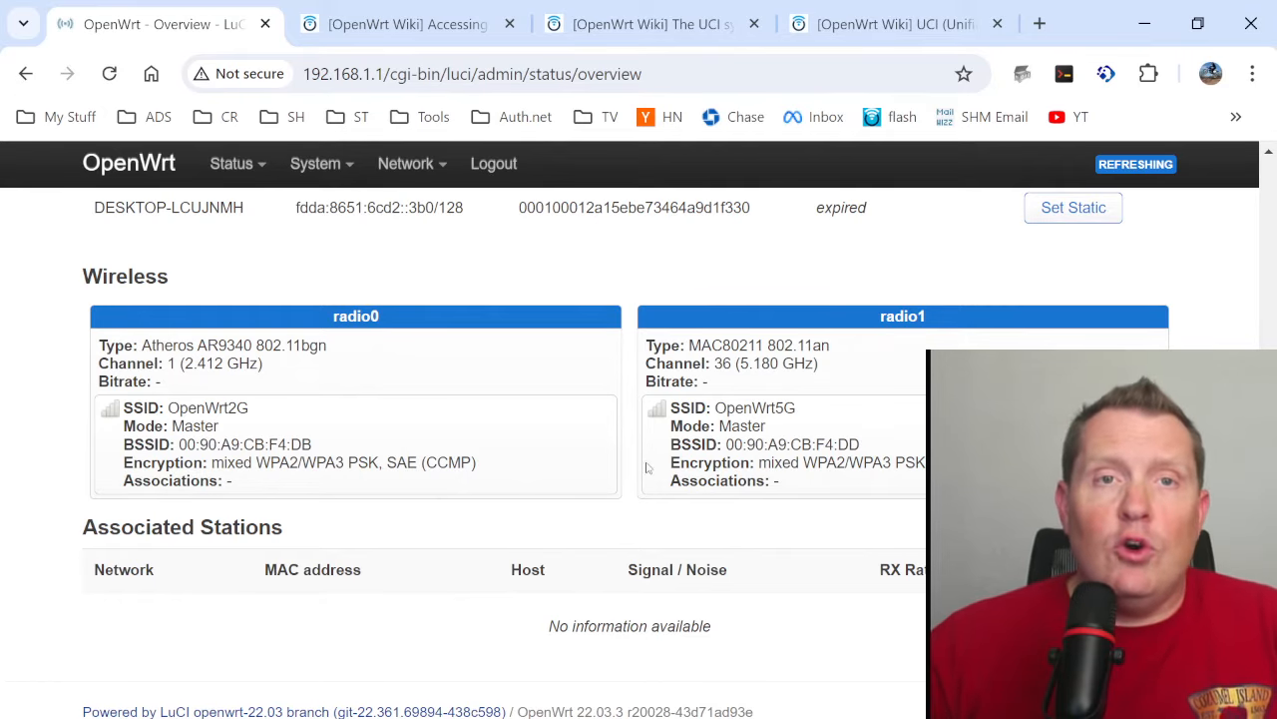
scroll(649, 486, "down", 1)
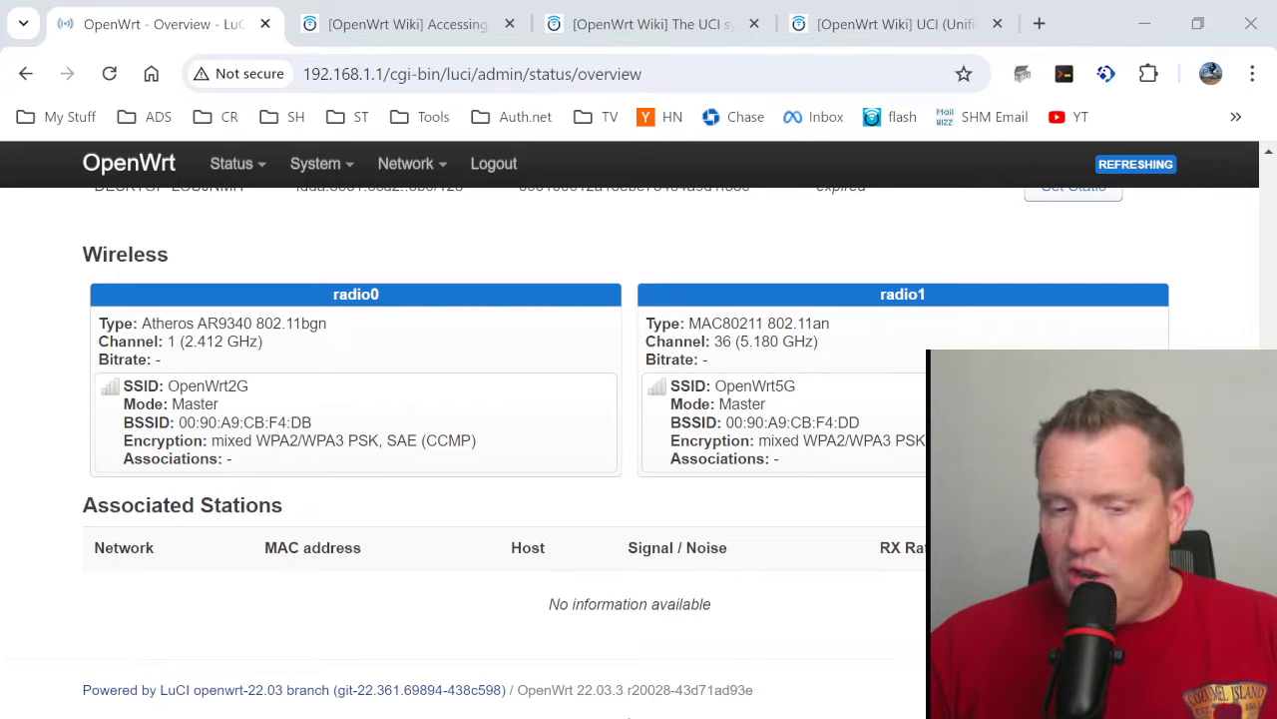
- Switch to PuTTY, open an SSH connection to 192.168.1.1 on port 22, and accept the router's new host key
left_click(629, 718)
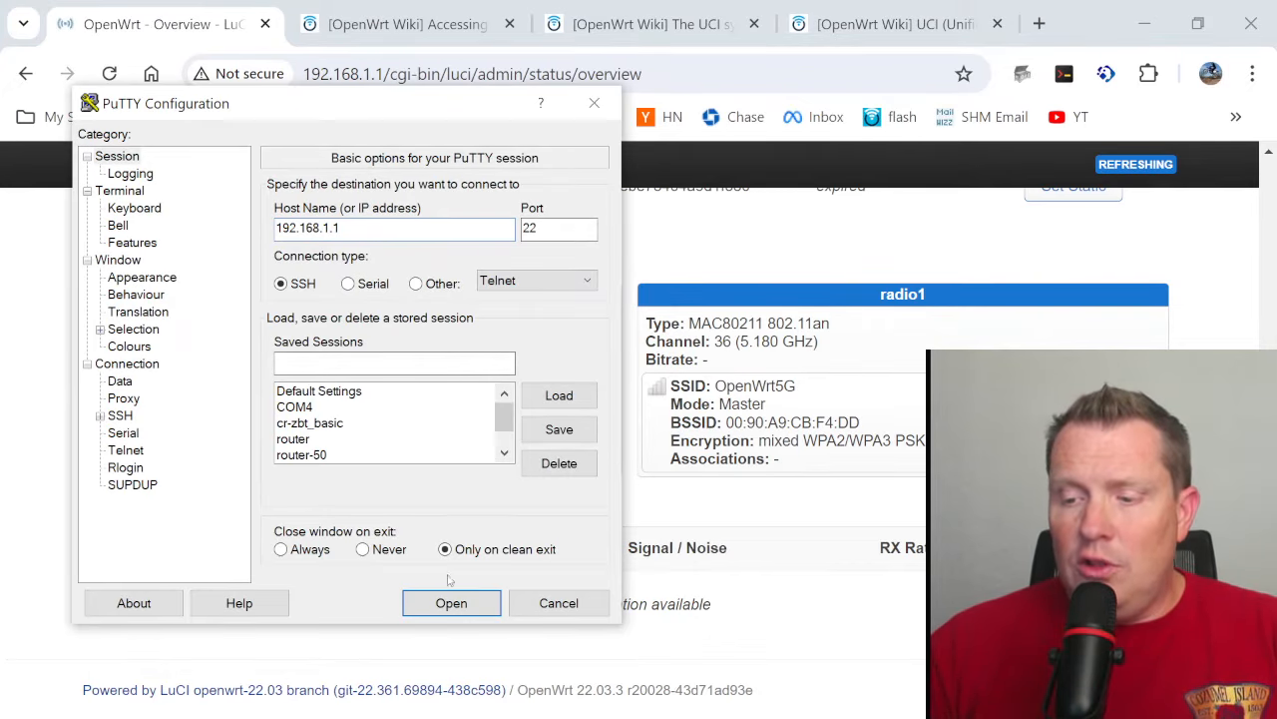
left_click_drag(370, 222, 271, 228)
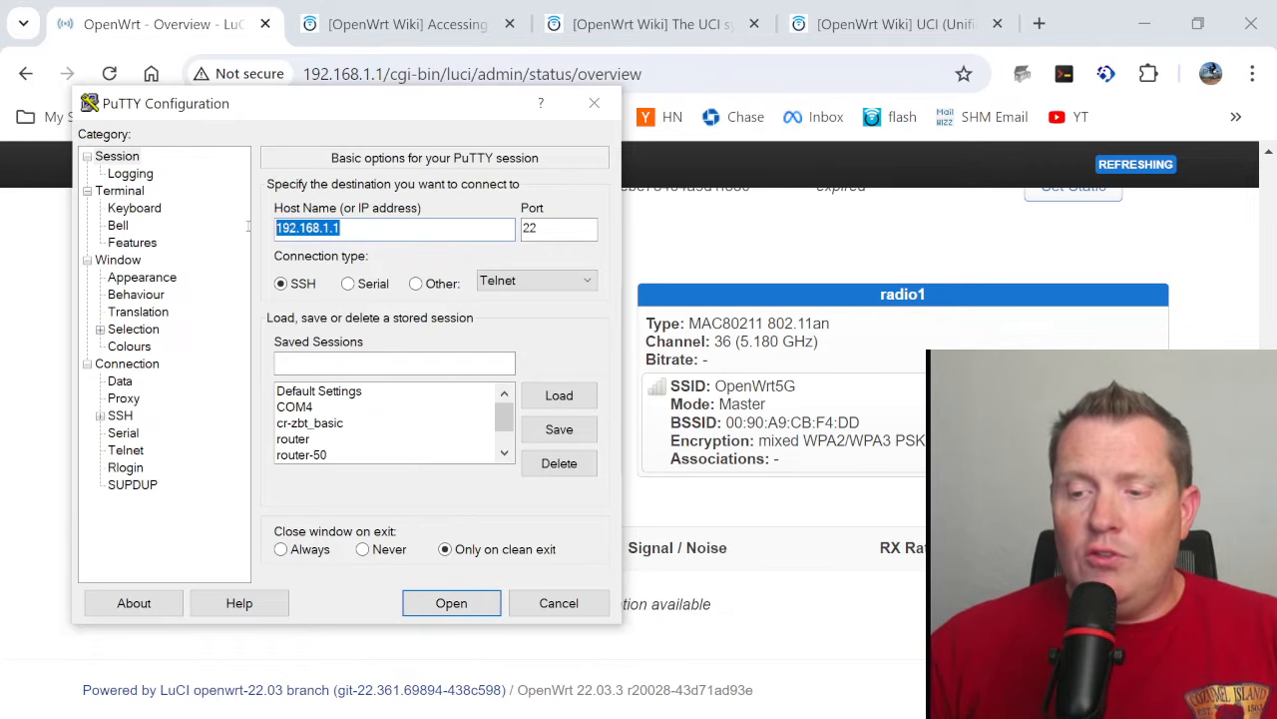
double_click(565, 232)
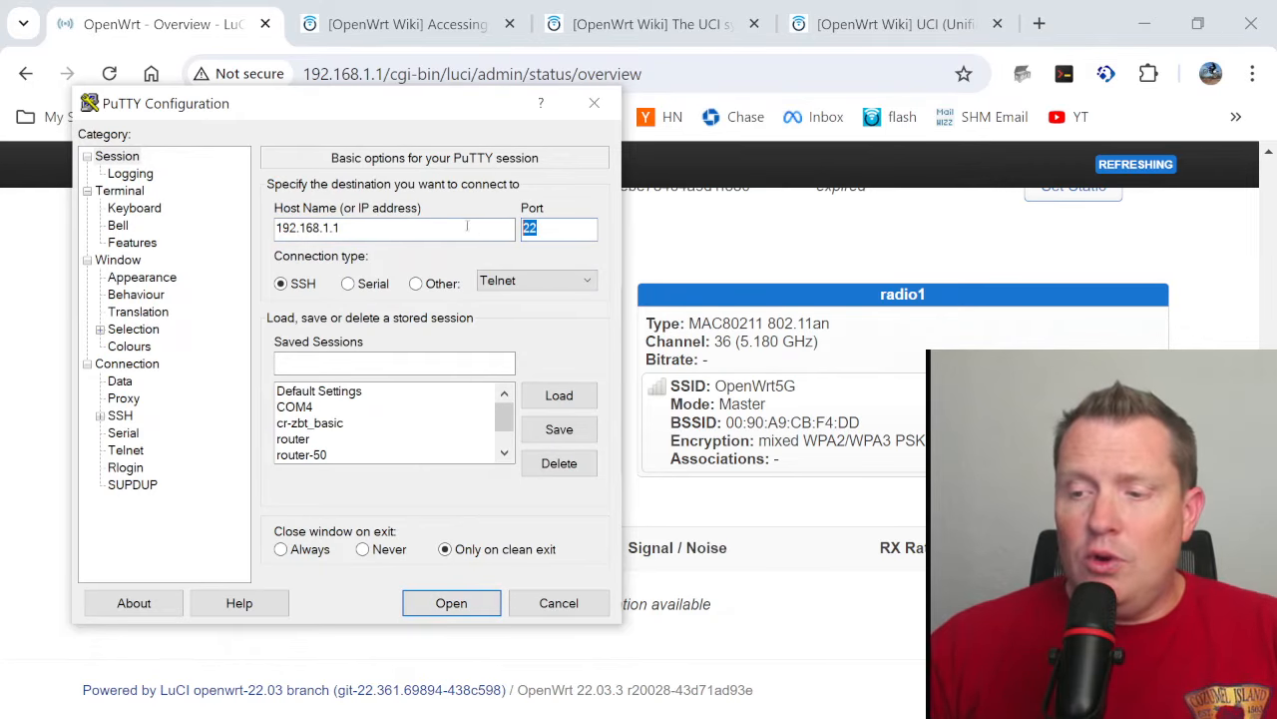
left_click(451, 605)
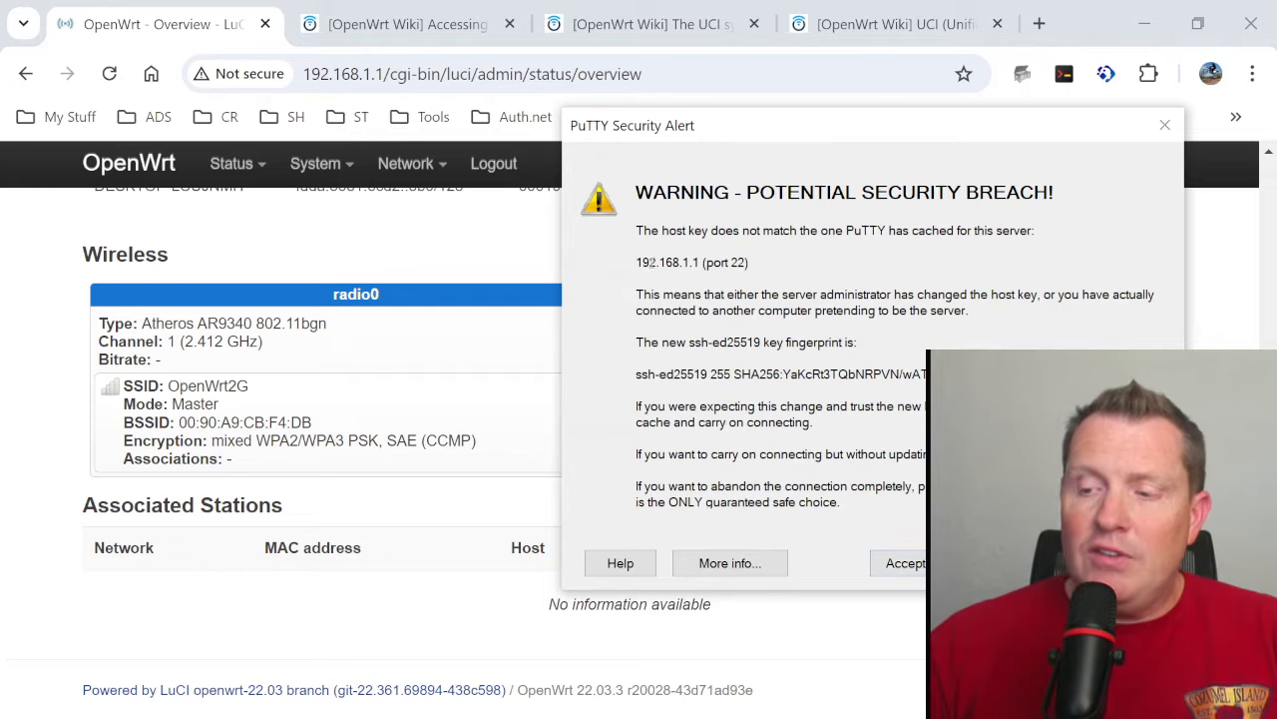
left_click_drag(650, 374, 637, 392)
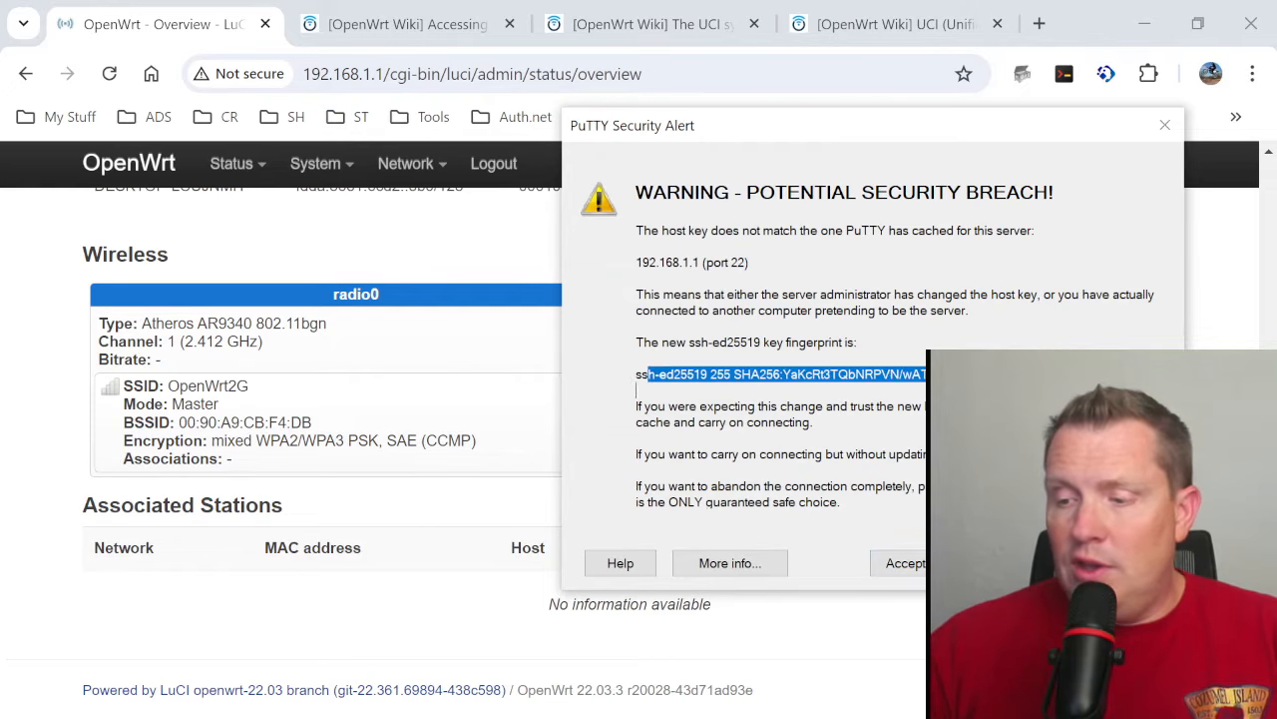
left_click(904, 564)
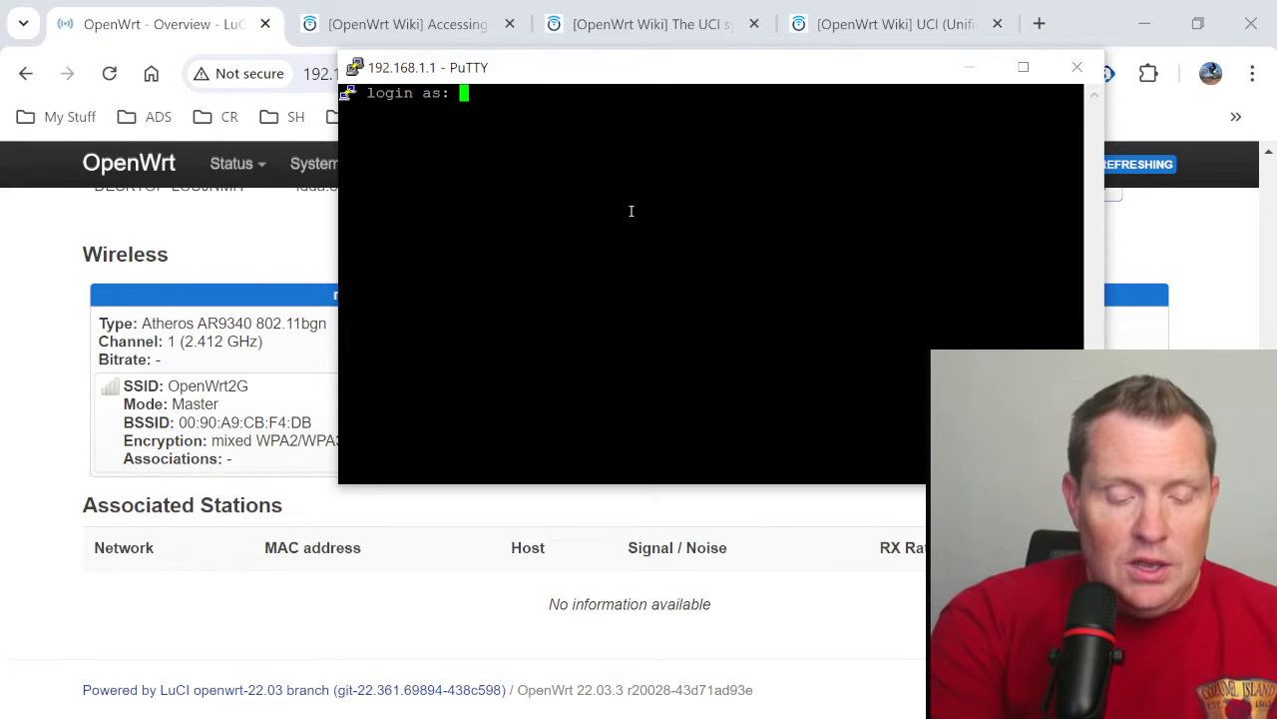
- Log in to the router's SSH session as root with the account password
type("root")
key("Return")
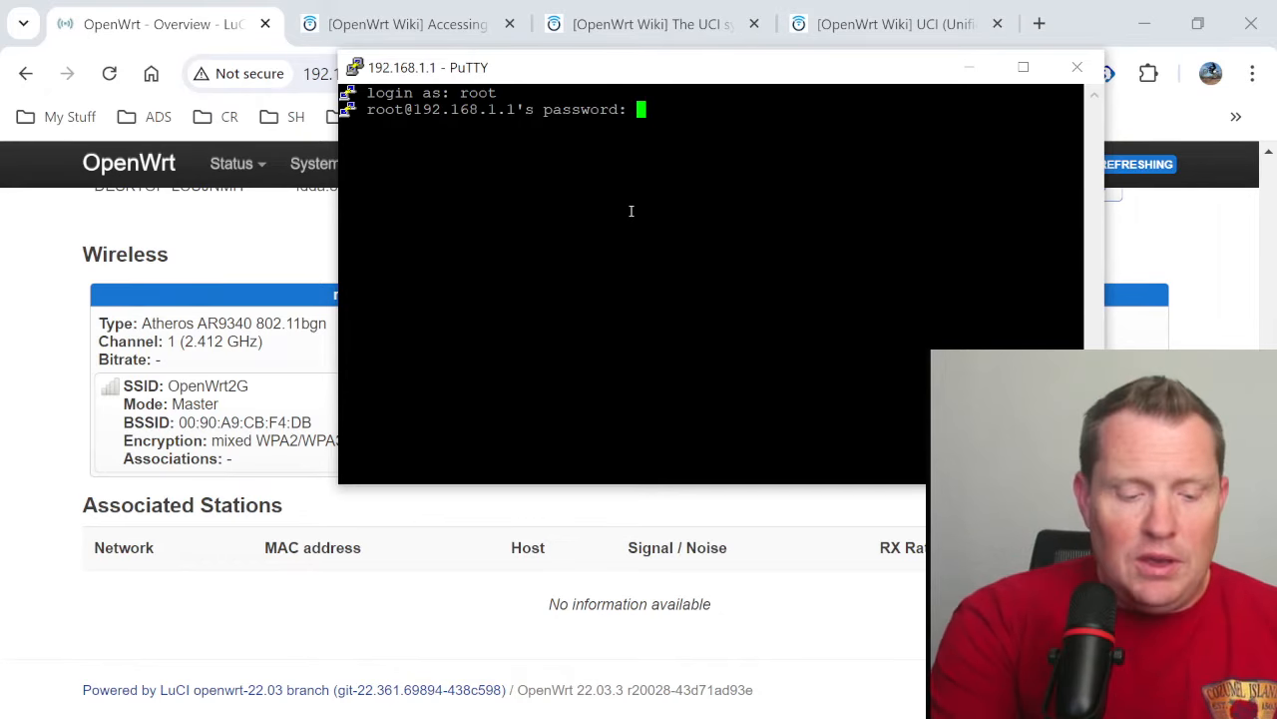
key("Return")
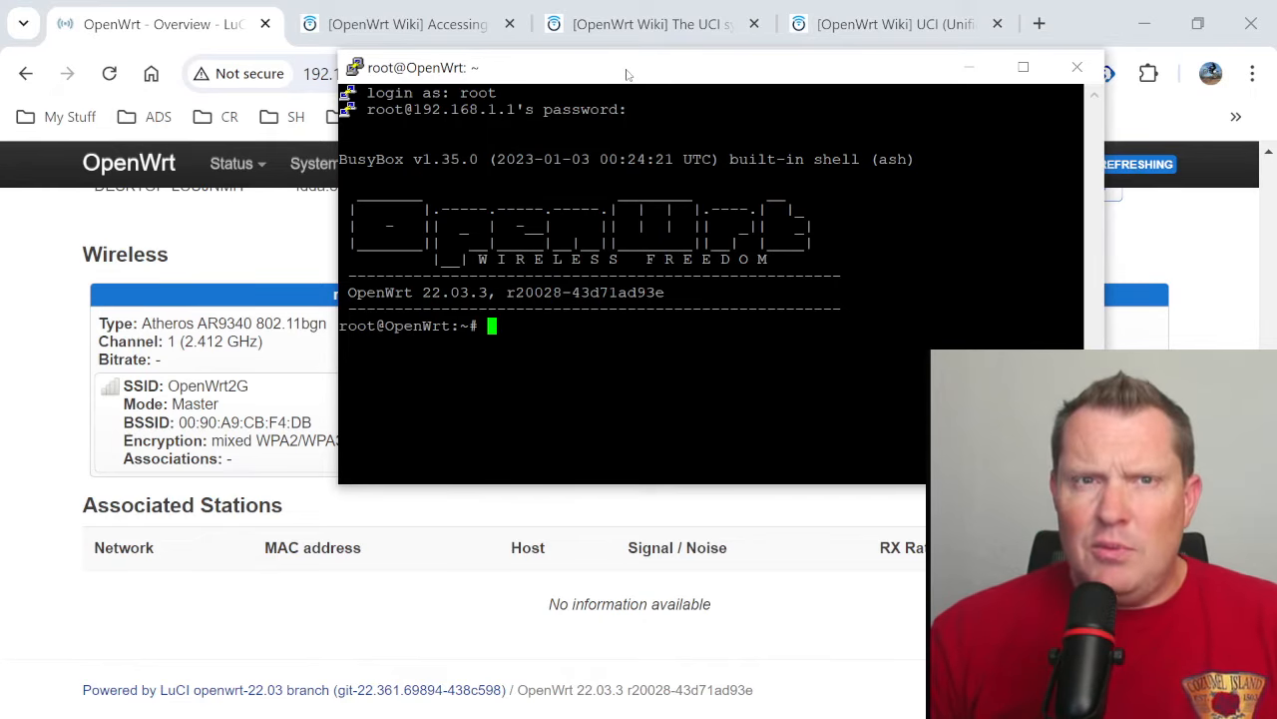
- Arrange the SSH terminal and the LuCI browser window side by side, showing the System section of the Status page
left_click_drag(639, 88, 1275, 211)
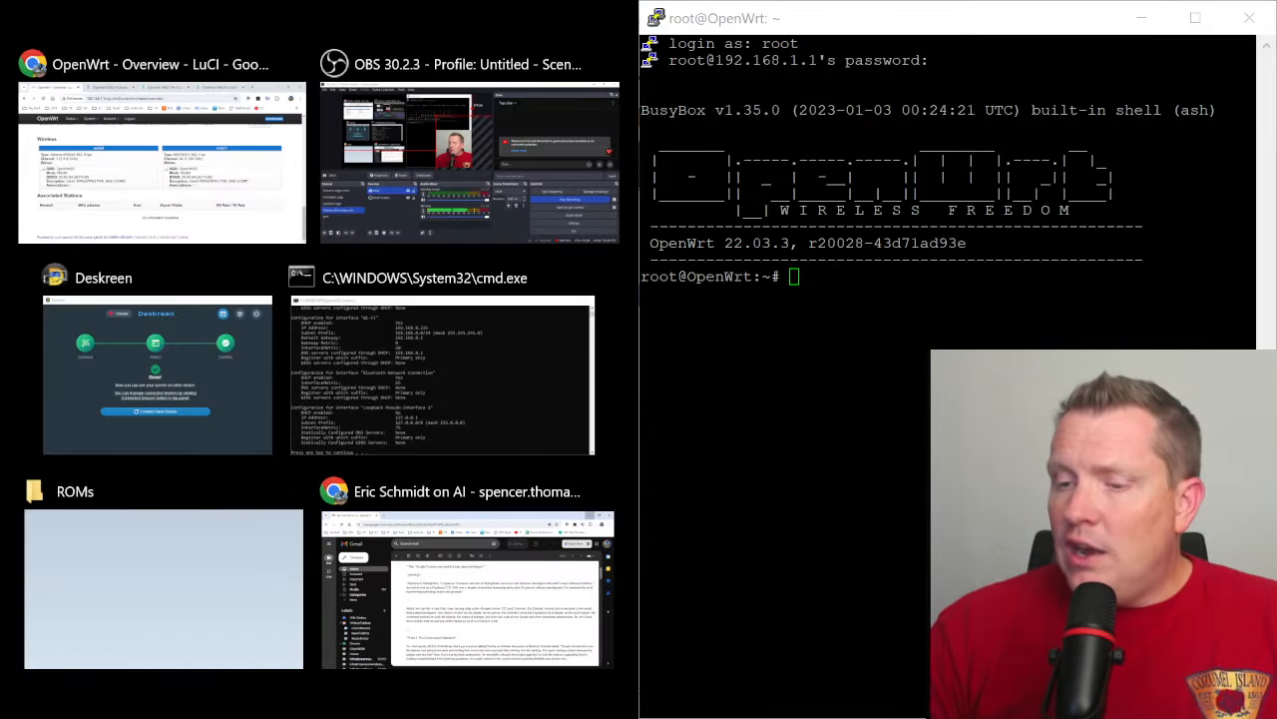
left_click(222, 213)
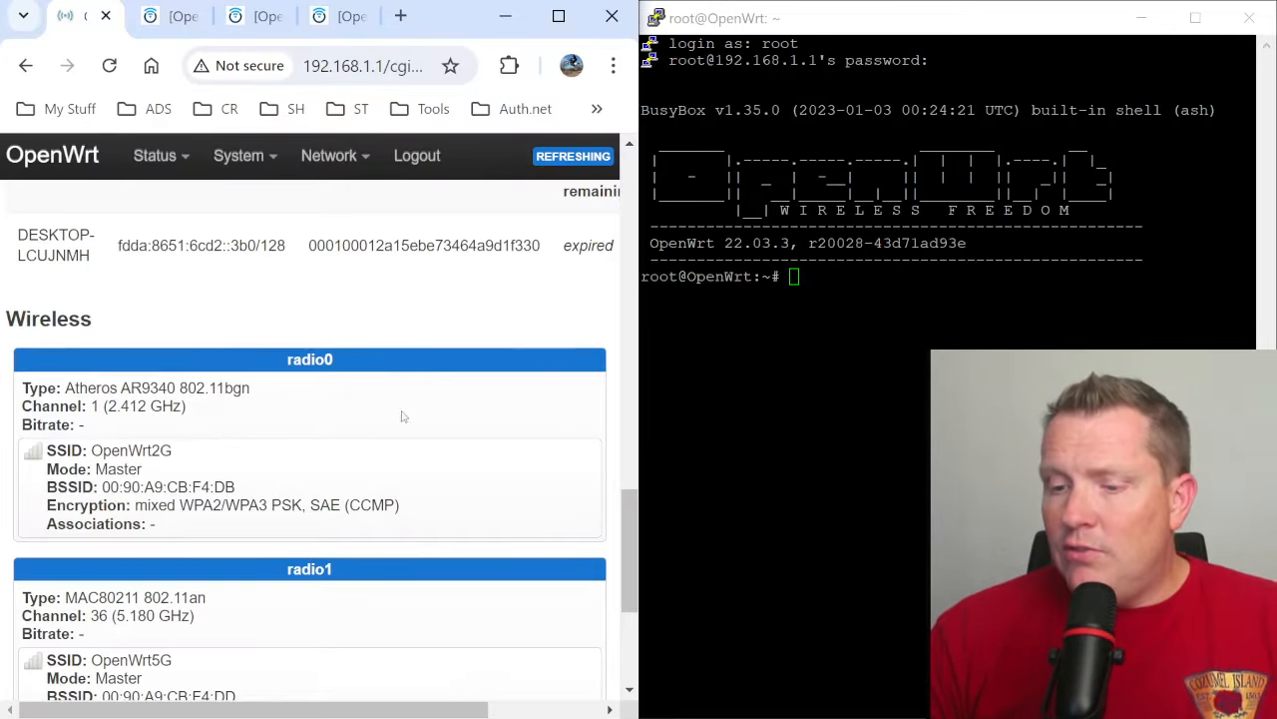
scroll(439, 404, "up", 10)
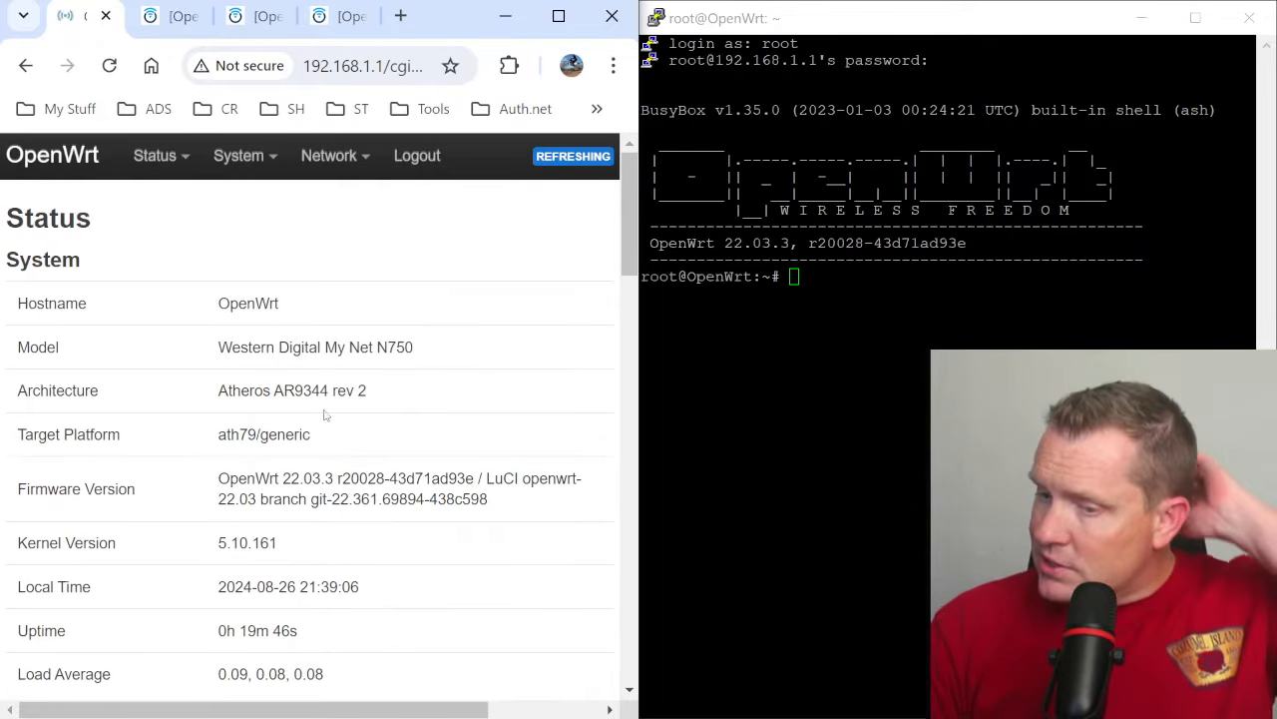
- In the SSH session, change the working directory to /etc/config and list its configuration files with ls
scroll(324, 414, "down", 10)
scroll(222, 399, "up", 3)
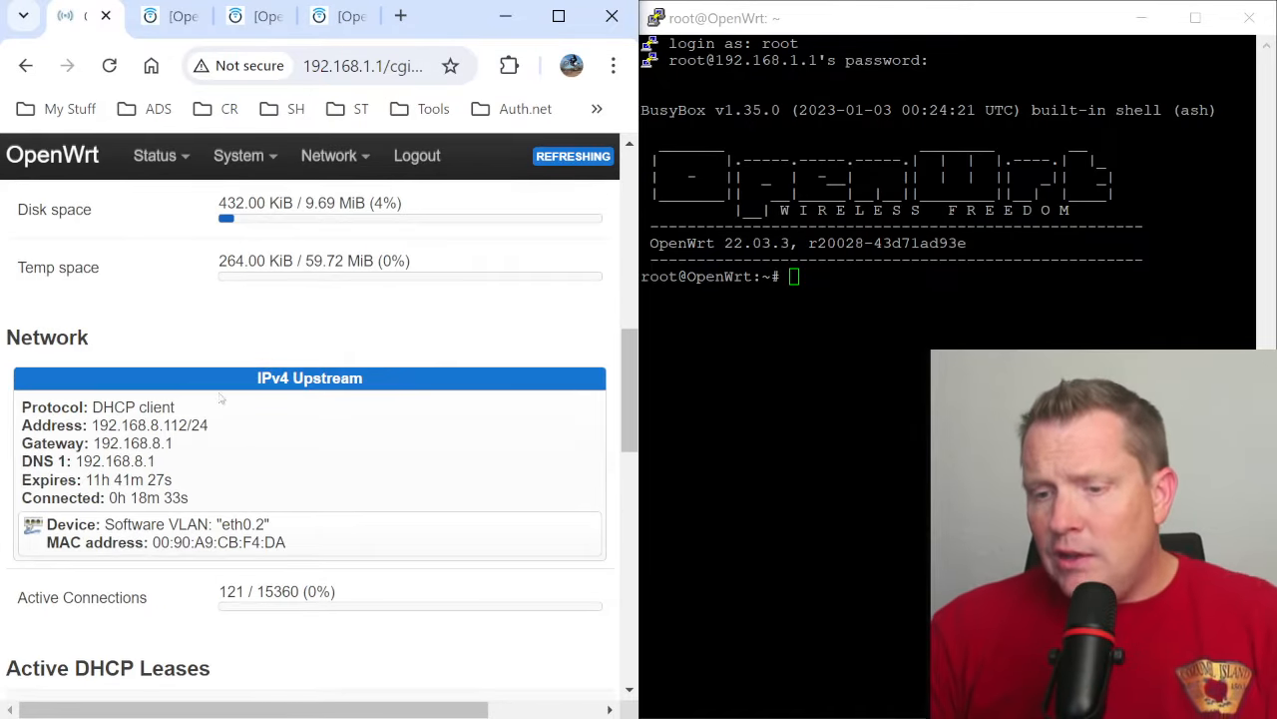
left_click(850, 421)
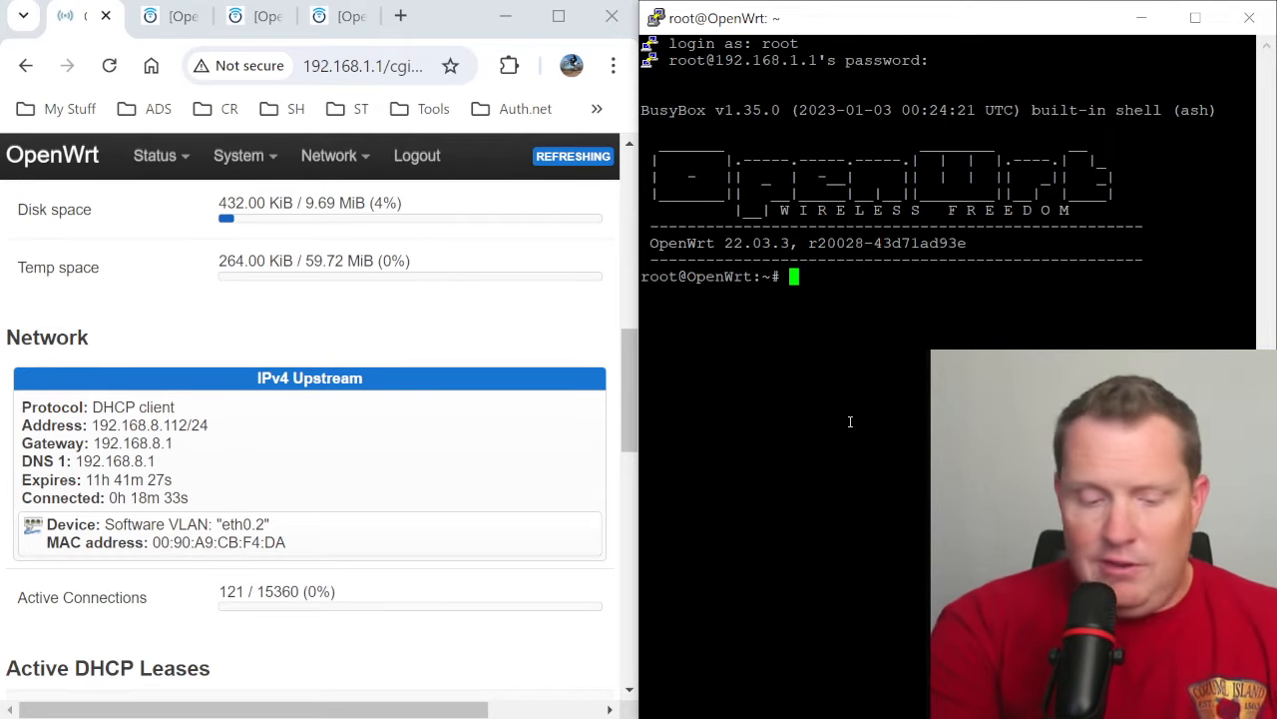
type("cd /etc/")
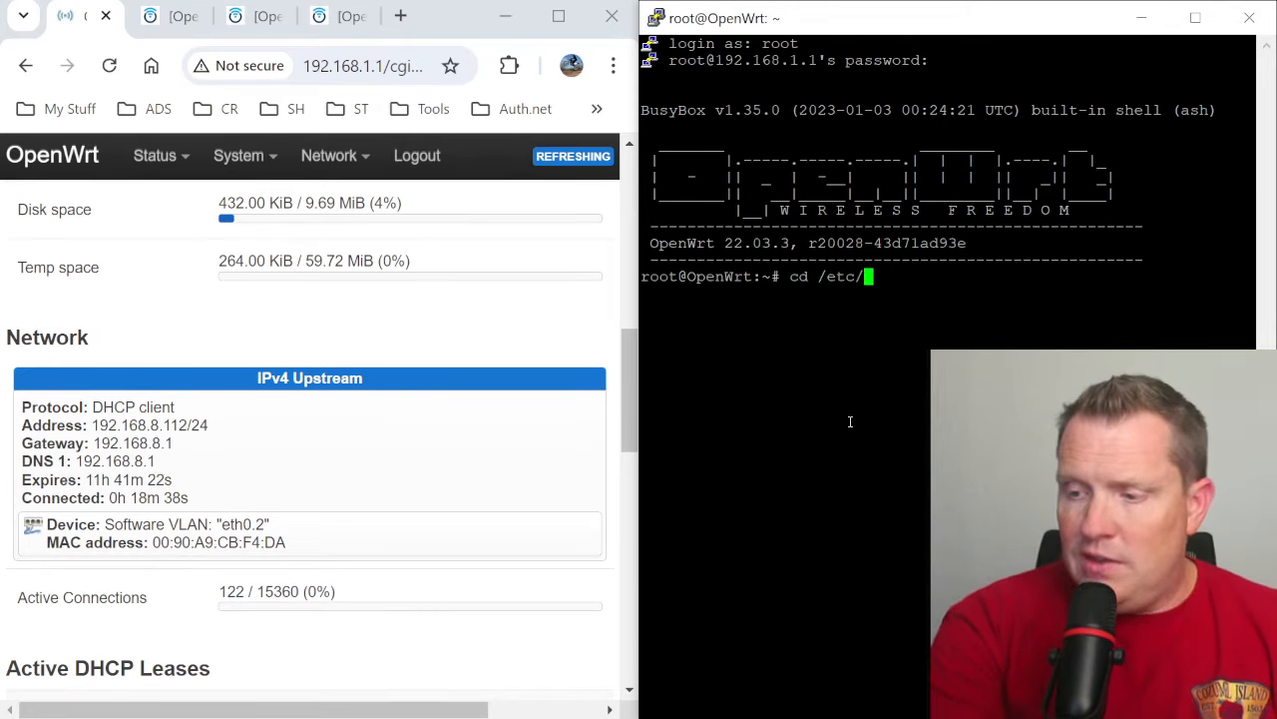
type("config")
key("Return")
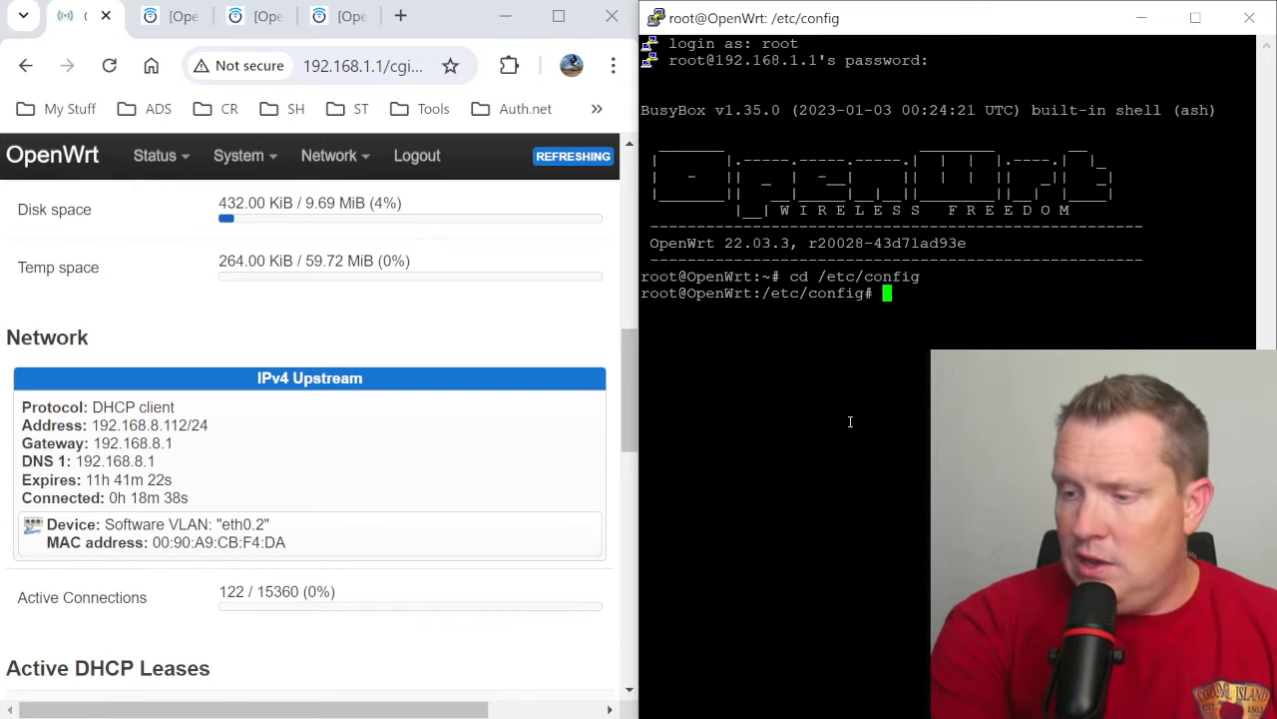
type("ls -")
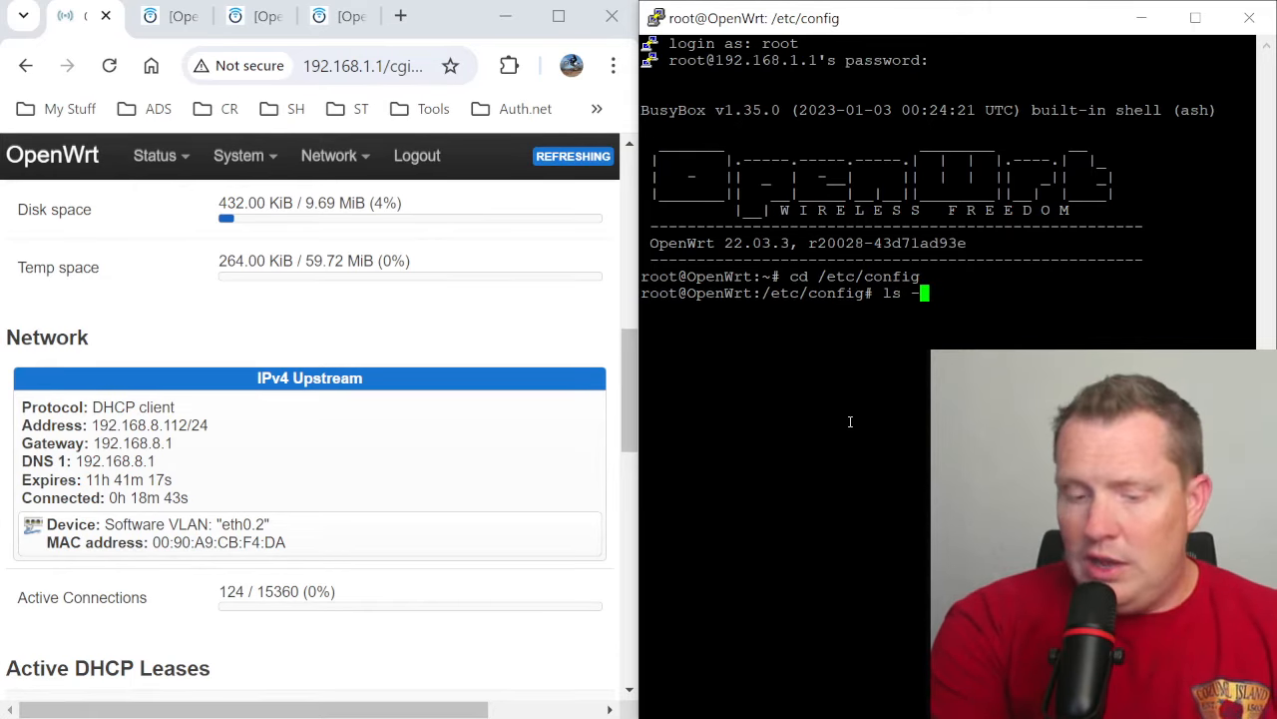
key("BackSpace")
key("BackSpace")
key("Return")
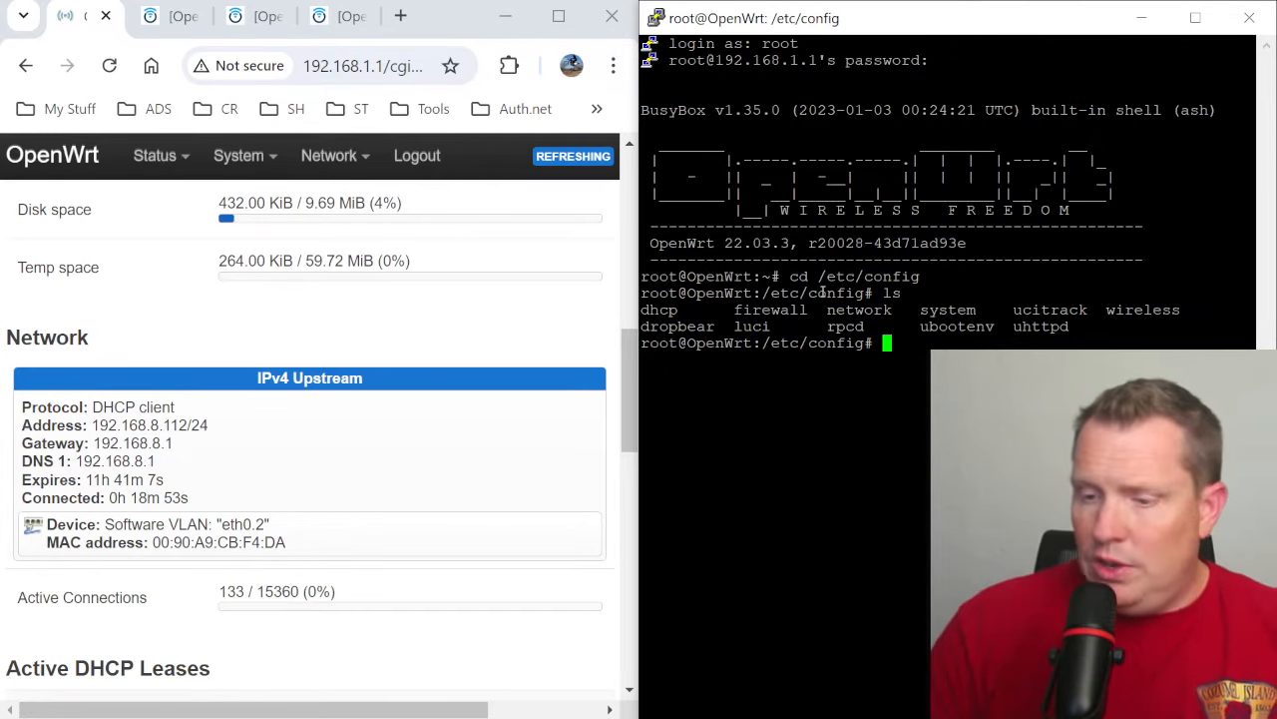
- Show the Wireless section of LuCI's Status page and print the router's wireless configuration with cat /etc/config/wireless
scroll(329, 499, "down", 5)
scroll(328, 504, "down", 2)
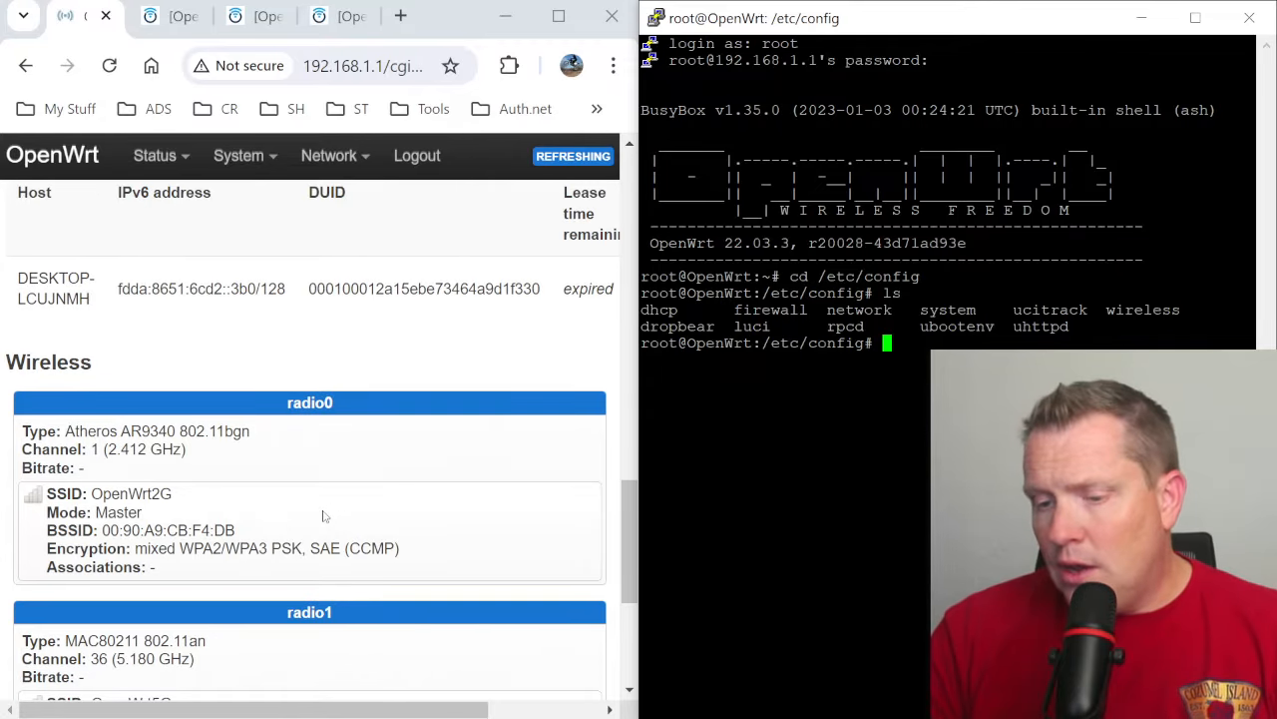
double_click(1137, 310)
type("cat /")
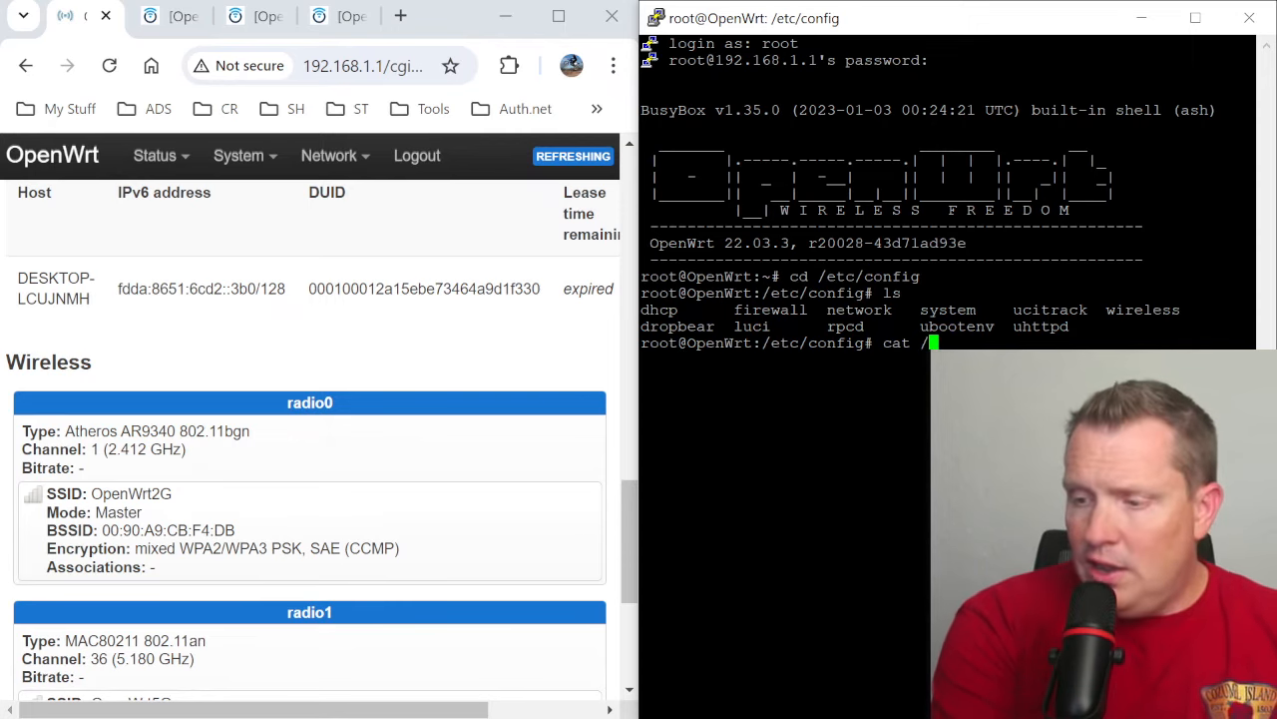
key("BackSpace")
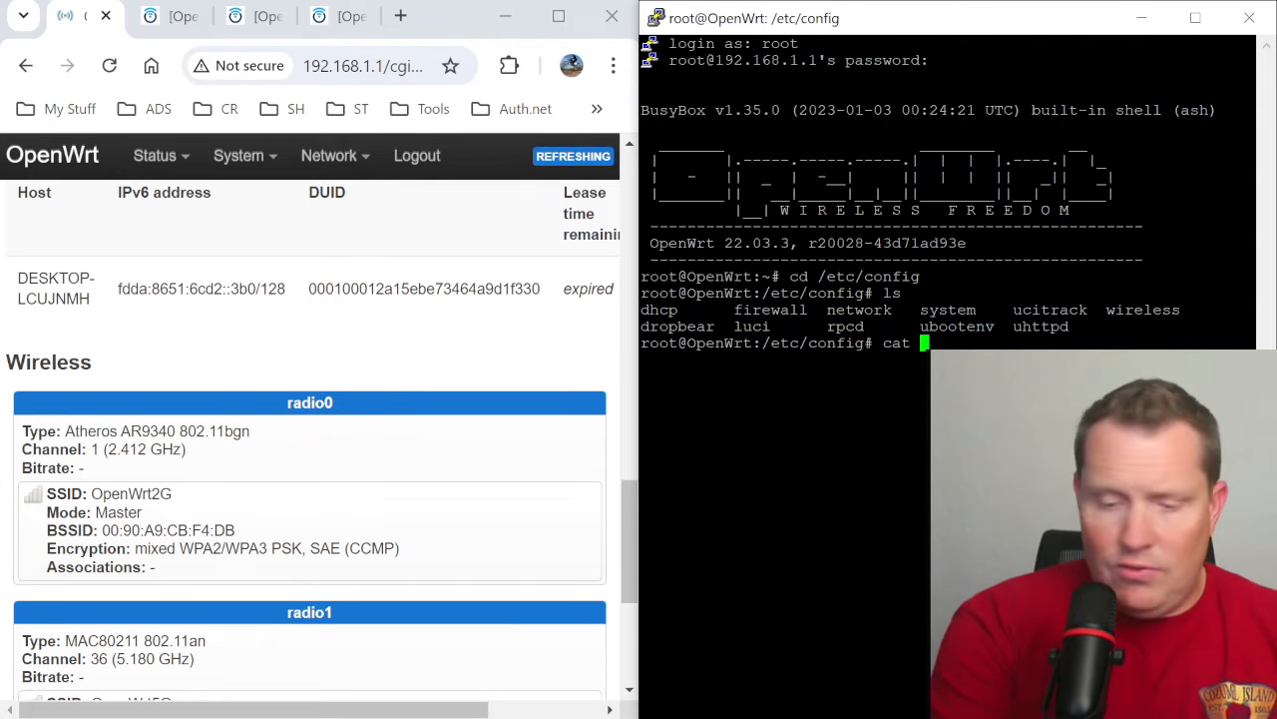
type("/etc/c")
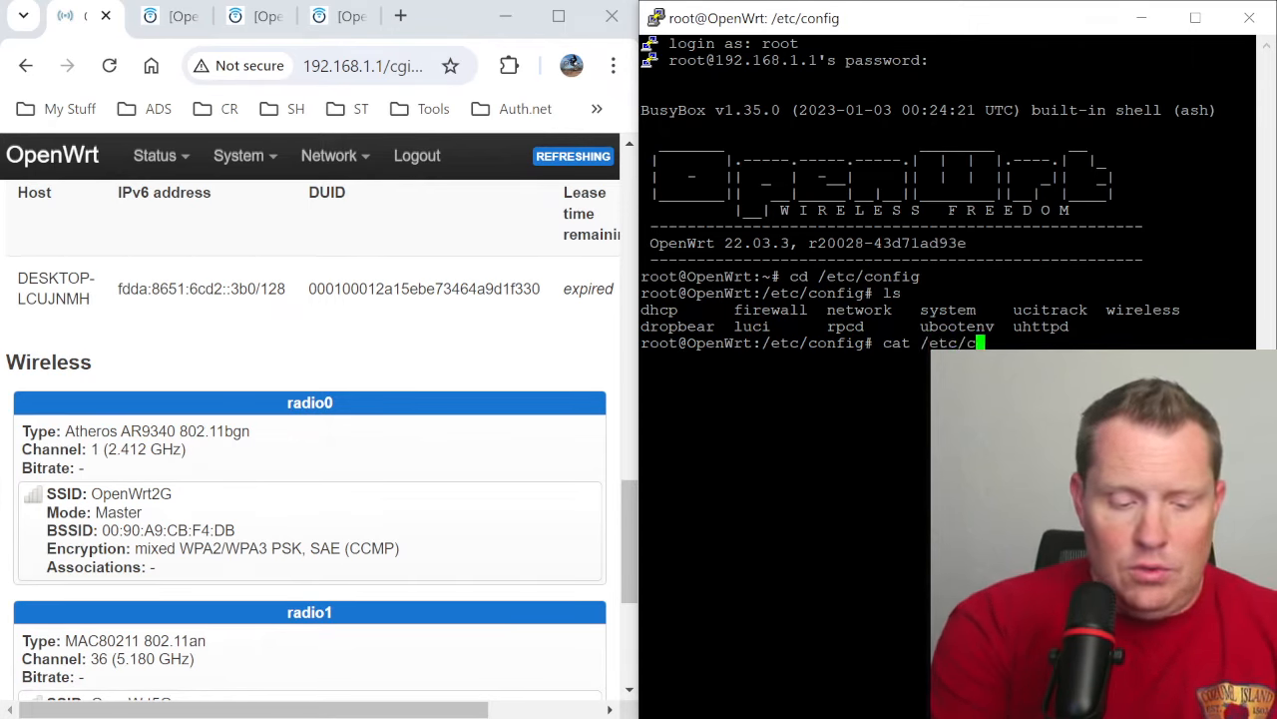
type("onfig/wireless")
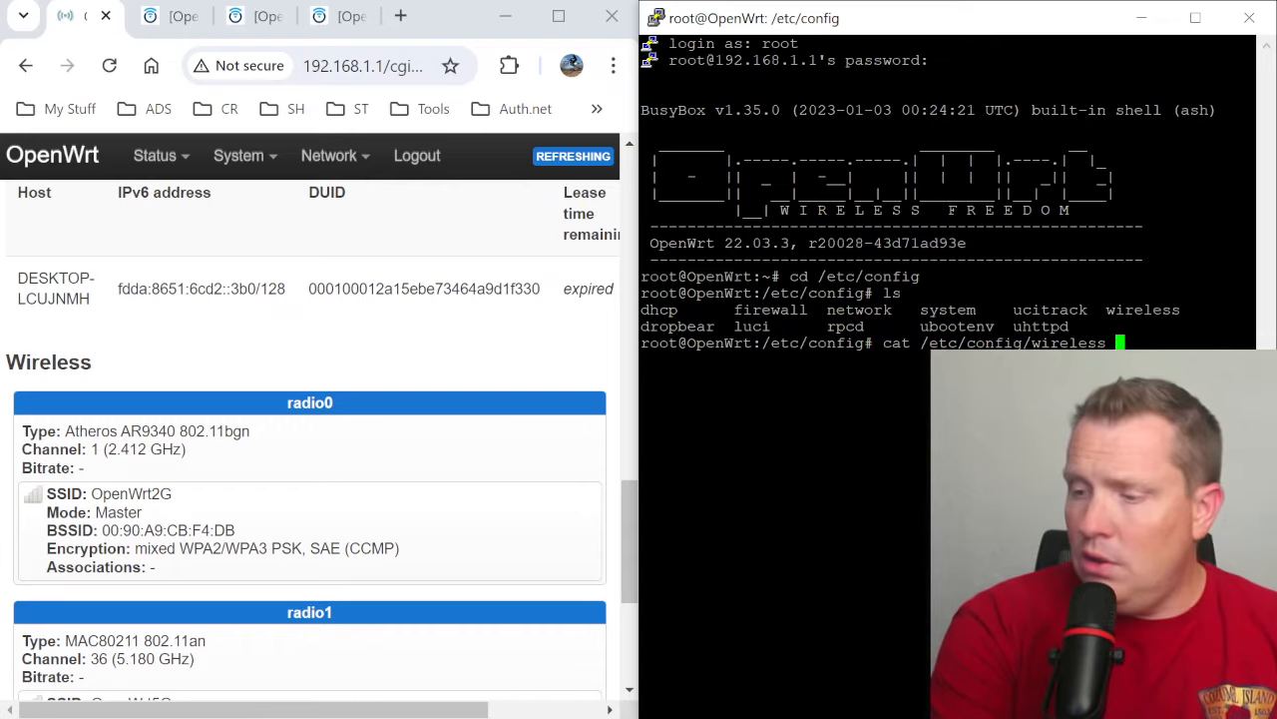
key("Return")
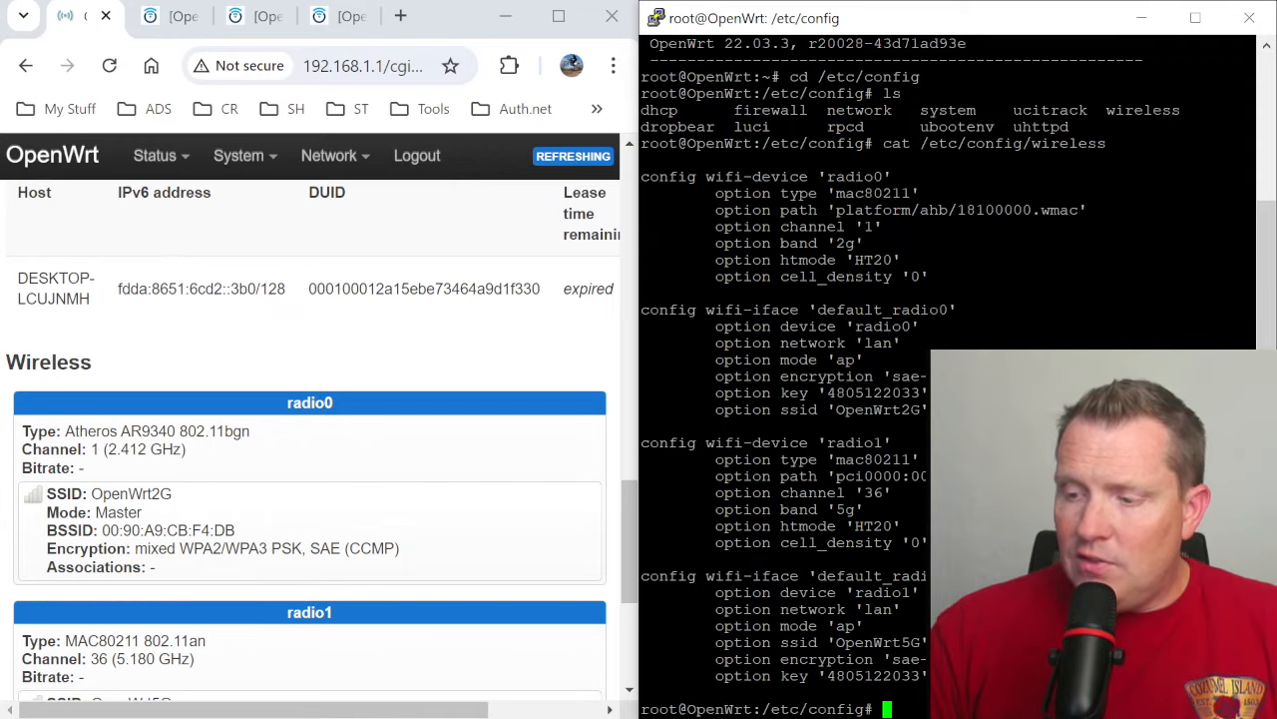
- Compare the SSID entries of default_radio0 and default_radio1 in the printed configuration with LuCI's Wireless Overview
scroll(948, 369, "up", 4)
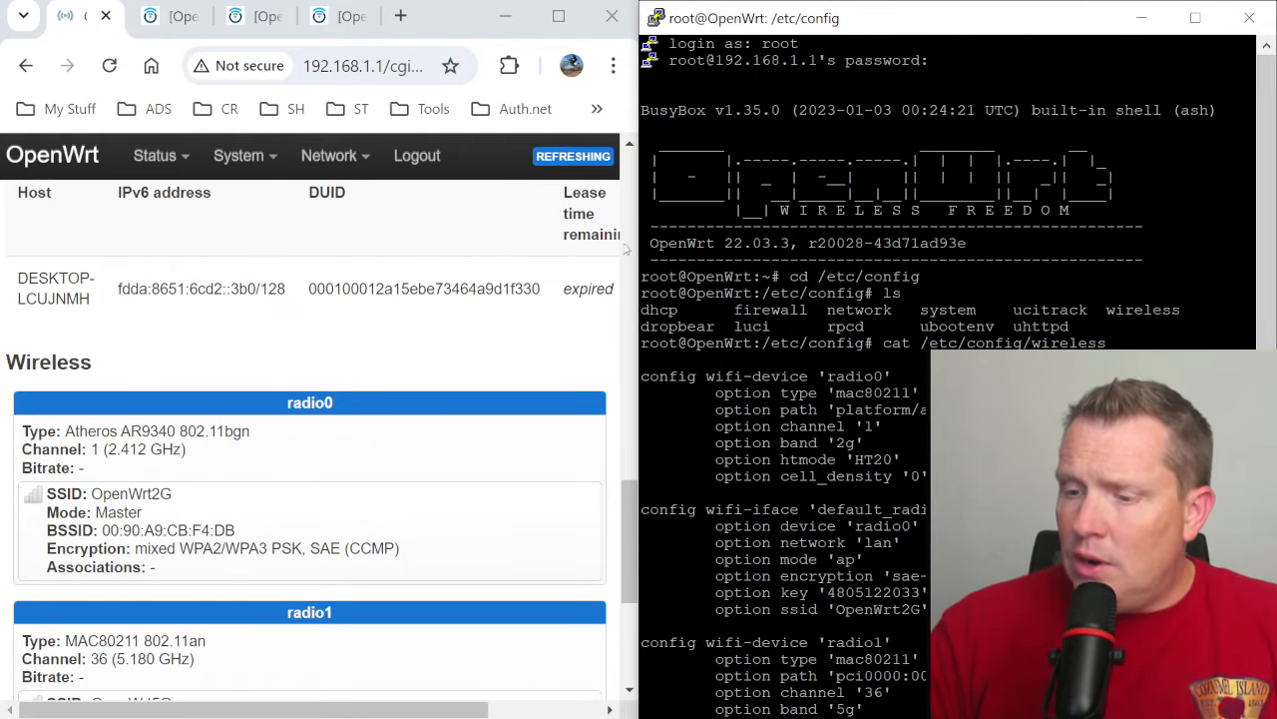
left_click(1142, 18)
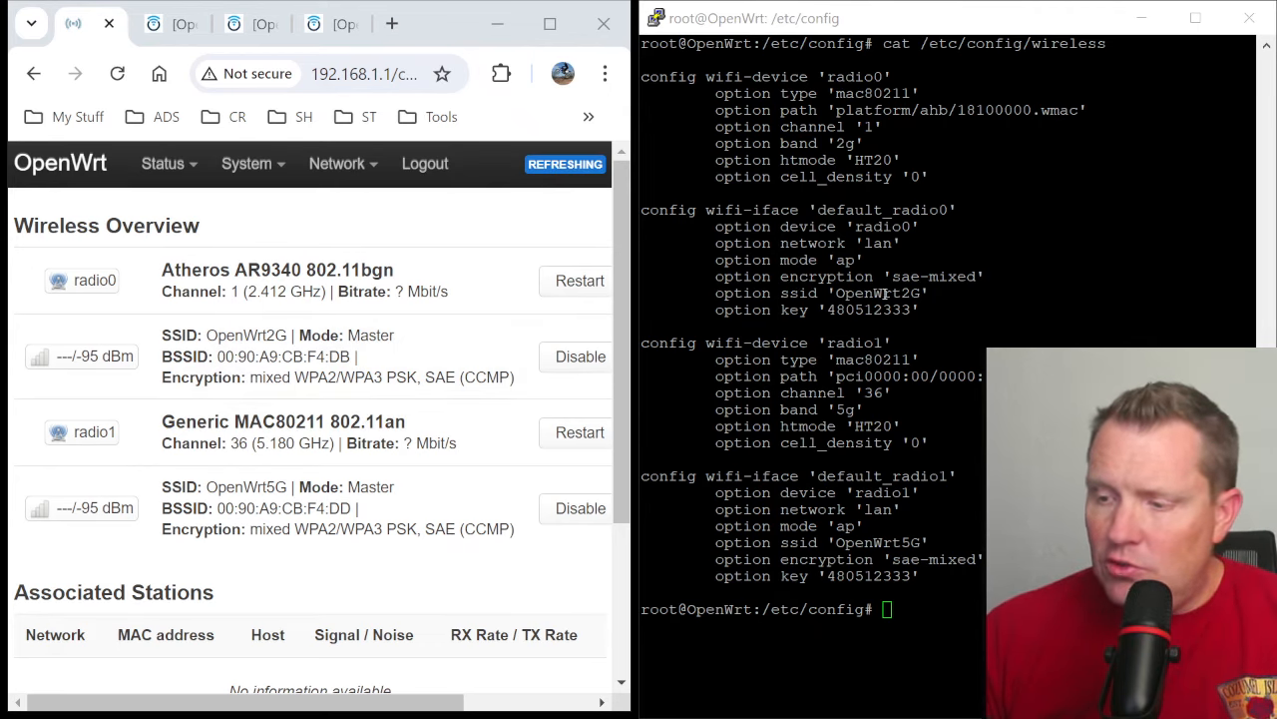
double_click(878, 292)
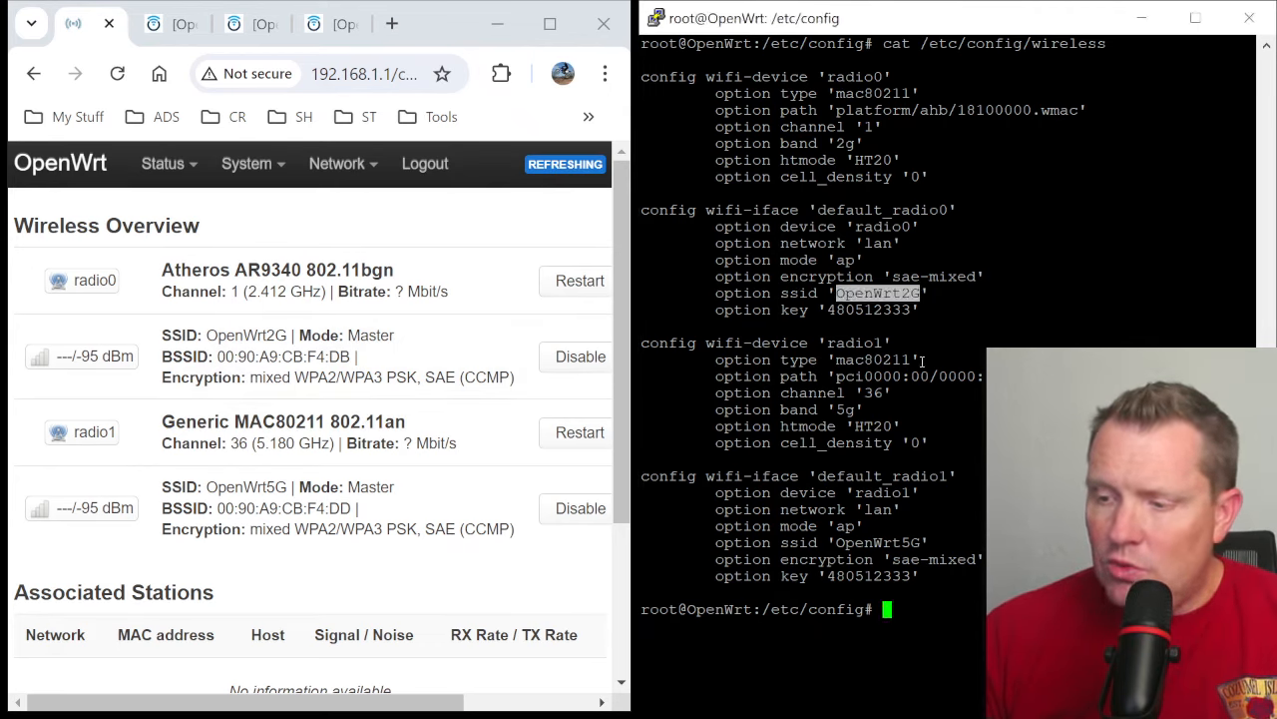
double_click(878, 541)
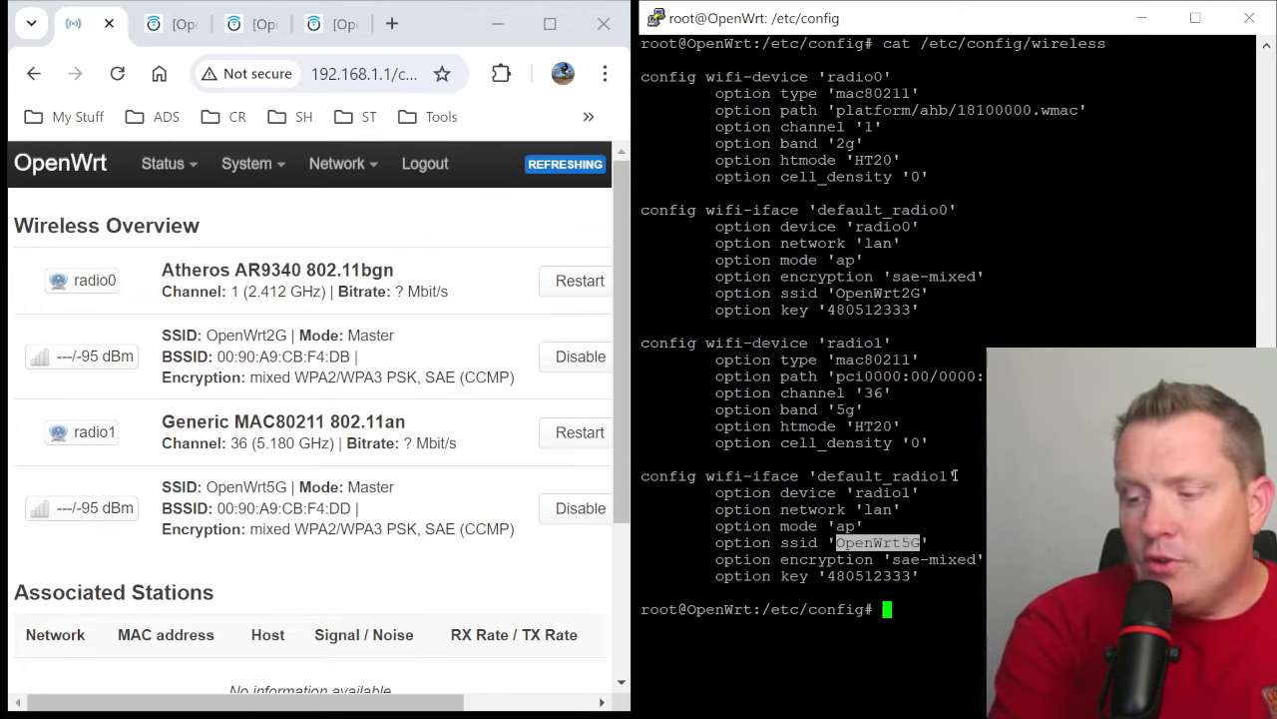
- Run uci --help, swap the sides of the terminal and browser windows, and review the available uci commands
type("uci --help")
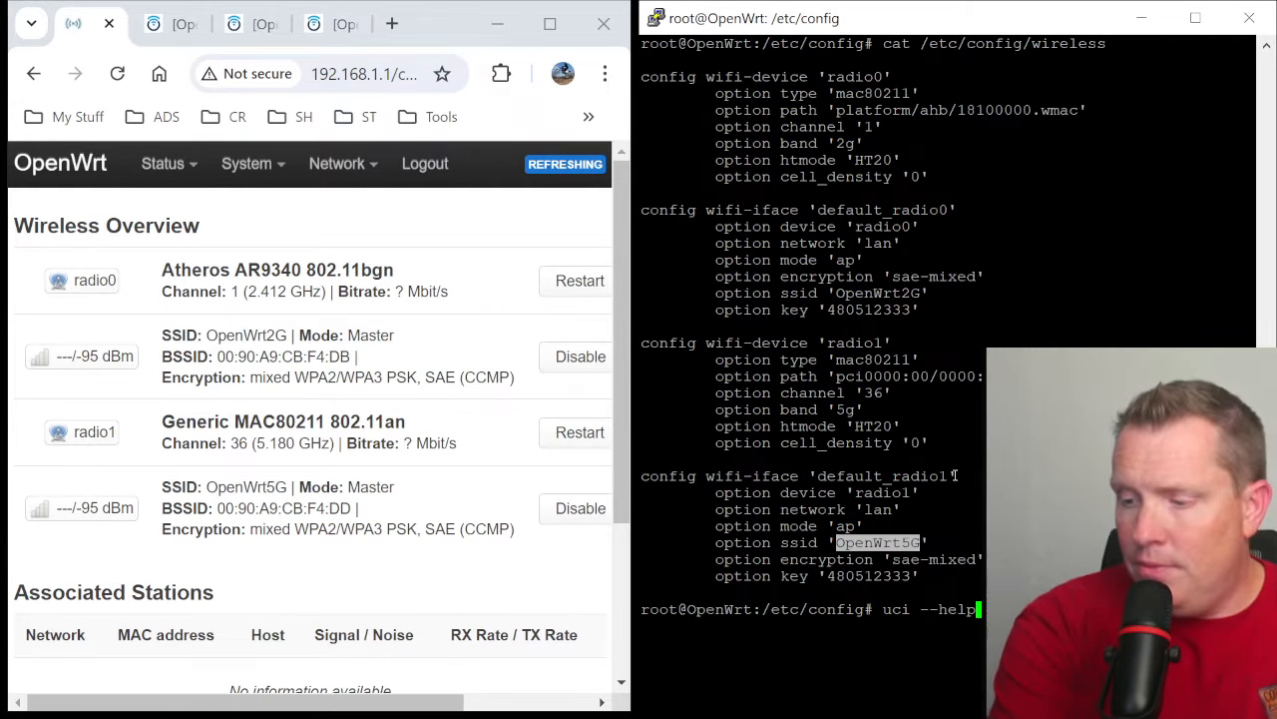
key("Return")
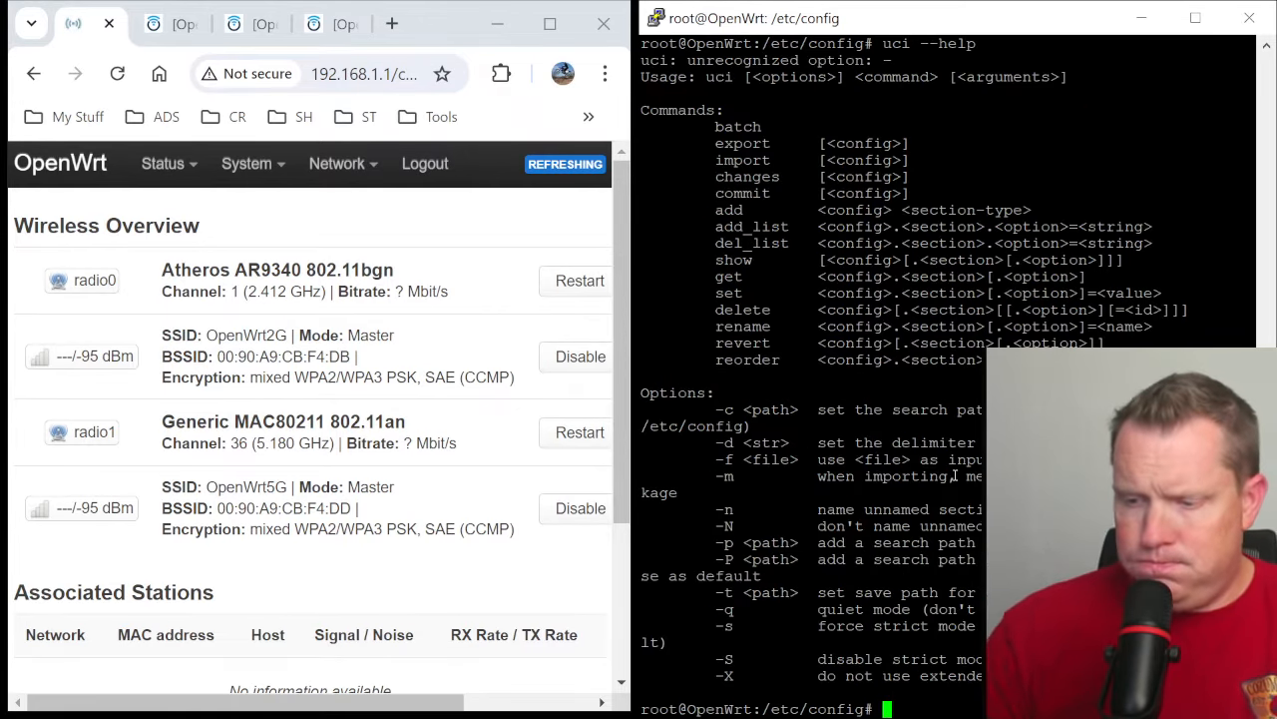
left_click_drag(499, 22, 1276, 150)
left_click(213, 194)
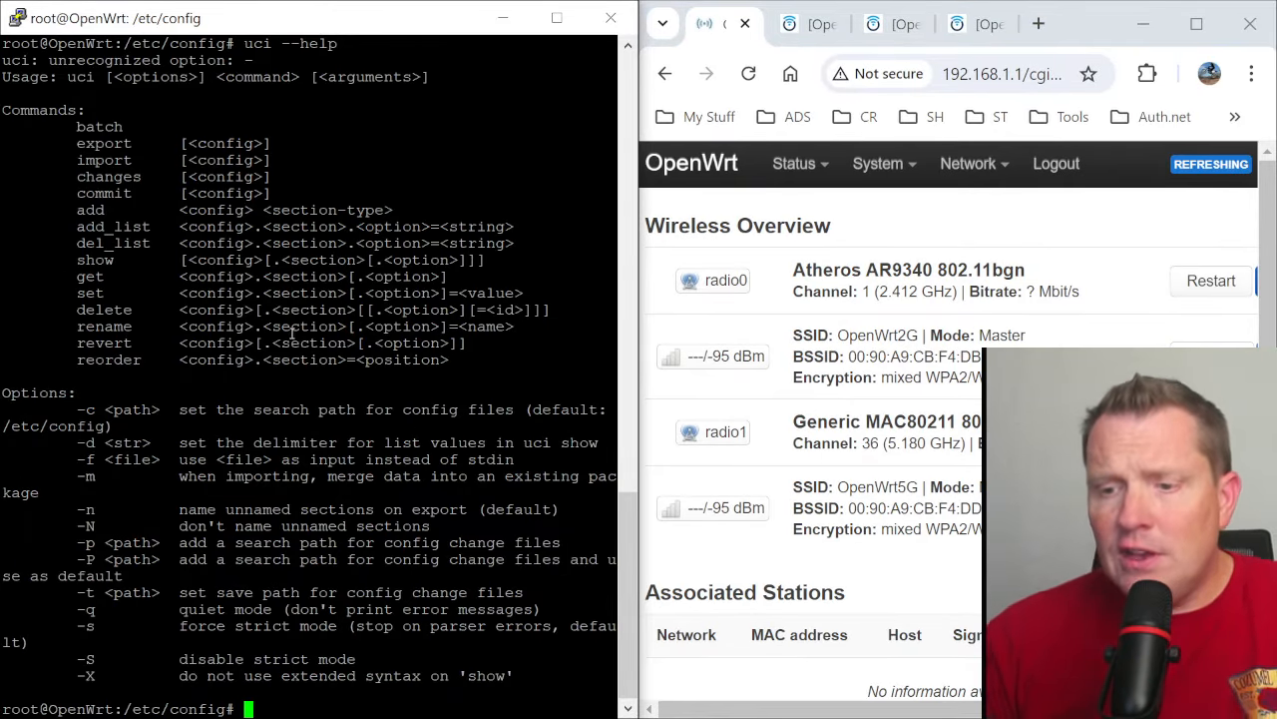
scroll(295, 335, "up", 7)
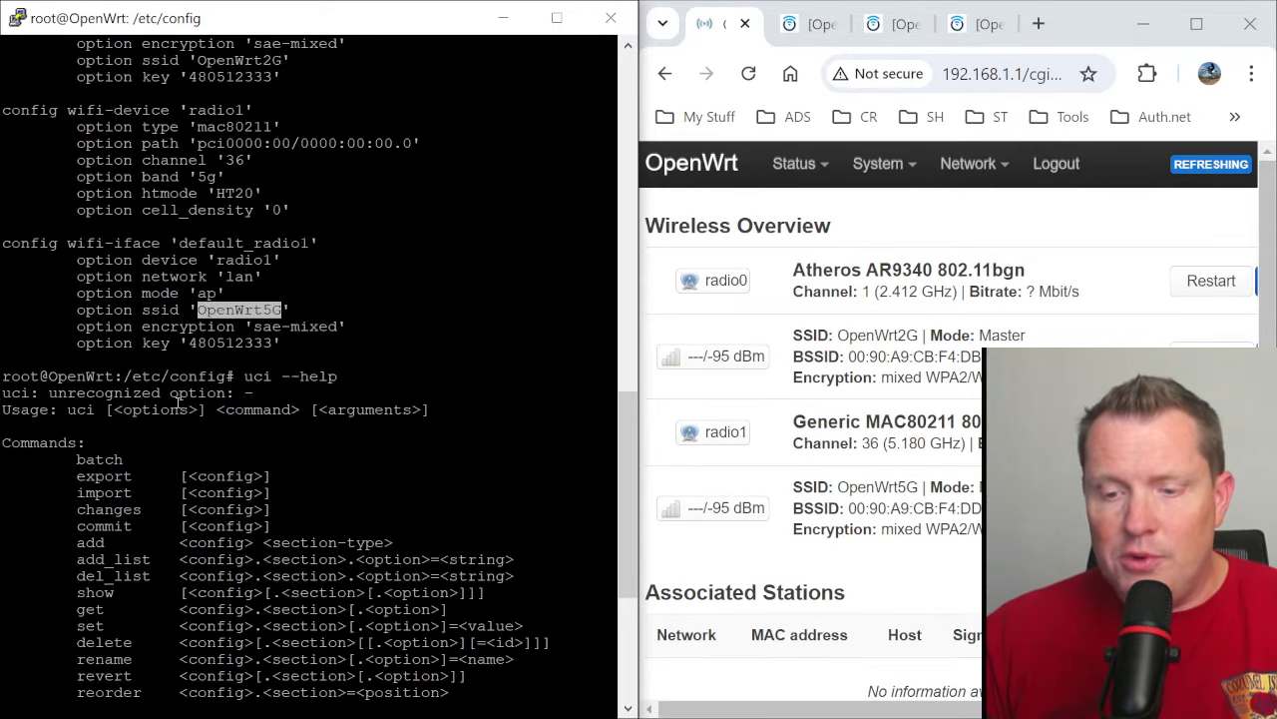
scroll(238, 423, "down", 7)
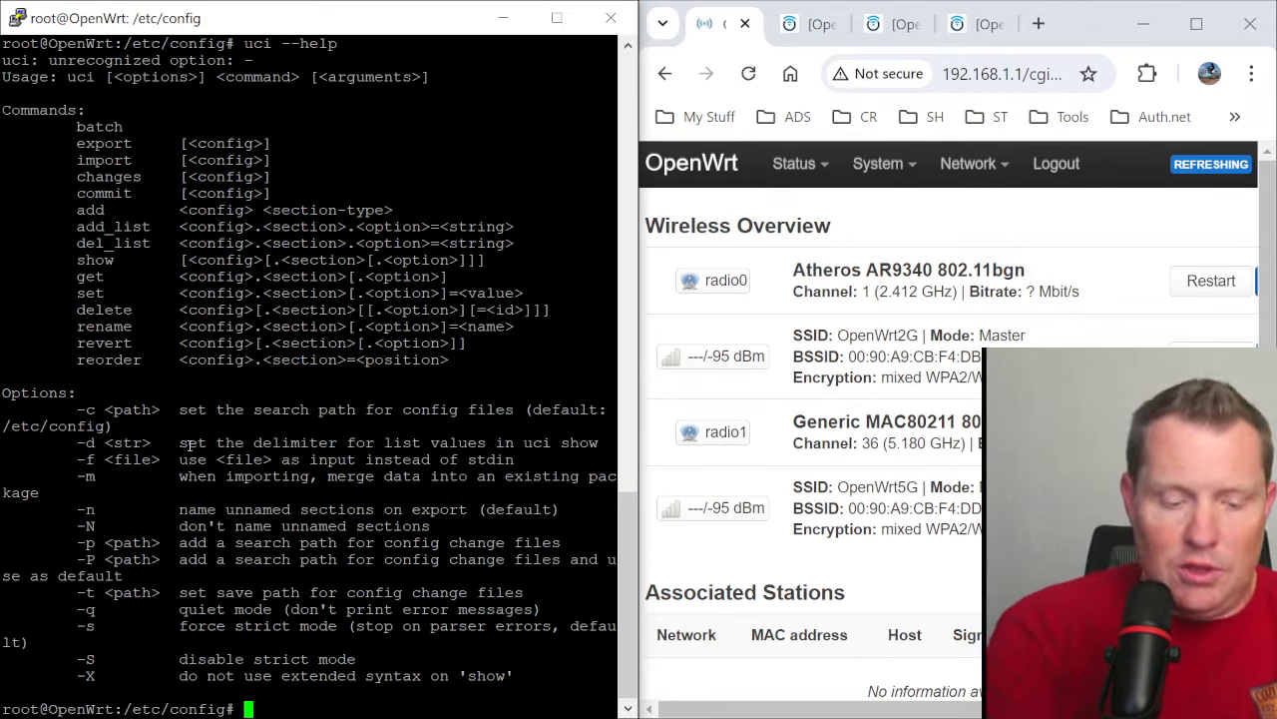
- List all wireless settings in UCI notation with uci show wireless
type("uci sho")
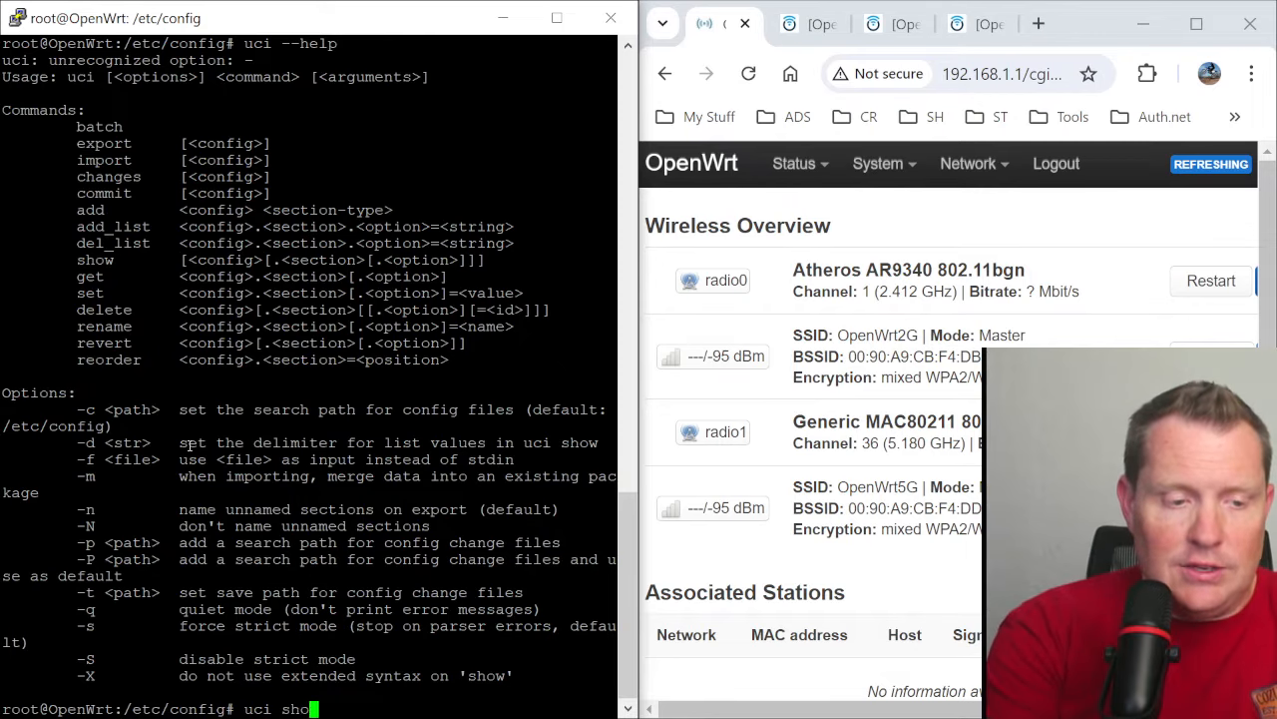
type("w wireless")
key("Return")
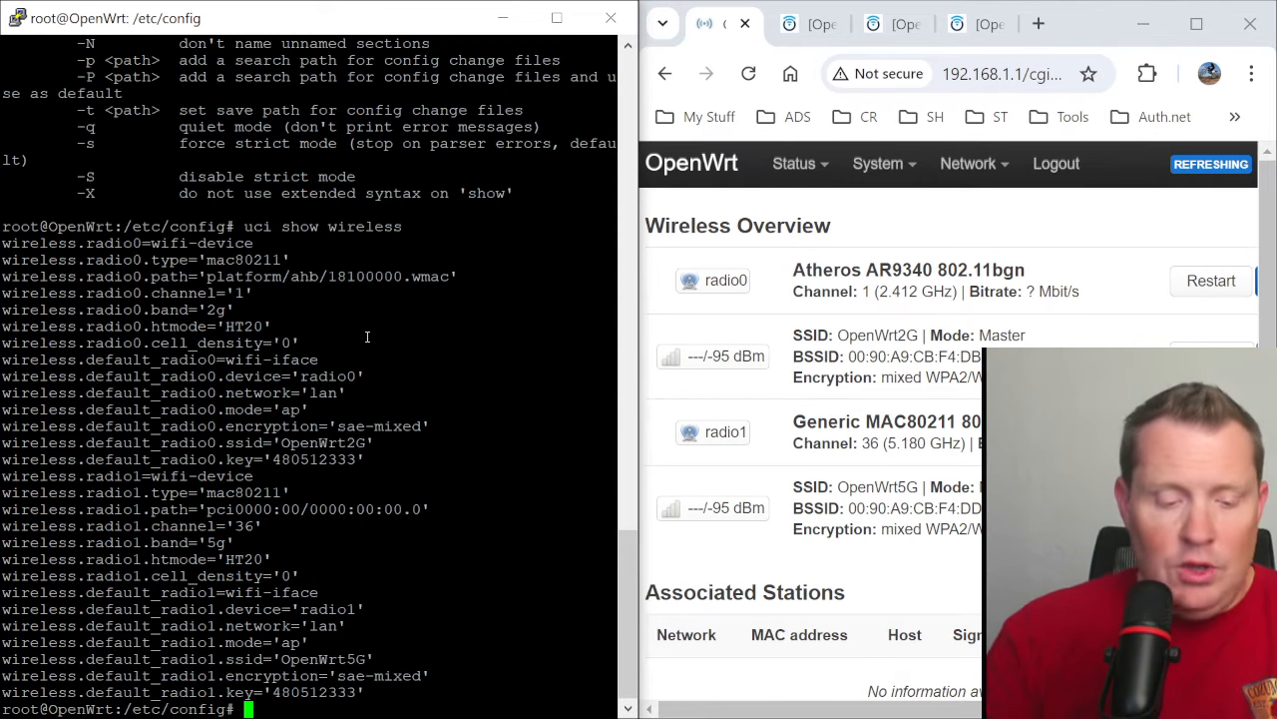
- Try to query the entire wireless configuration with uci get wireless
type("uci")
type("ge")
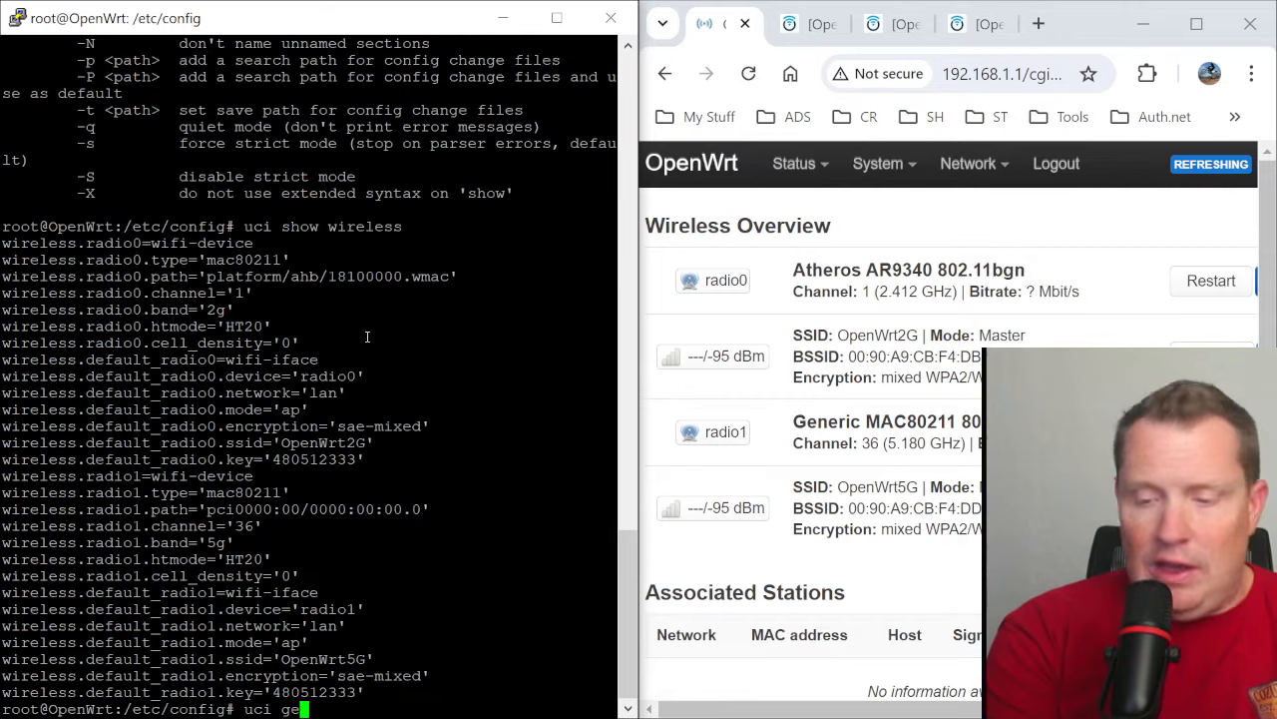
type("t wireless")
key("Return")
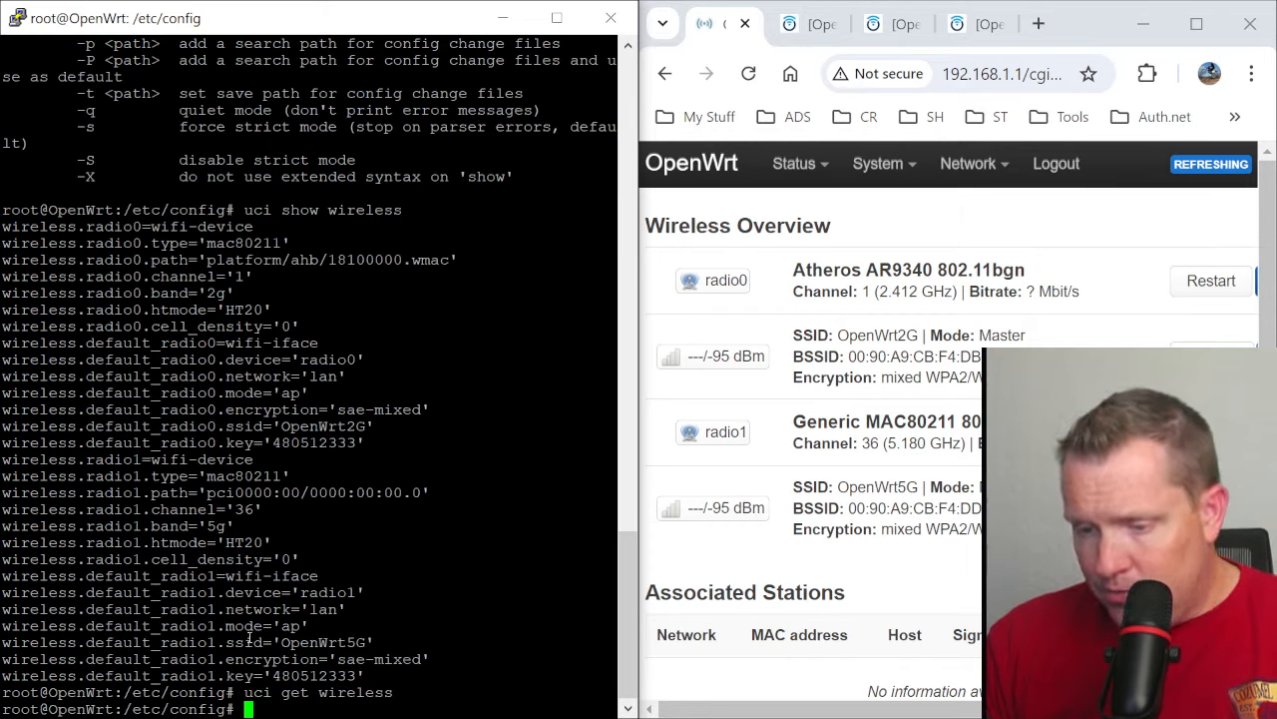
- Query the 5 GHz network's SSID with uci get wireless.default_radio1.ssid, copying the option path from the settings listing
left_click_drag(270, 642, 3, 642)
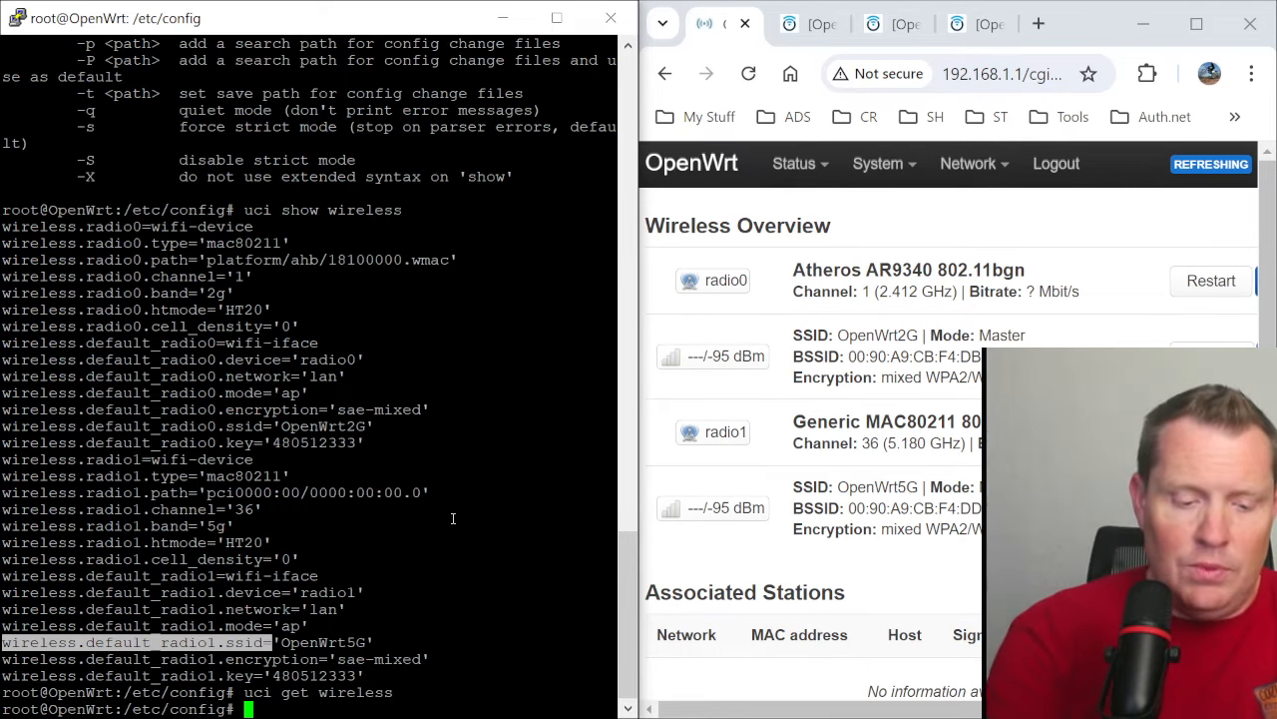
type("uci get")
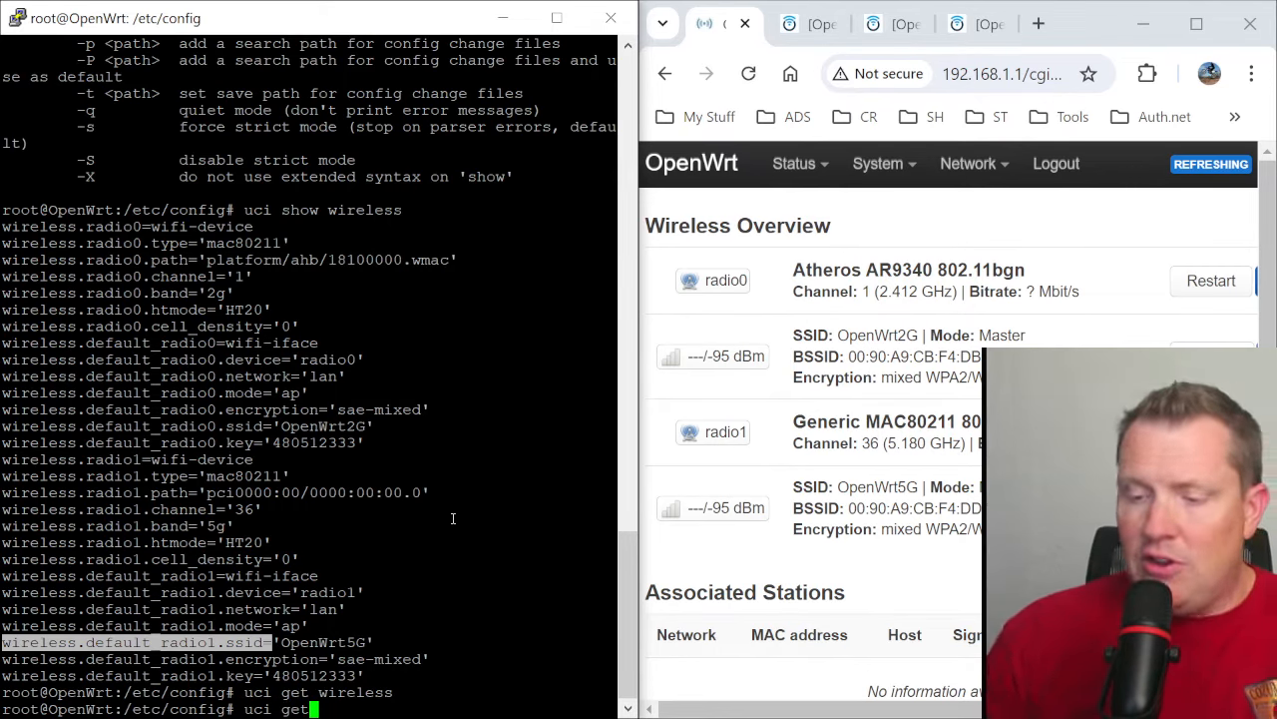
right_click(452, 518)
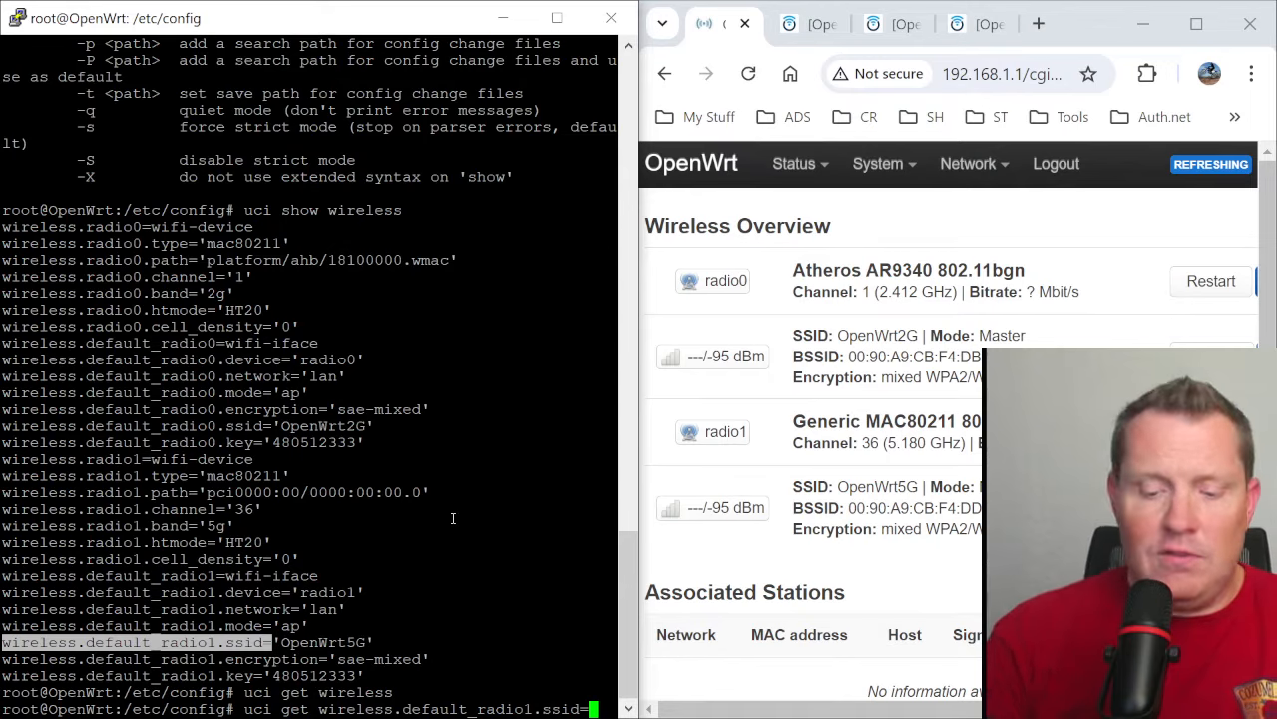
key("BackSpace")
key("Return")
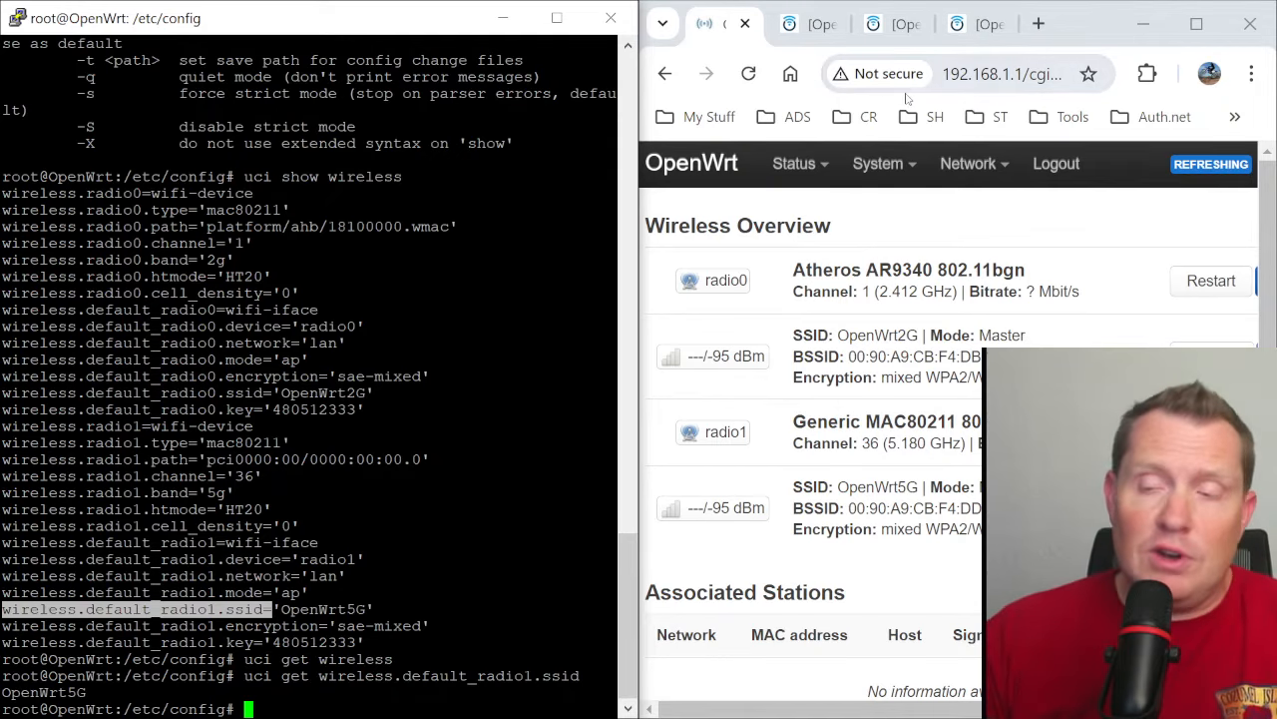
- Recall the SSID query in the terminal and change it into uci set wireless.default_radio1.ssid
mouse_move(820, 30)
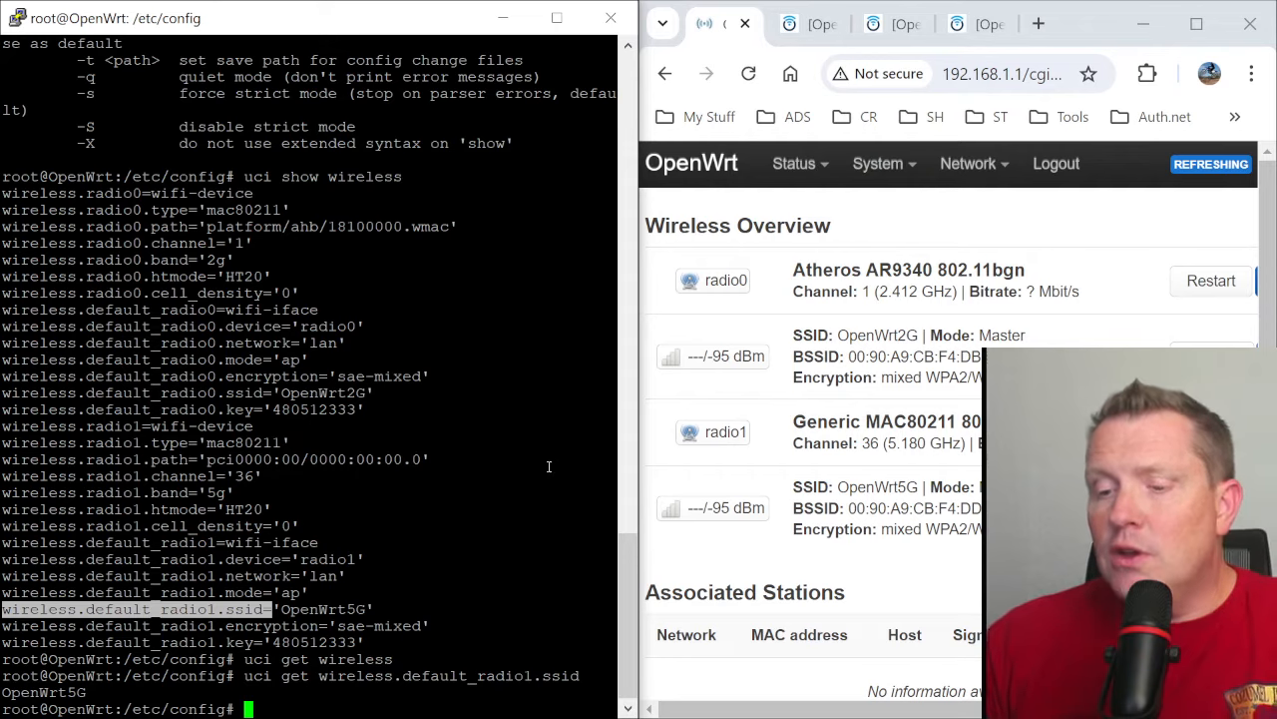
left_click(434, 513)
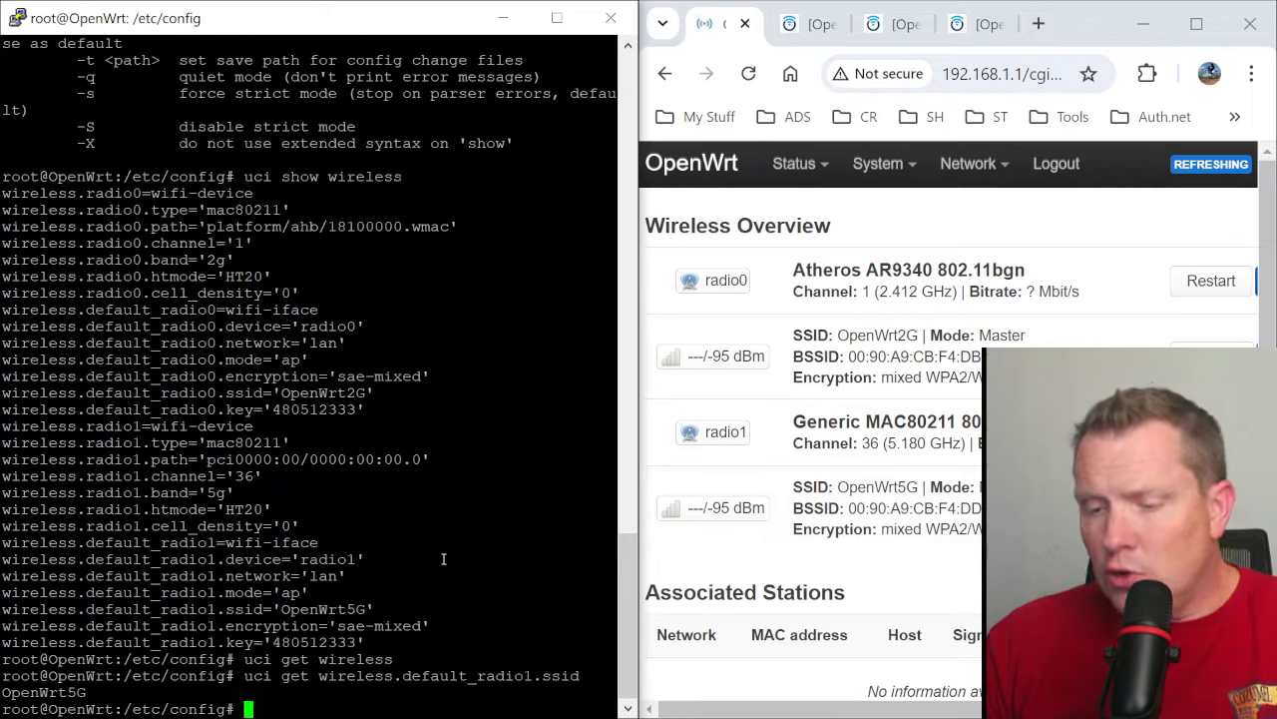
key("Up")
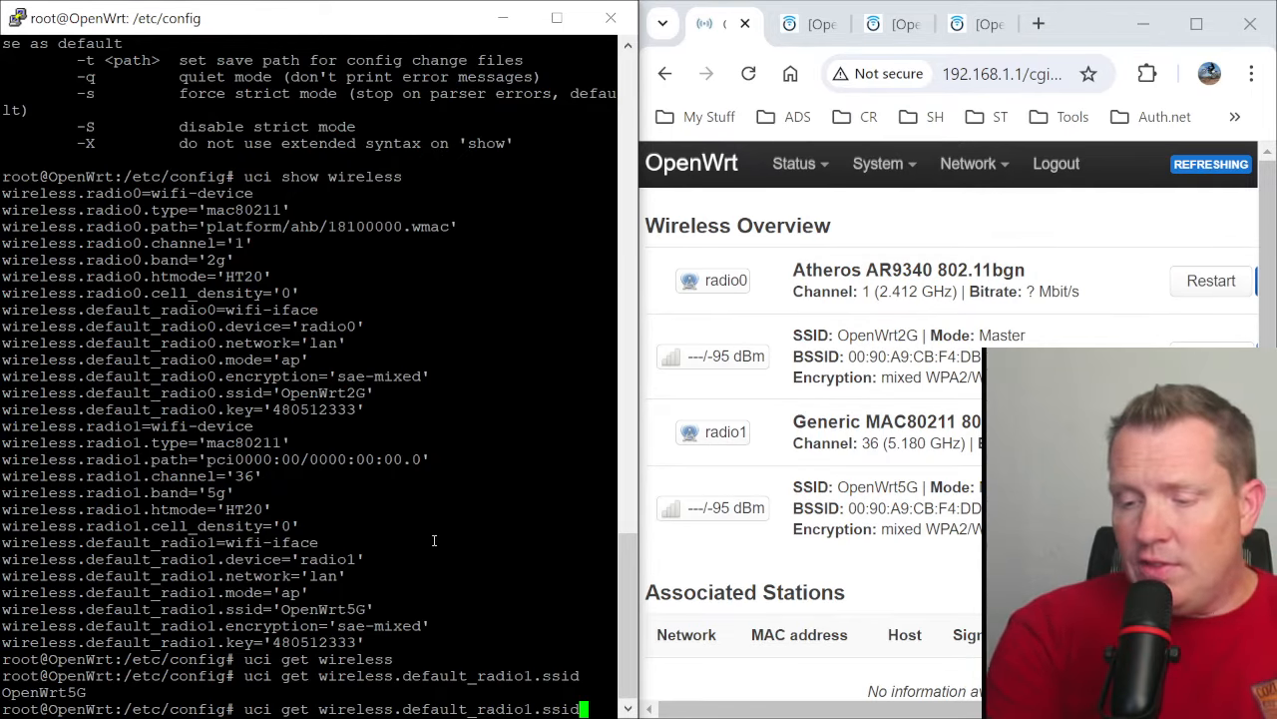
key("Left")
key("Left")
key("Left")
key("Left")
key("Left")
key("Left")
key("Left")
key("Left")
key("Left")
key("Left")
key("Left")
key("Left")
key("Left")
key("Left")
key("Left")
key("Left")
key("Left")
key("Left")
key("Left")
key("Left")
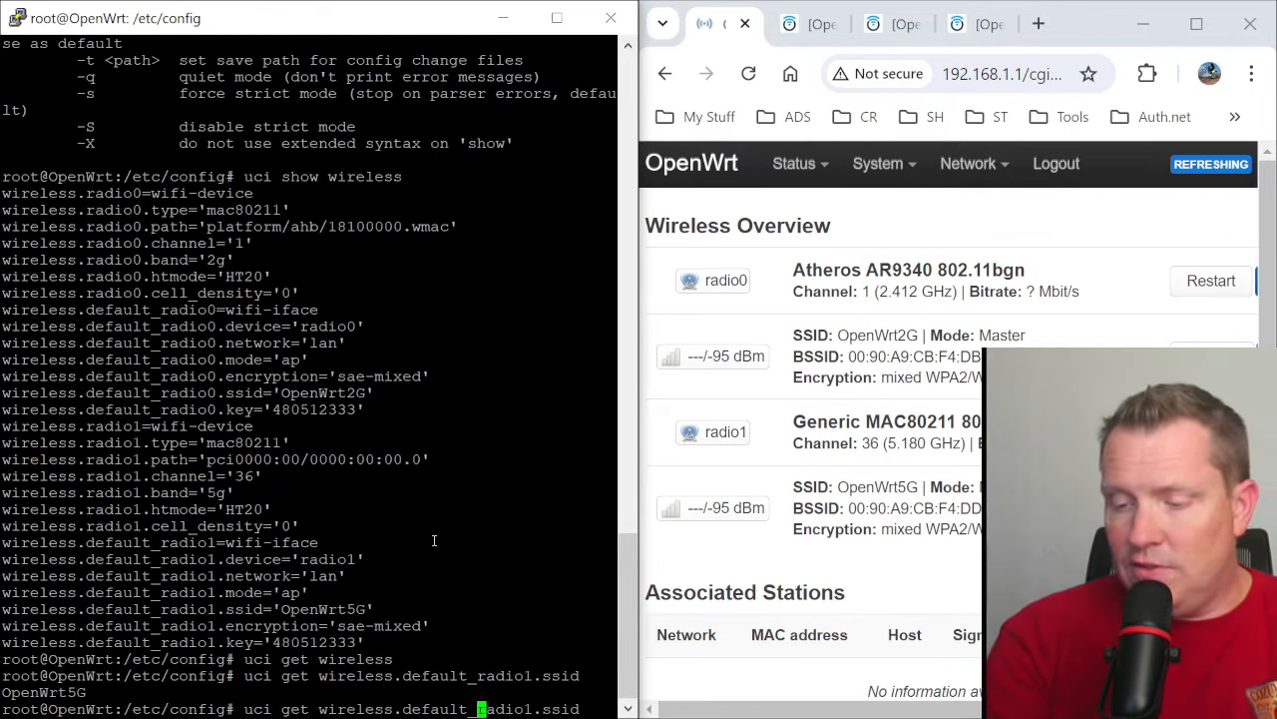
key("Left")
key("BackSpace")
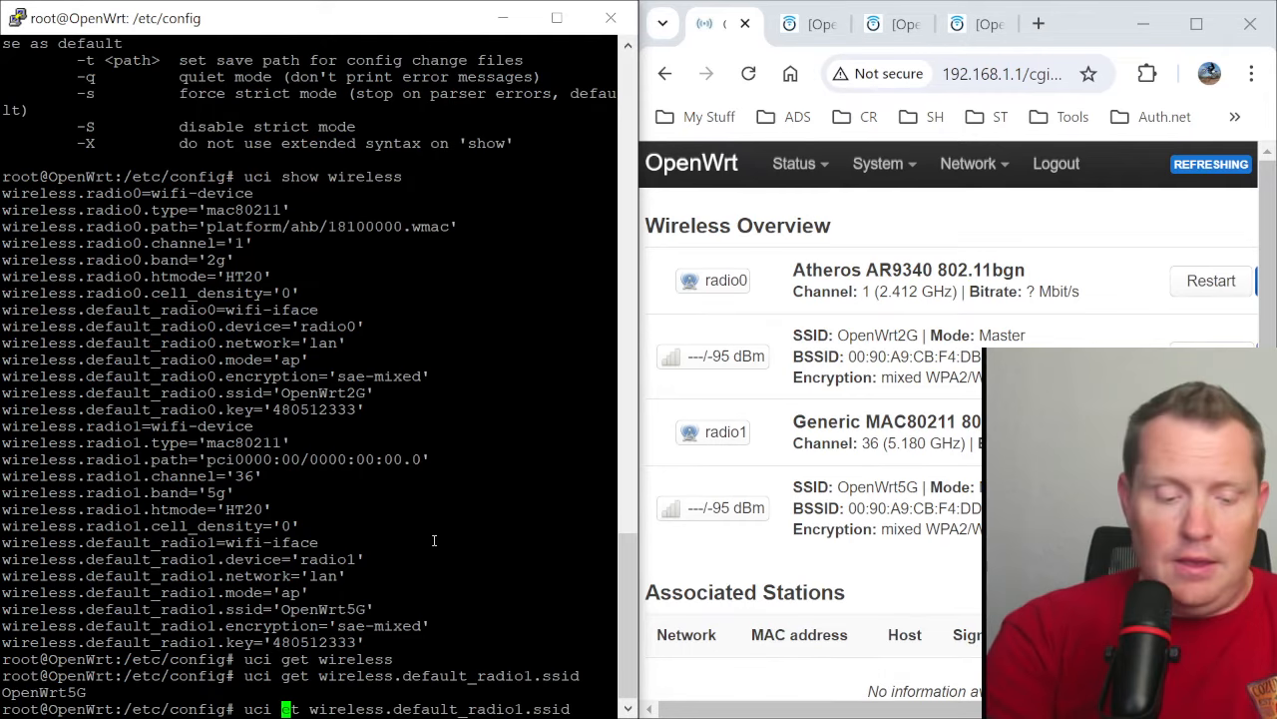
type("s")
key("Right")
key("Right")
key("Right")
key("Right")
key("Right")
key("Right")
key("Right")
key("Right")
key("Right")
key("Right")
key("Right")
key("Right")
key("Right")
key("Right")
key("Right")
key("Right")
key("Right")
key("Right")
key("Right")
key("Right")
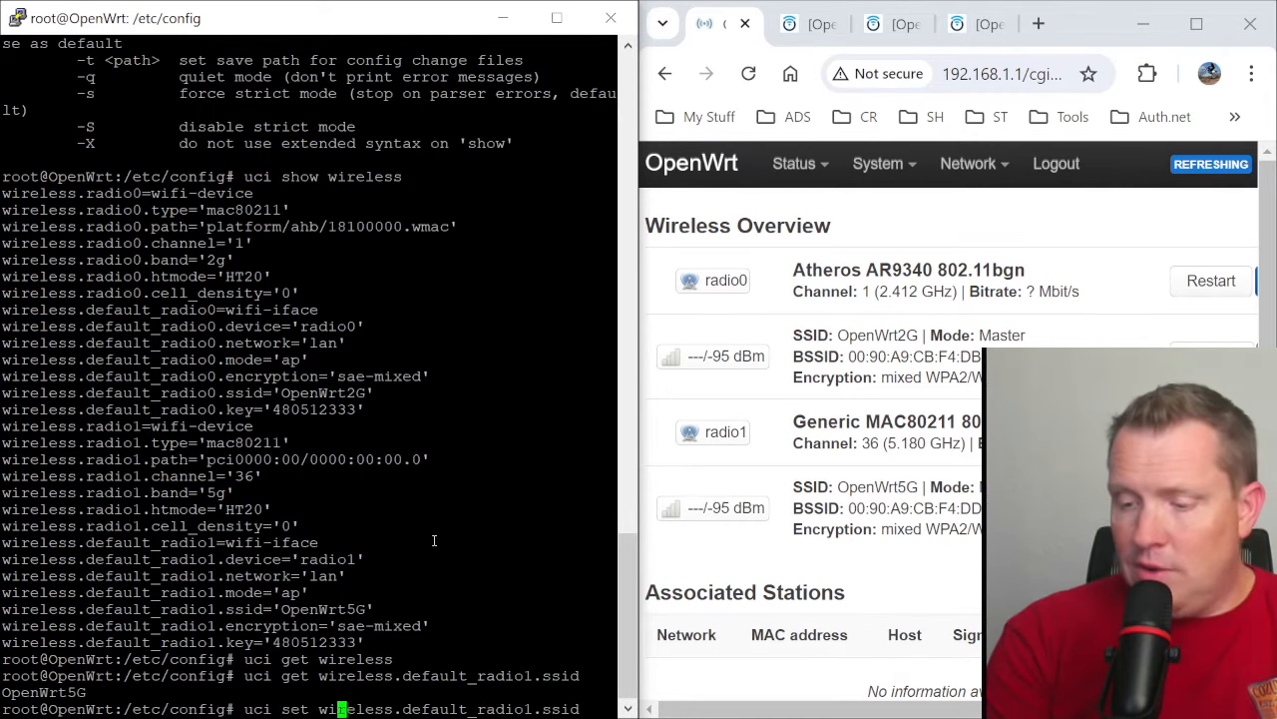
key("Right")
key("Right")
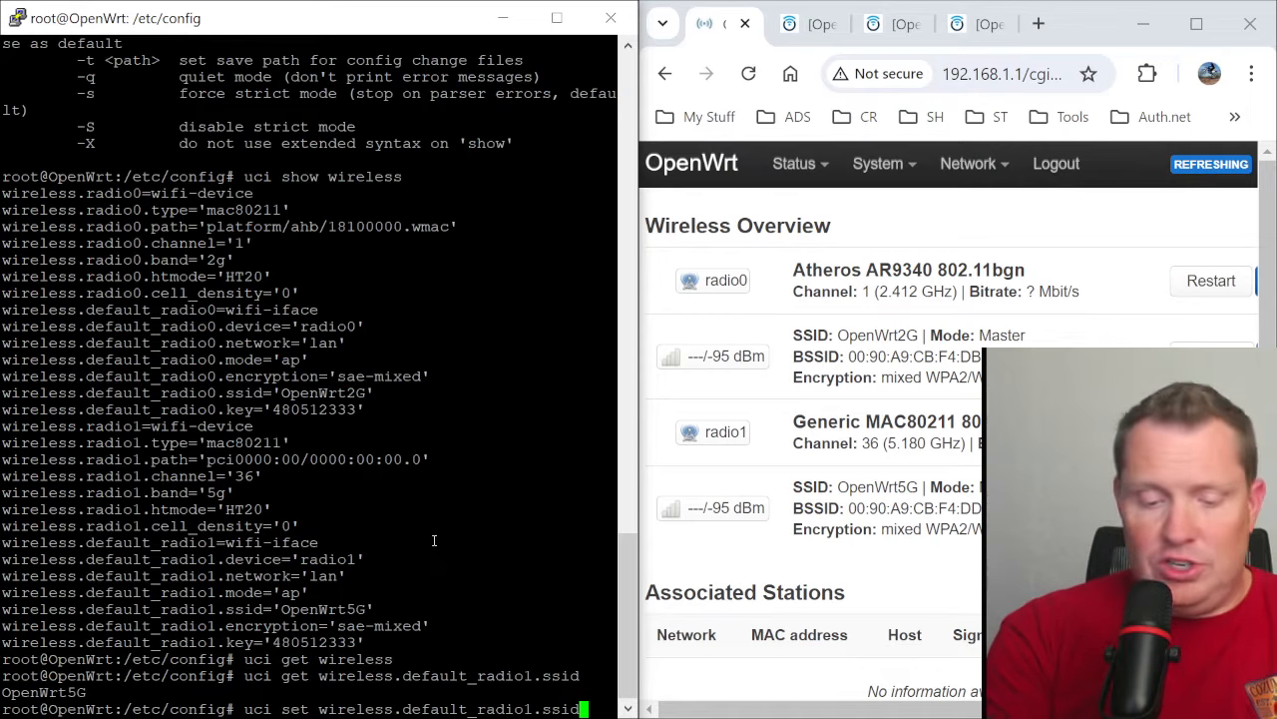
- Set the 5 GHz network's SSID to 'StartupHakkRocks' with the uci set command, correcting the mismatched closing quote
type("='")
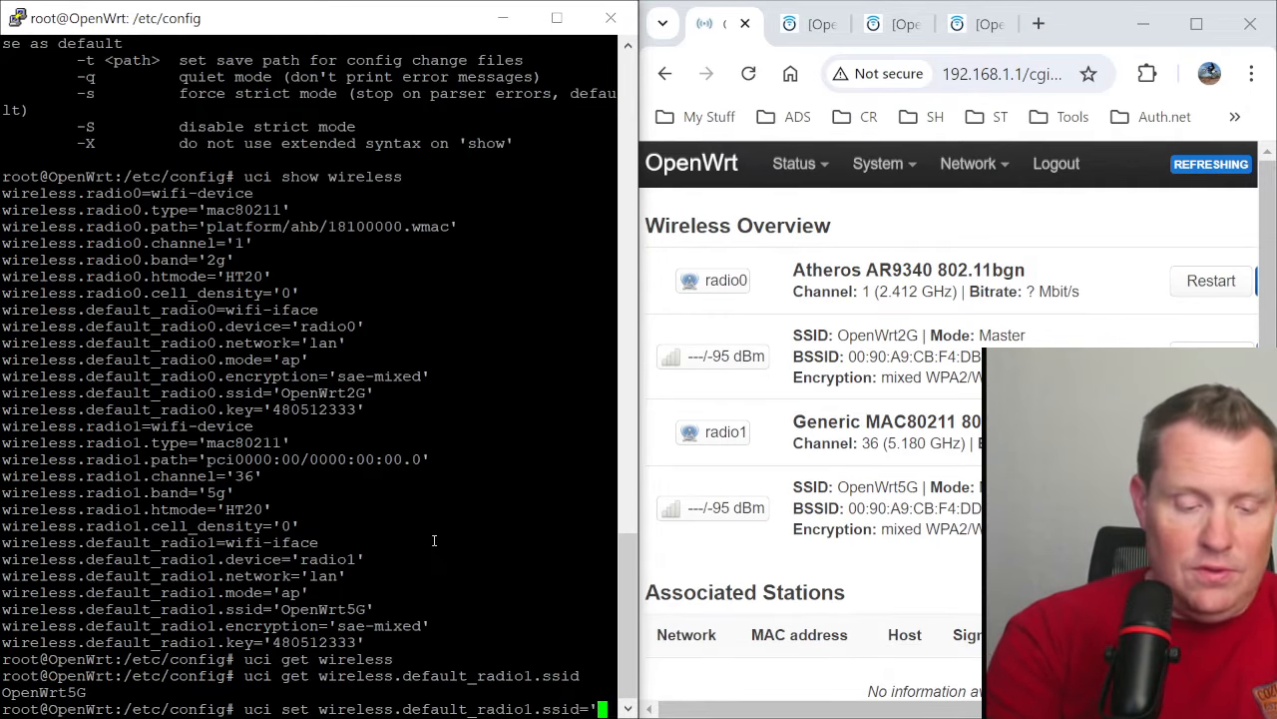
type("Open")
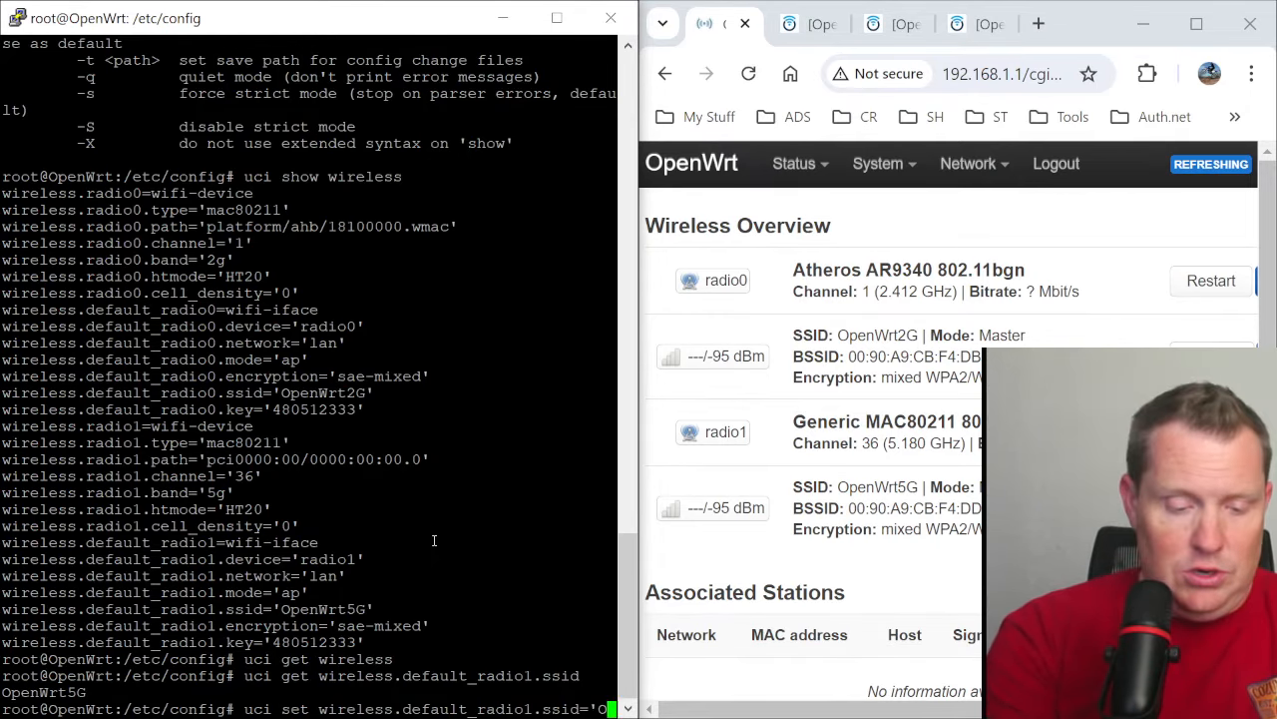
key("BackSpace")
key("BackSpace")
key("BackSpace")
key("BackSpace")
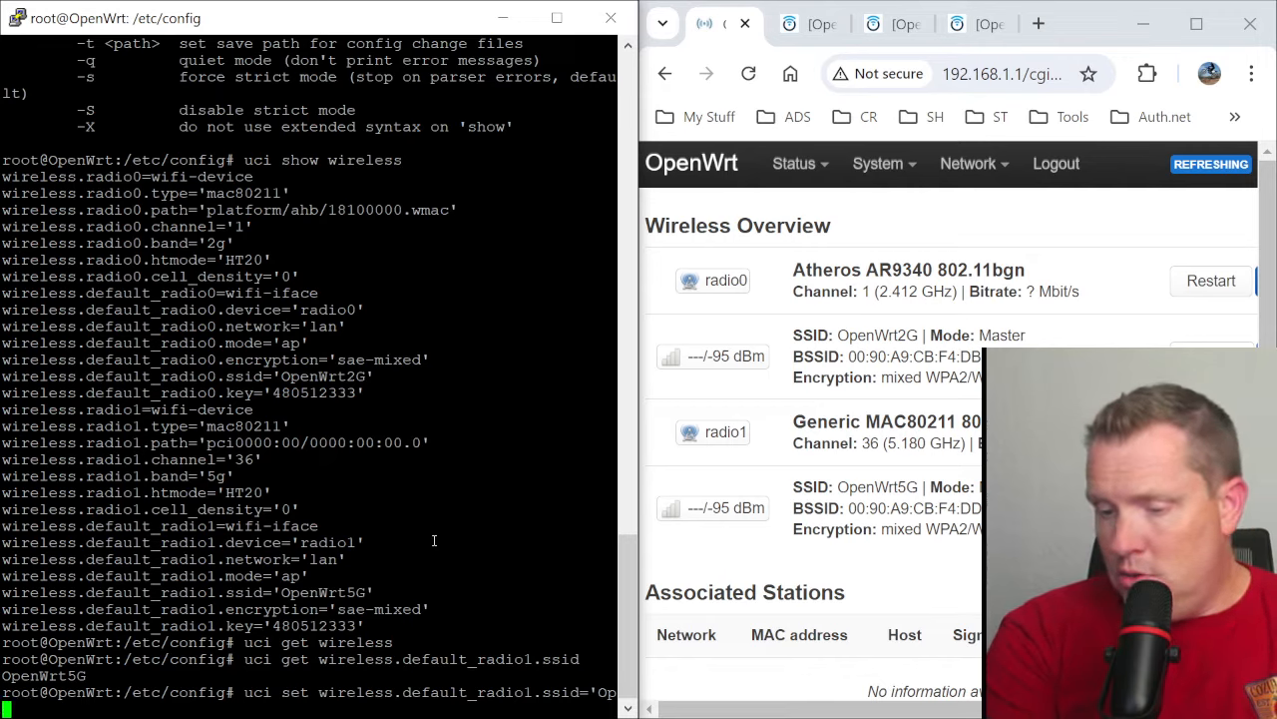
type("Startup")
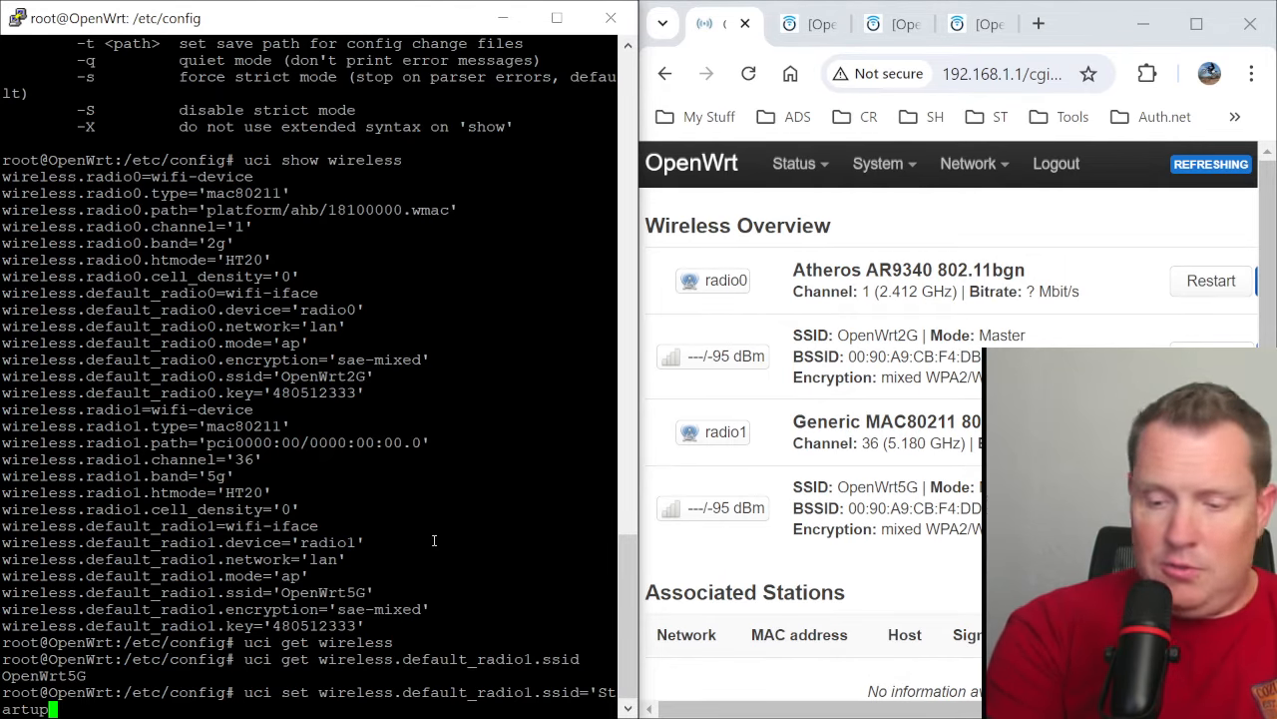
type("HakkRocks")
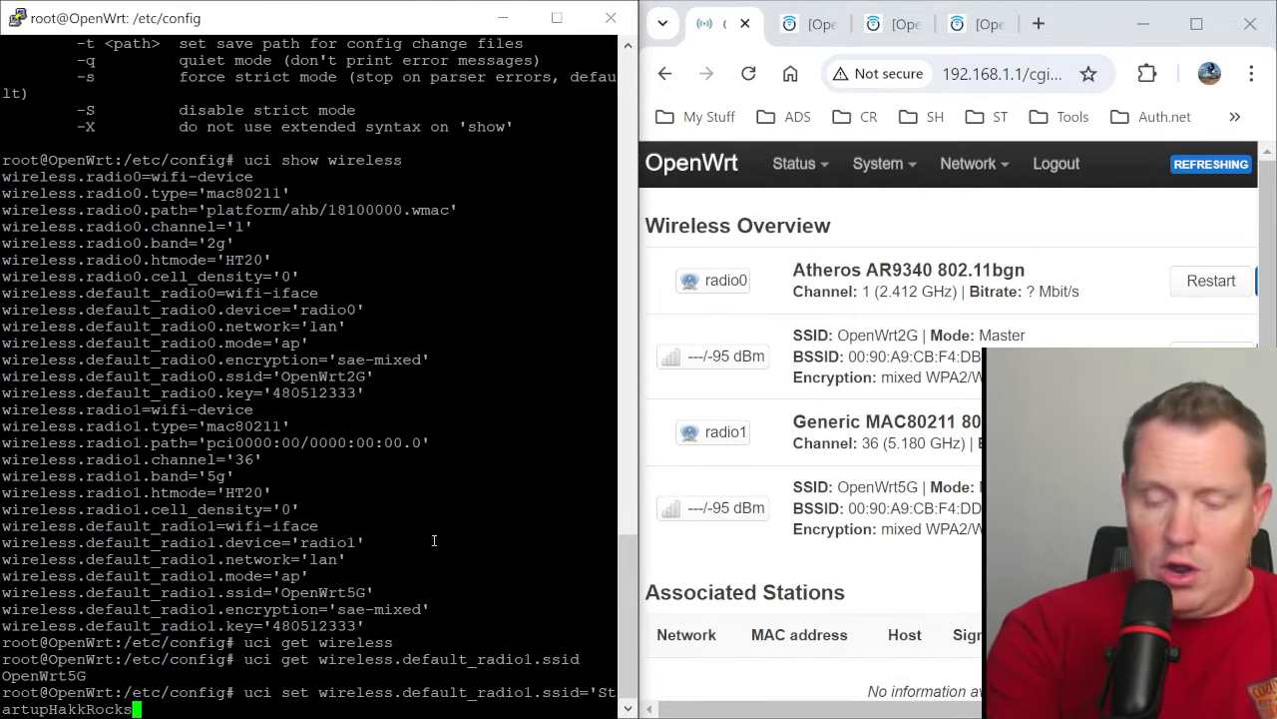
type("\"")
key("Return")
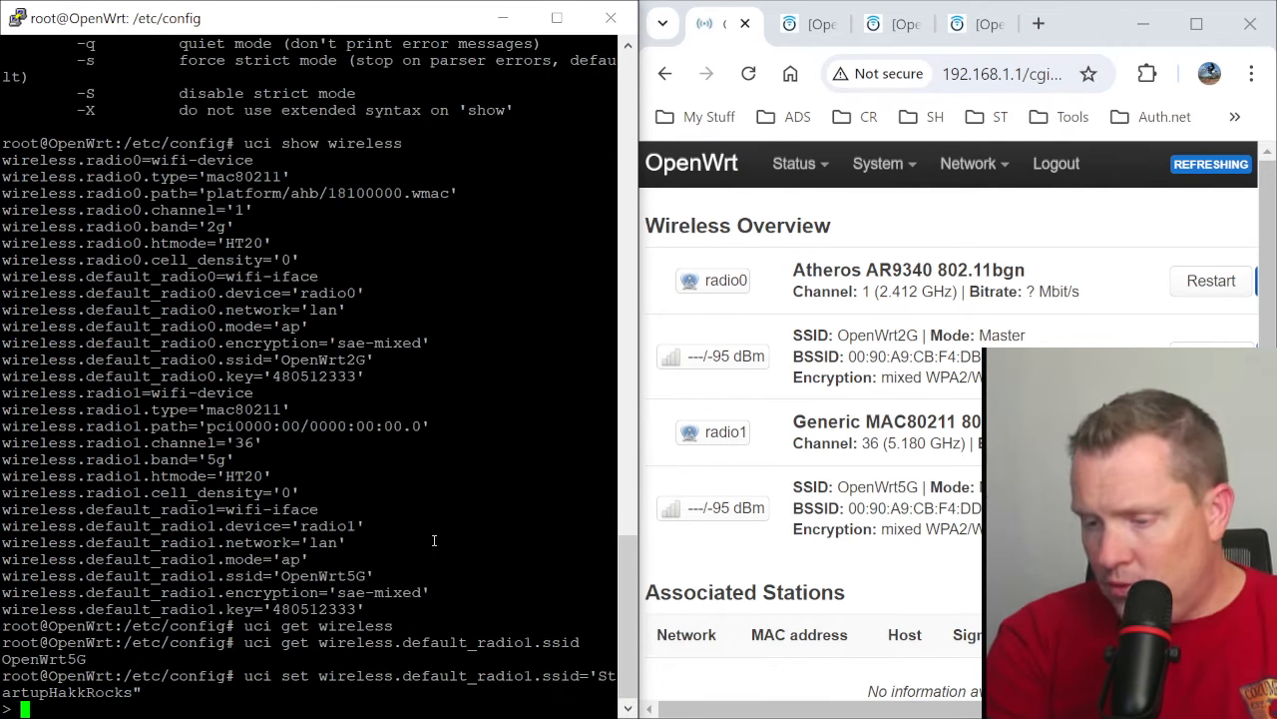
key("ctrl+c")
key("Up")
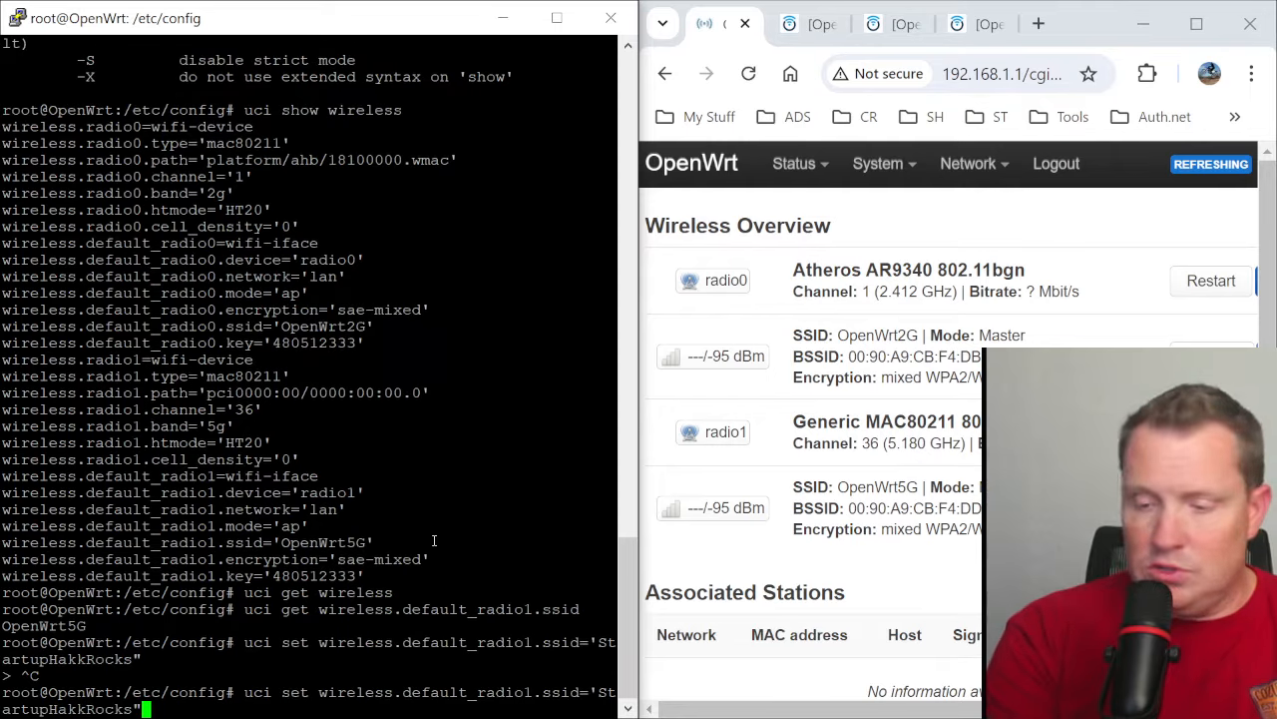
key("BackSpace")
type("'")
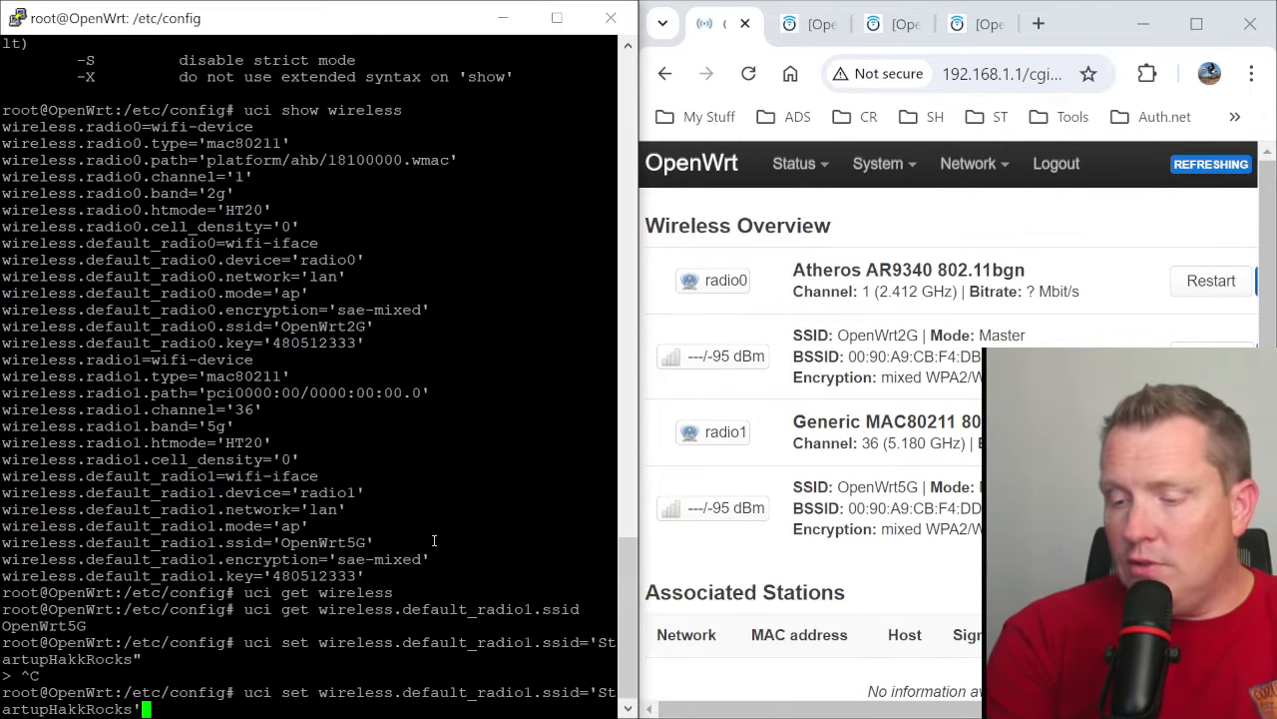
key("Return")
- Save the pending configuration change with uci commit
type("uci ")
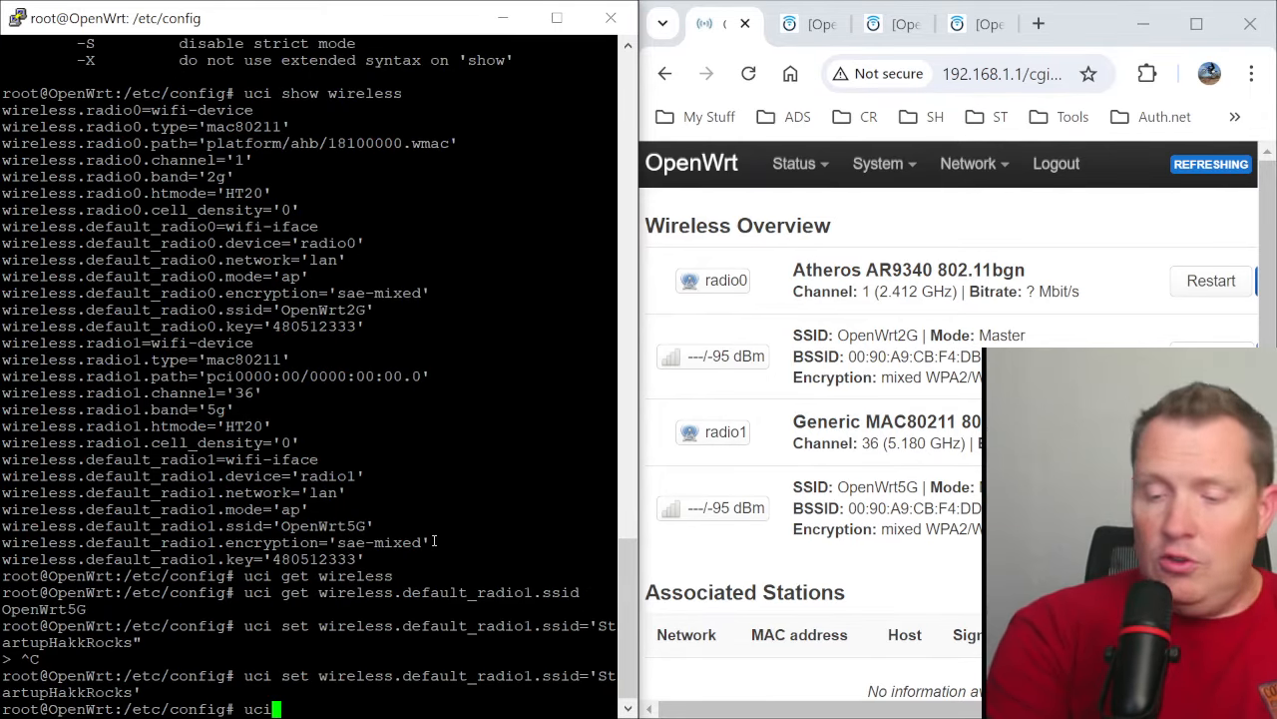
type("commit")
key("Return")
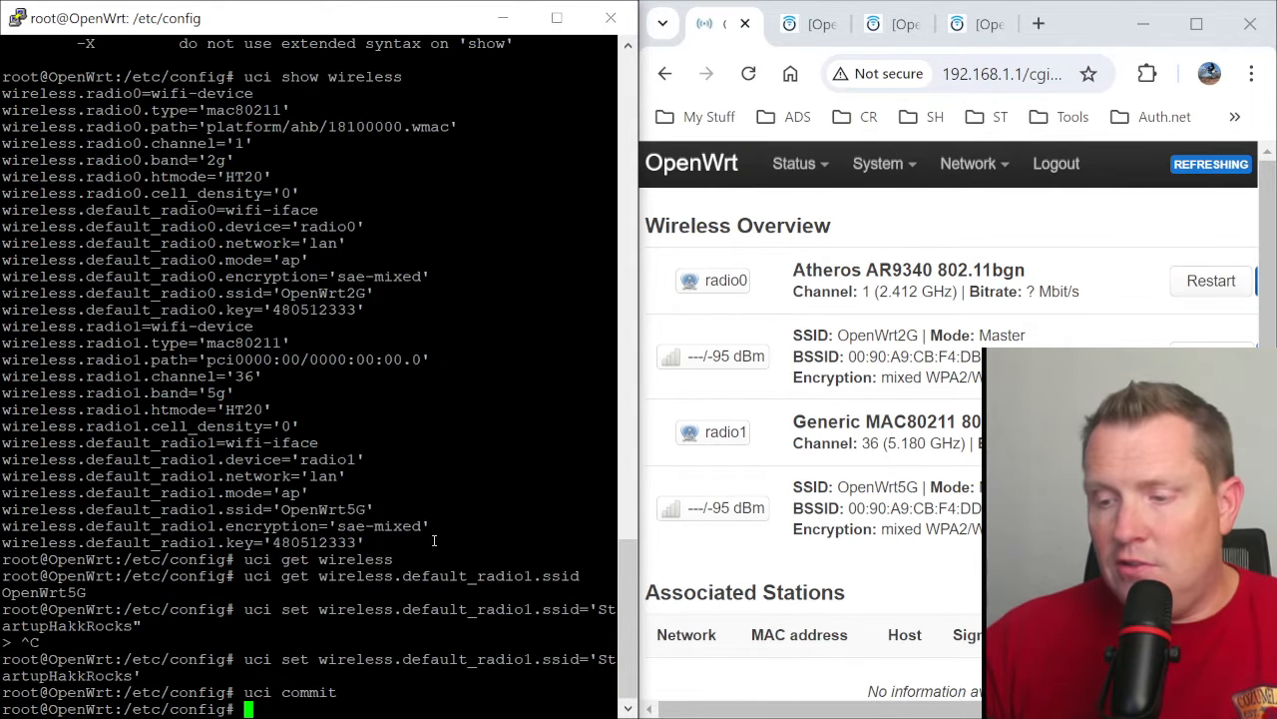
- Query wireless.default_radio1.ssid again with uci get and reload the Wireless Overview page to compare the 5 GHz SSID
key("Up")
key("Up")
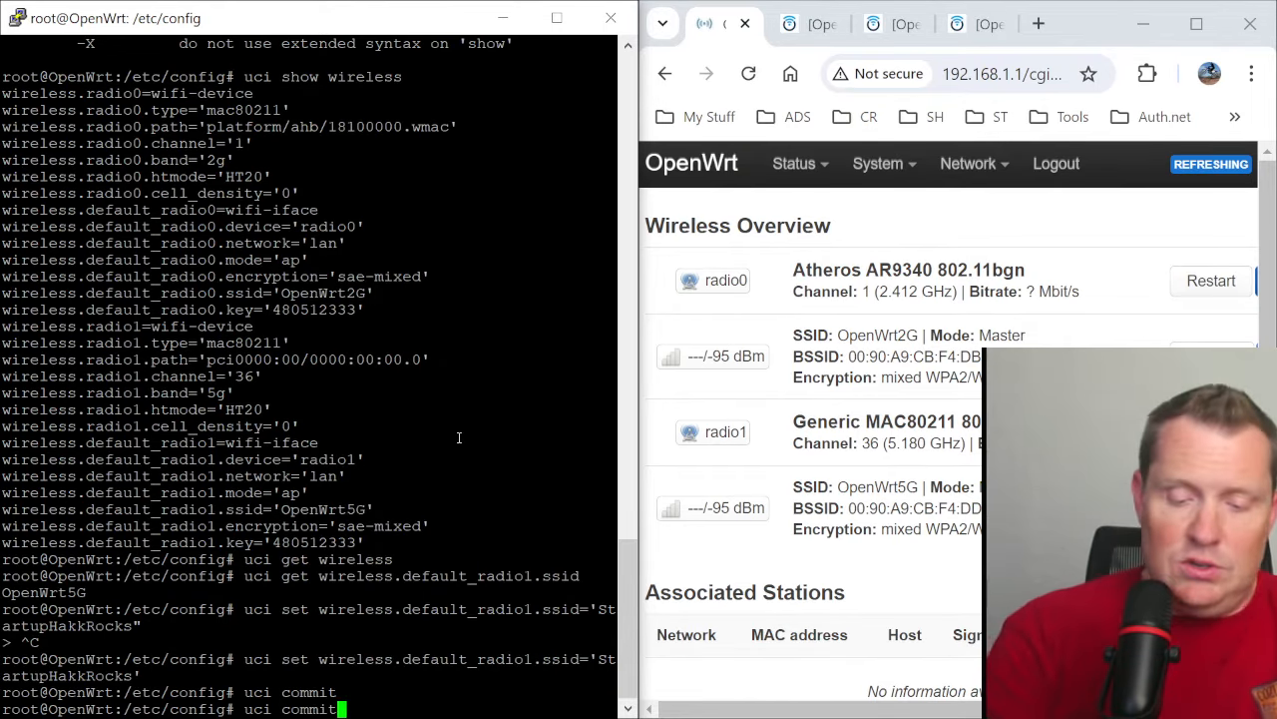
key("Up")
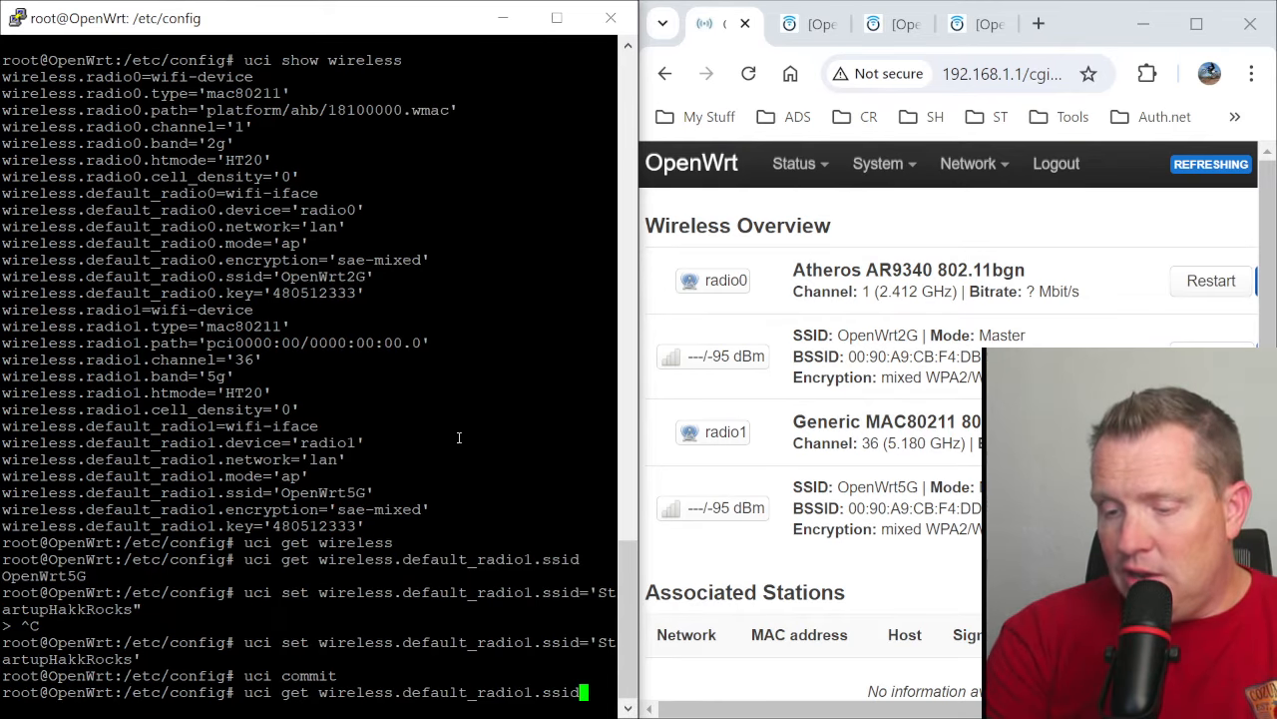
key("Return")
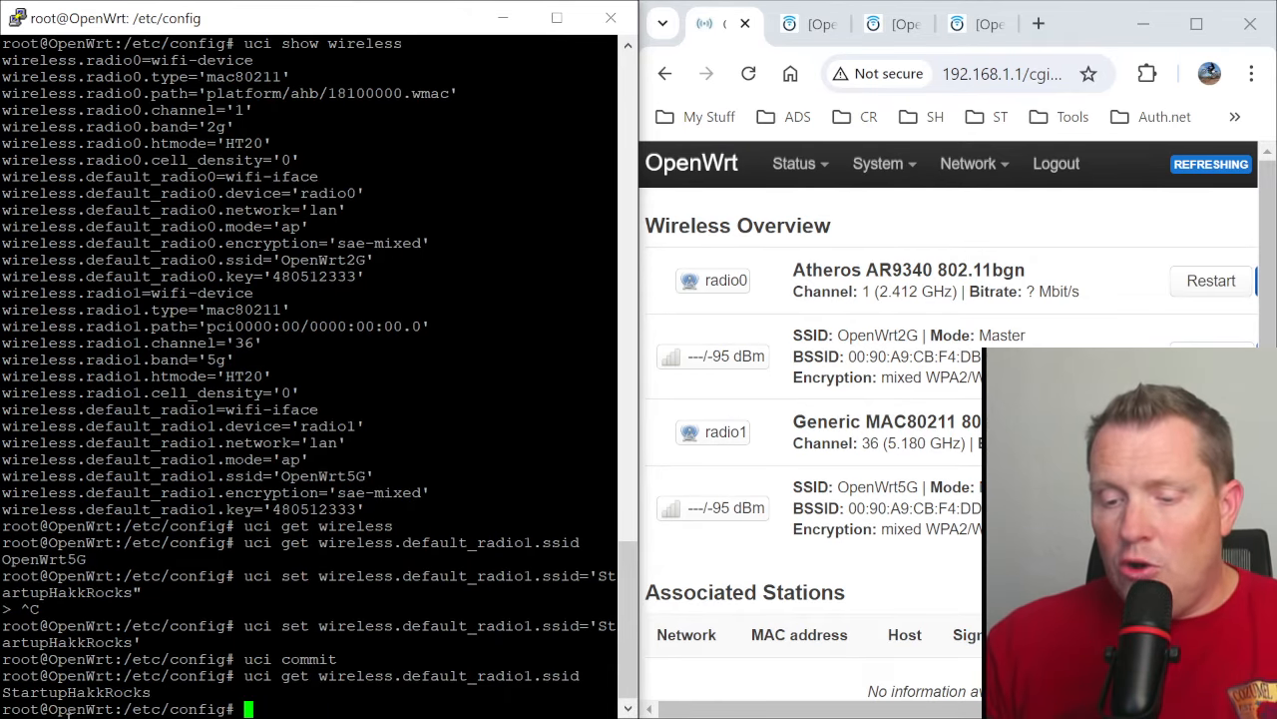
left_click(1018, 241)
left_click(749, 73)
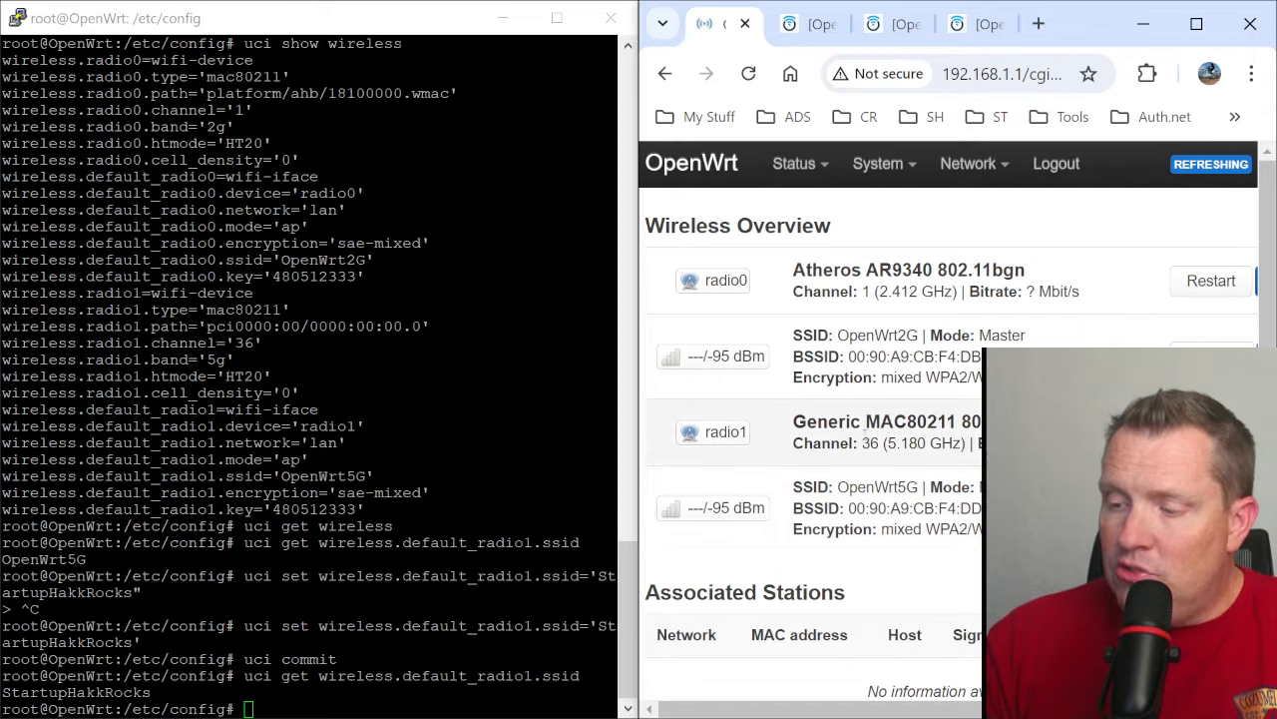
left_click(379, 614)
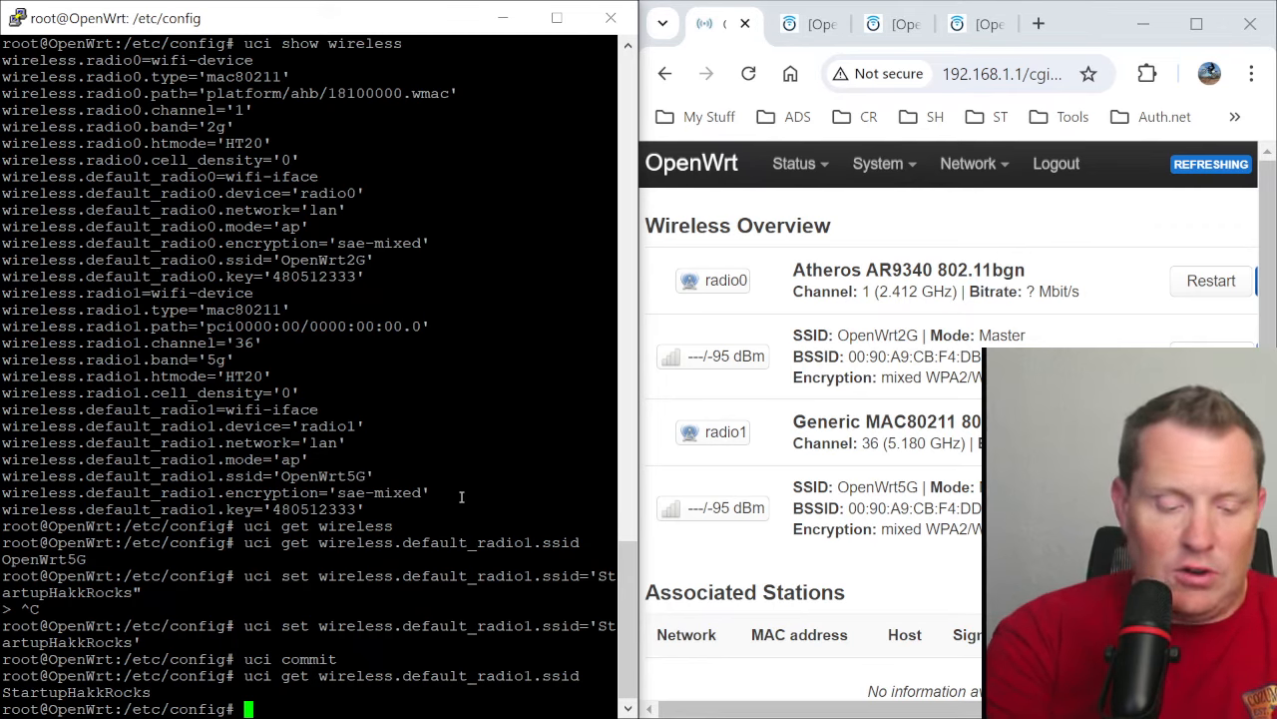
type("/etc/")
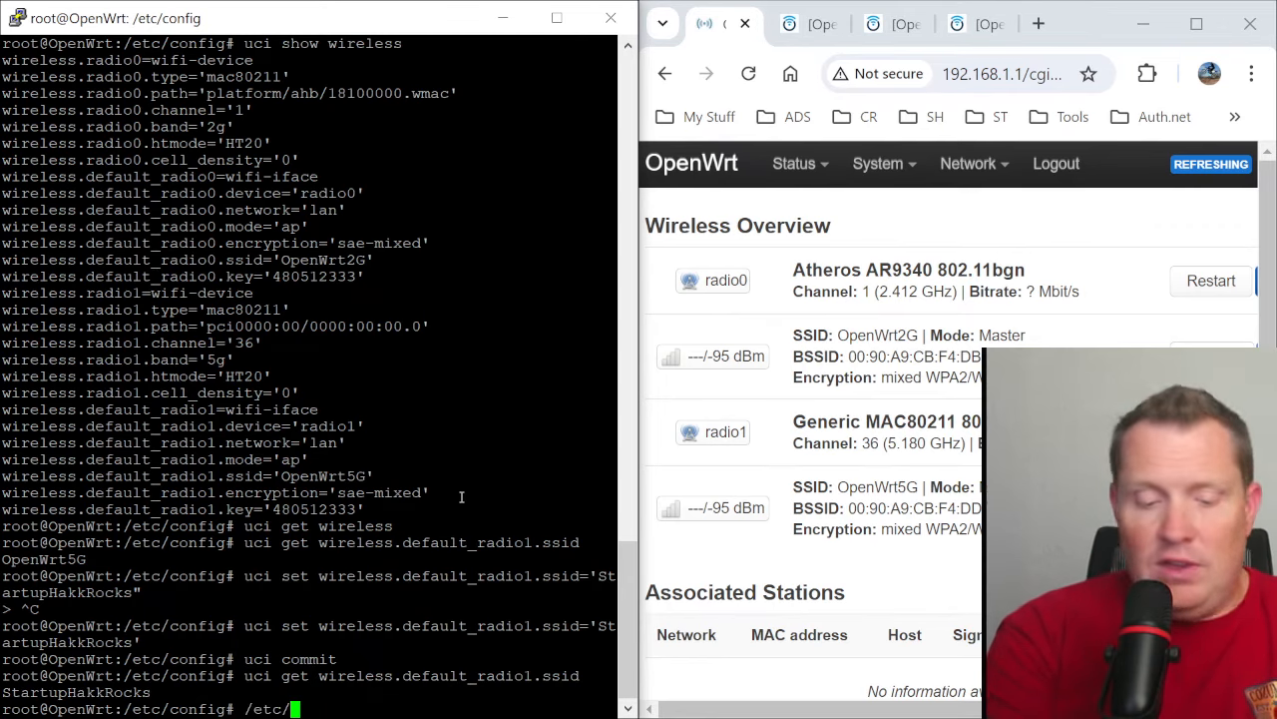
type("init.d")
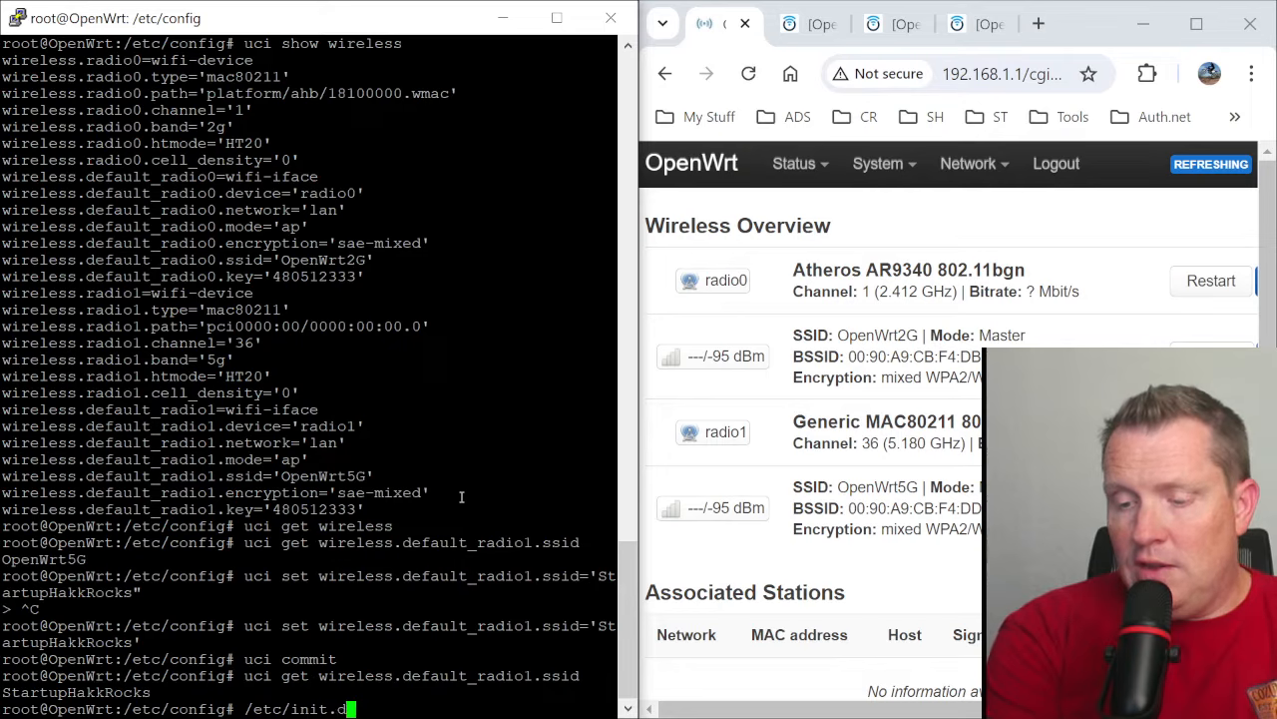
type("/wire")
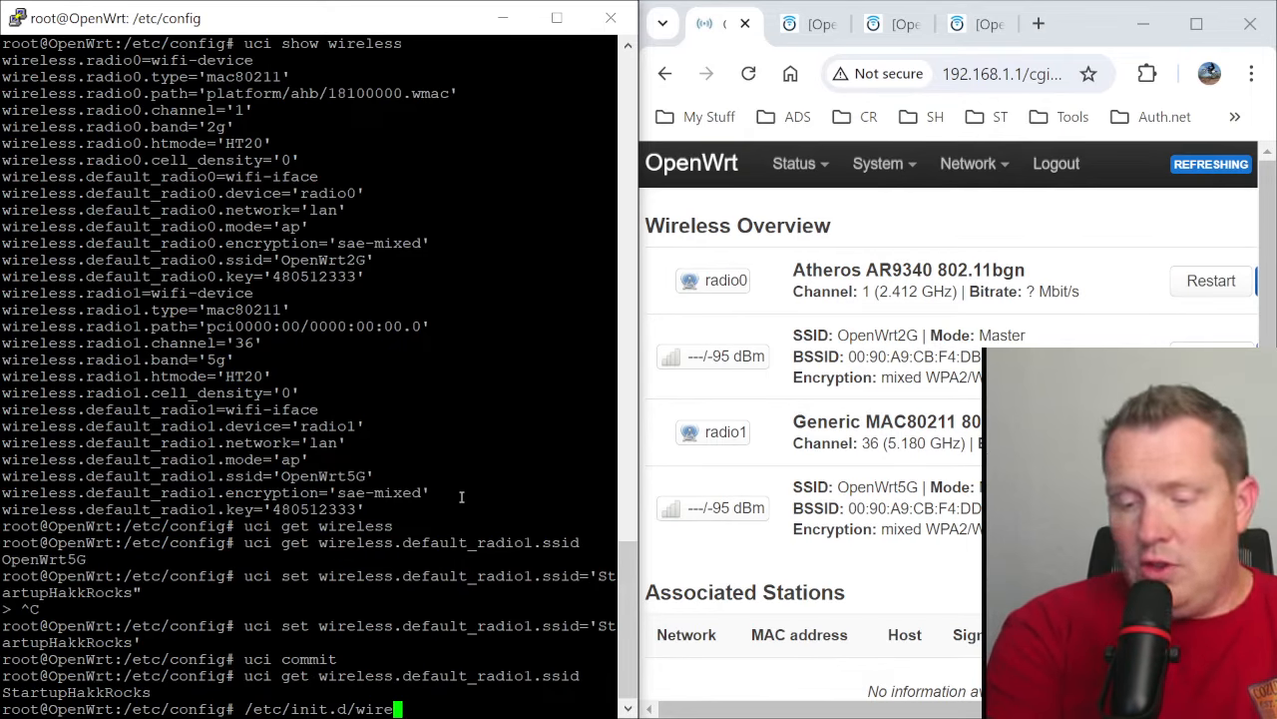
type("less ")
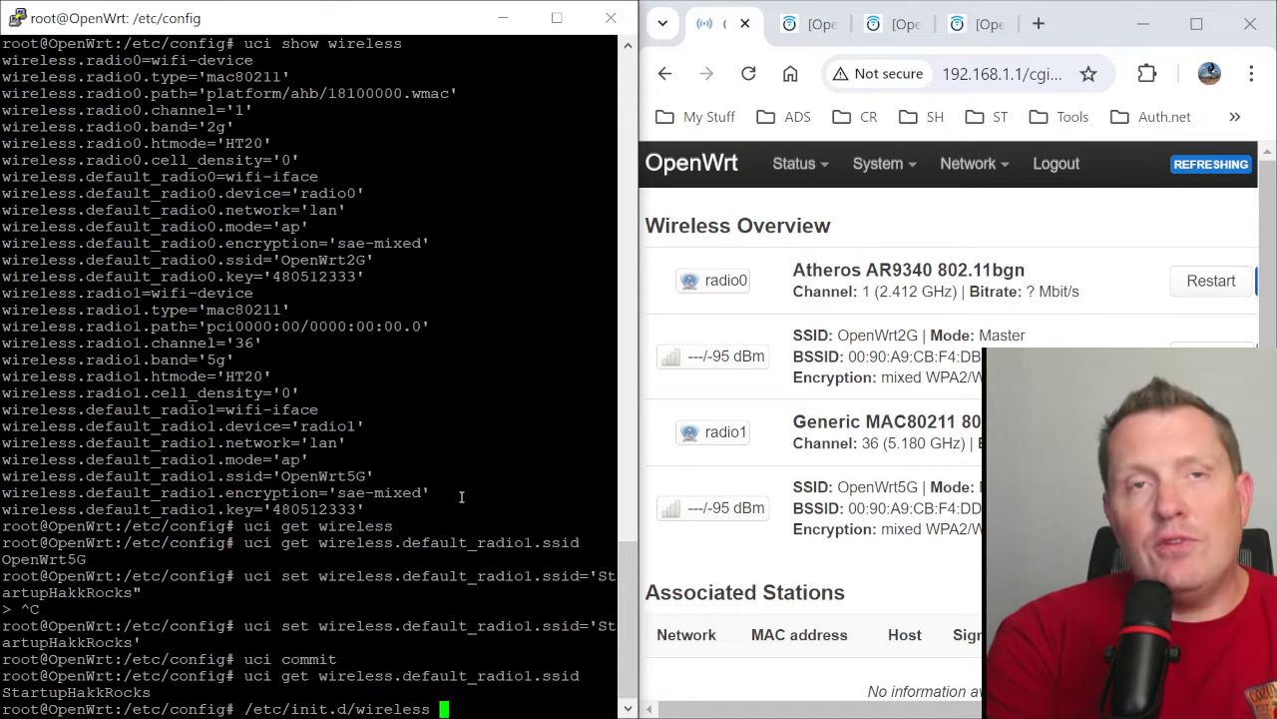
type("w")
key("BackSpace")
key("BackSpace")
key("BackSpace")
key("BackSpace")
key("BackSpace")
key("BackSpace")
key("BackSpace")
key("BackSpace")
key("BackSpace")
key("BackSpace")
key("BackSpace")
key("BackSpace")
key("BackSpace")
key("BackSpace")
key("BackSpace")
key("BackSpace")
key("BackSpace")
key("BackSpace")
key("BackSpace")
key("BackSpace")
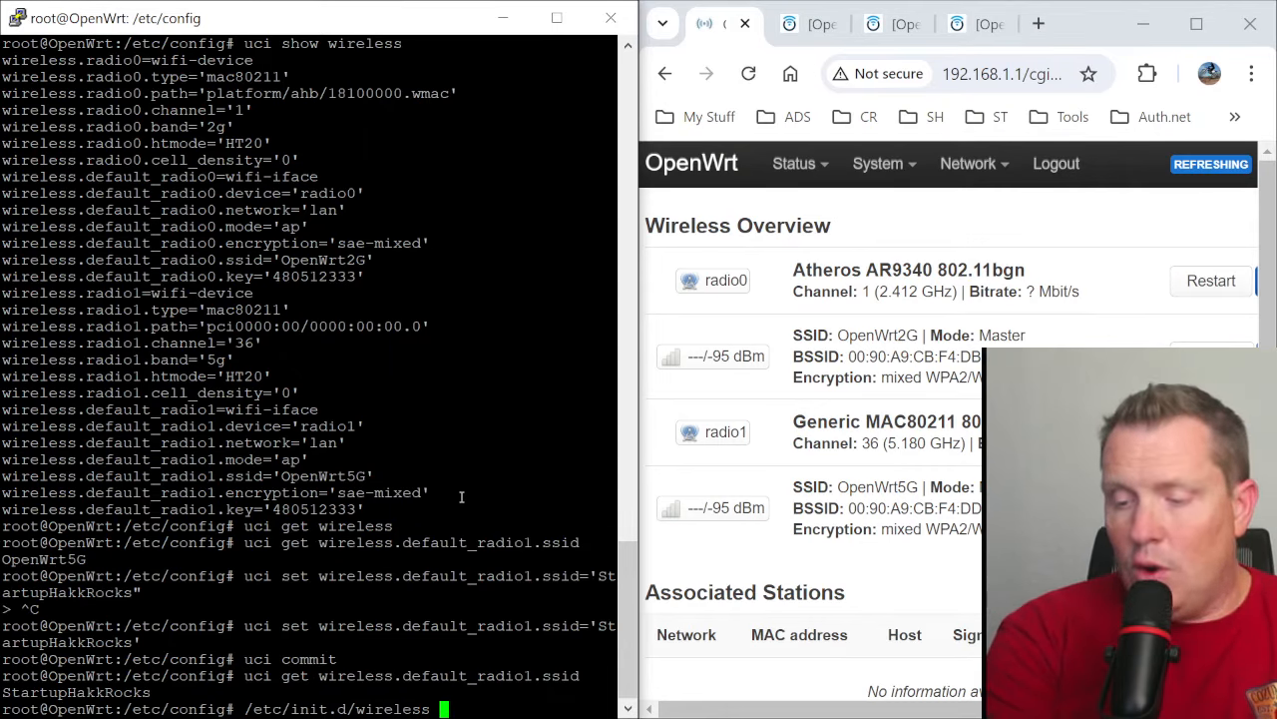
- Apply the wireless configuration with the wifi command and reload the Wireless Overview page to check the 5 GHz SSID
type("wifi")
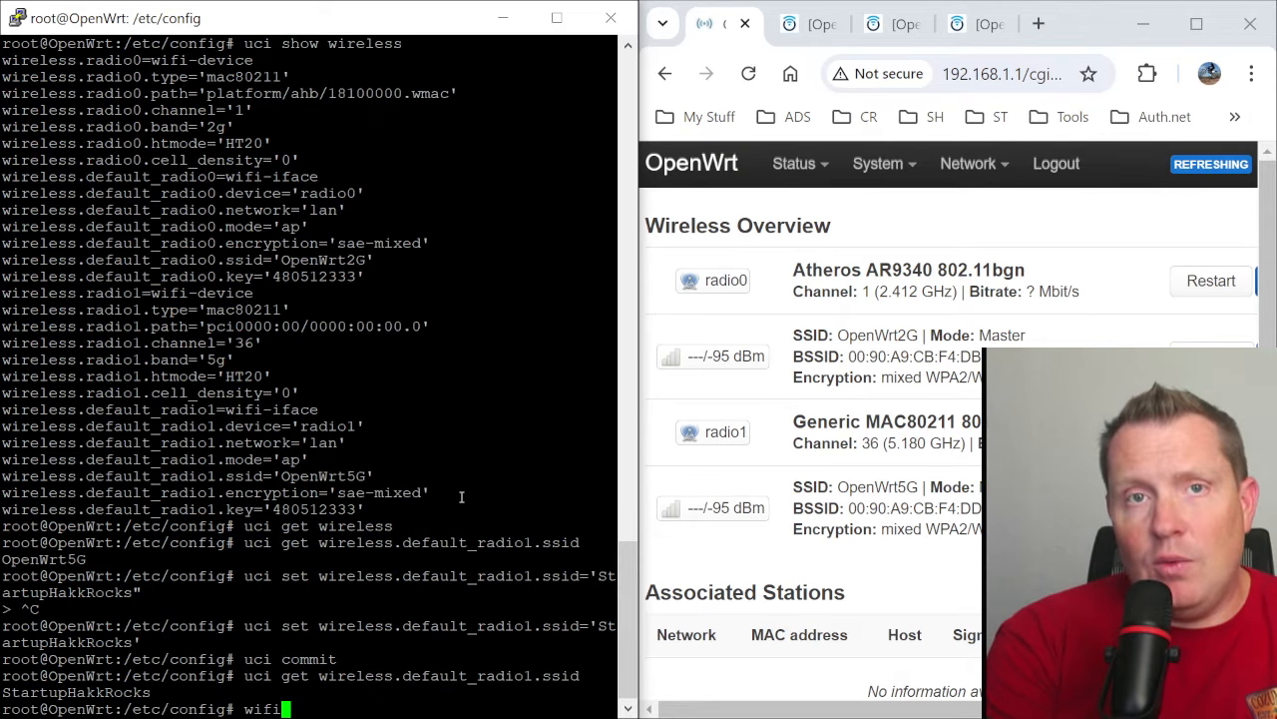
key("Return")
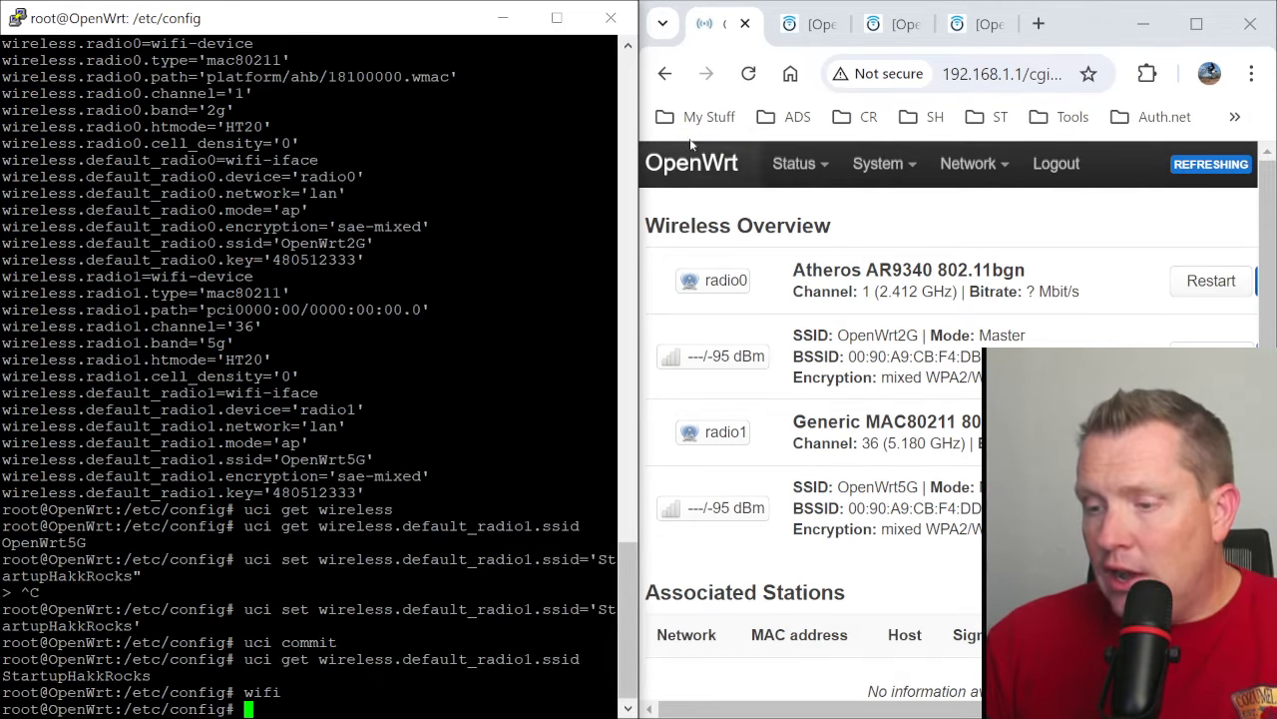
left_click(746, 80)
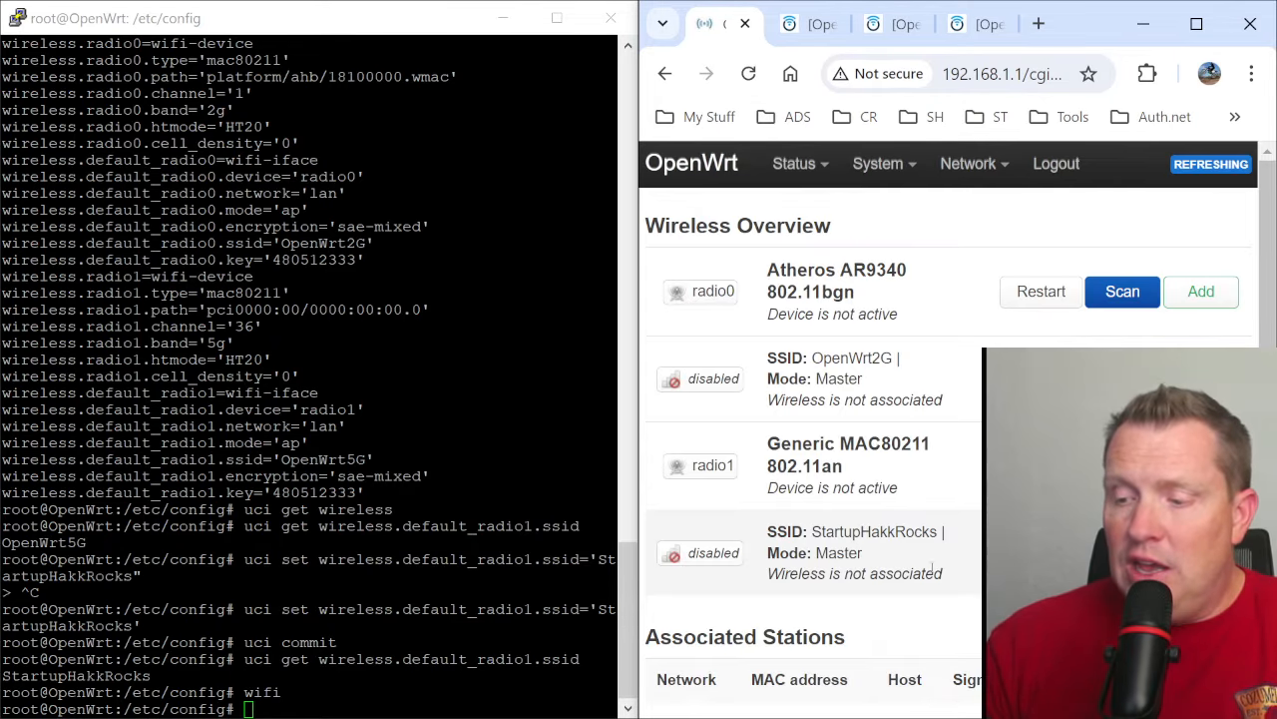
double_click(857, 534)
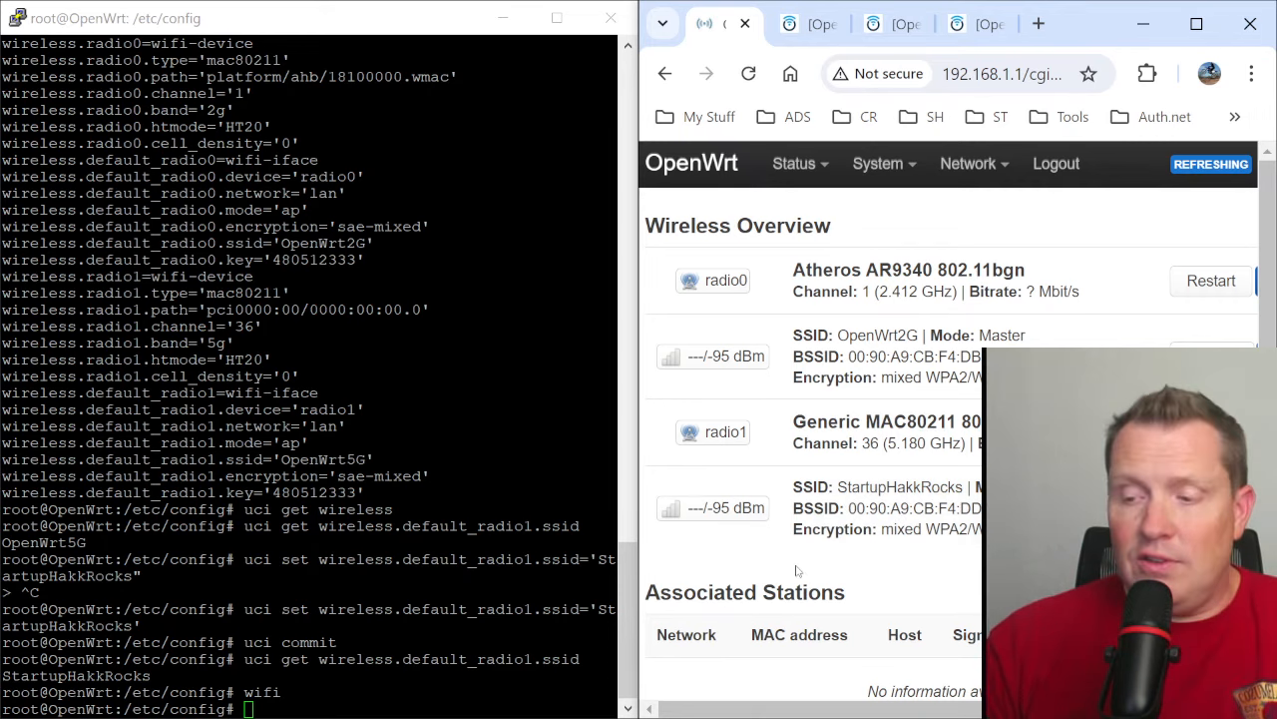
- Highlight the last SSID query and its output in the terminal, and open the network Interfaces page in LuCI
left_click(353, 702)
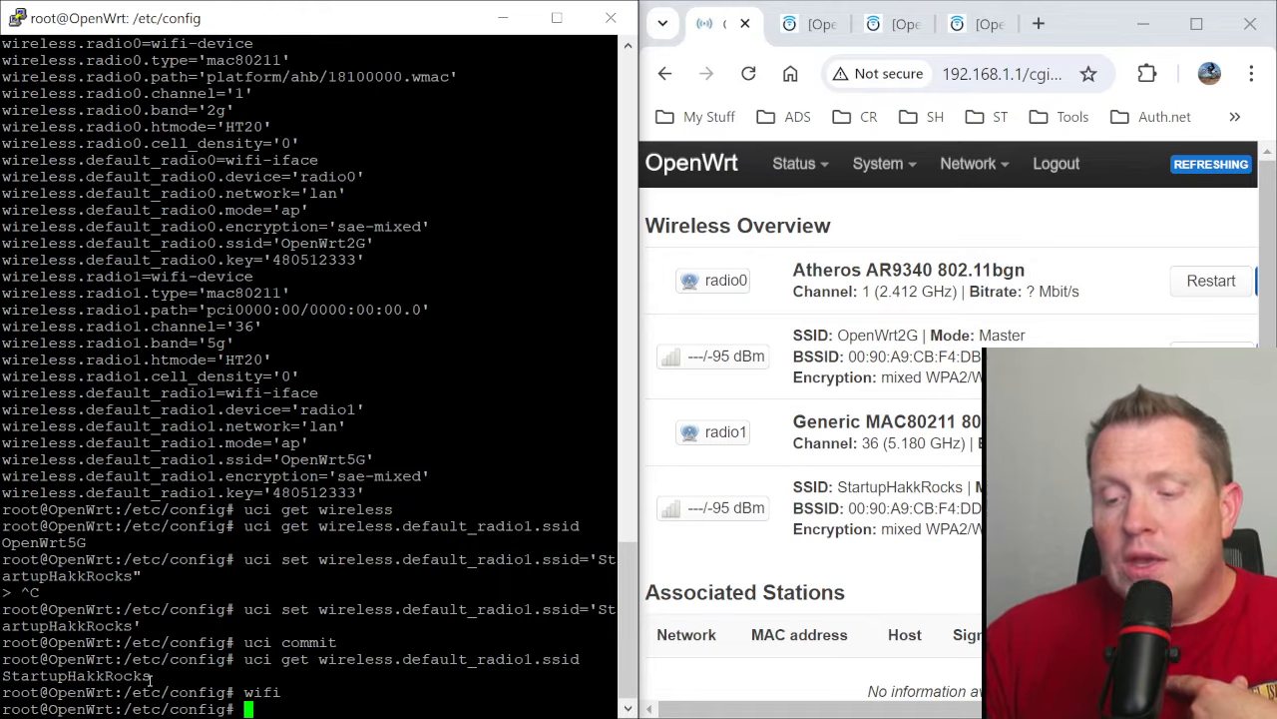
left_click_drag(150, 678, 247, 660)
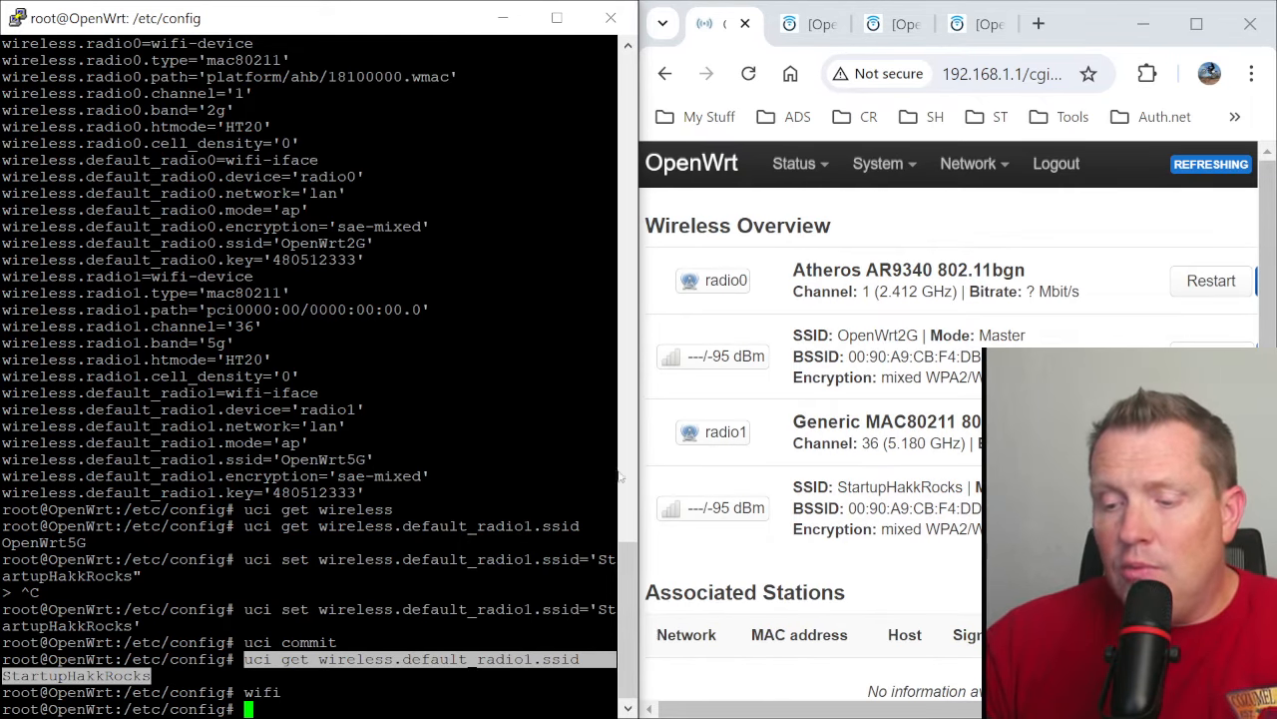
mouse_move(973, 165)
left_click(973, 208)
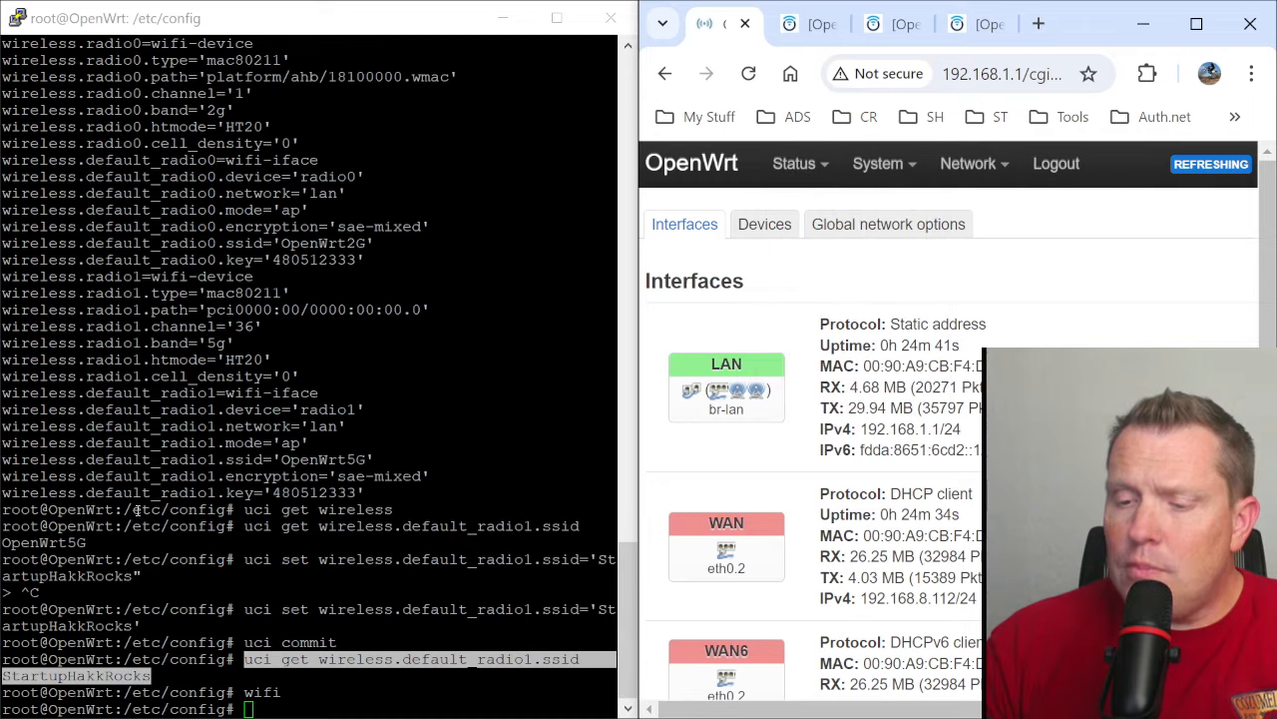
- Switch to the PuTTY terminal and clear its screen
left_click(483, 359)
type("cat")
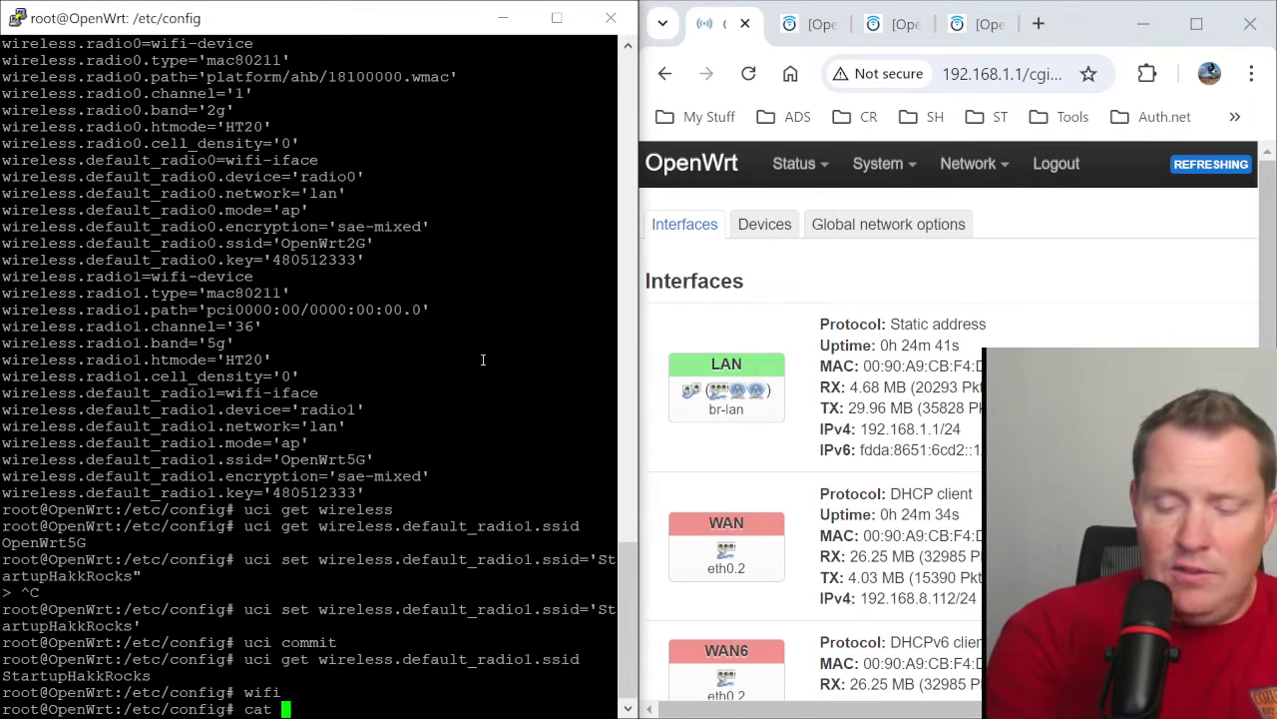
key("BackSpace")
key("BackSpace")
key("BackSpace")
key("BackSpace")
type("cat")
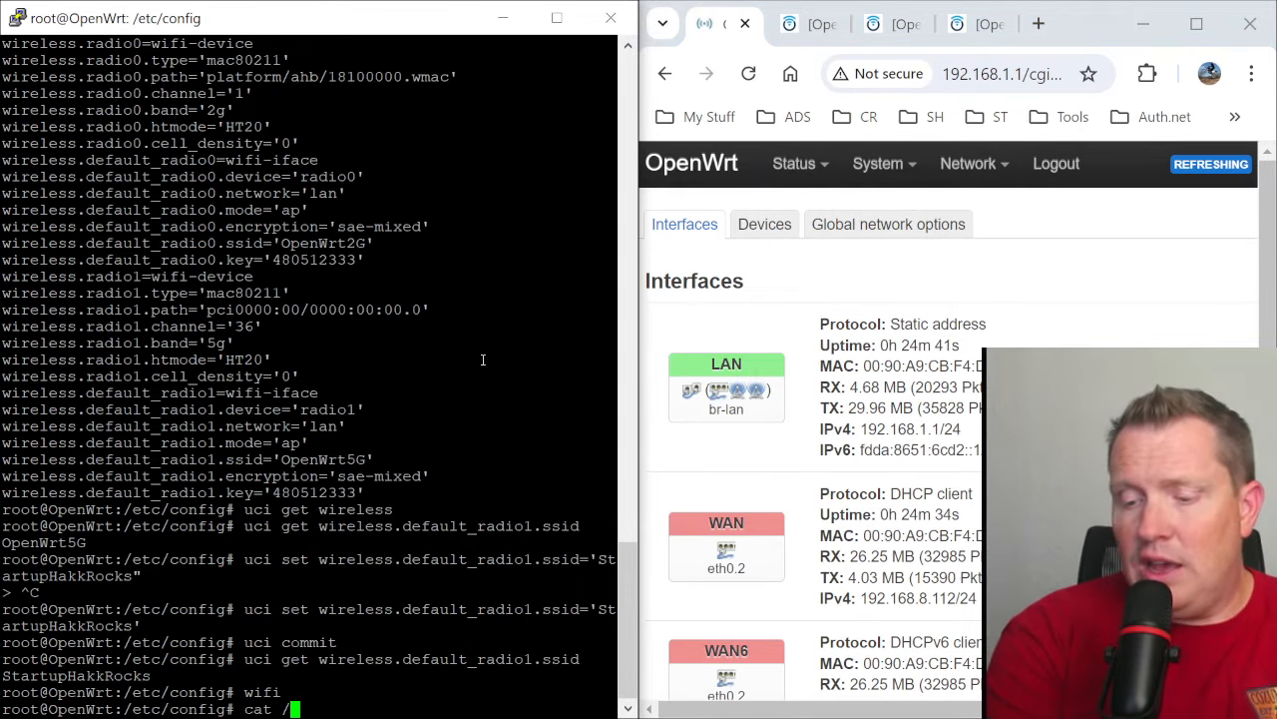
key("BackSpace")
key("BackSpace")
key("BackSpace")
key("BackSpace")
type("clear")
key("Return")
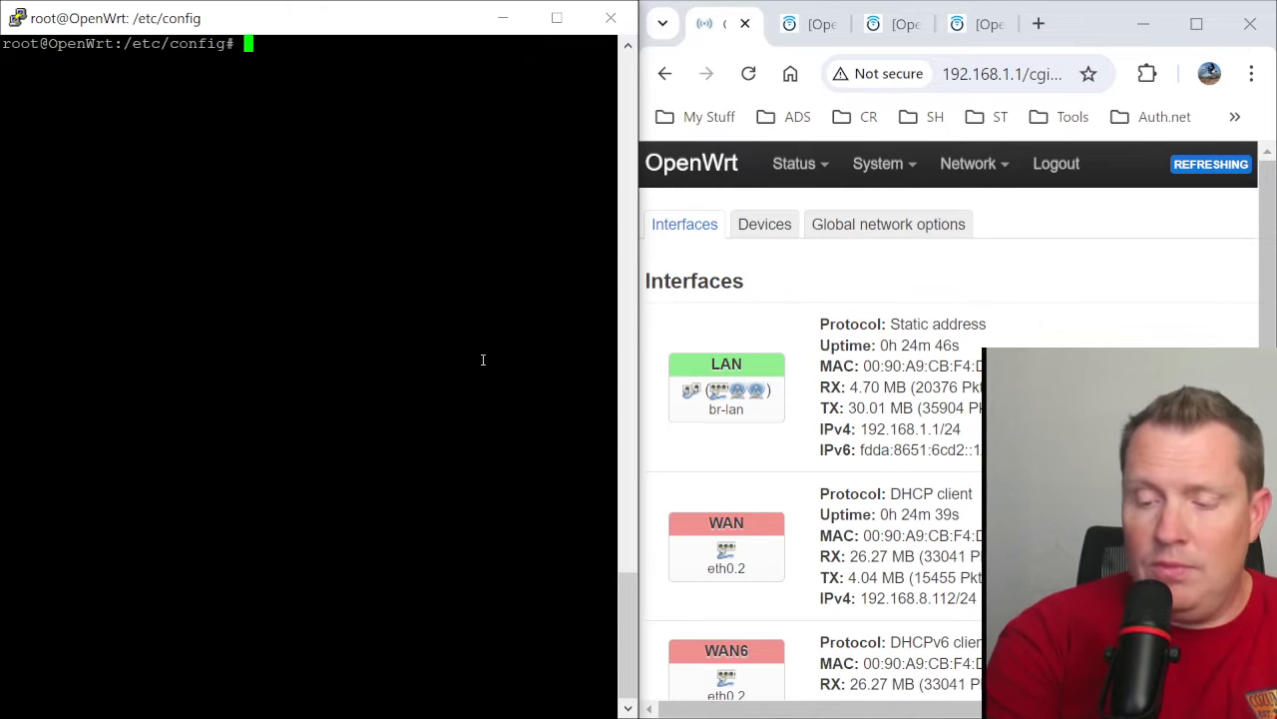
- Print the /etc/config/network file with cat and look through its contents
type("cat /et")
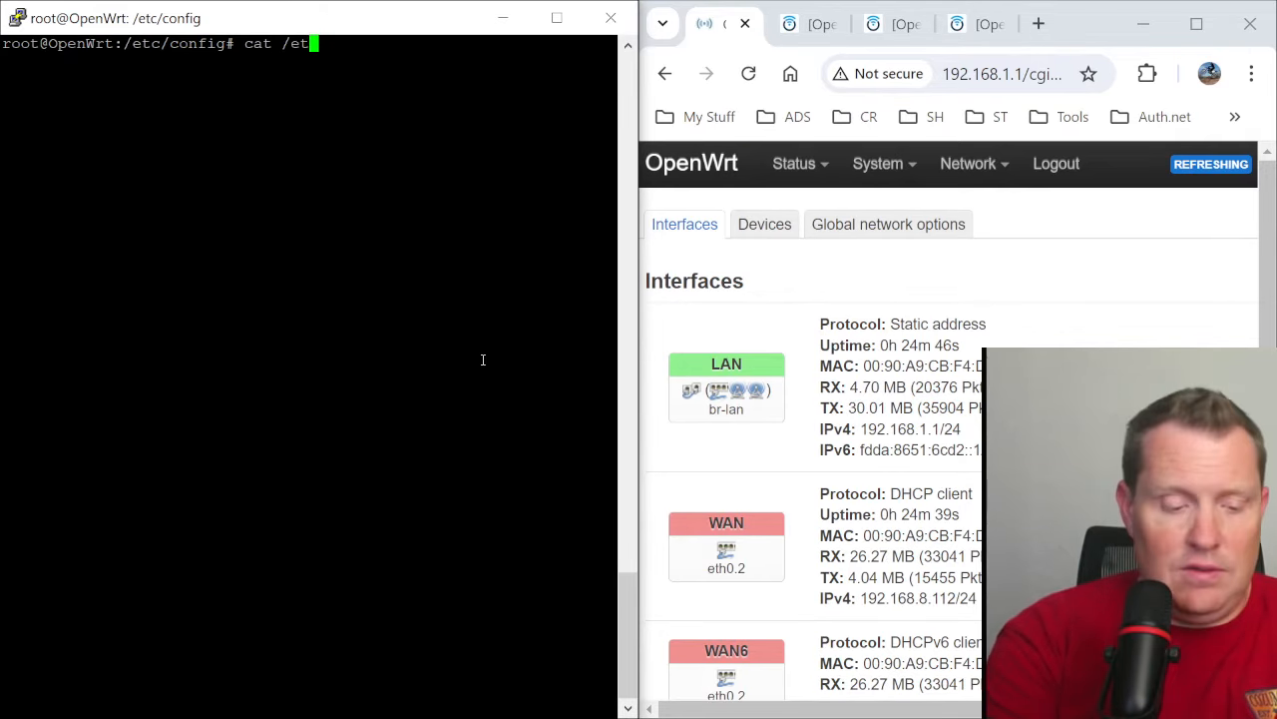
type("c/config/wireless")
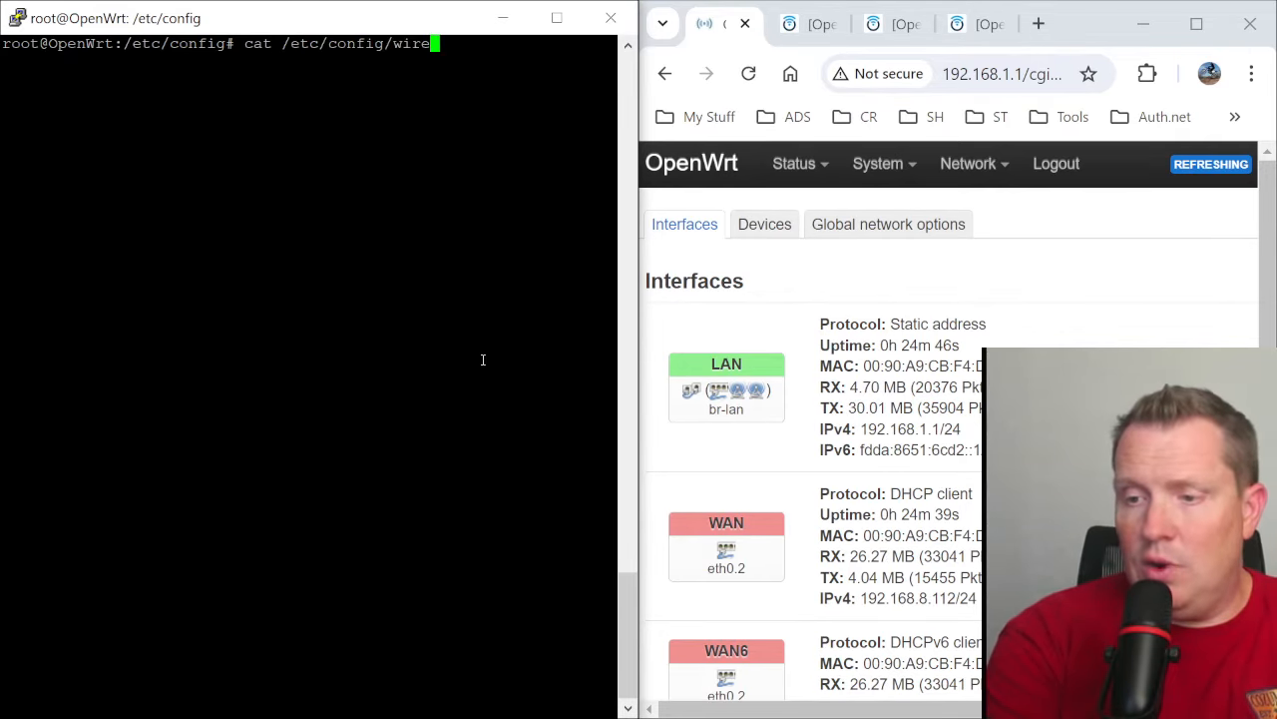
key("BackSpace")
key("BackSpace")
key("BackSpace")
key("BackSpace")
key("BackSpace")
key("BackSpace")
key("BackSpace")
key("BackSpace")
type("ne")
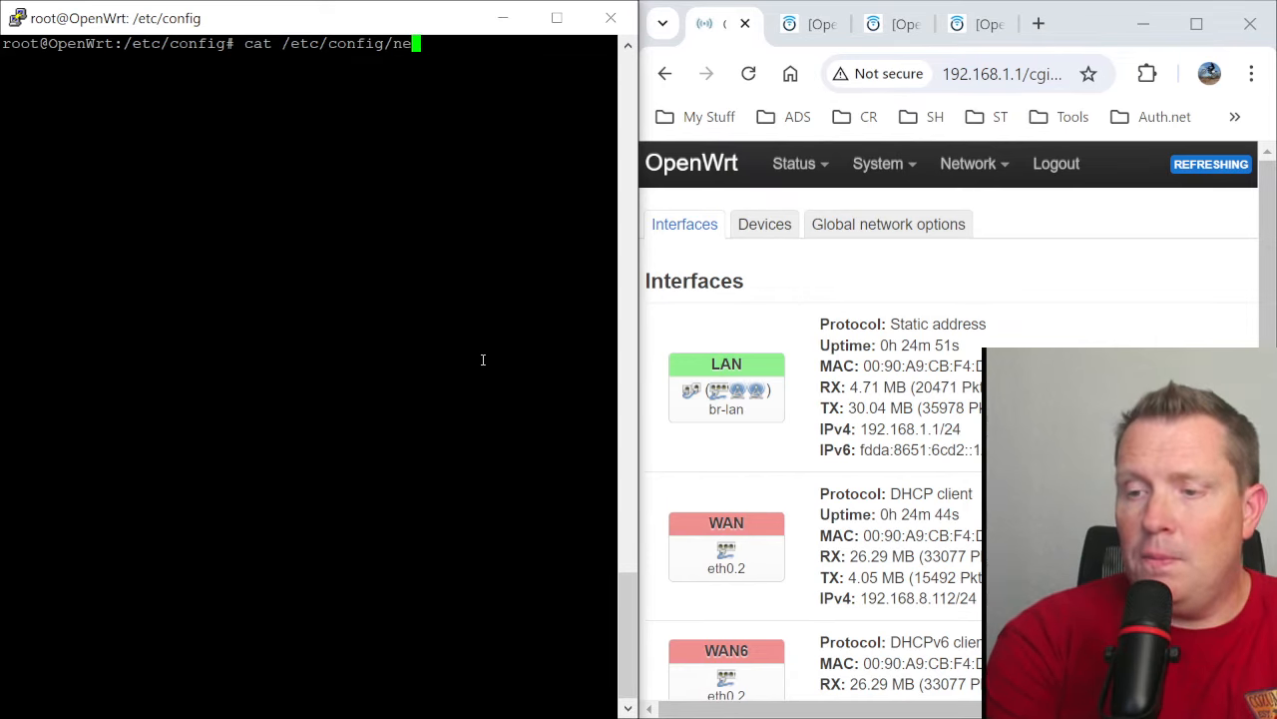
key("Tab")
key("Return")
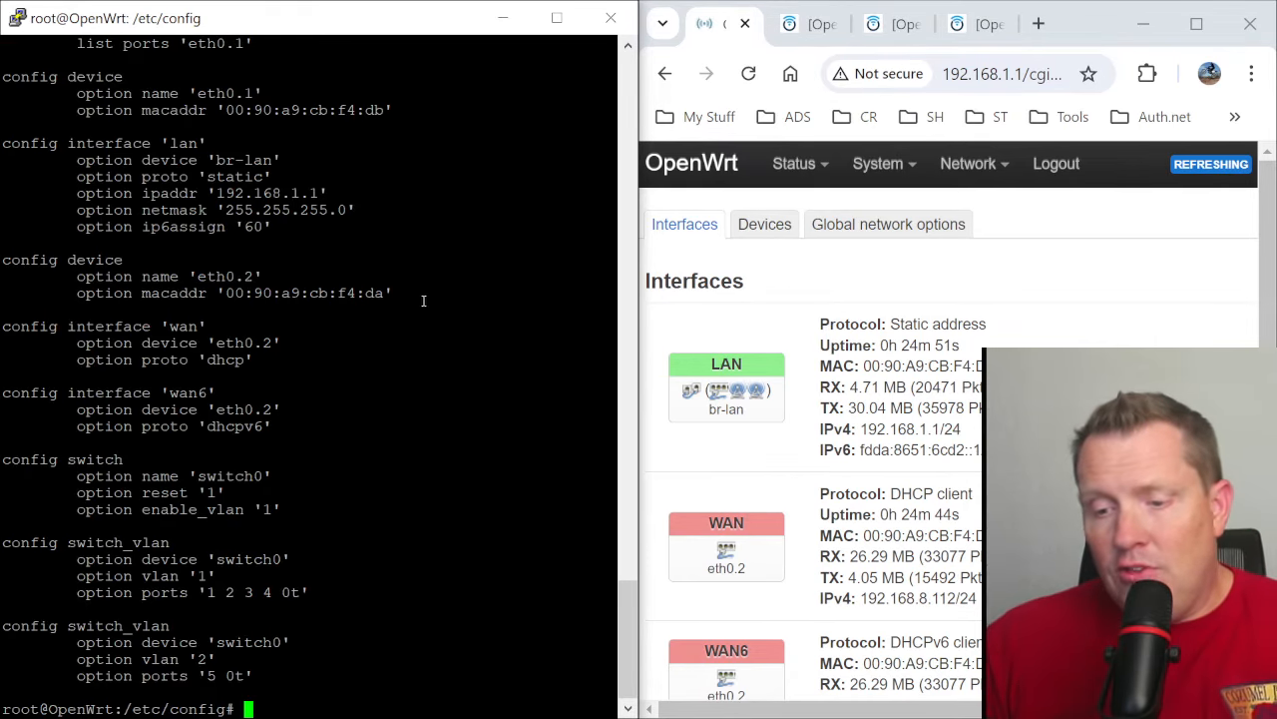
scroll(339, 489, "up", 13)
scroll(341, 496, "down", 13)
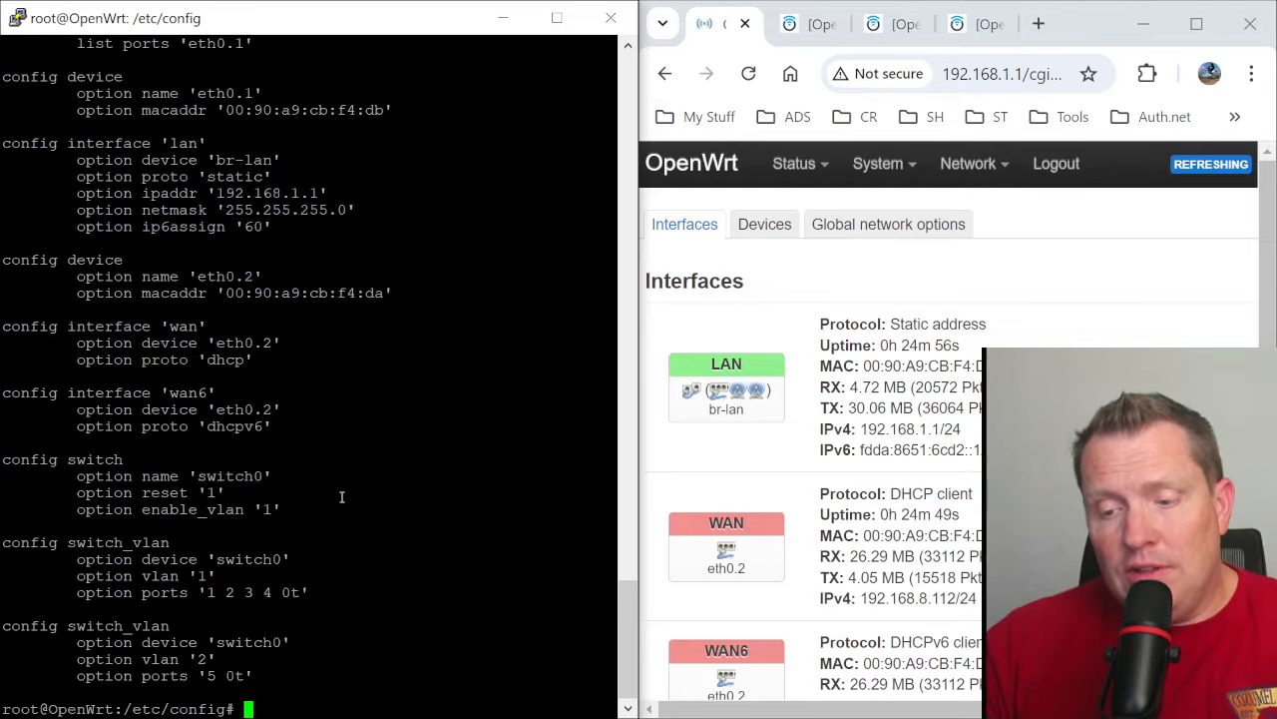
- List the network configuration in uci notation with uci show network
type("uci sh")
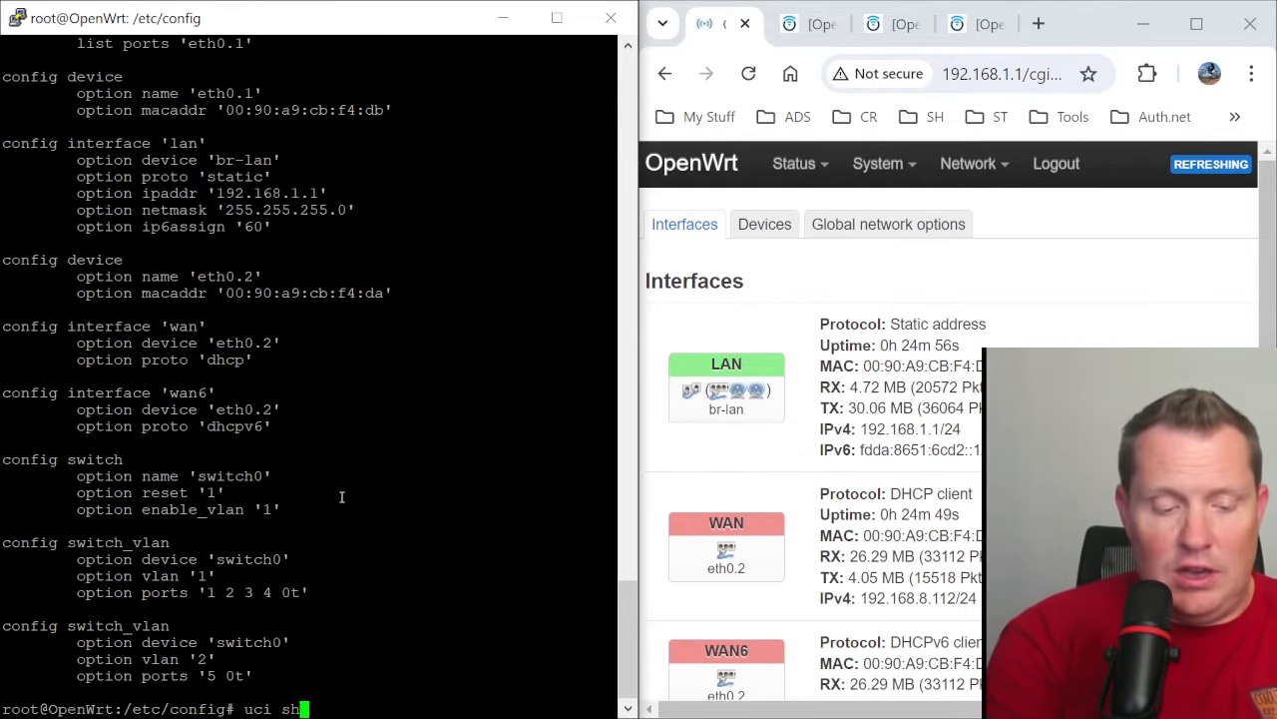
type("ow network")
key("Return")
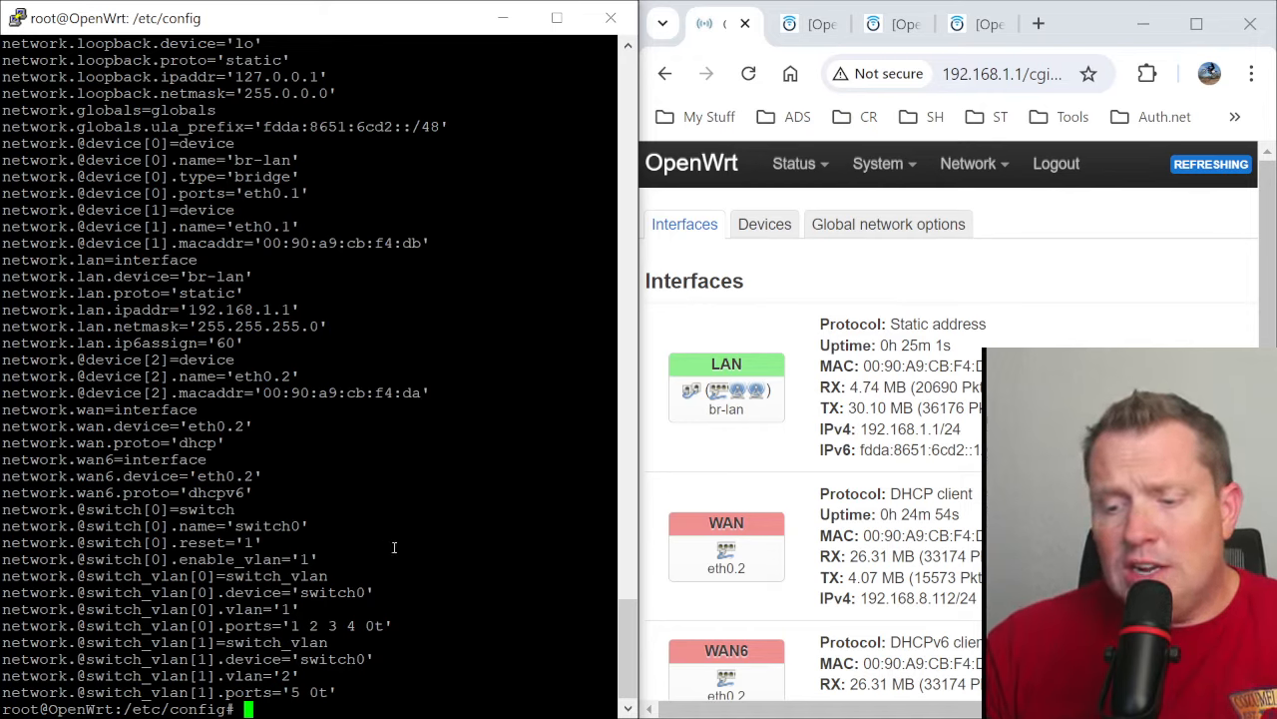
type("uci set")
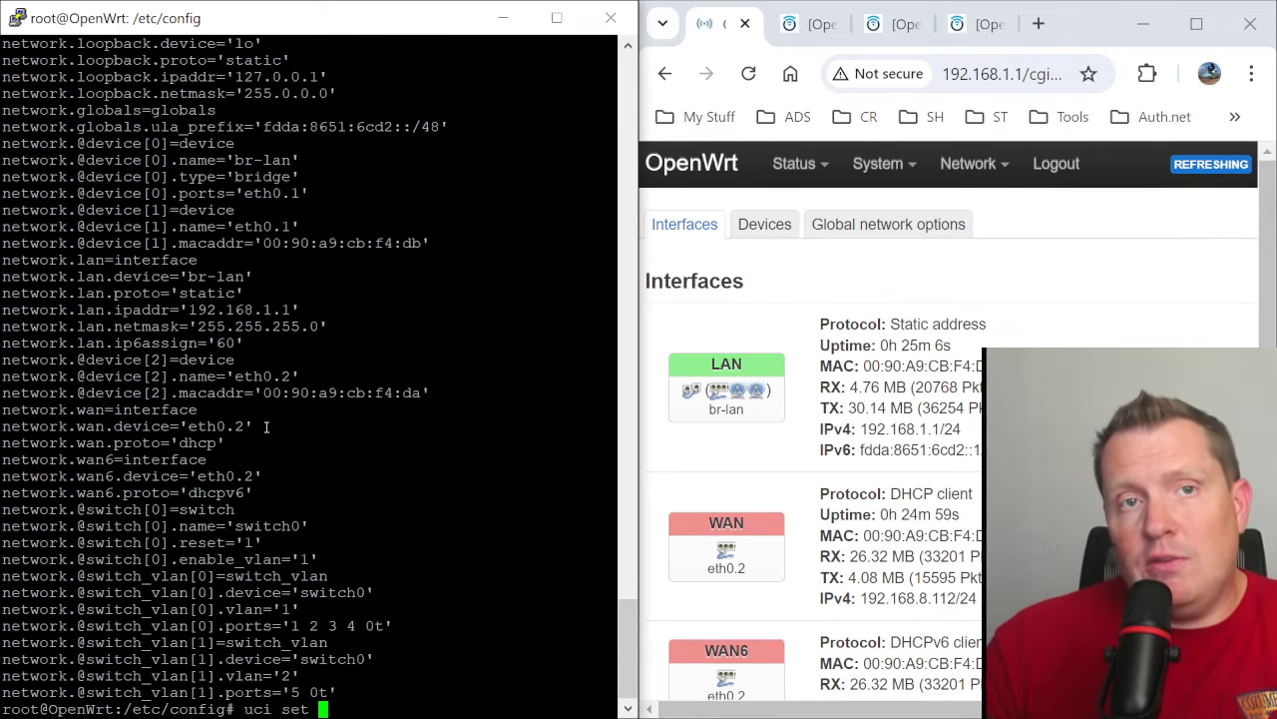
scroll(361, 476, "up", 7)
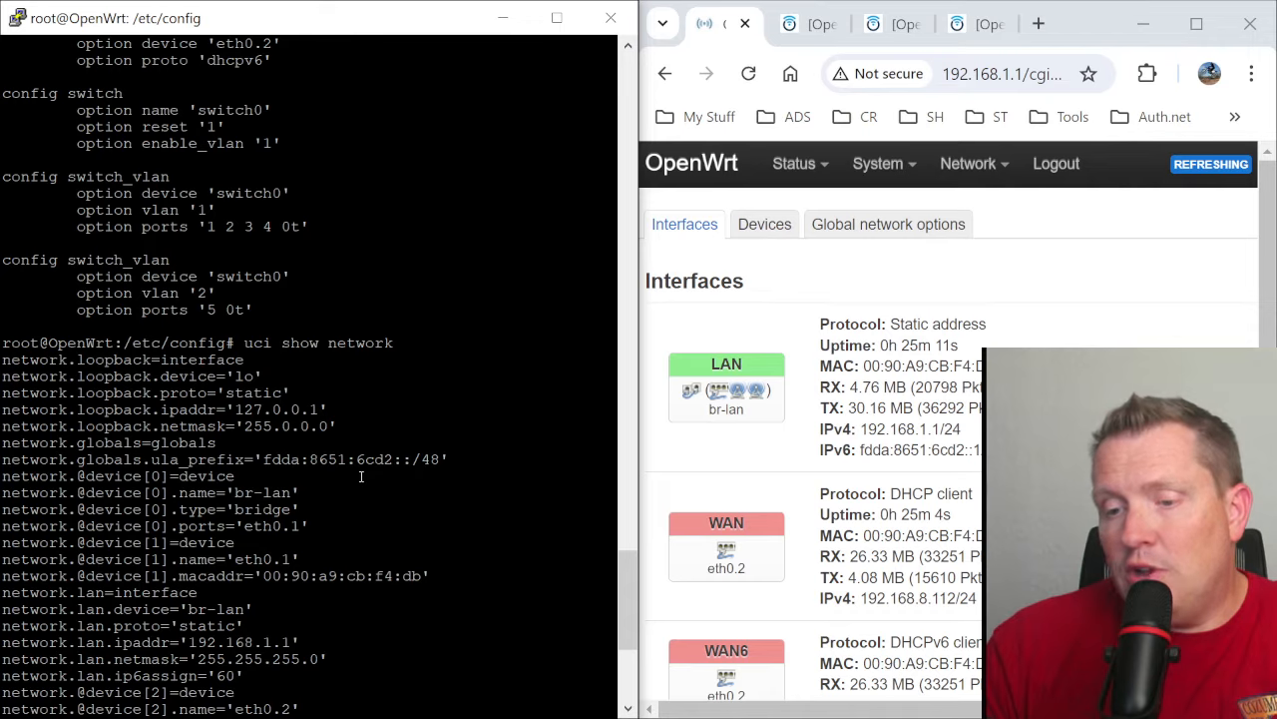
scroll(361, 476, "down", 7)
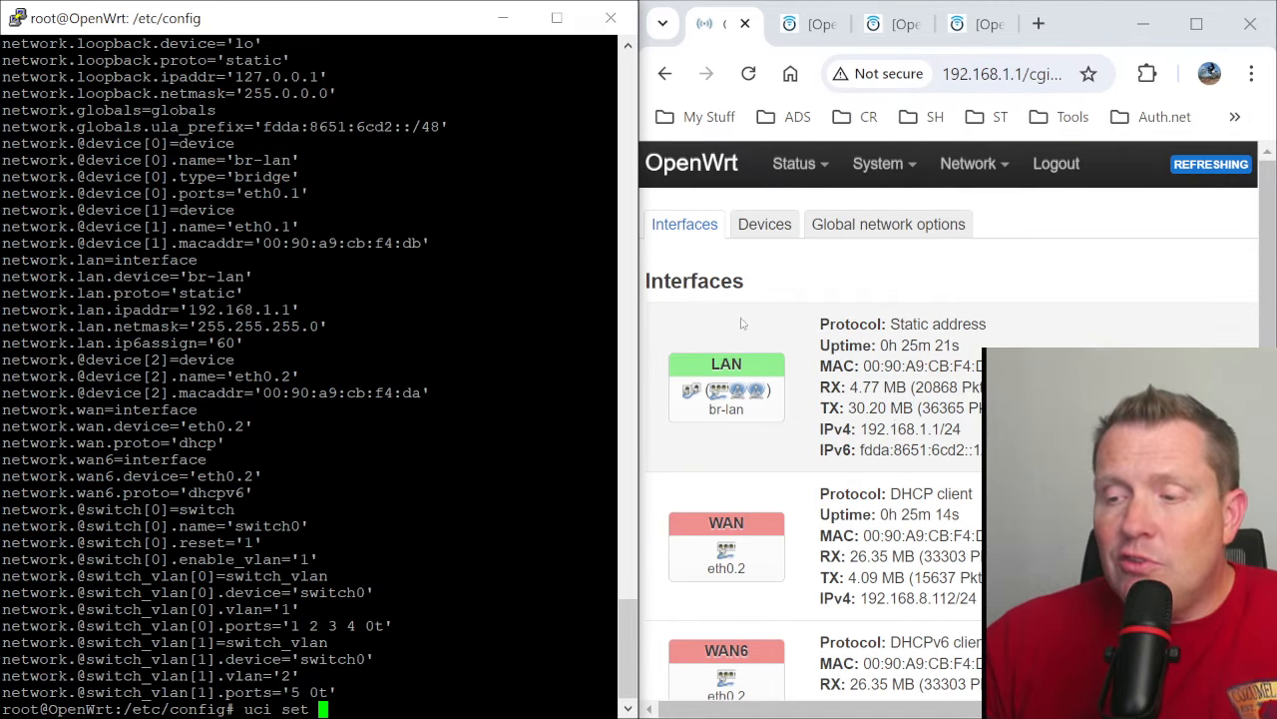
- Maximize the browser to look over the LuCI navigation menus, and minimize its window
left_click(1201, 37)
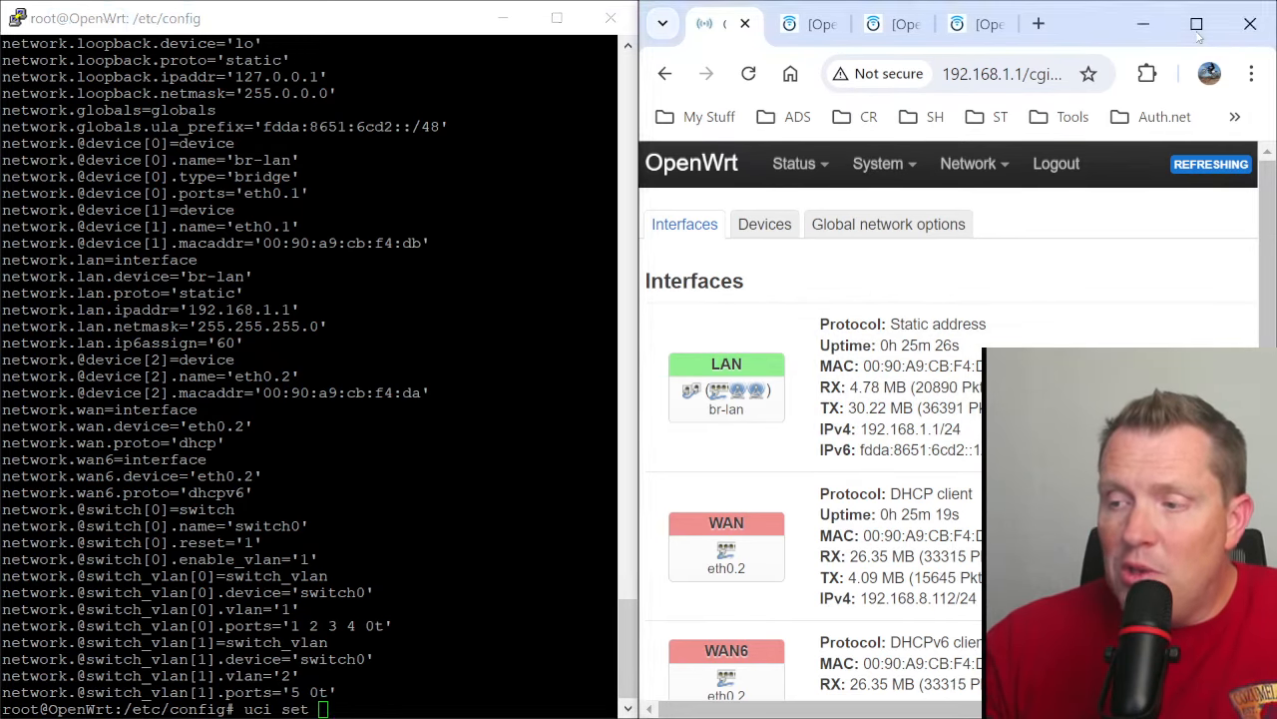
left_click(1197, 25)
mouse_move(226, 166)
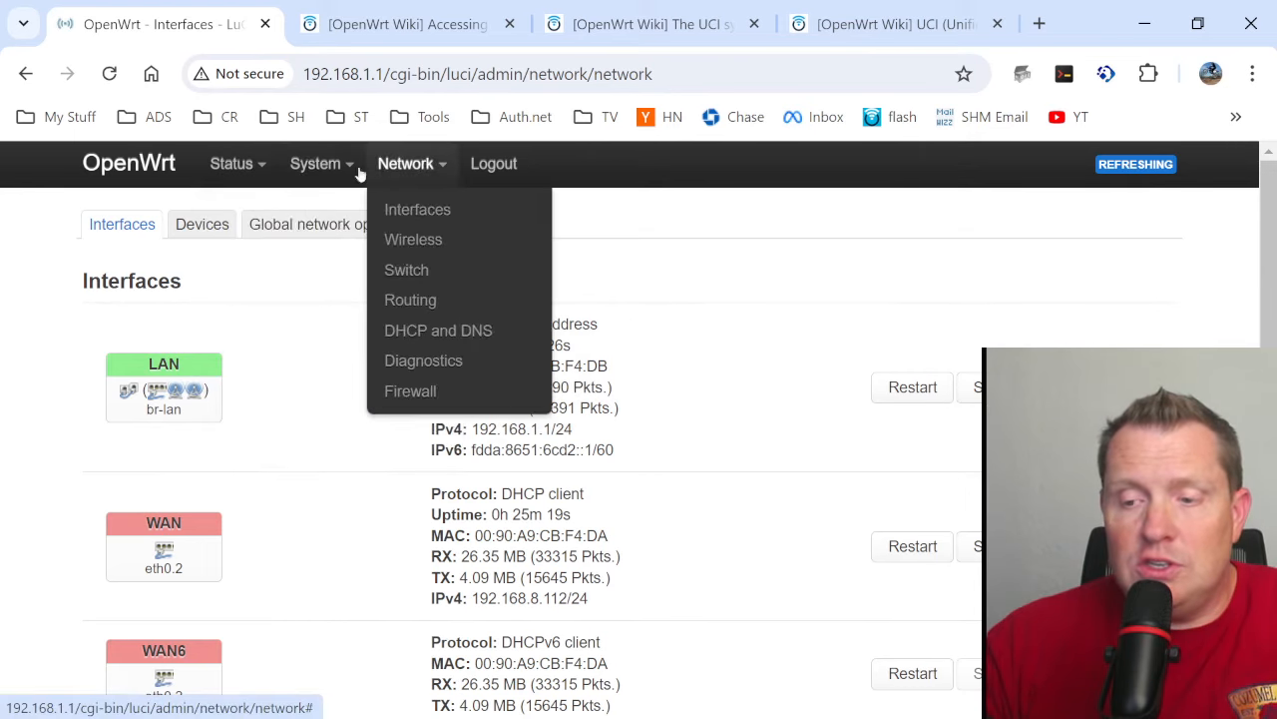
left_click(1144, 23)
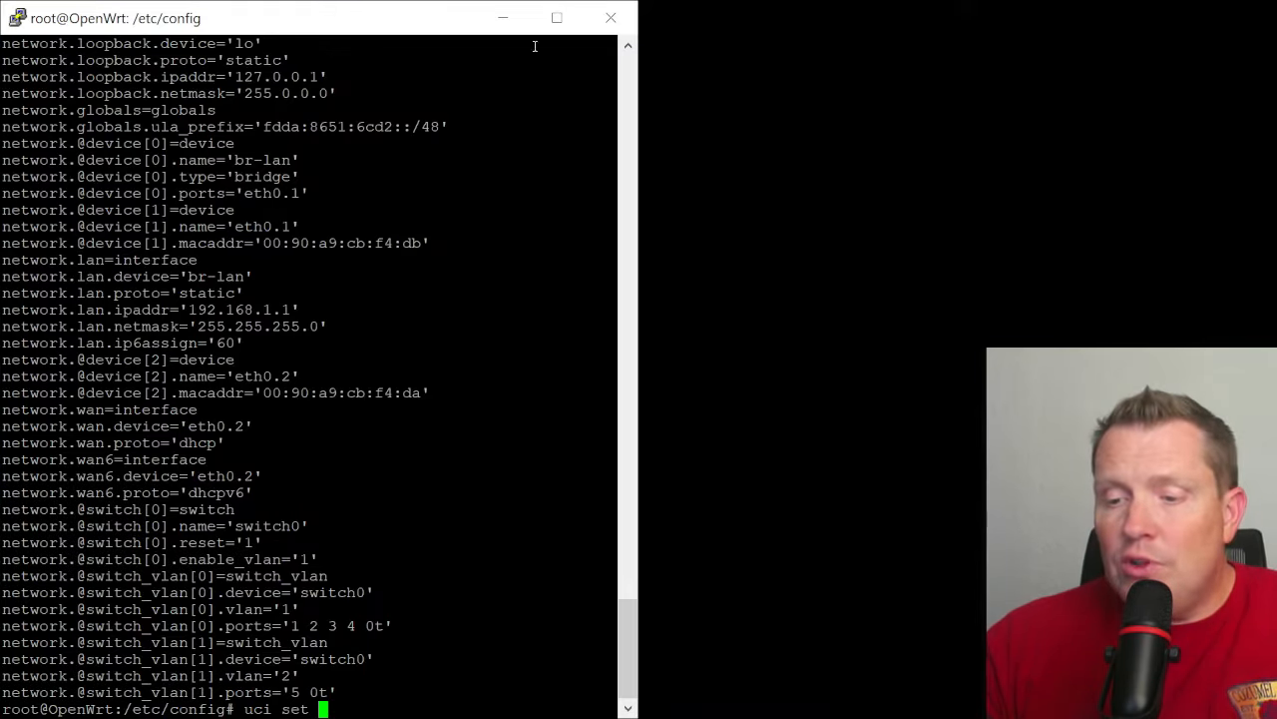
- Maximize the terminal window and cancel the unfinished uci set command
left_click(557, 18)
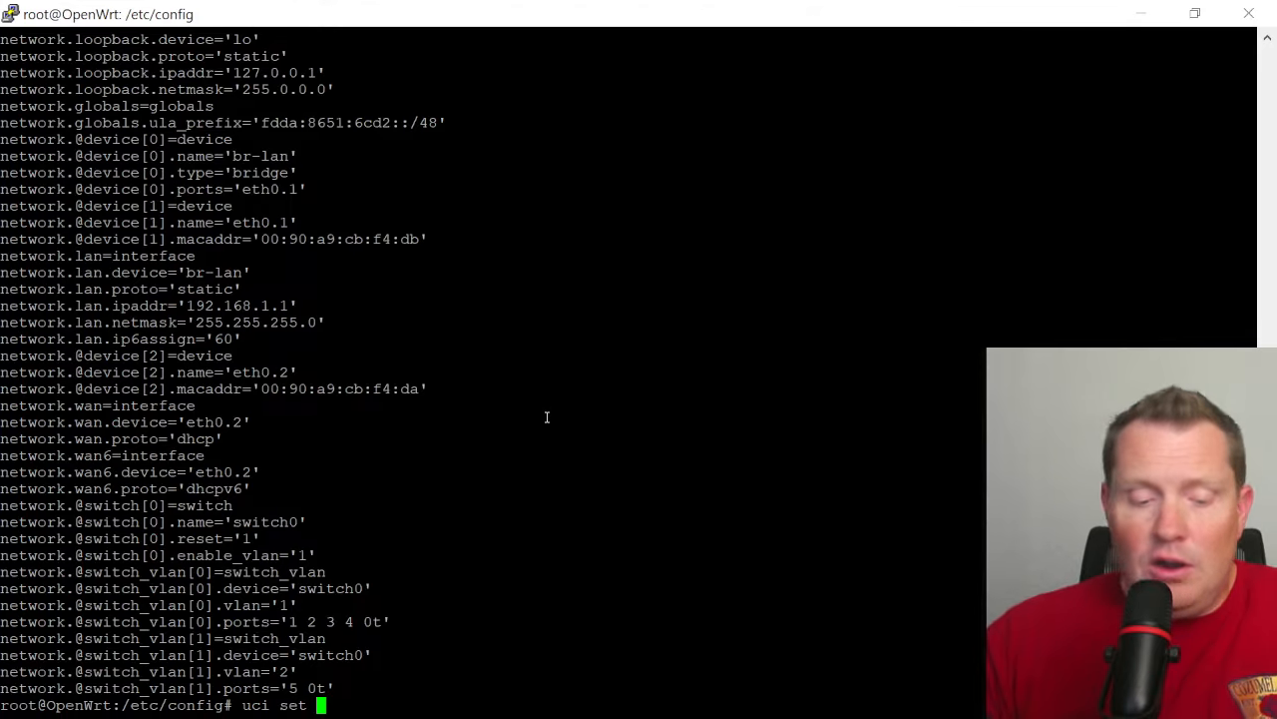
key("ctrl+c")
key("Return")
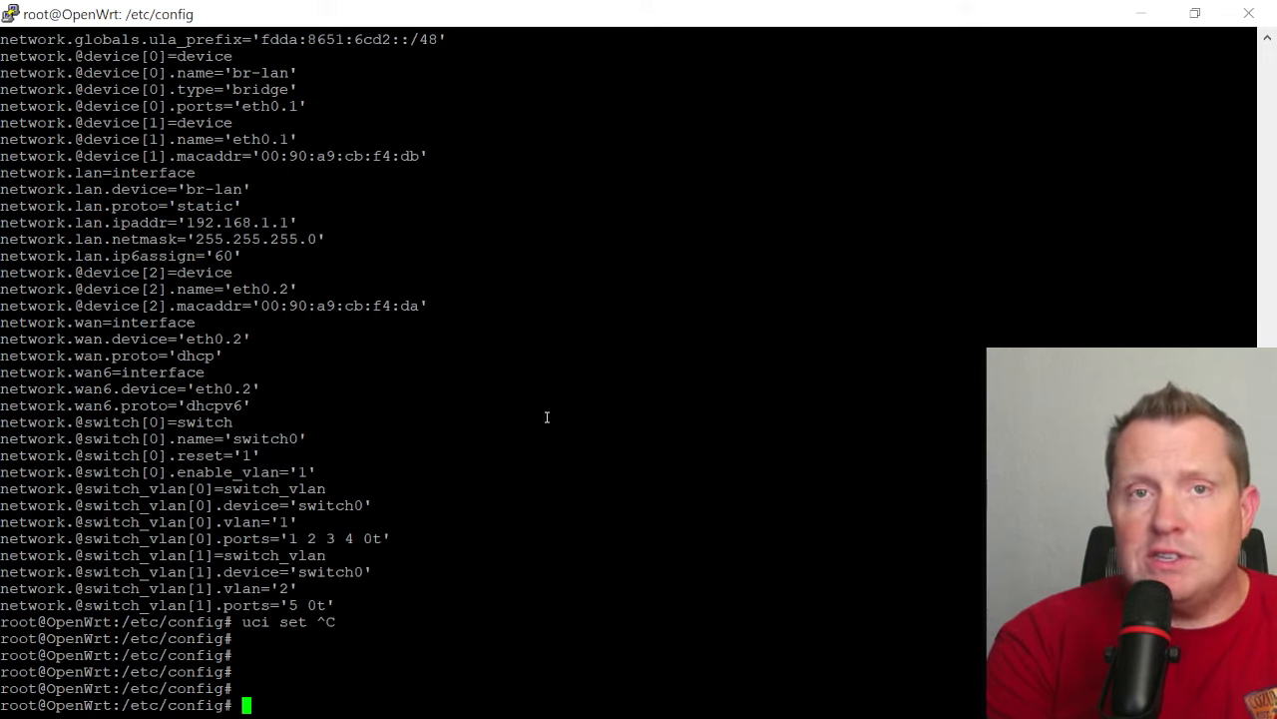
type("cd /")
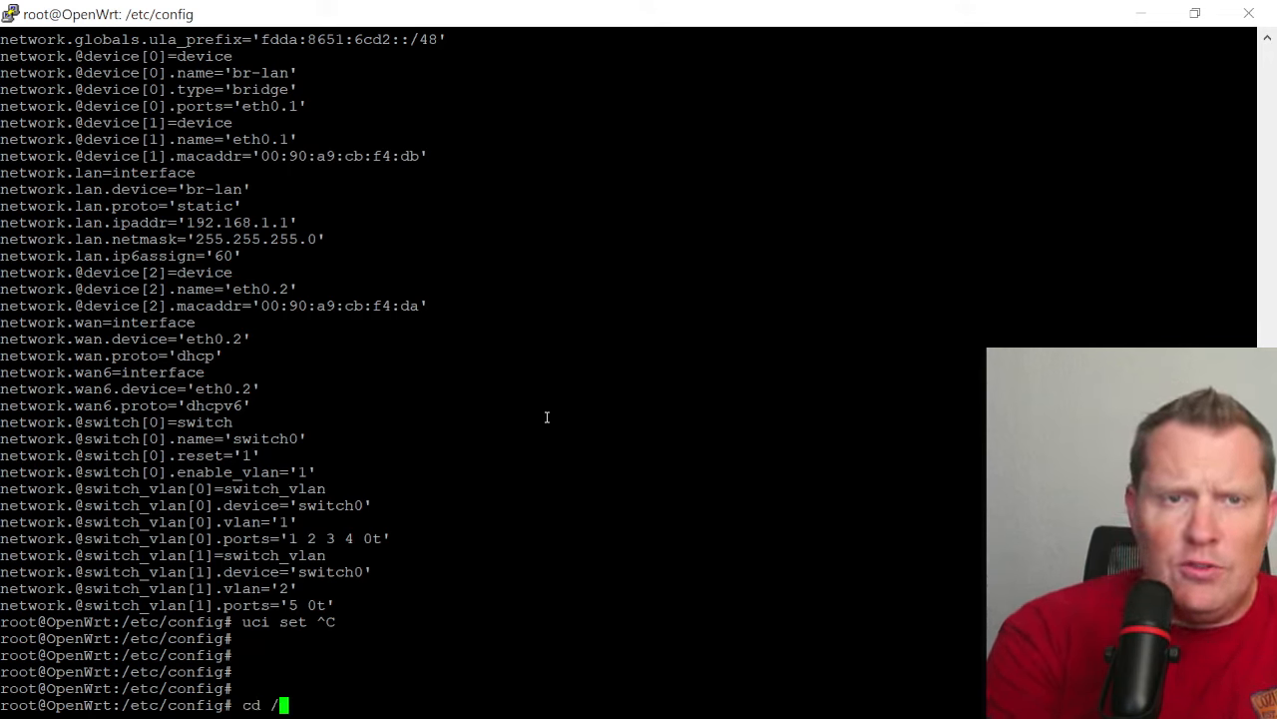
key("BackSpace")
key("BackSpace")
key("BackSpace")
key("BackSpace")
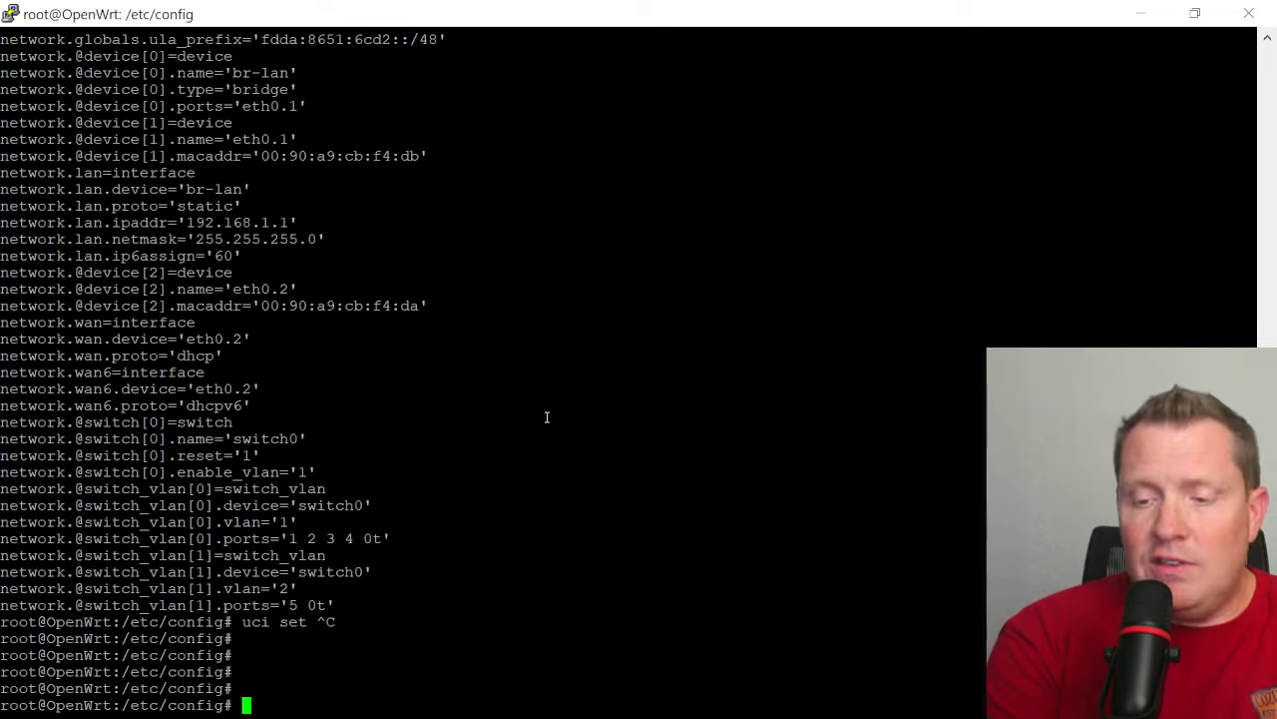
- Change to the /tmp directory and list its contents
type("cd /tmp")
key("Return")
type("ls")
key("Return")
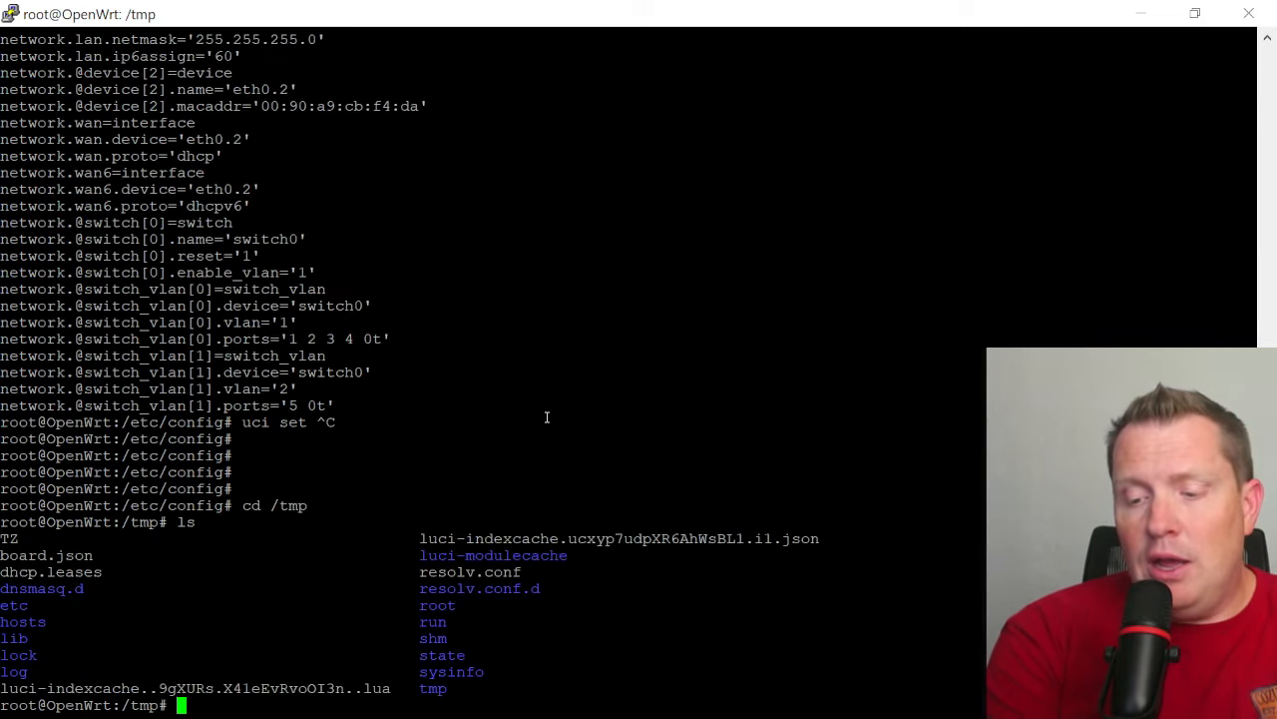
- Show disk usage with df -h and highlight the size and filesystem name of the /tmp mount
type("df -h")
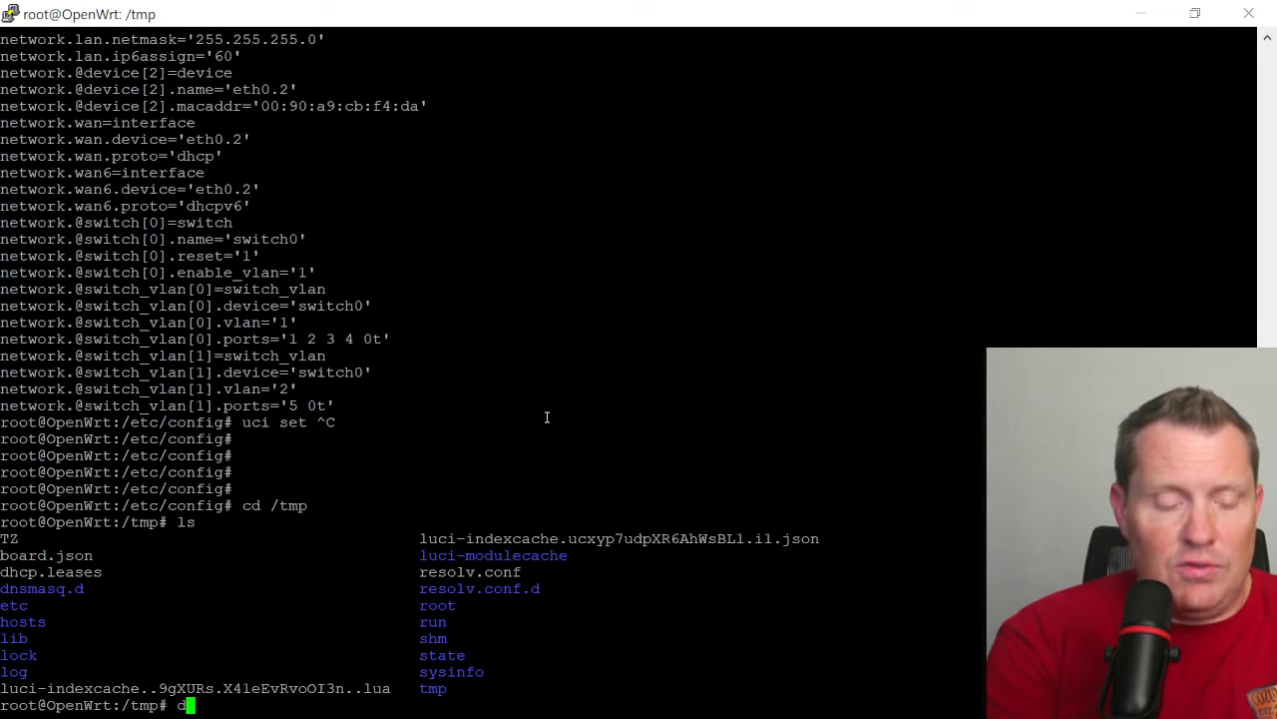
key("Return")
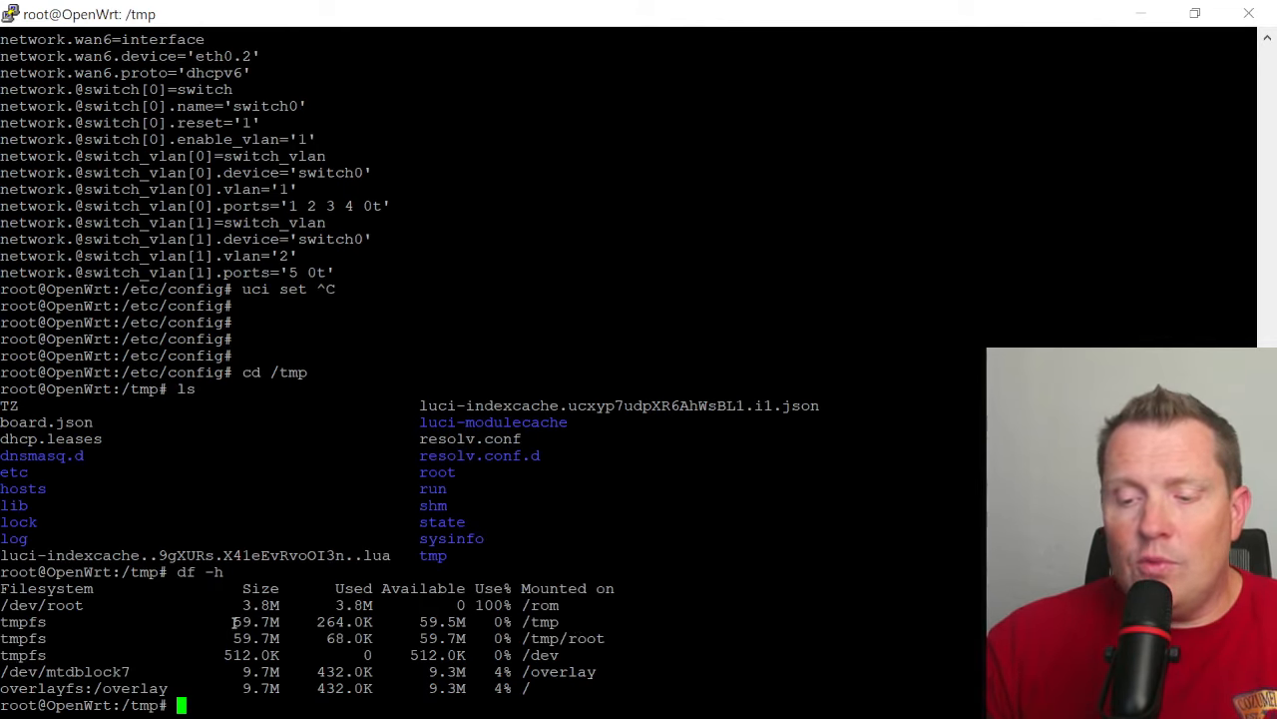
left_click_drag(233, 620, 289, 620)
left_click_drag(47, 621, 1, 621)
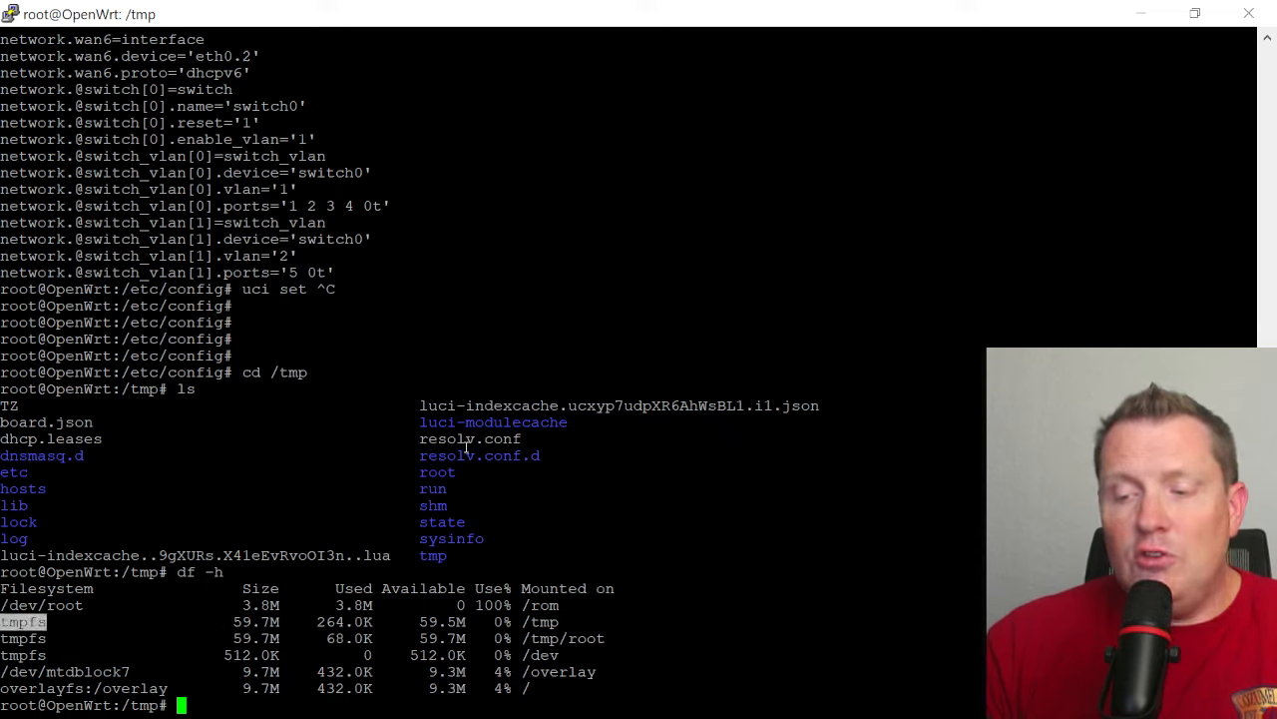